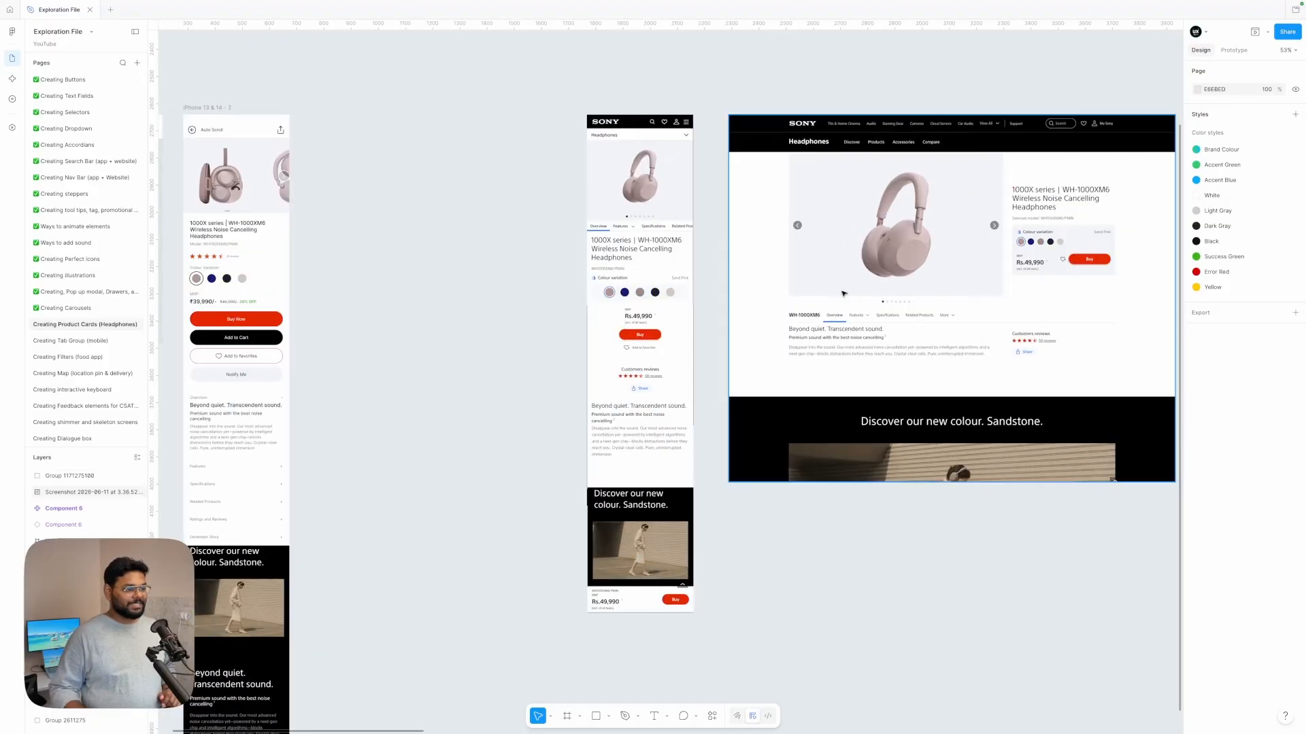
Step: Move the Sony mobile page screenshot group beside the iPhone 13 & 14 - 2 frame
click(639, 307)
scroll(638, 308, left, 1)
scroll(638, 307, left, 5)
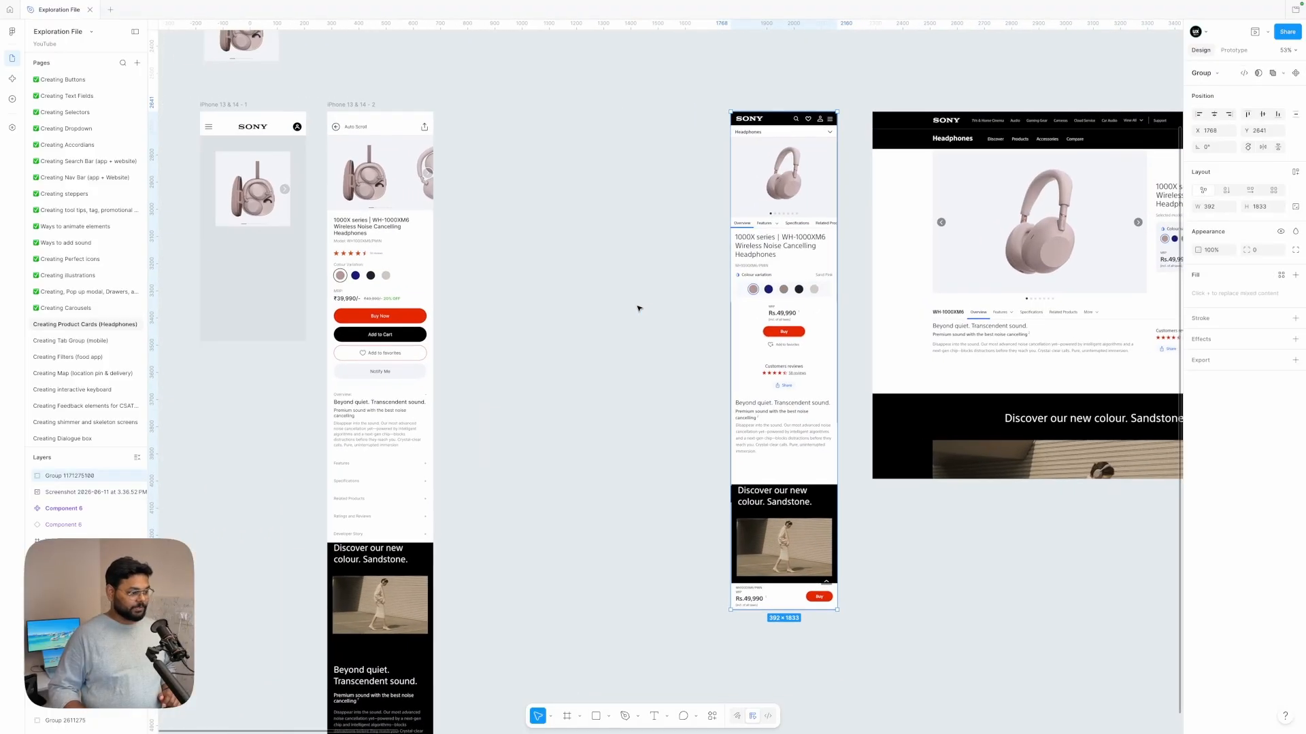
drag(901, 303, 637, 301)
scroll(647, 297, left, 2)
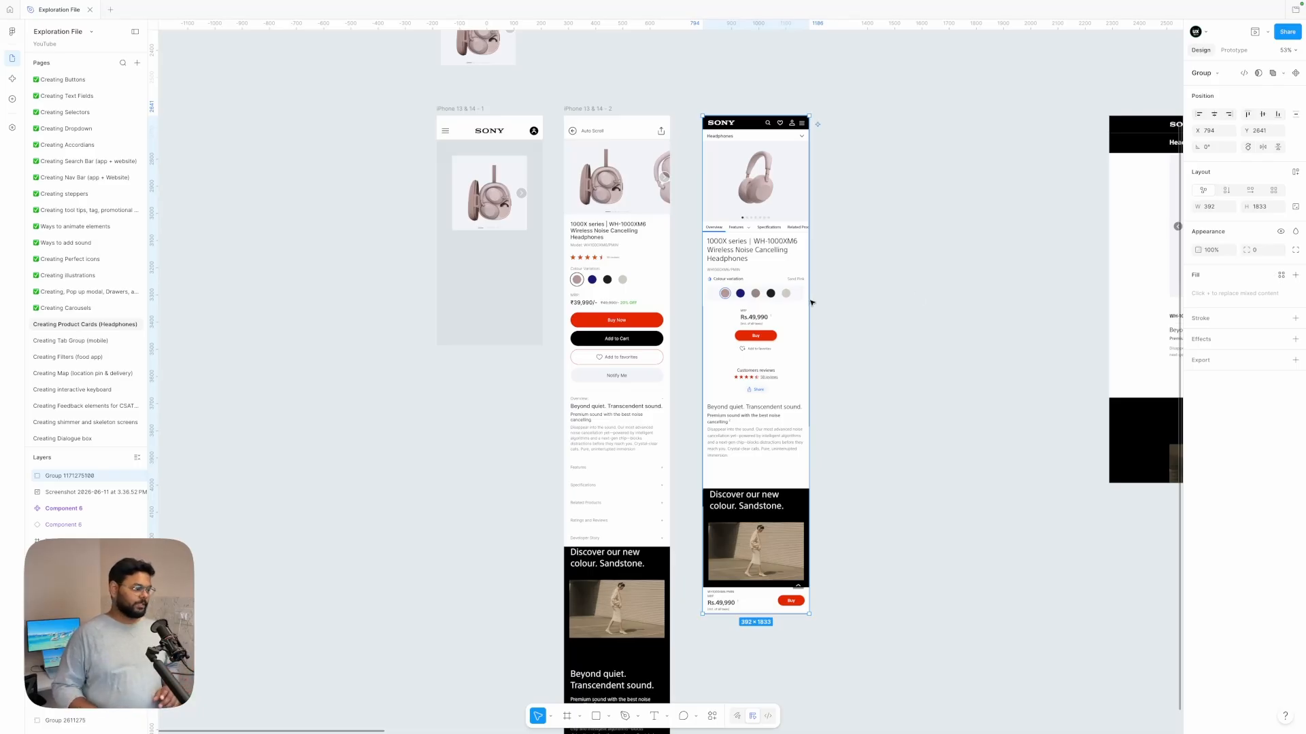
Step: Compare the iPhone 13 & 14 - 2 product page layout with Sony's mobile and desktop reference screenshots
scroll(603, 343, up, 5)
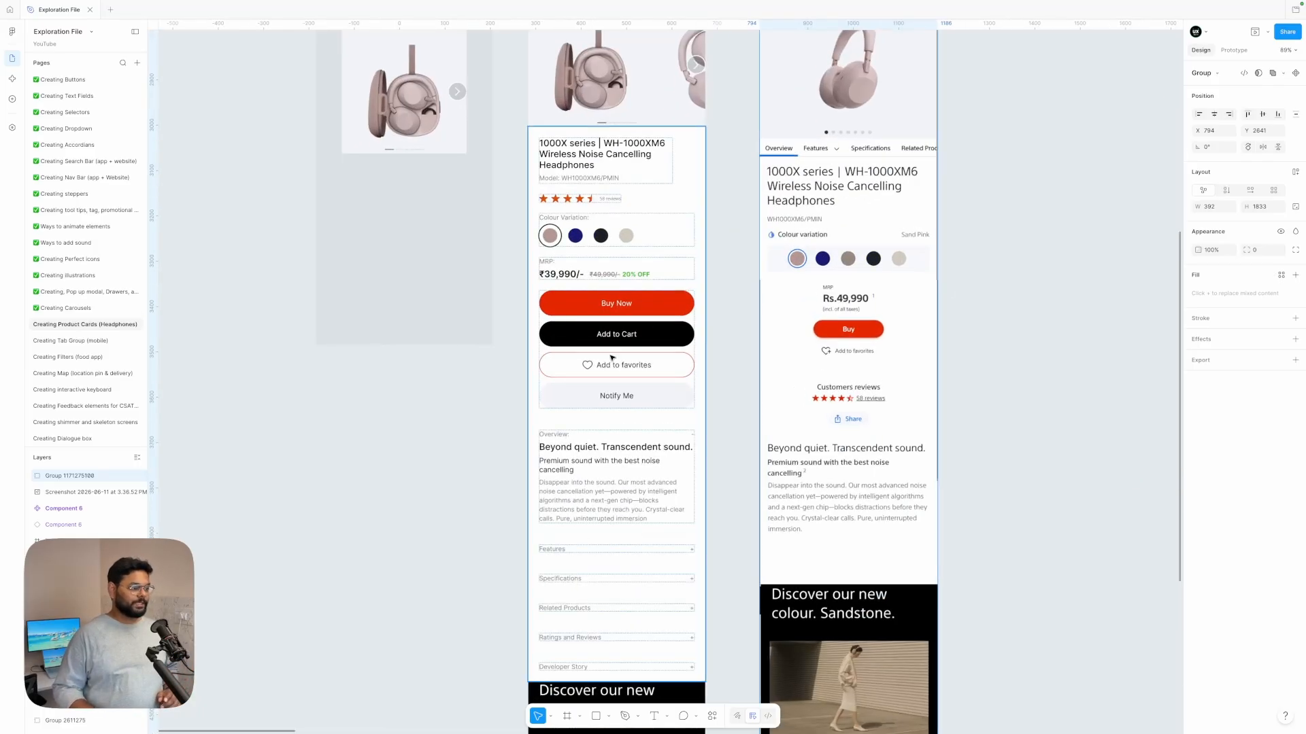
scroll(623, 361, down, 6)
scroll(623, 361, up, 4)
scroll(624, 362, right, 1)
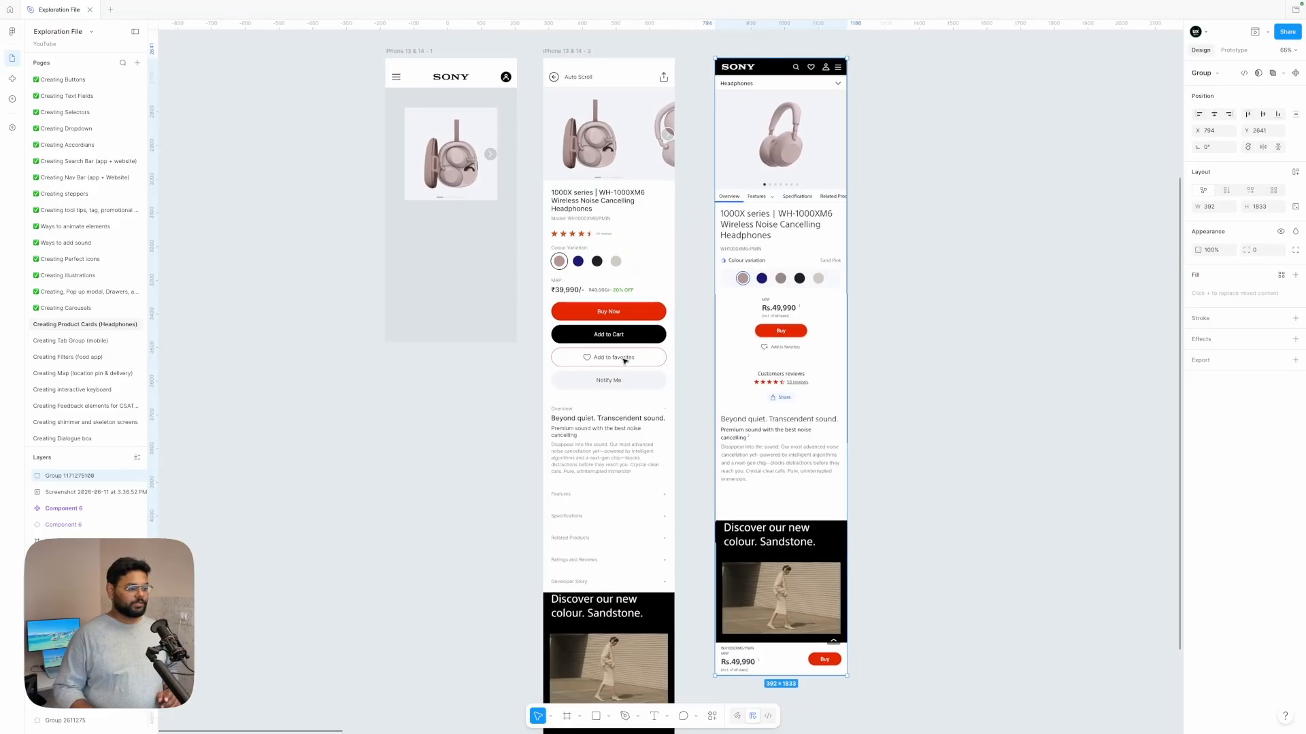
scroll(883, 364, up, 1)
scroll(883, 363, right, 8)
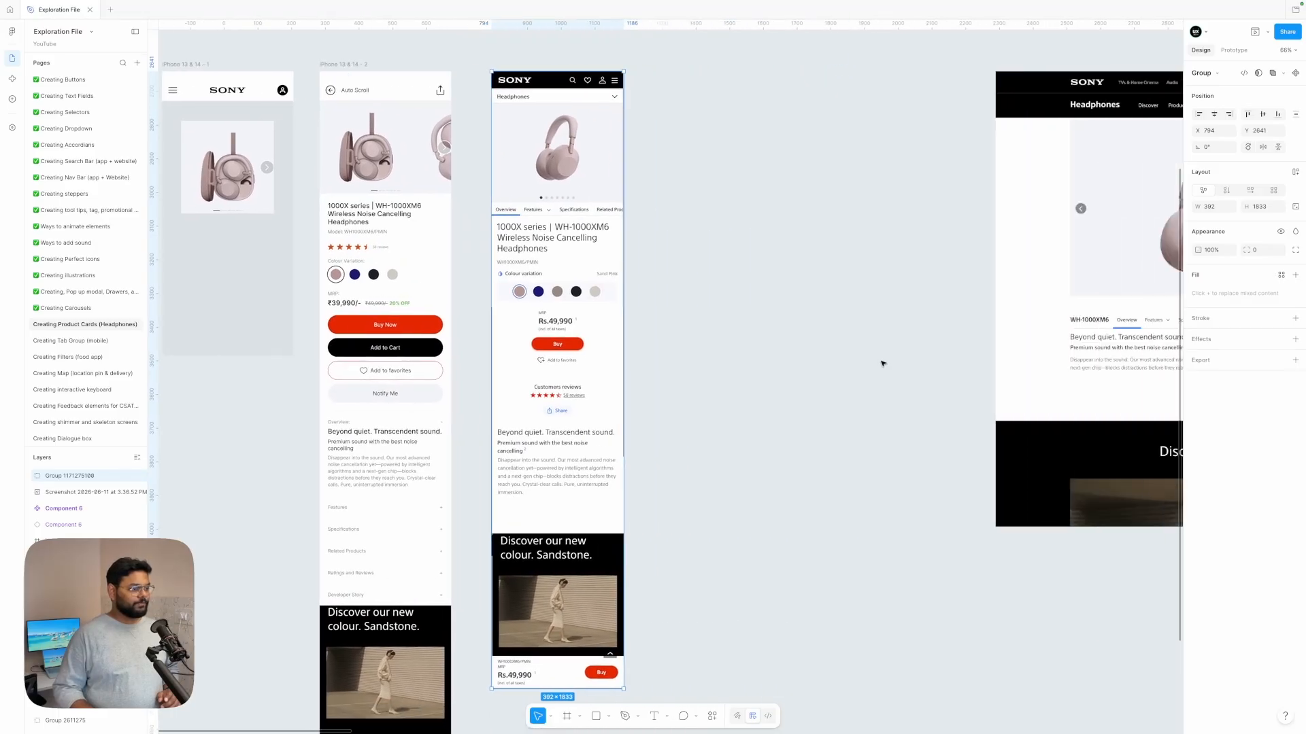
click(856, 256)
scroll(988, 264, up, 3)
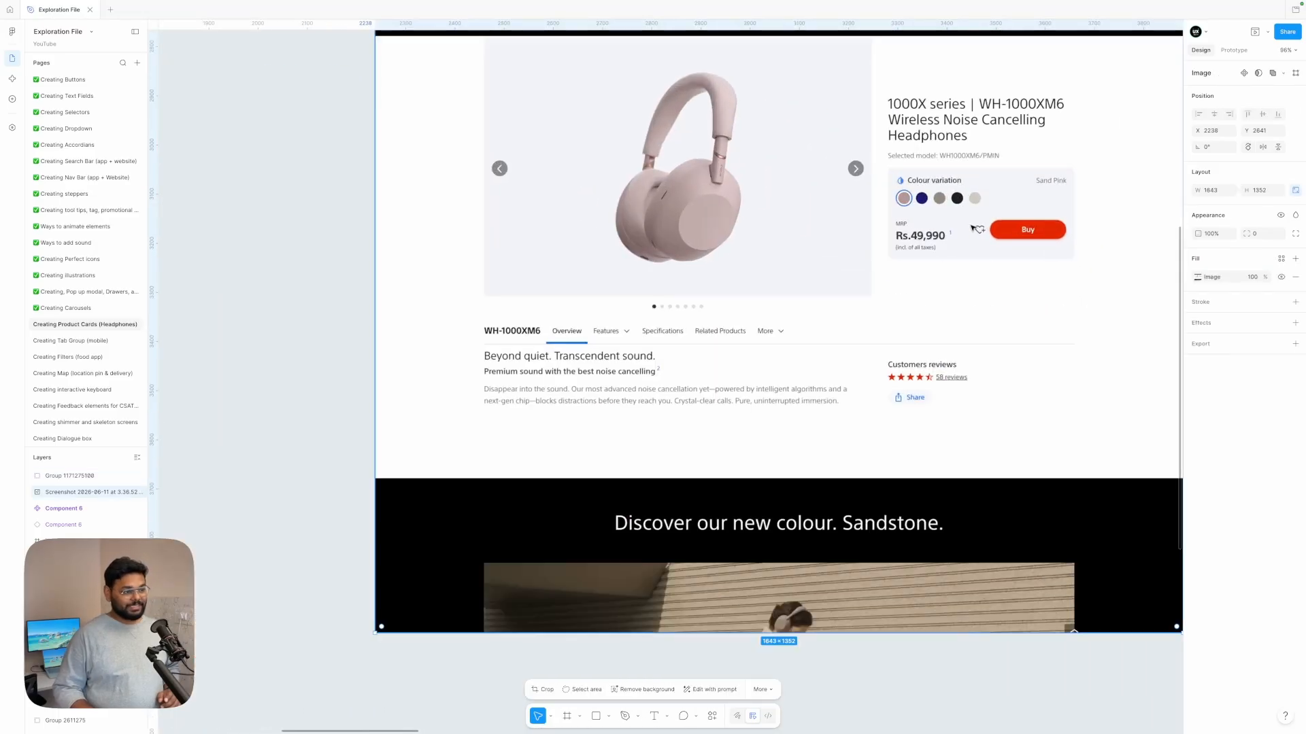
scroll(910, 303, left, 15)
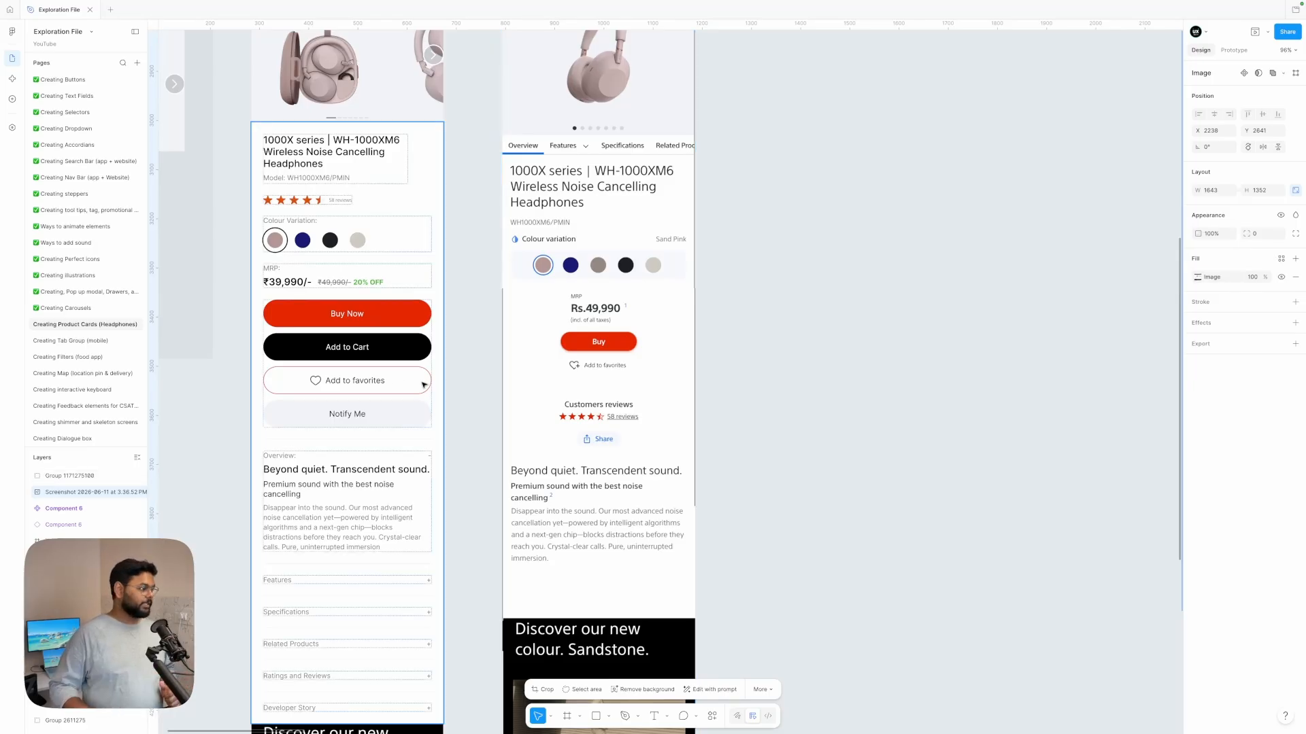
scroll(665, 351, down, 3)
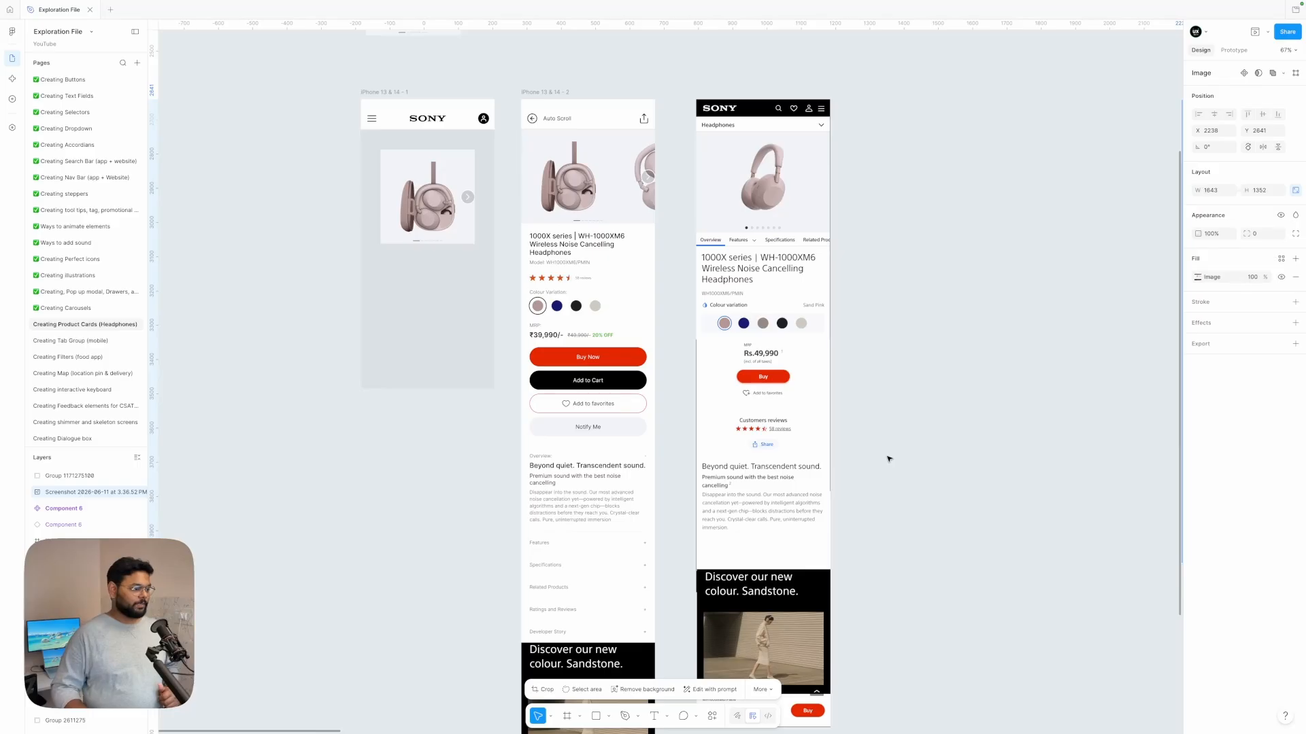
scroll(919, 369, left, 1)
scroll(919, 370, left, 1)
scroll(919, 370, up, 1)
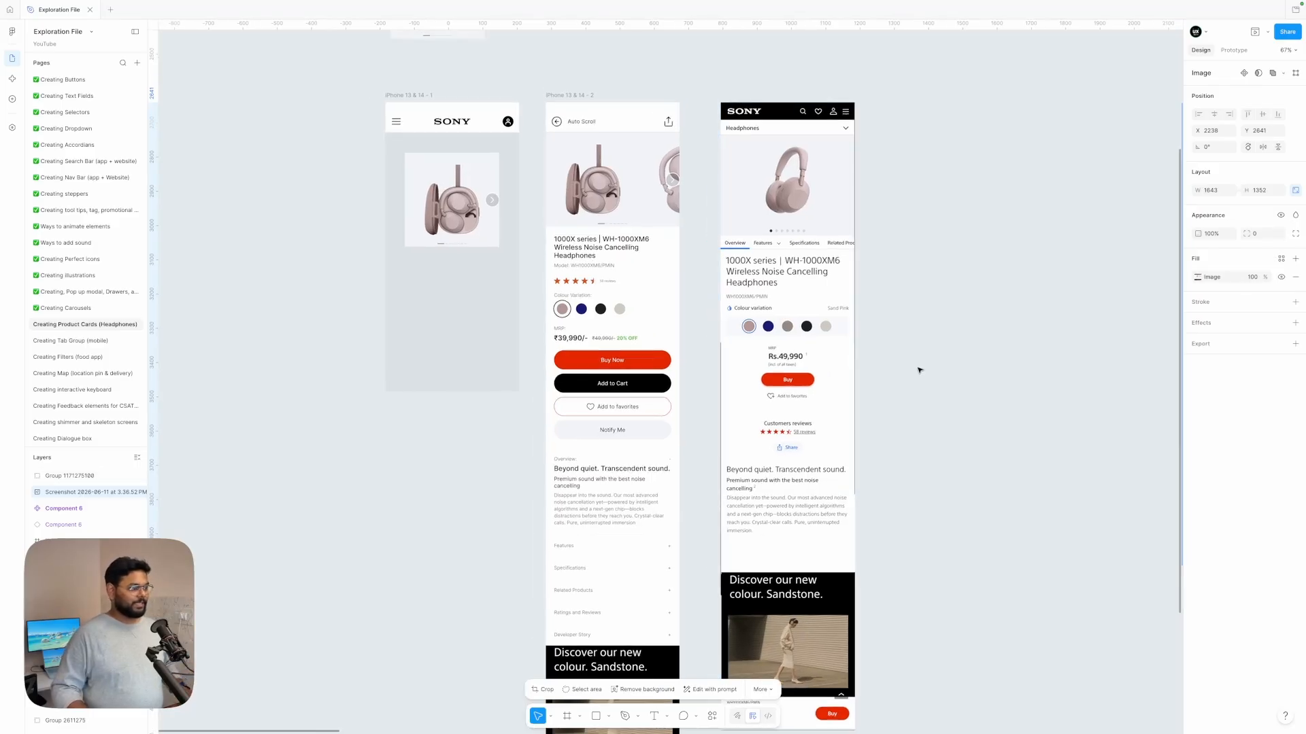
scroll(678, 198, up, 1)
Step: Examine the product image carousel and its Component 6 slide variants above the phone frames
click(625, 221)
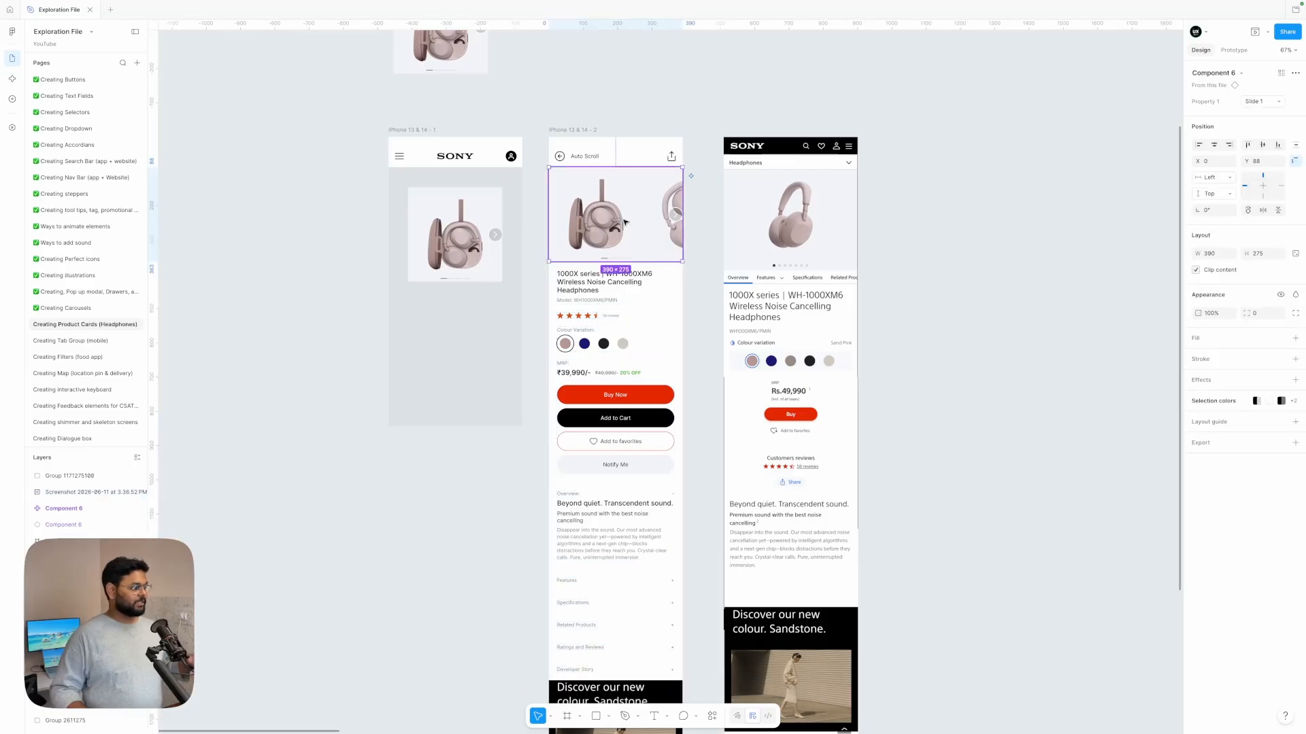
scroll(625, 222, up, 4)
scroll(624, 222, up, 1)
click(669, 261)
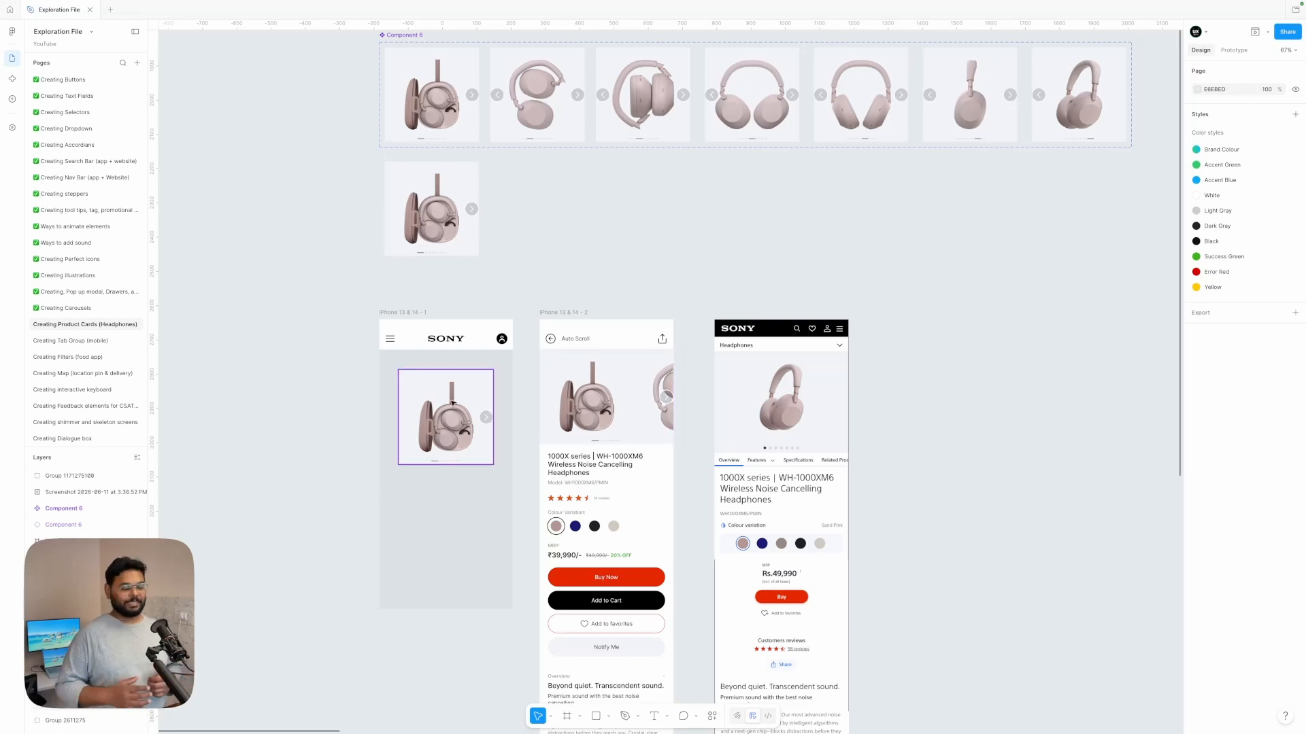
scroll(452, 403, up, 2)
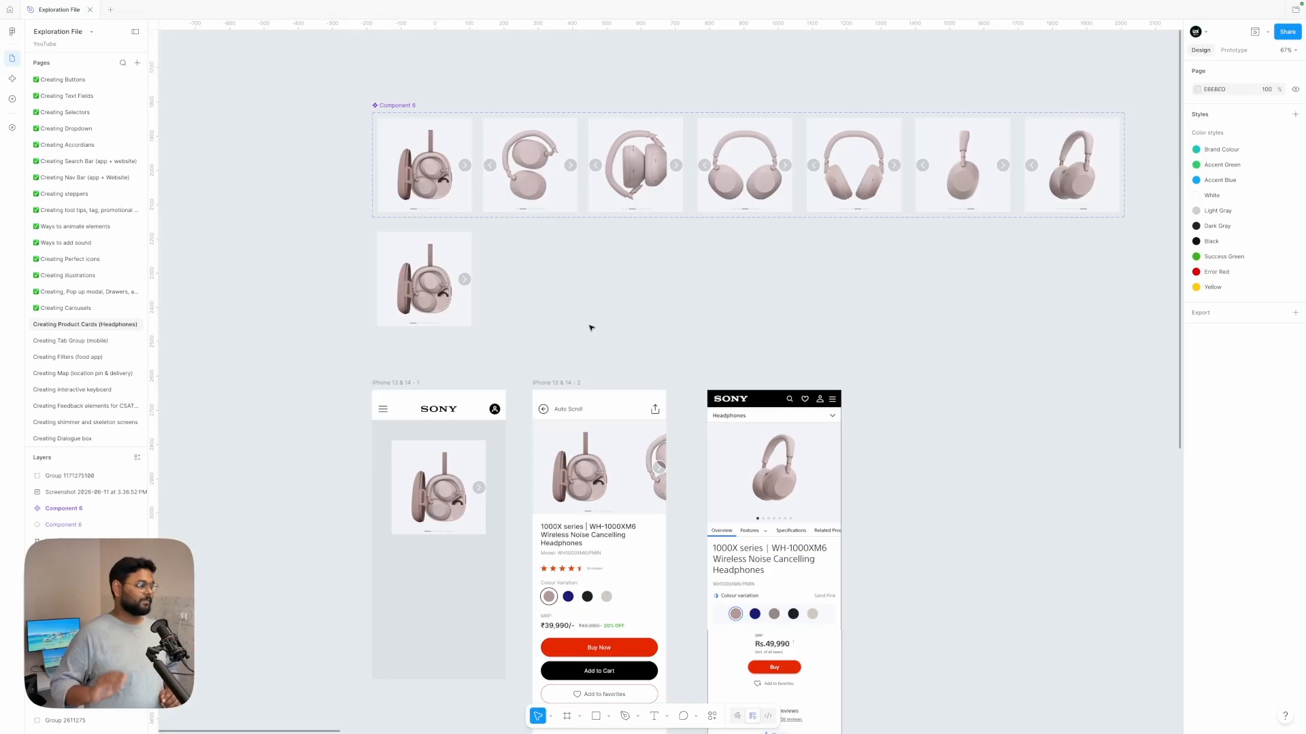
Step: Preview the iPhone 13 & 14 - 1 frame and advance its headphone carousel through the slides
click(411, 383)
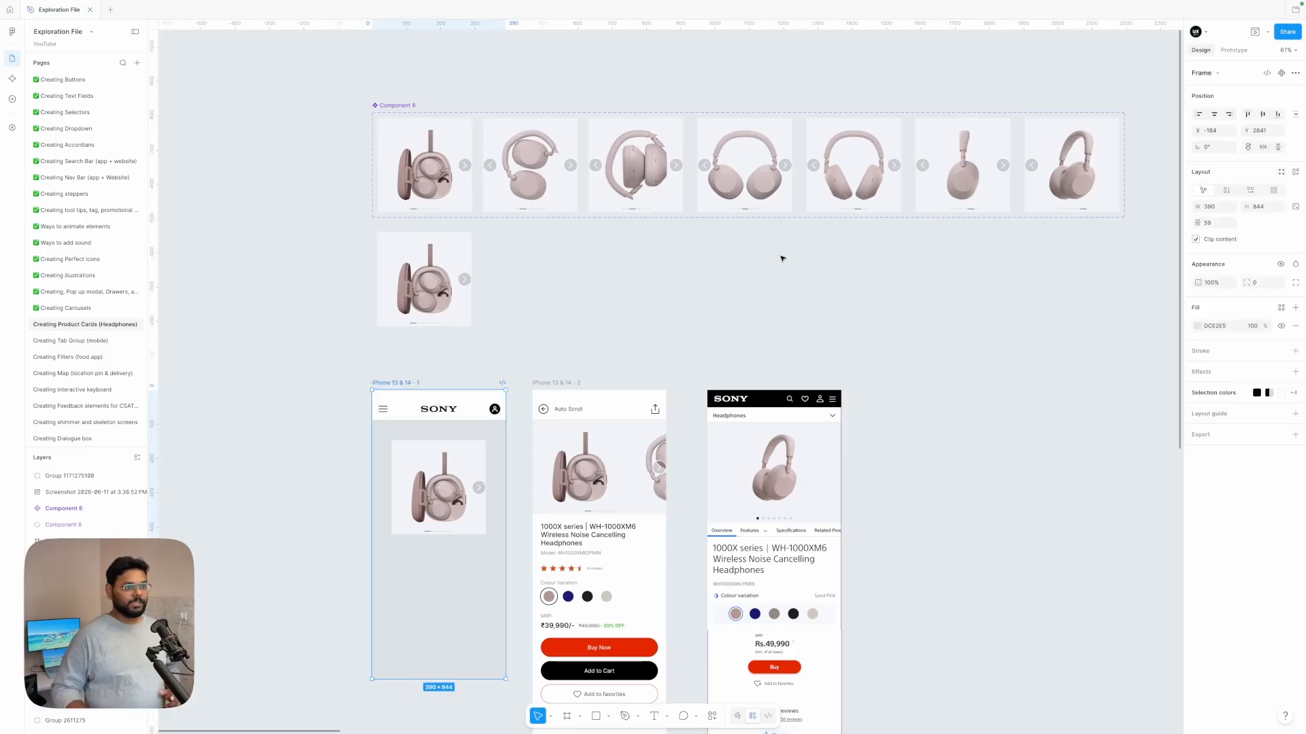
click(1254, 32)
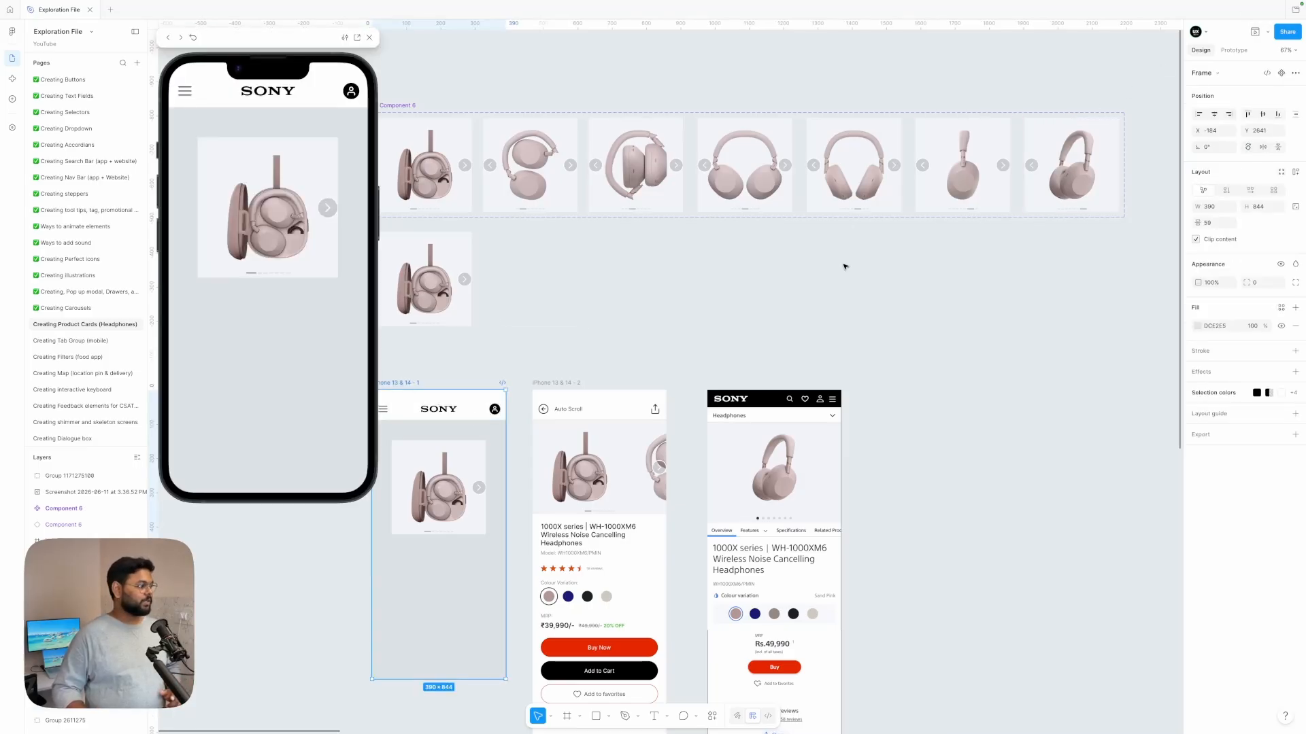
click(328, 208)
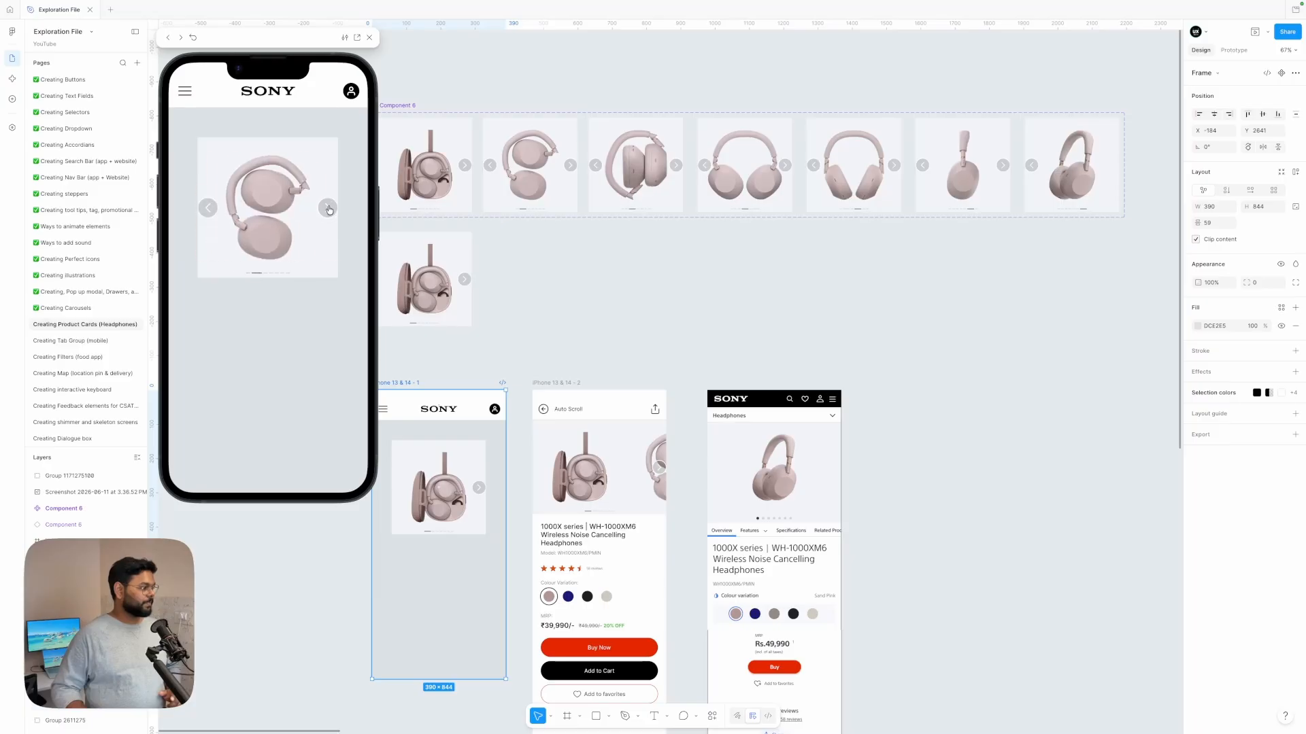
click(328, 208)
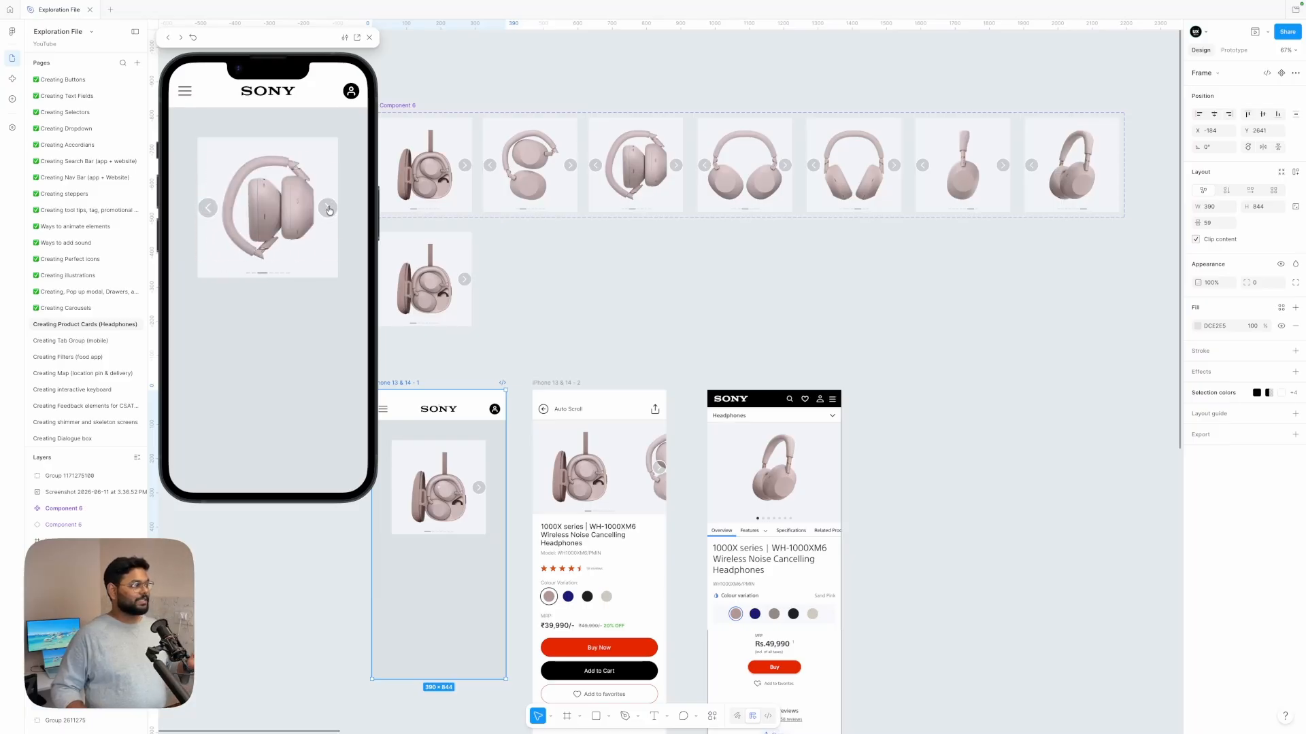
click(328, 208)
click(328, 208)
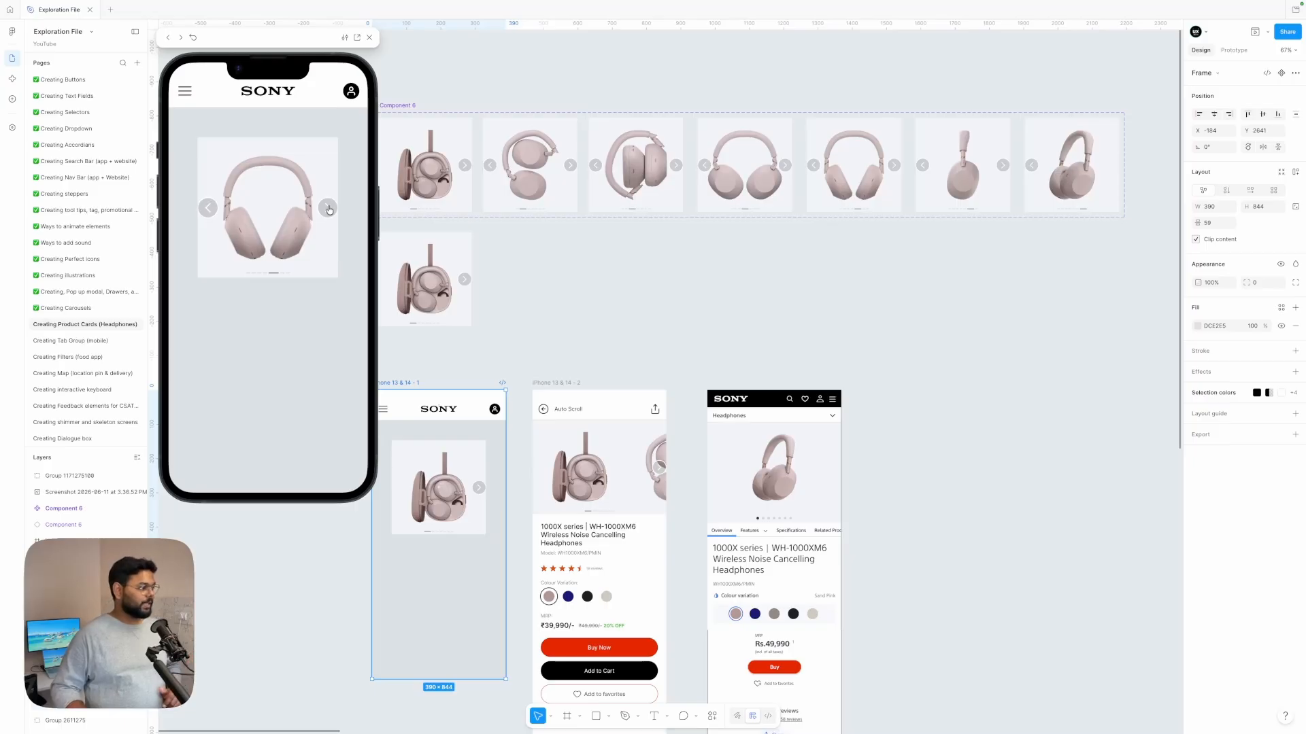
click(328, 208)
click(329, 210)
Step: Step the previewed carousel back to its first slide
click(208, 213)
click(208, 213)
click(208, 213)
click(208, 213)
click(208, 212)
click(208, 213)
click(209, 213)
Step: Preview the iPhone 13 & 14 - 2 frame and advance its Auto Scroll carousel, then go one slide back
click(547, 384)
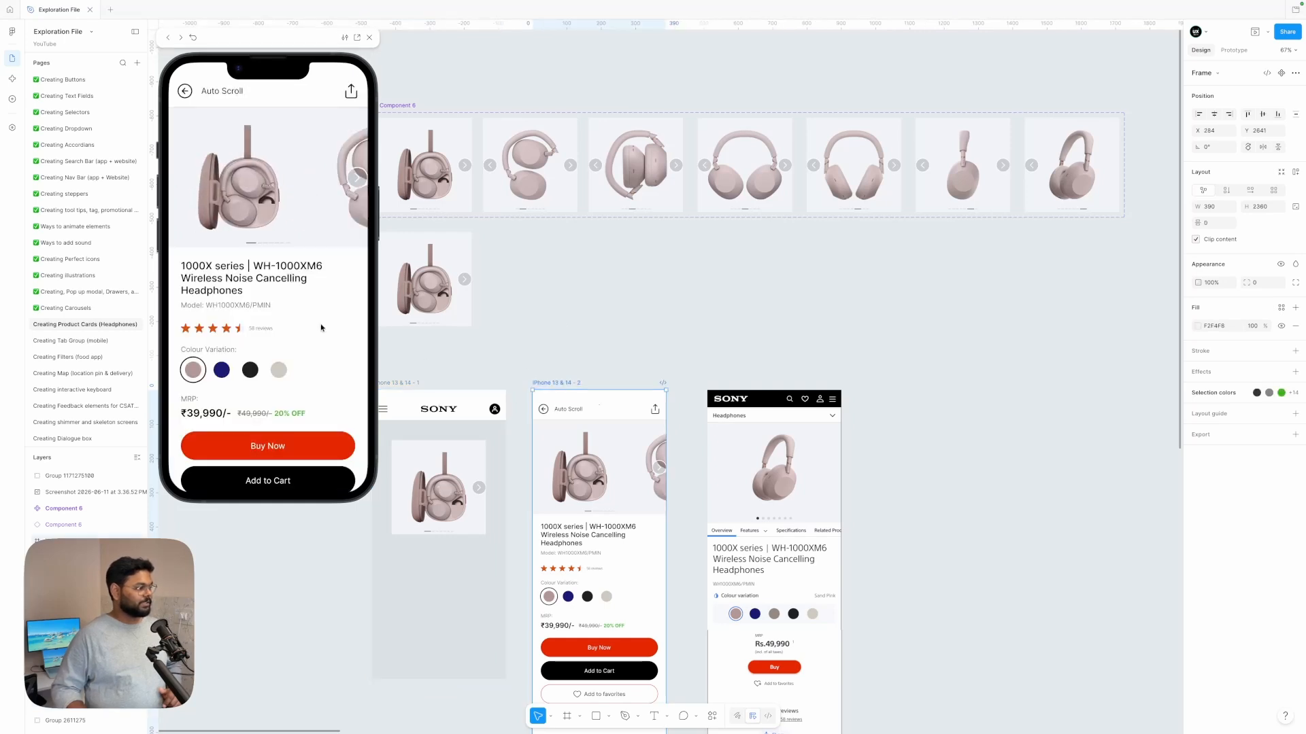
click(453, 494)
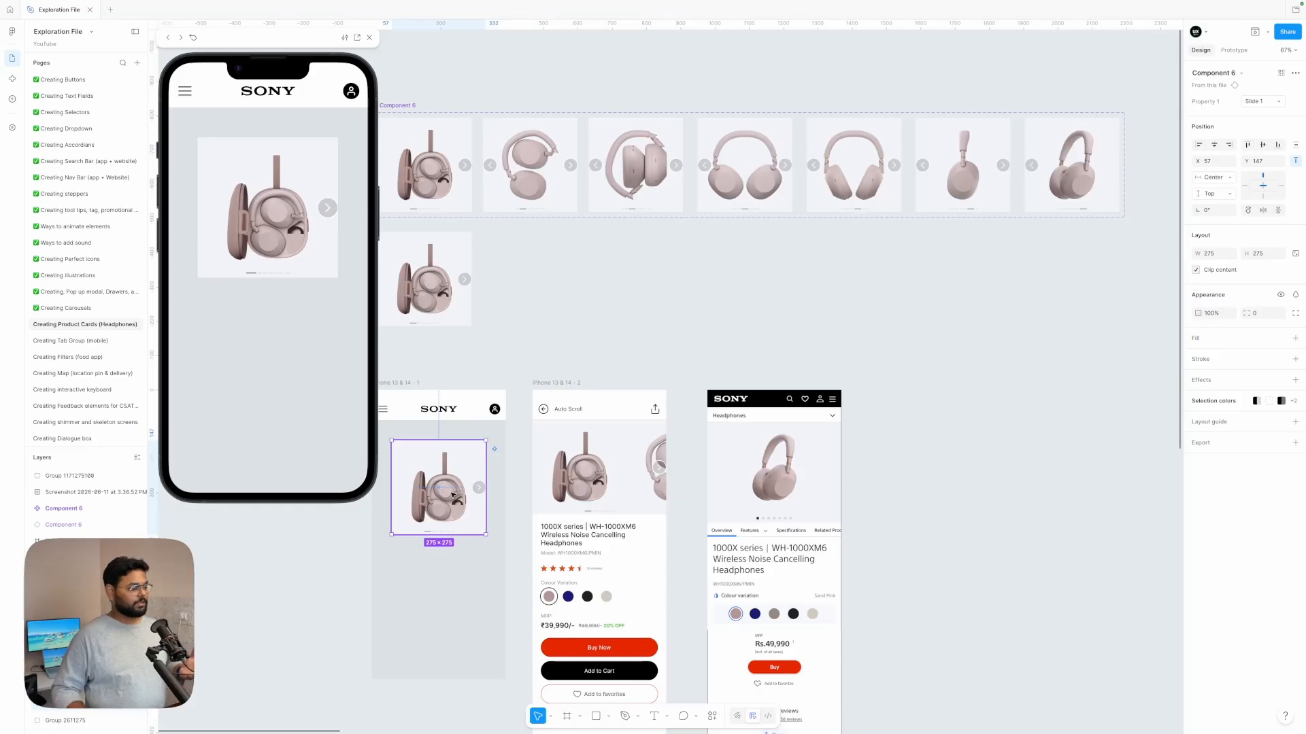
click(547, 384)
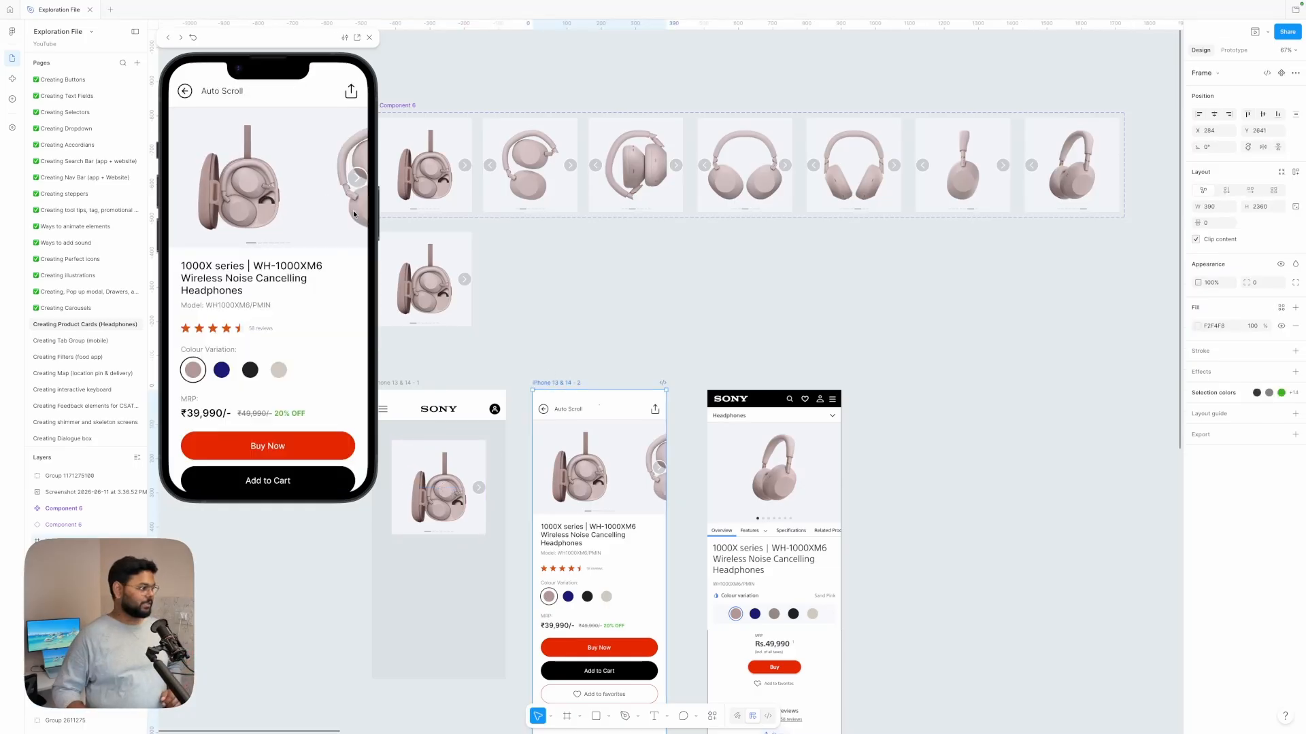
click(354, 179)
click(354, 181)
click(354, 181)
click(354, 181)
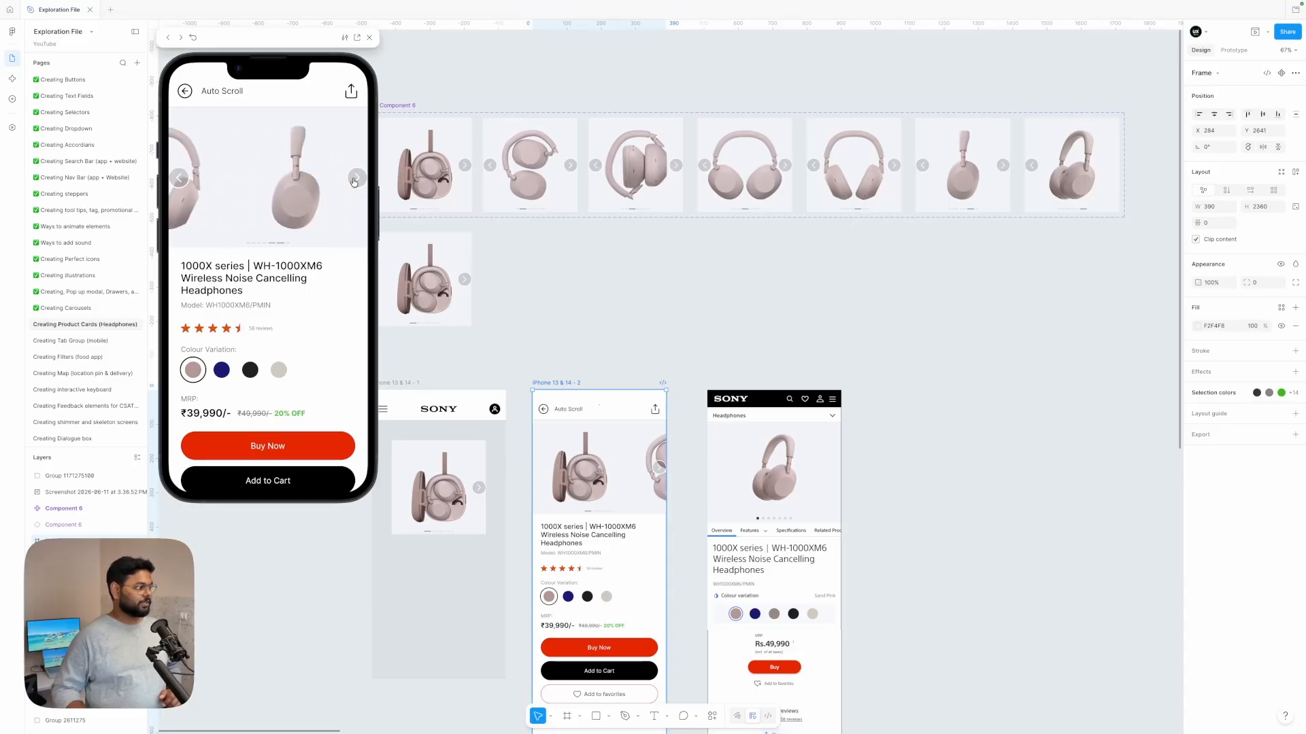
click(354, 180)
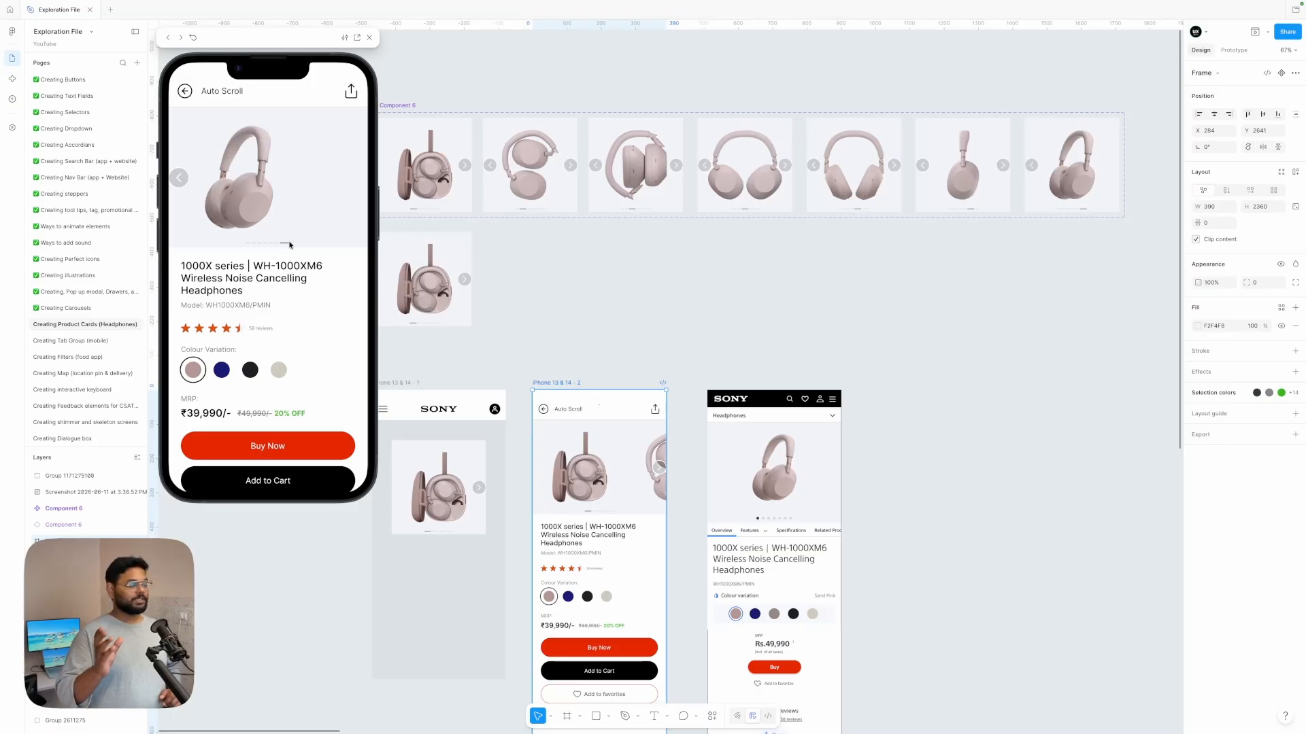
click(170, 178)
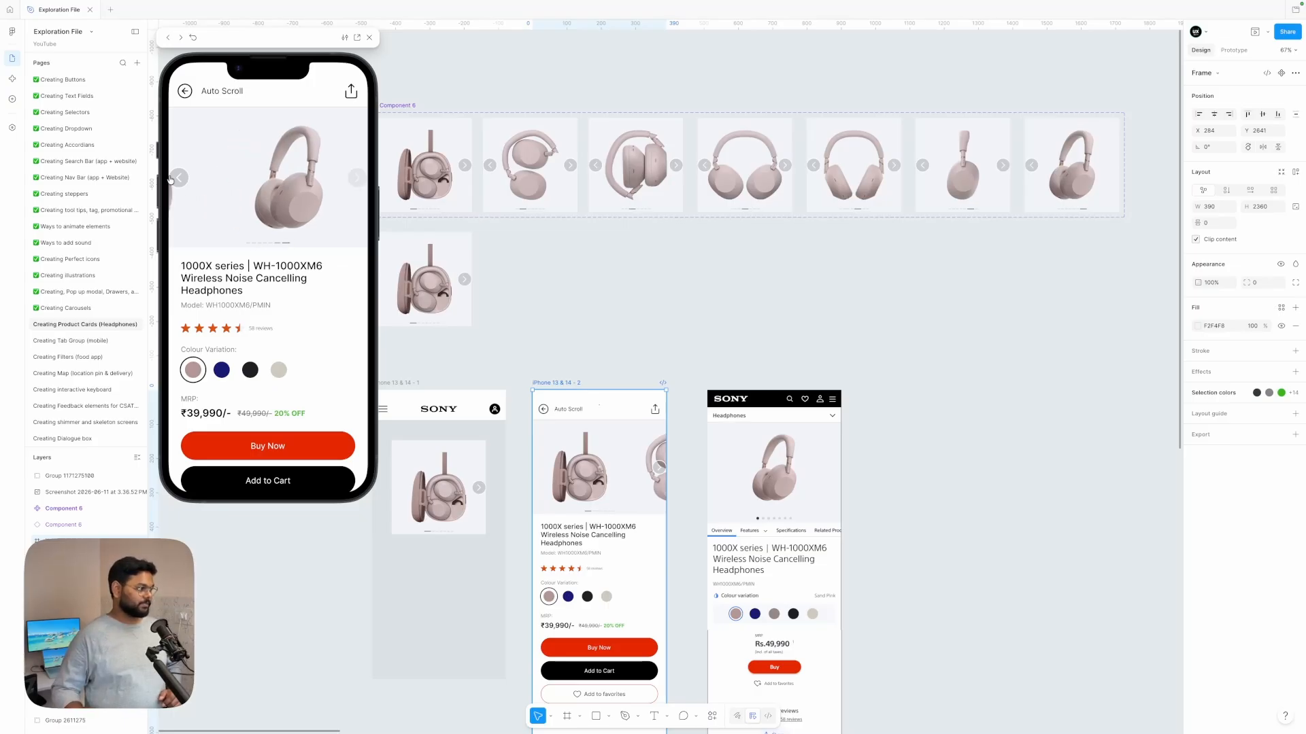
Step: Inspect the slide indicators and arrows of the Component 6 variants, close the preview, and review the phone frames
scroll(529, 241, up, 5)
scroll(529, 242, up, 2)
scroll(637, 225, right, 3)
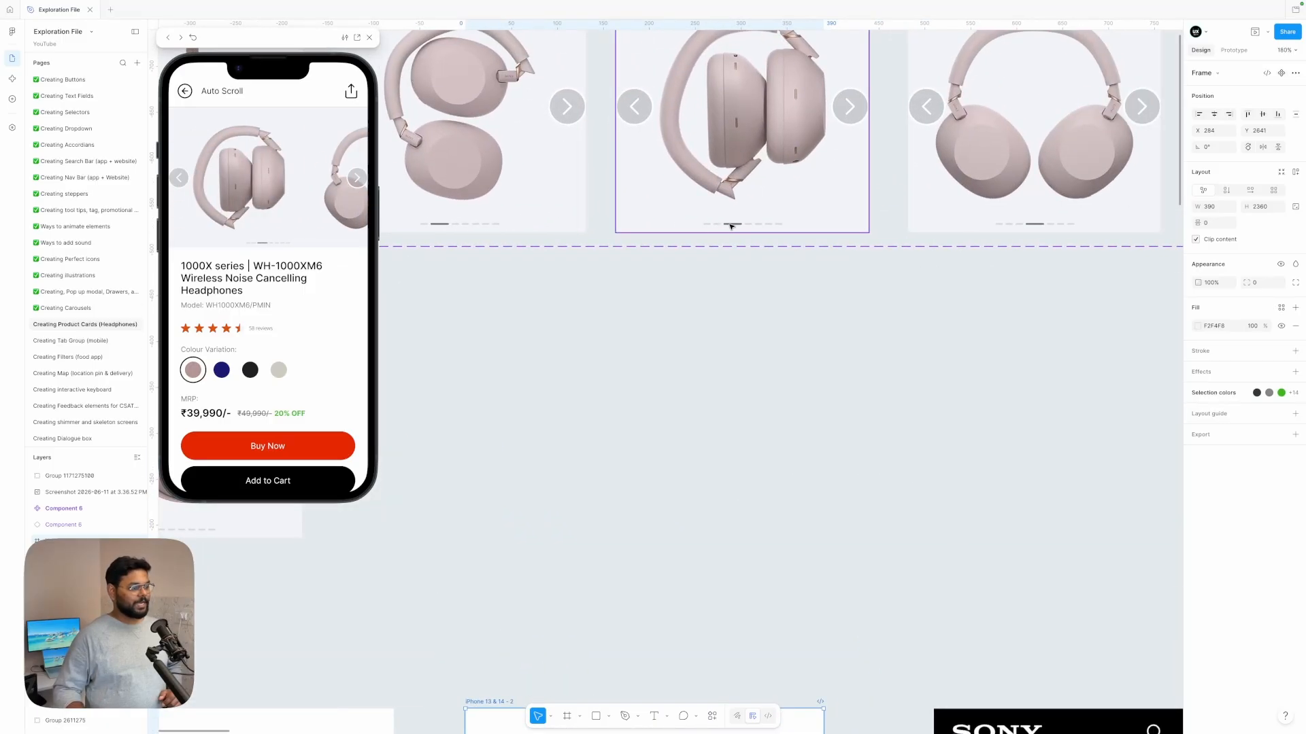
scroll(728, 225, down, 5)
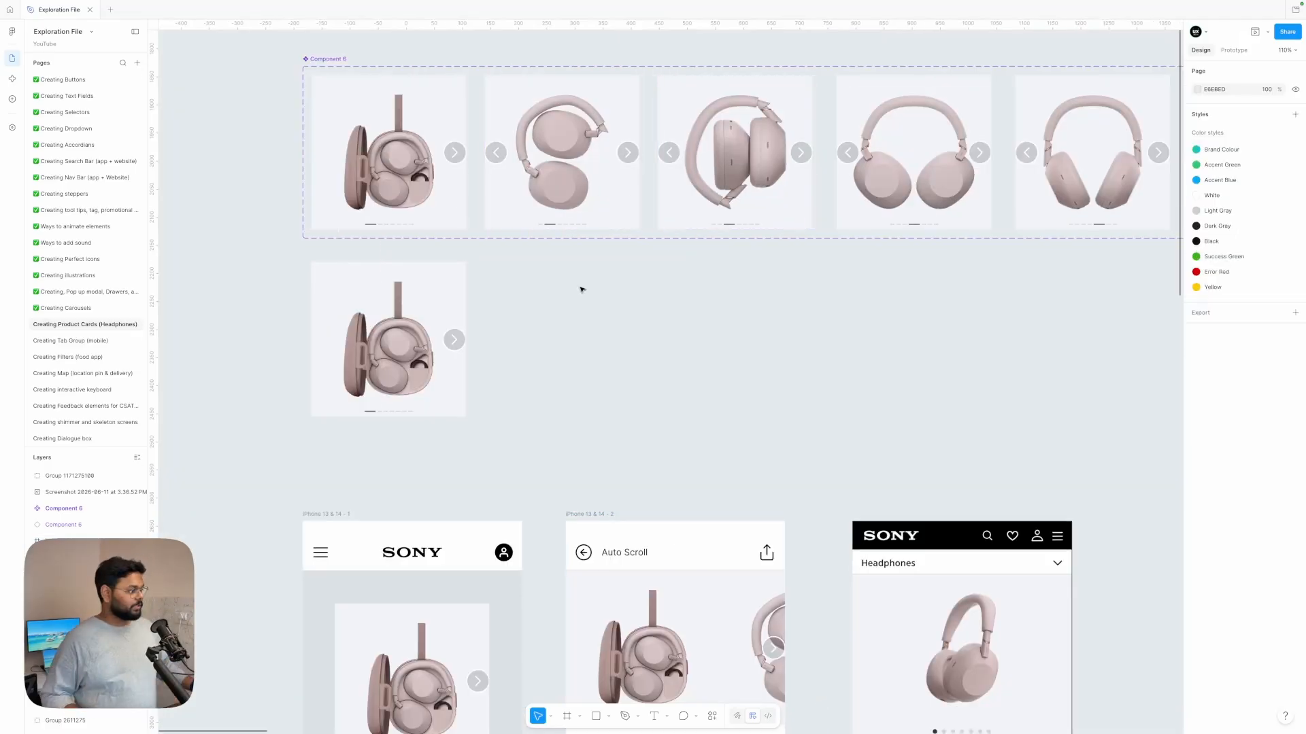
scroll(580, 288, down, 3)
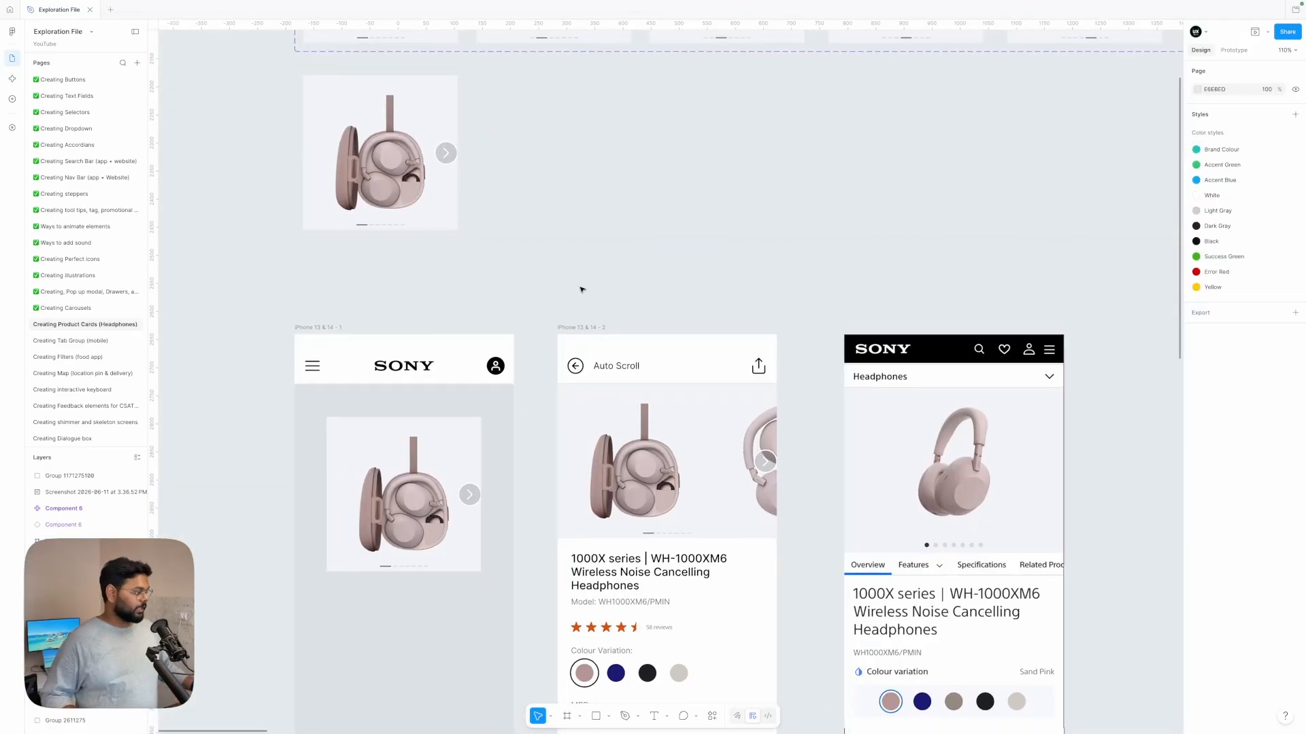
scroll(580, 288, down, 5)
scroll(581, 289, down, 1)
scroll(510, 352, up, 5)
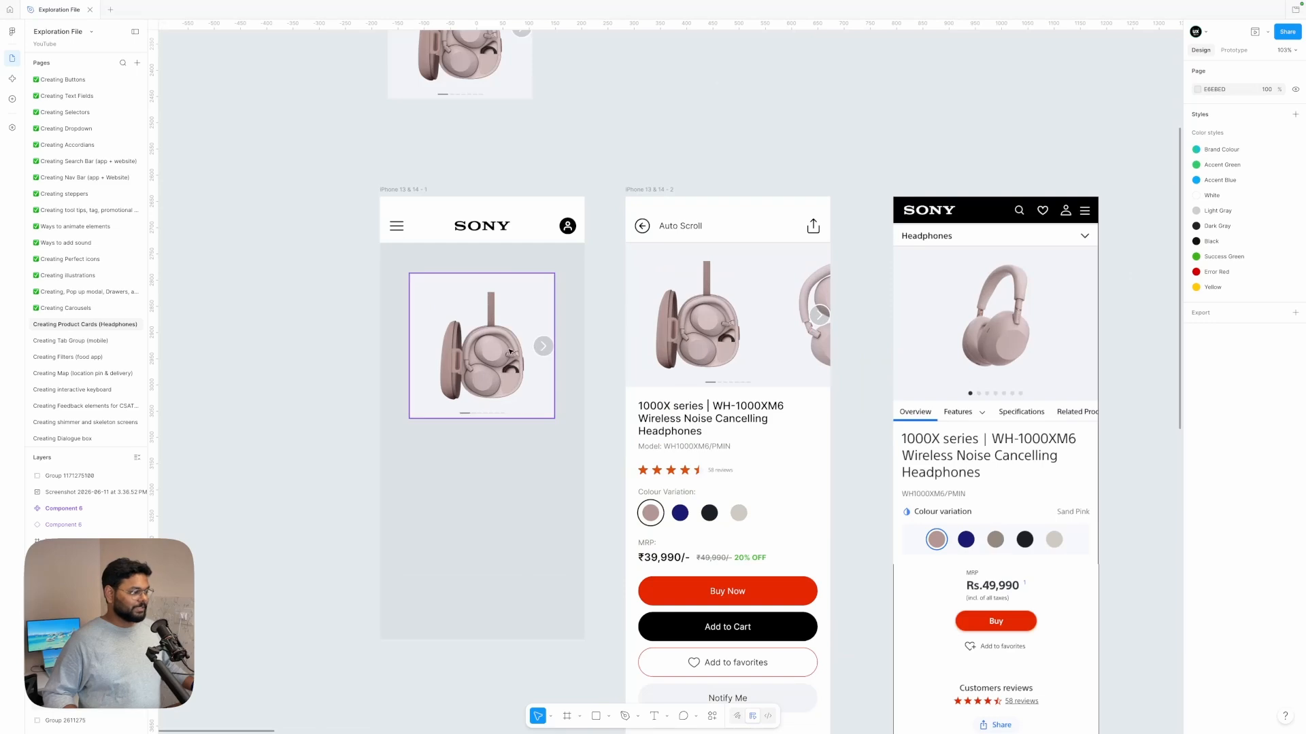
Step: Move the carousel instance out of the iPhone 13 & 14 - 1 frame onto the empty canvas beside it
click(510, 351)
scroll(510, 351, down, 3)
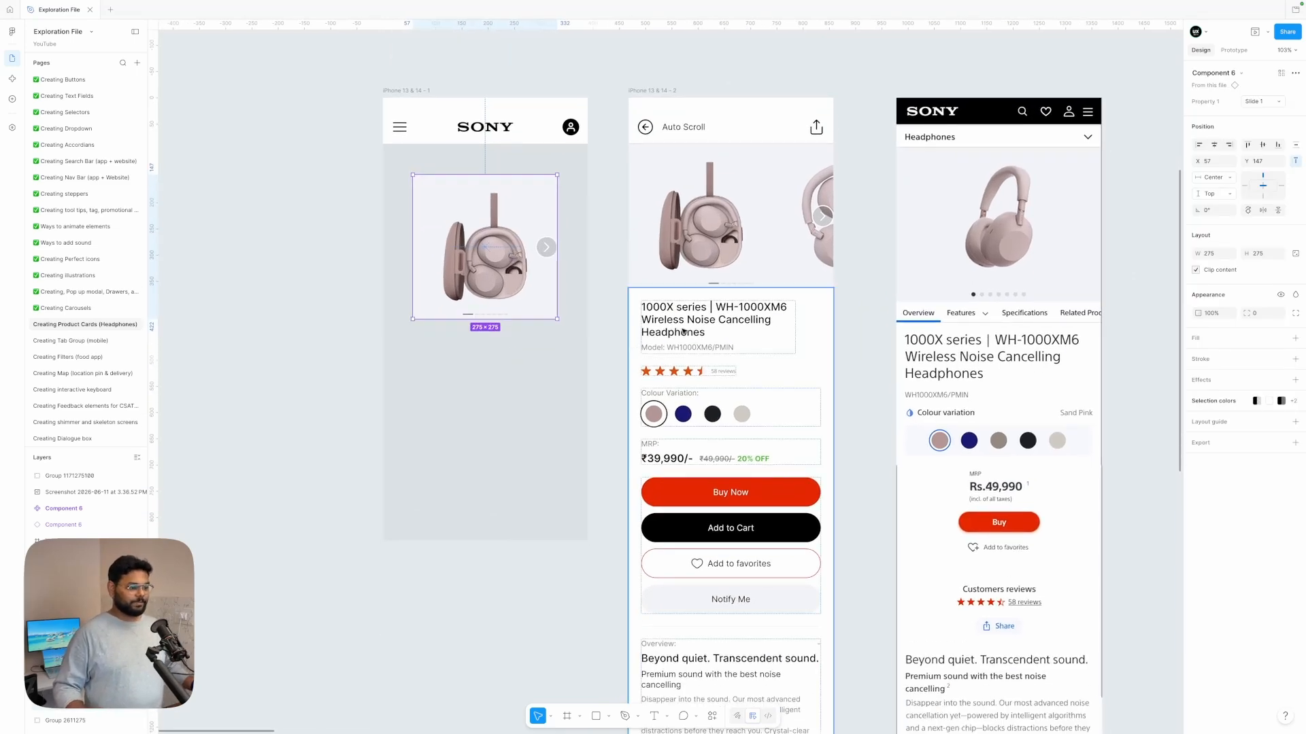
scroll(683, 332, down, 2)
scroll(684, 331, down, 3)
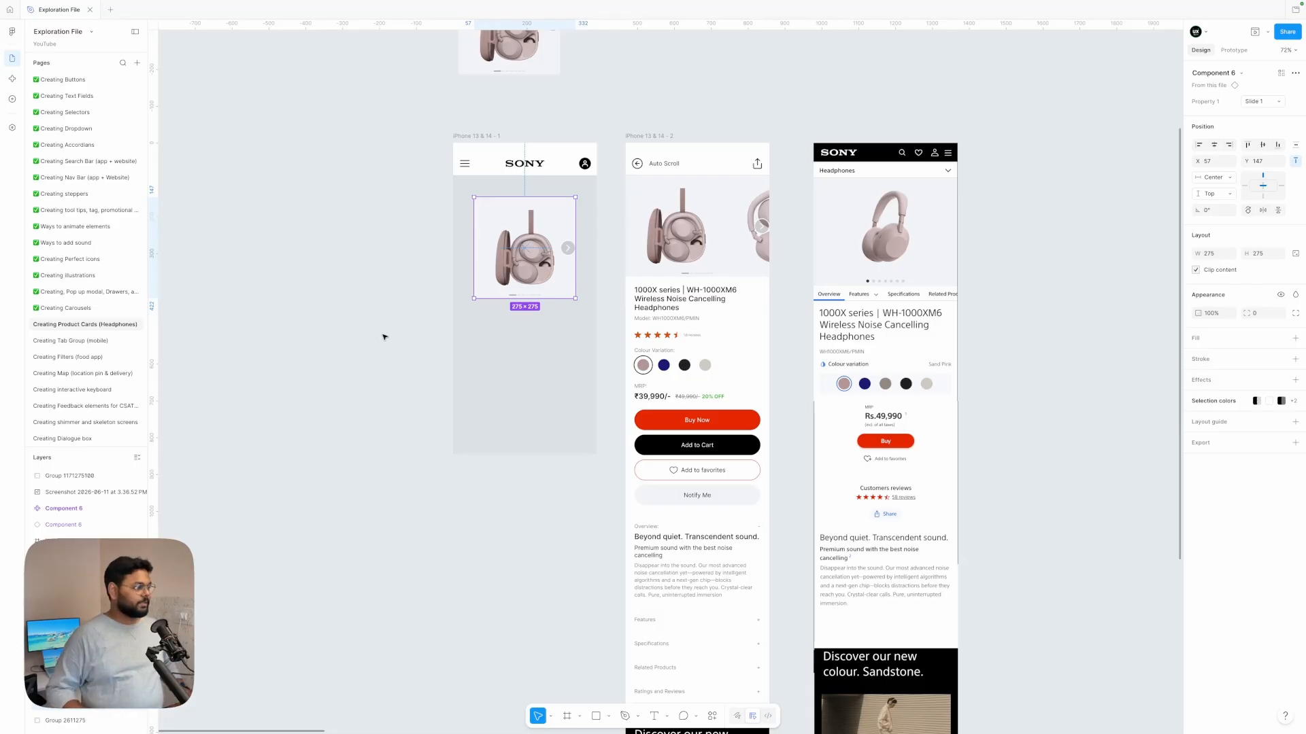
click(394, 373)
scroll(374, 374, up, 2)
drag(518, 314, 364, 400)
scroll(367, 400, down, 2)
drag(426, 317, 443, 451)
scroll(493, 424, down, 2)
key(super+z)
scroll(469, 476, up, 1)
Step: Scale the carousel instance proportionally to 160 by 160
key(k)
drag(464, 510, 420, 465)
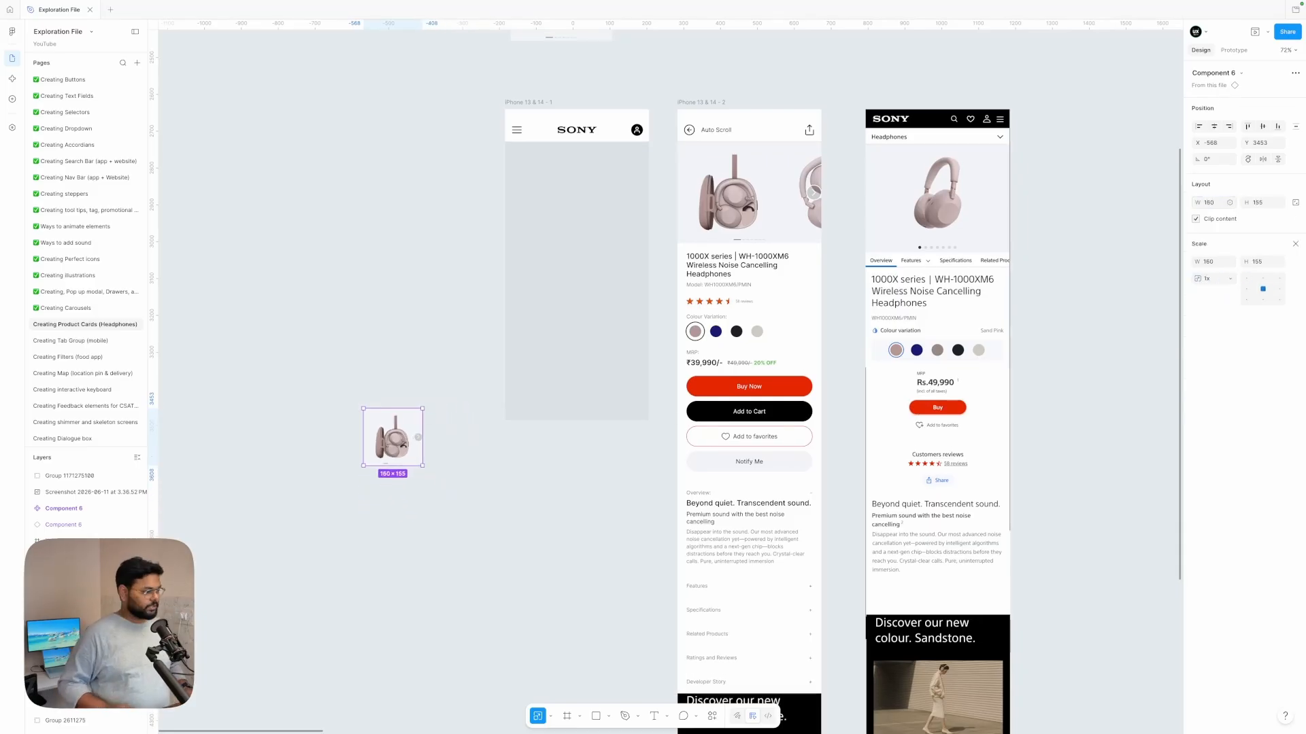
key(super+z)
scroll(527, 476, up, 2)
click(1262, 262)
text(160)
key(Return)
Step: Move the scaled carousel back into the iPhone 13 & 14 - 1 frame
scroll(517, 470, down, 3)
drag(553, 522, 642, 265)
scroll(642, 306, up, 5)
click(511, 351)
scroll(511, 351, right, 1)
click(541, 343)
Step: Draw a 390 by 185 rectangle across the iPhone 13 & 14 - 1 frame and fill it with white (FFFFFF)
key(r)
mouse_move(475, 418)
mouse_down()
mouse_move(784, 516)
mouse_move(784, 565)
mouse_up()
click(1197, 309)
drag(1088, 371, 969, 265)
drag(575, 313, 588, 374)
scroll(573, 403, down, 1)
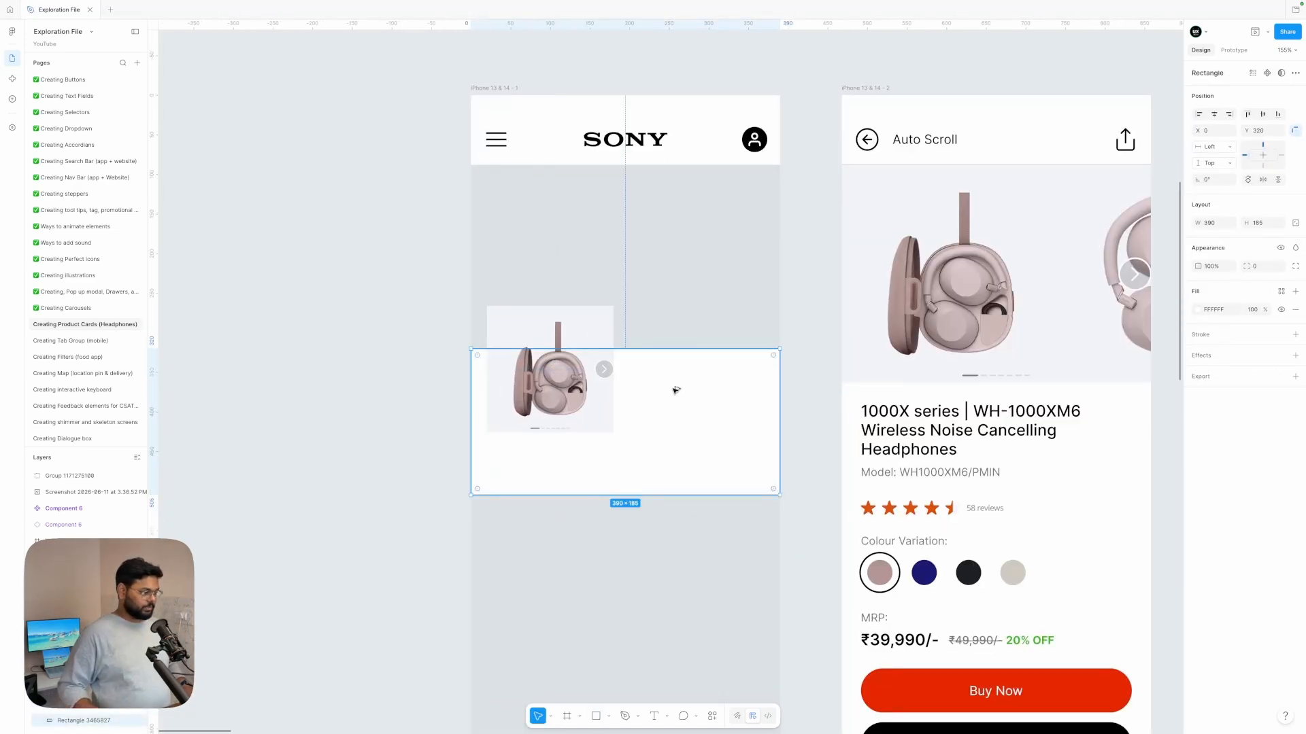
Step: Duplicate the white rectangle upward, resize the copy to 160 by 185, and centre the carousel over it
drag(675, 390, 692, 299)
drag(795, 292, 614, 292)
drag(536, 358, 536, 325)
Step: Wrap the carousel in a 160 by 185 auto-layout frame filled F2F4F6, with zero vertical padding and centred content
key(shift+a)
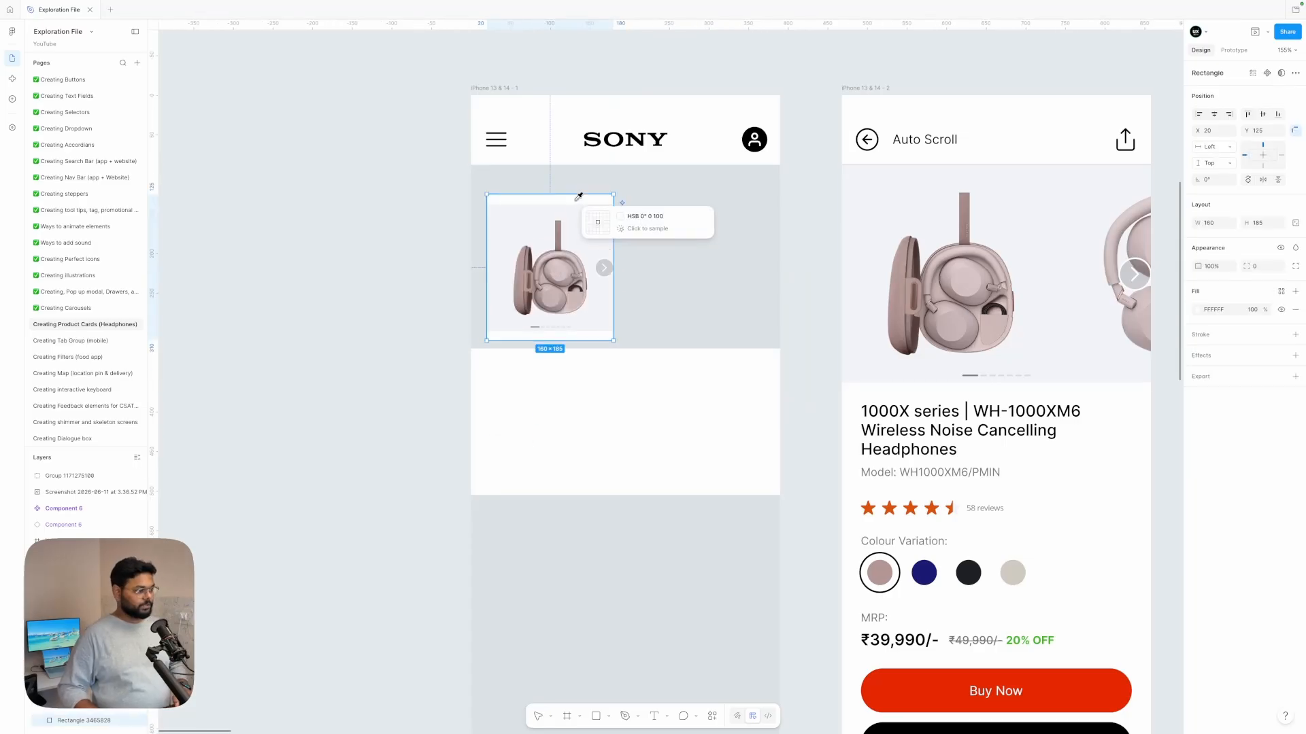
click(1260, 288)
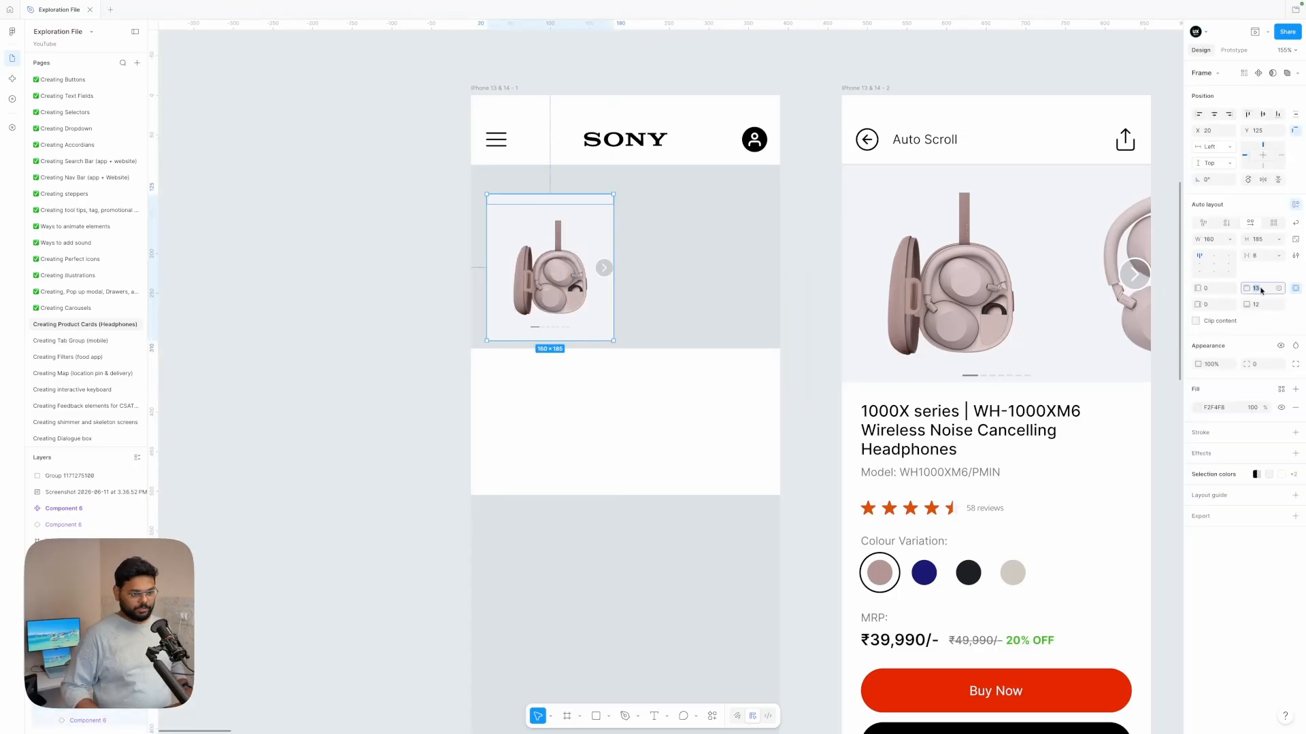
text(0)
click(1257, 305)
text(0)
key(Return)
click(1214, 264)
Step: Place the carousel frame flush with the left end of the white card rectangle
click(687, 282)
drag(542, 257, 527, 411)
click(601, 527)
click(573, 455)
shift+click(653, 419)
drag(616, 349, 616, 297)
key(super+z)
Step: Open the height sizing options of the carousel's auto-layout frame
click(579, 383)
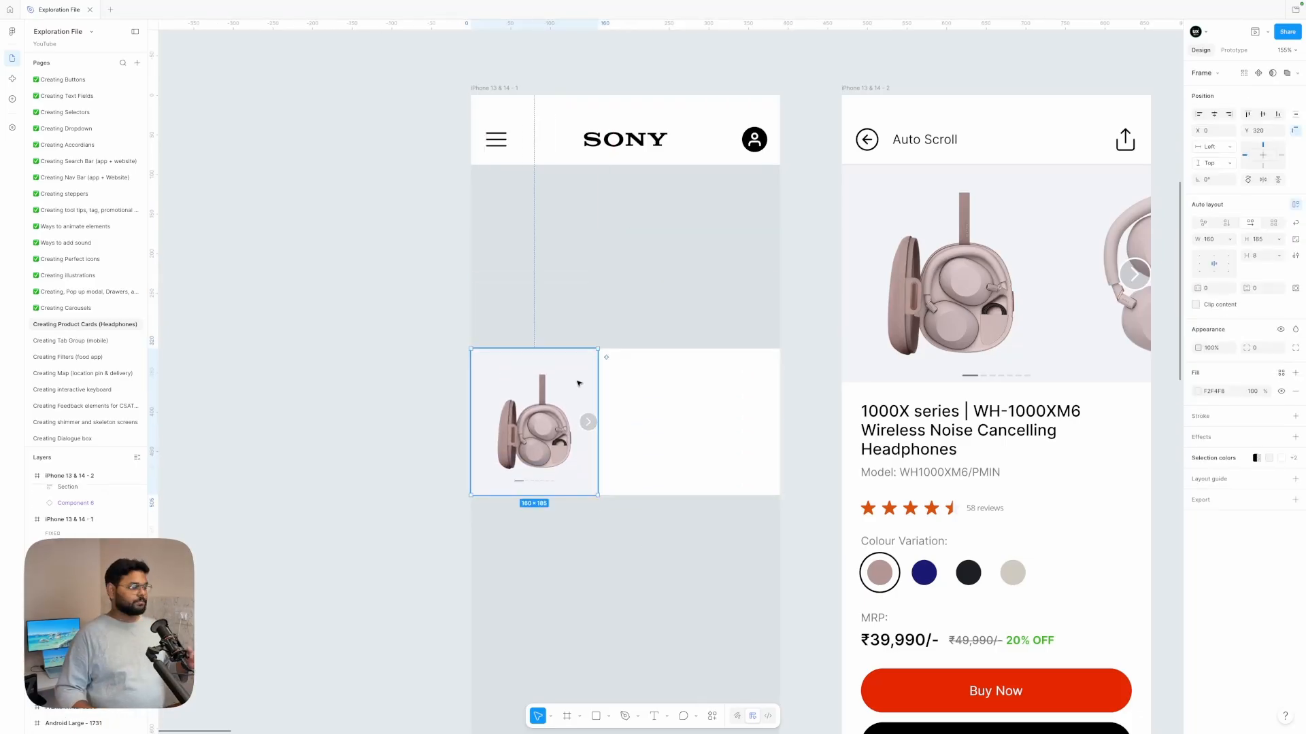
click(1278, 239)
click(1254, 272)
key(Escape)
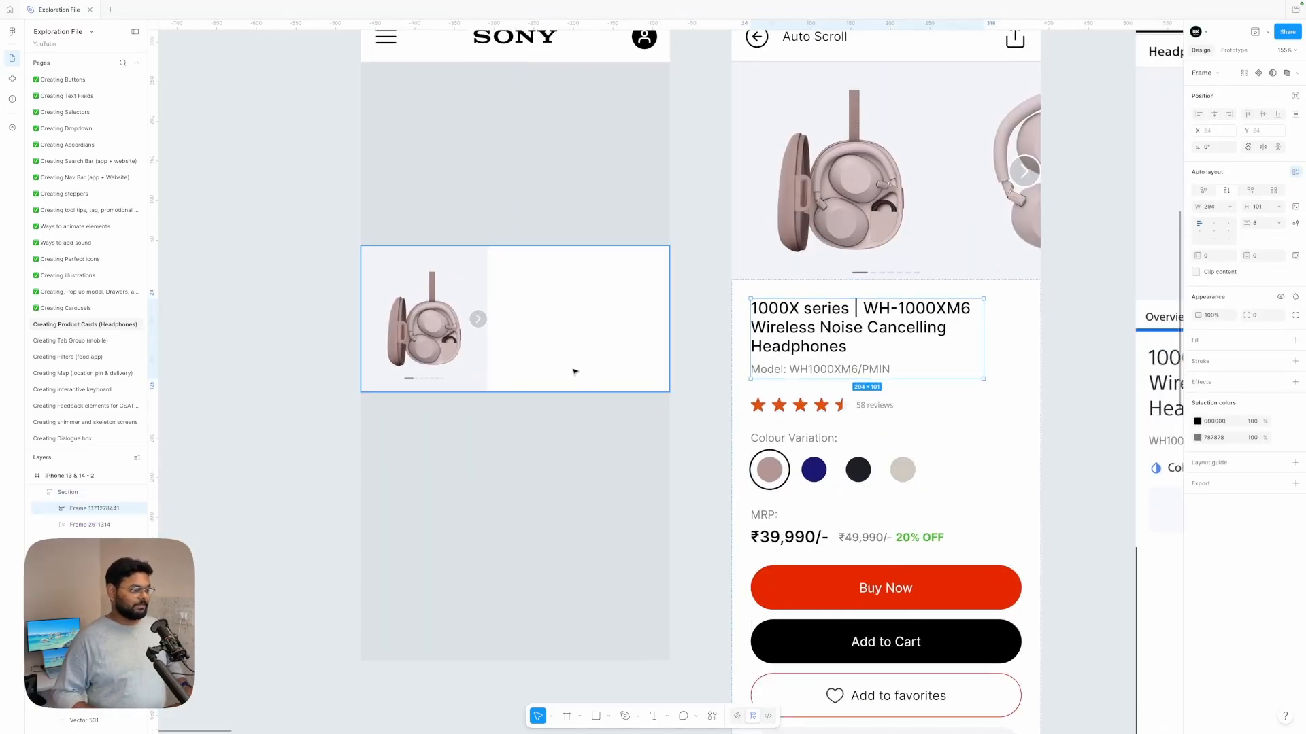
Step: Examine the product page's title, rating, colour variation, MRP and action buttons as content for the horizontal card
scroll(606, 381, down, 3)
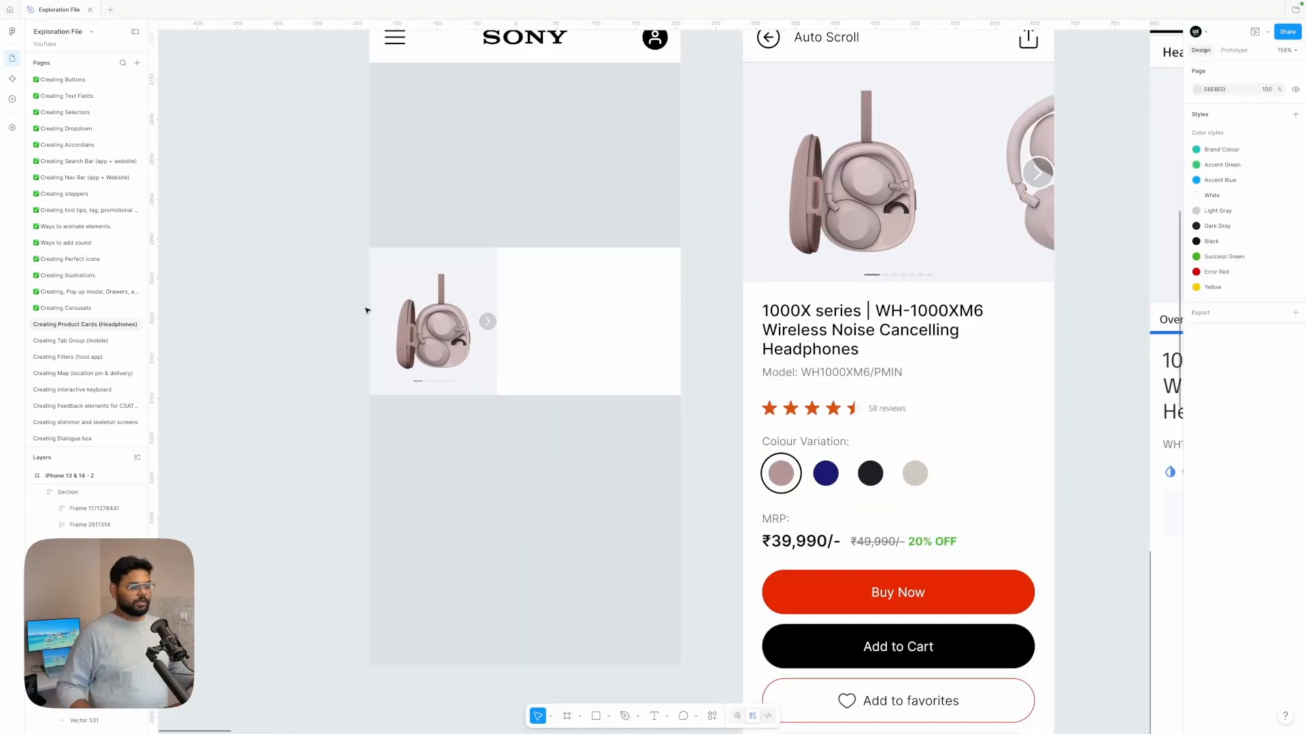
scroll(849, 399, down, 1)
scroll(849, 399, down, 3)
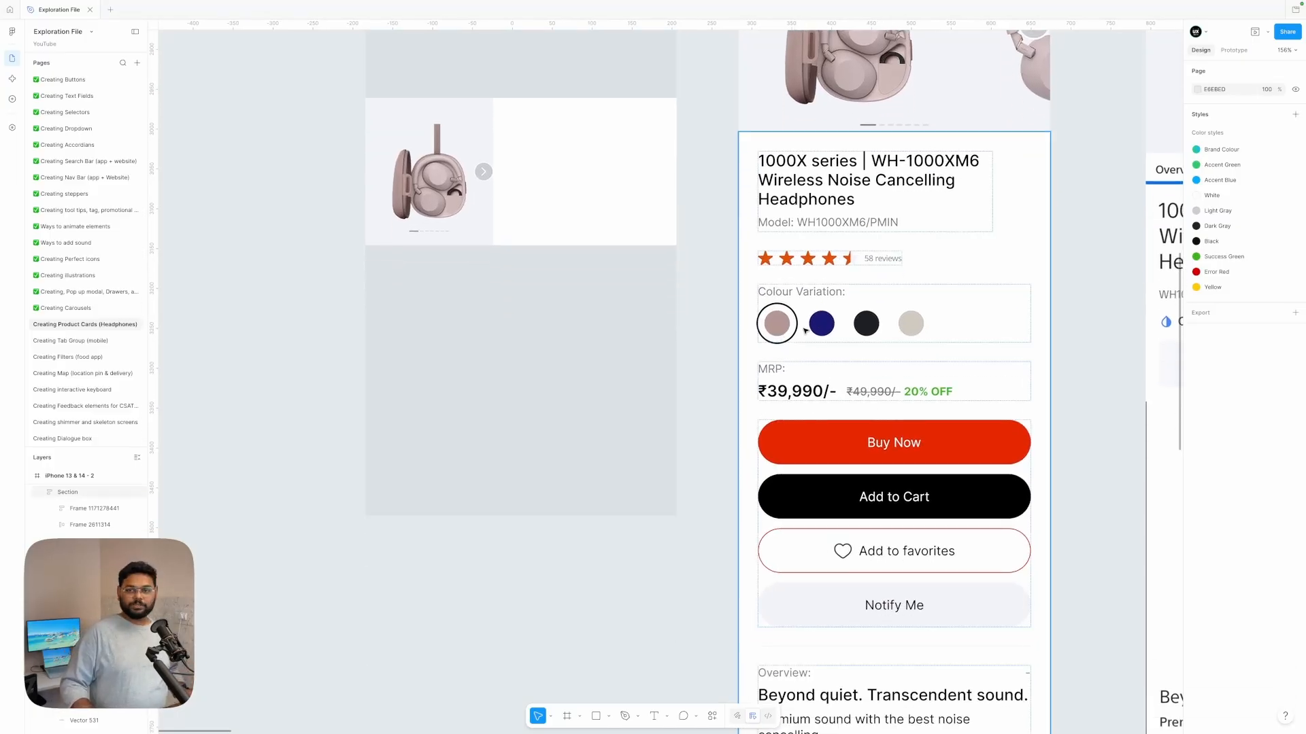
scroll(777, 373, down, 1)
scroll(777, 373, right, 1)
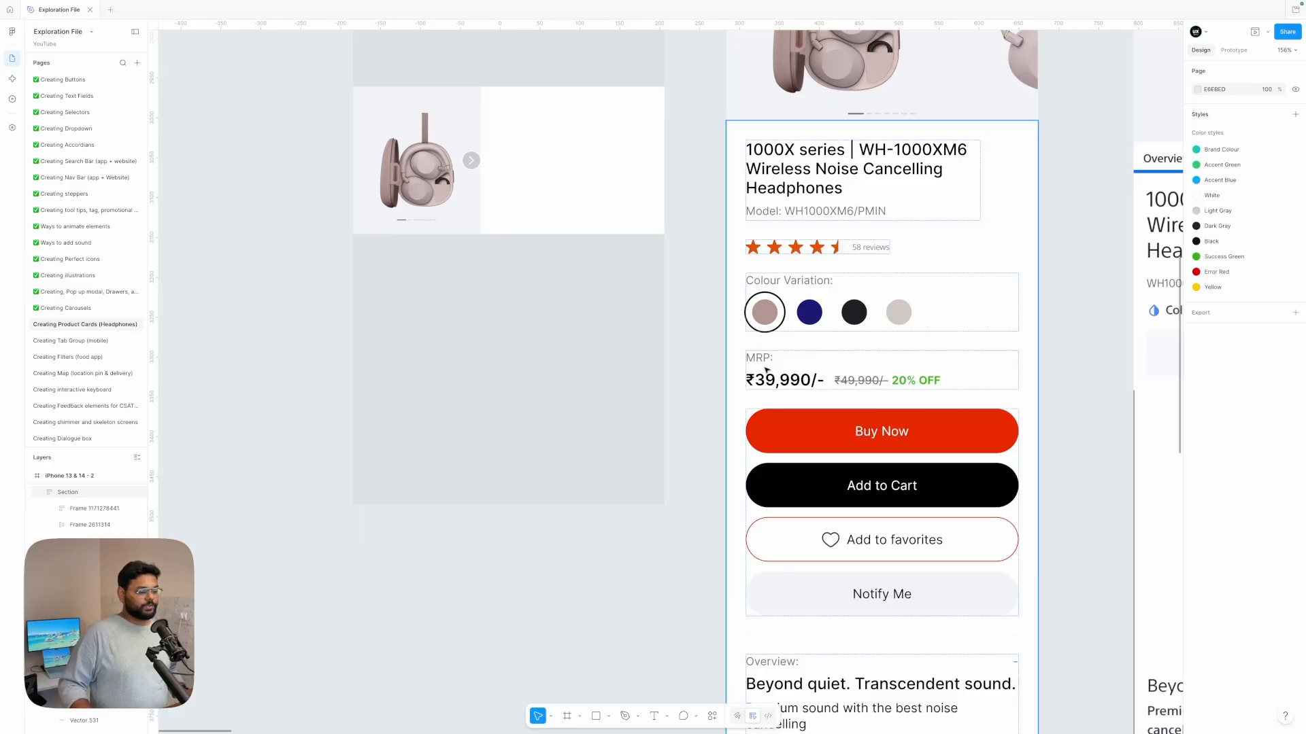
scroll(850, 378, down, 2)
scroll(850, 378, right, 1)
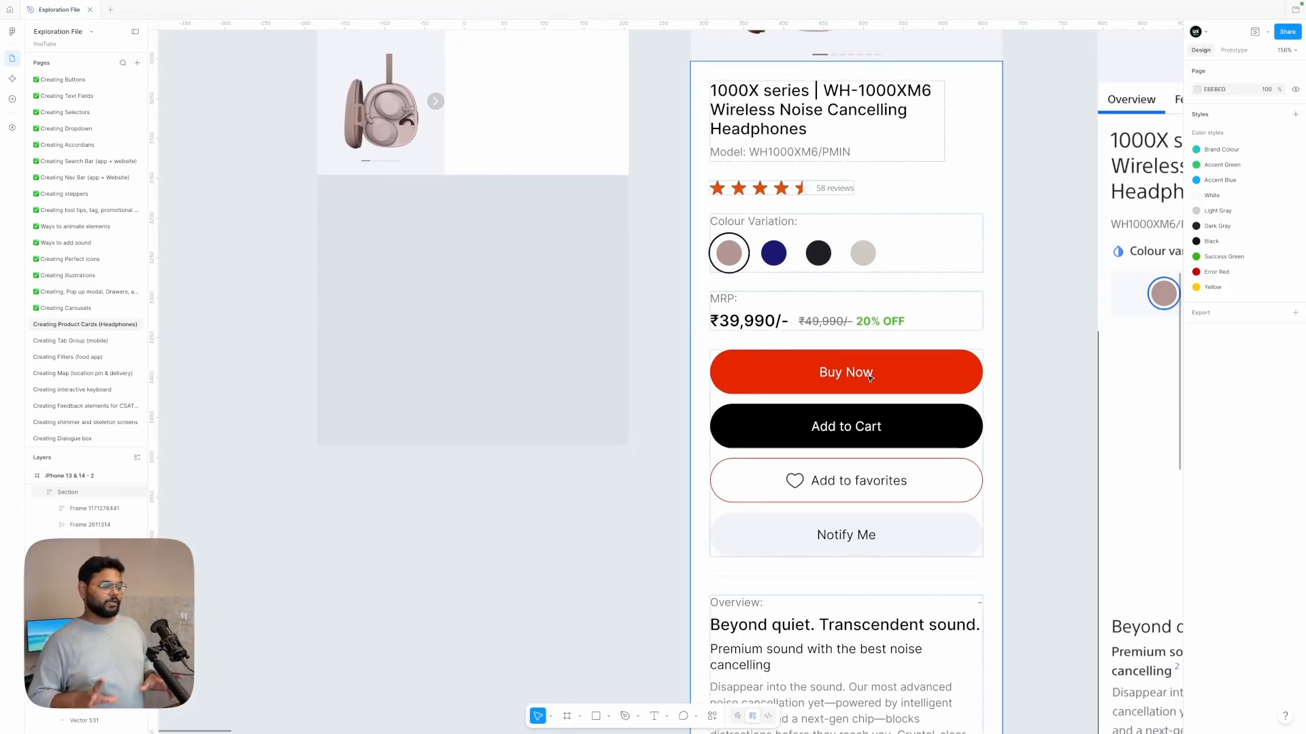
scroll(870, 377, up, 3)
scroll(869, 377, right, 1)
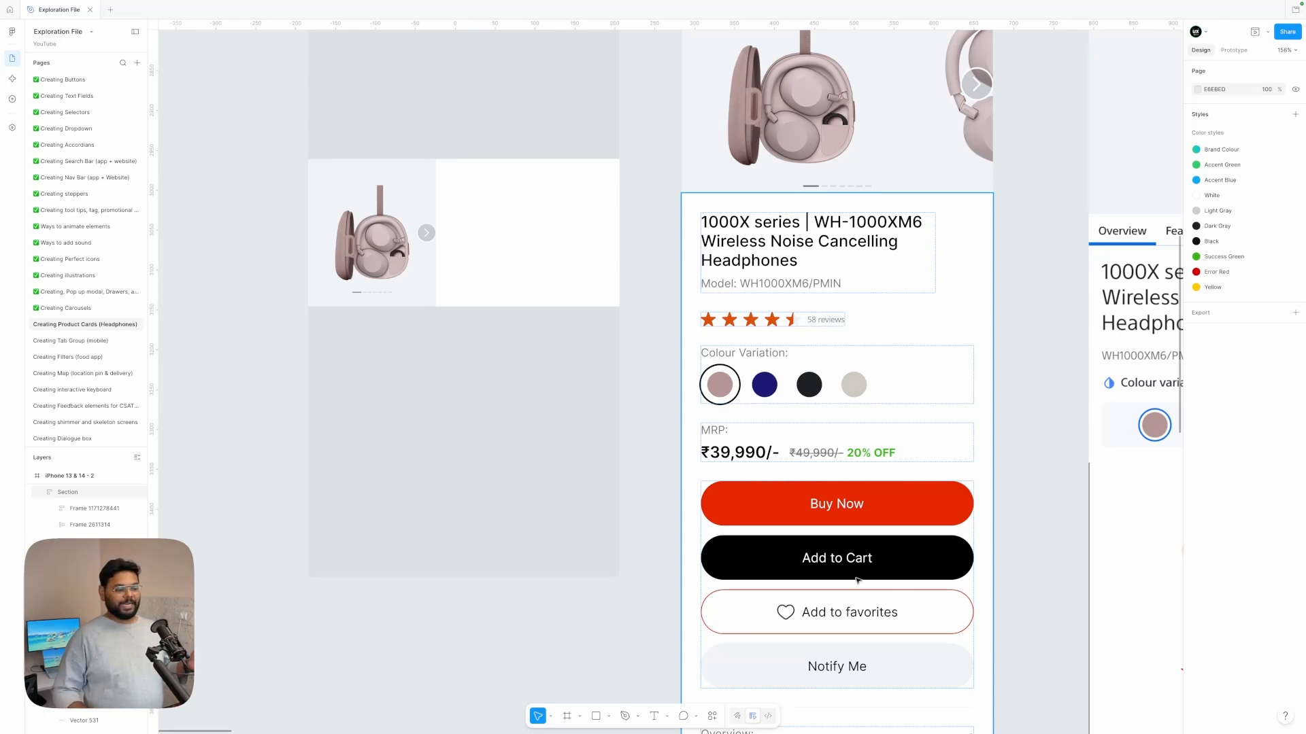
scroll(856, 578, down, 2)
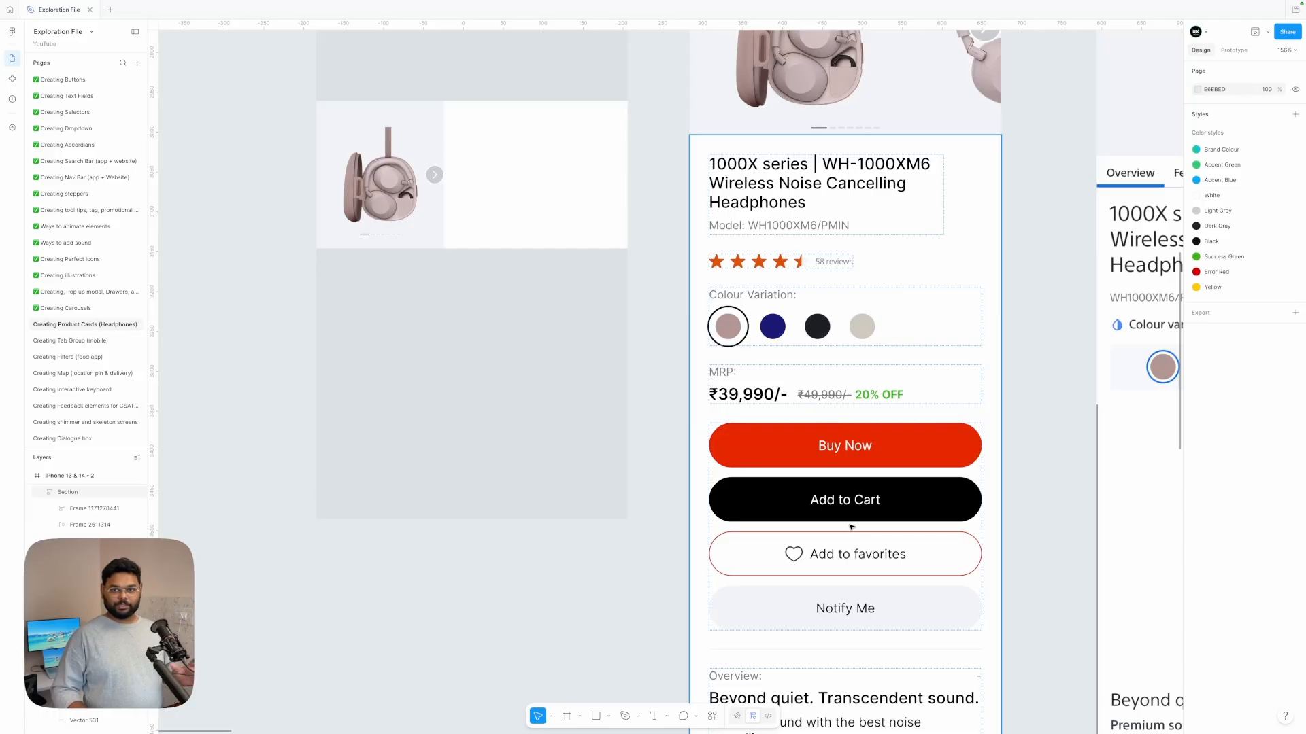
scroll(832, 503, up, 2)
scroll(832, 503, left, 2)
click(607, 294)
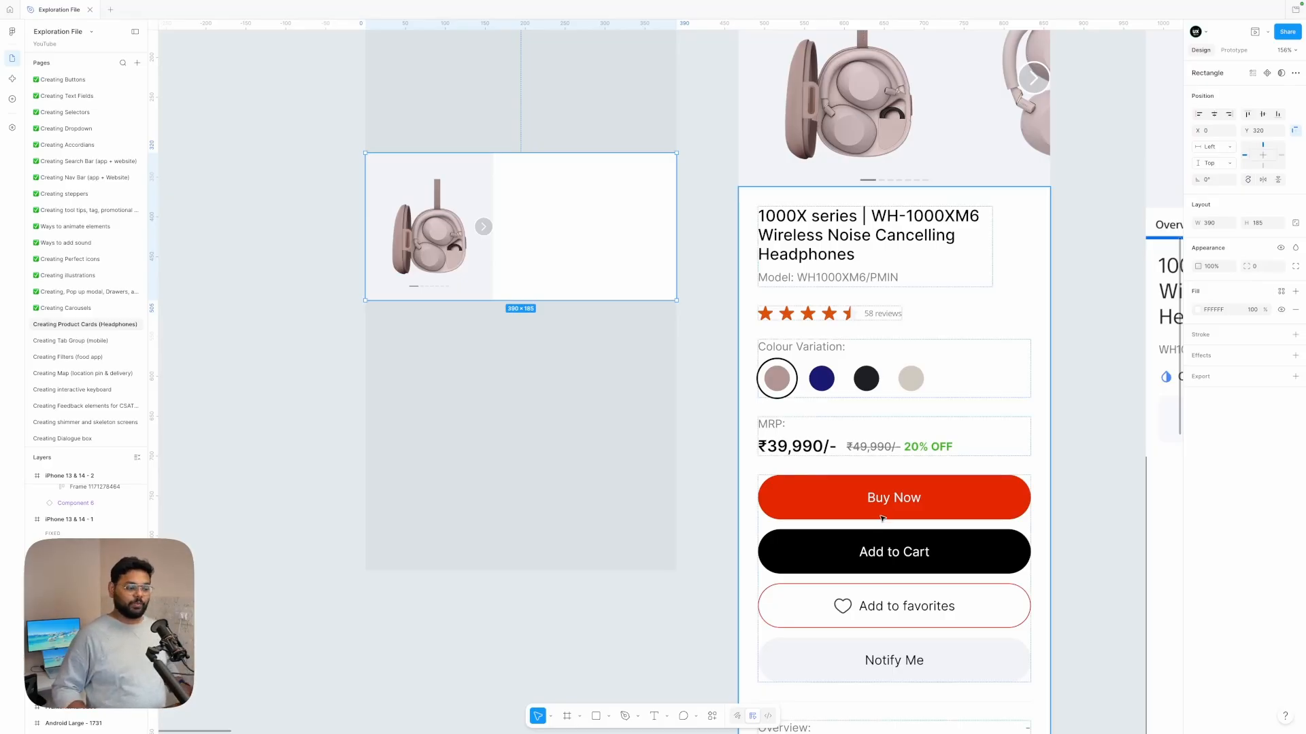
scroll(882, 518, down, 2)
scroll(882, 518, right, 1)
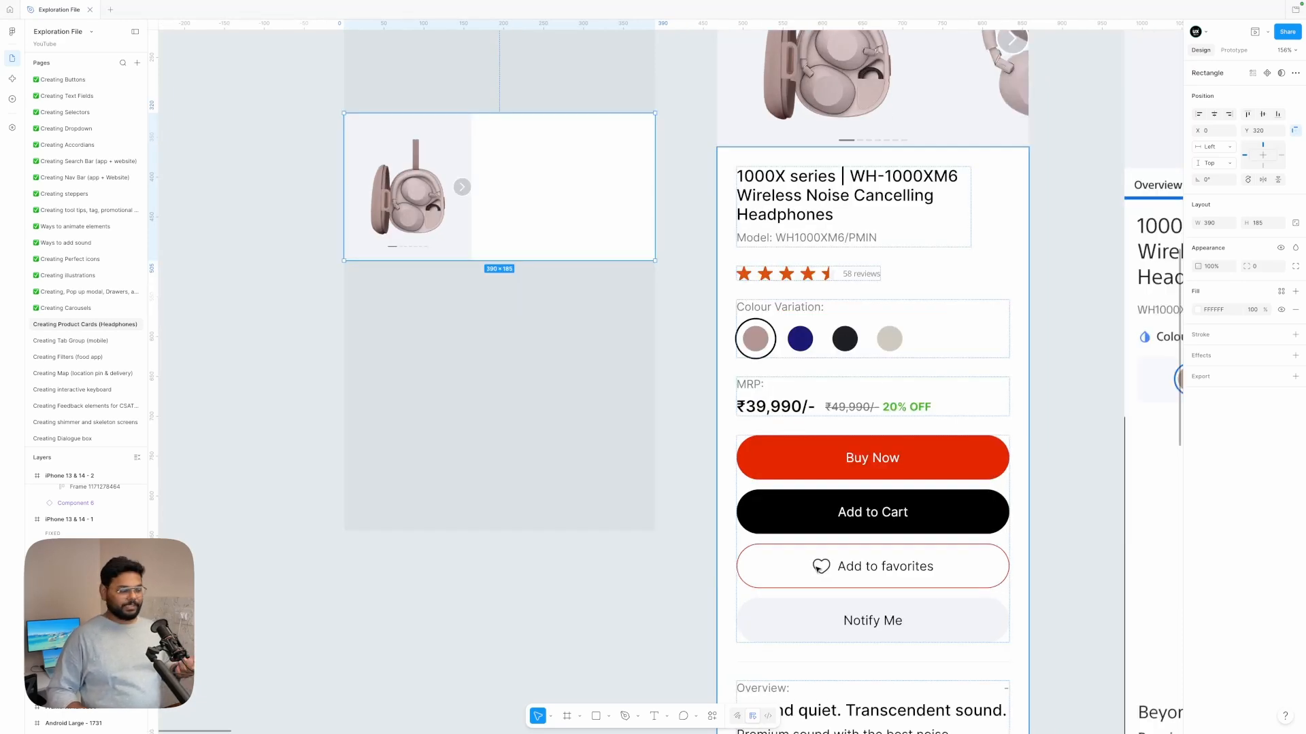
scroll(818, 568, up, 2)
scroll(818, 568, right, 1)
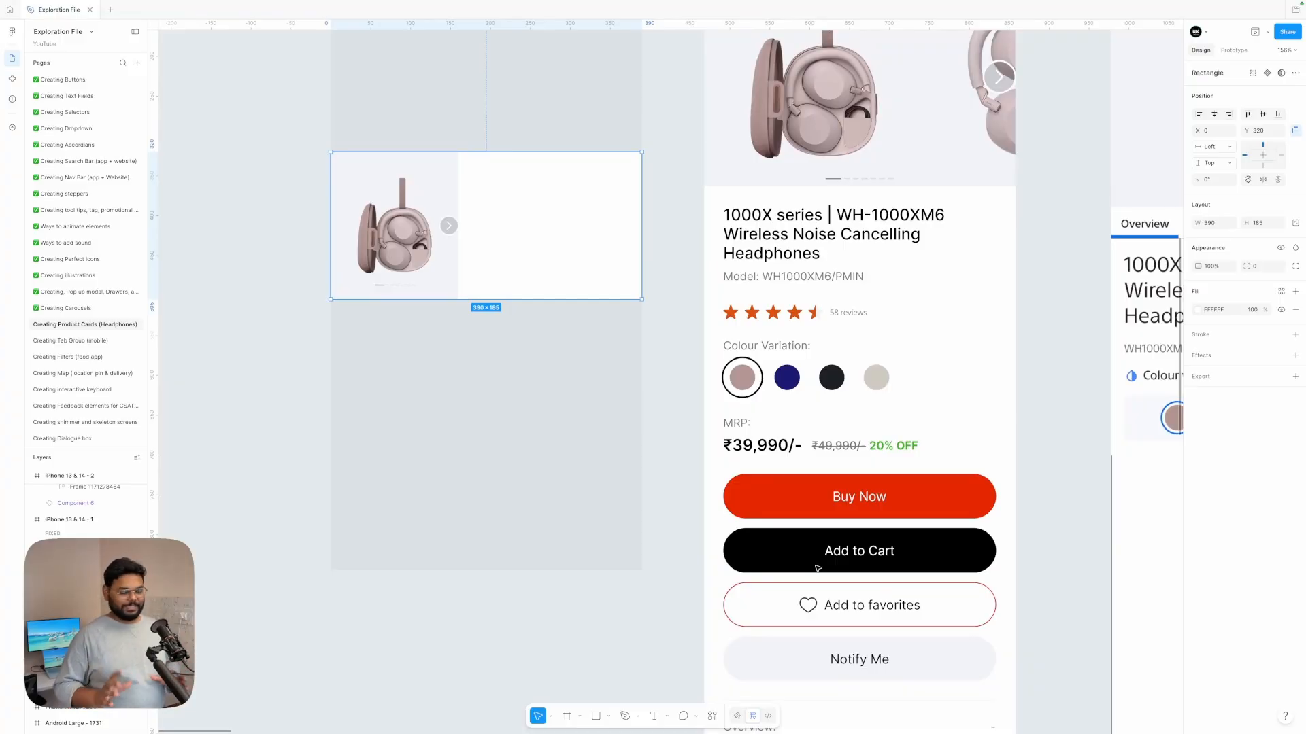
scroll(833, 533, right, 1)
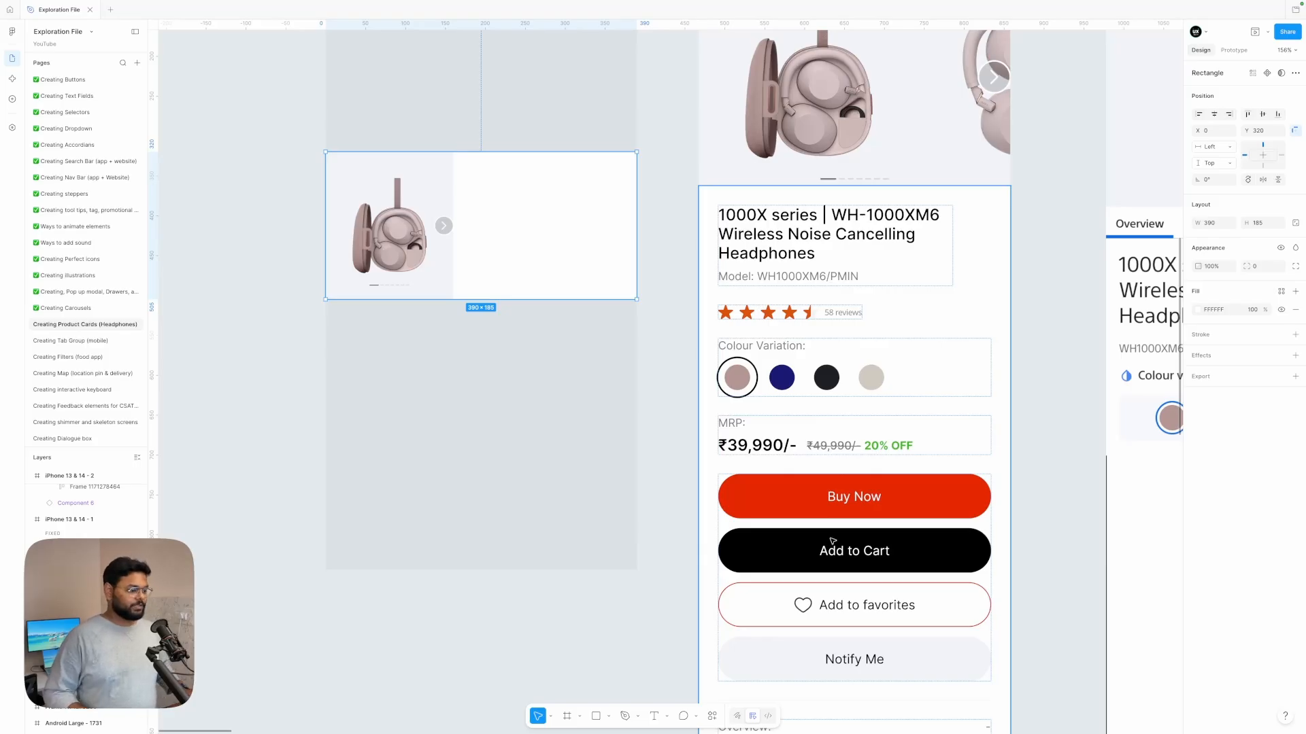
Step: Copy the product title and model text block into the card's white area beside the carousel and set the title's font size to 16
click(789, 224)
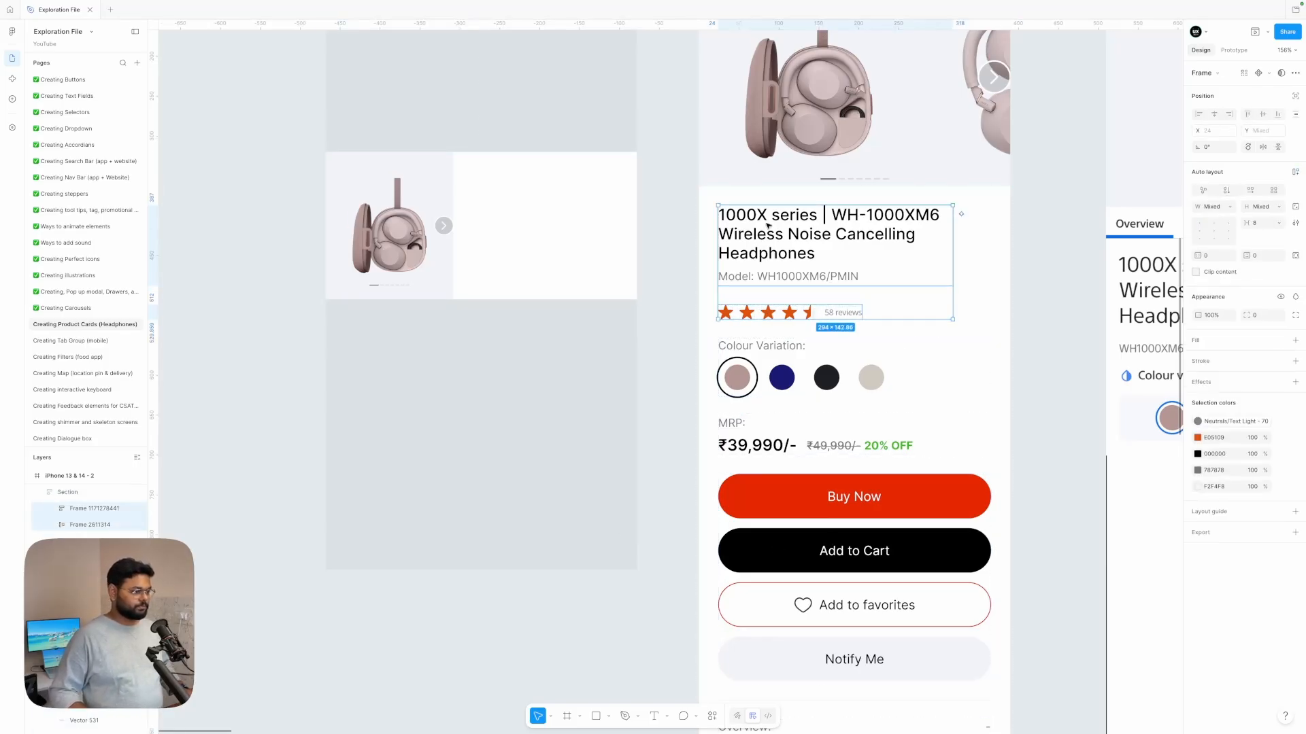
drag(519, 243, 666, 205)
double_click(667, 205)
scroll(748, 225, up, 3)
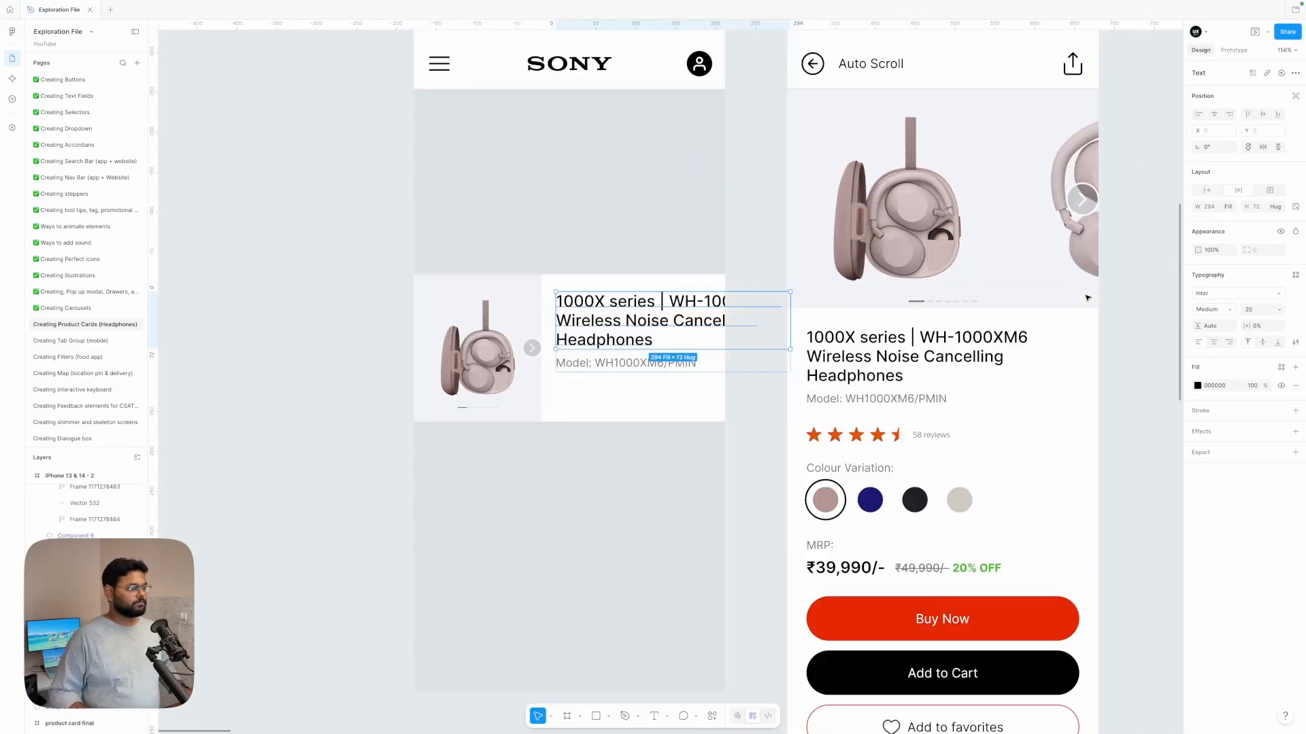
text(16)
click(644, 385)
Step: Set the copied model number text to size 12 and delete its "Model:" prefix
double_click(627, 336)
click(1253, 312)
text(12)
key(Return)
double_click(623, 335)
drag(589, 336, 519, 350)
key(BackSpace)
key(Escape)
Step: Narrow the copied title and model text block to 196 wide so it fits inside the card
click(620, 284)
click(620, 306)
drag(790, 313, 712, 312)
Step: Insert a space after "WH-" in the card title and tighten the text block's gap to 4
double_click(598, 318)
double_click(598, 318)
click(637, 299)
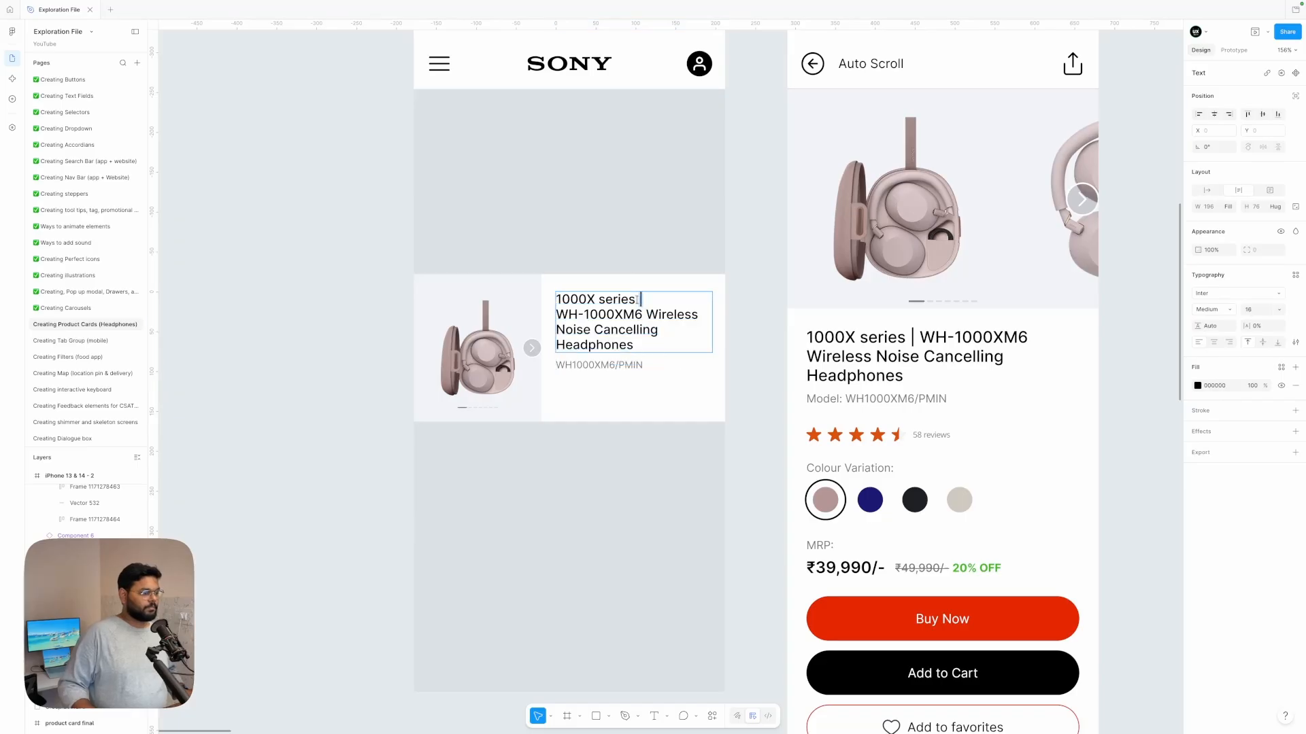
key(ctrl+a)
click(582, 314)
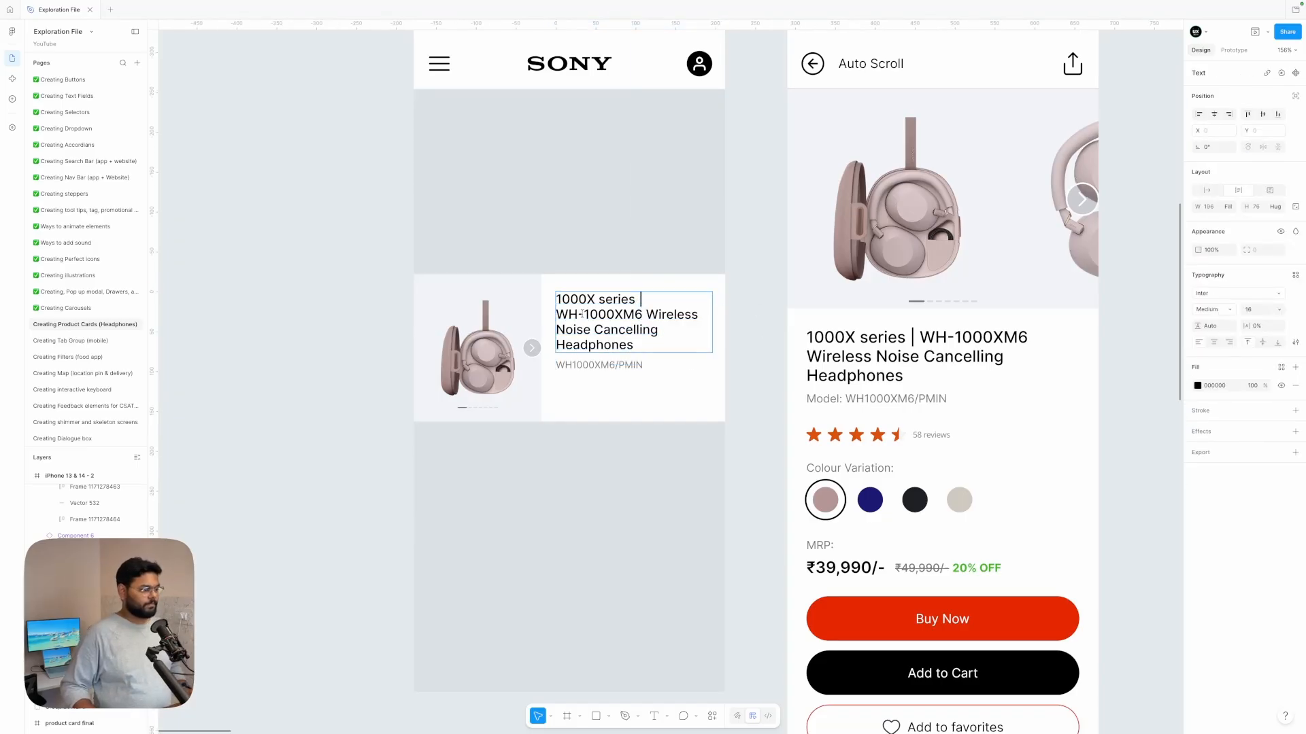
key(ctrl+a)
key(Escape)
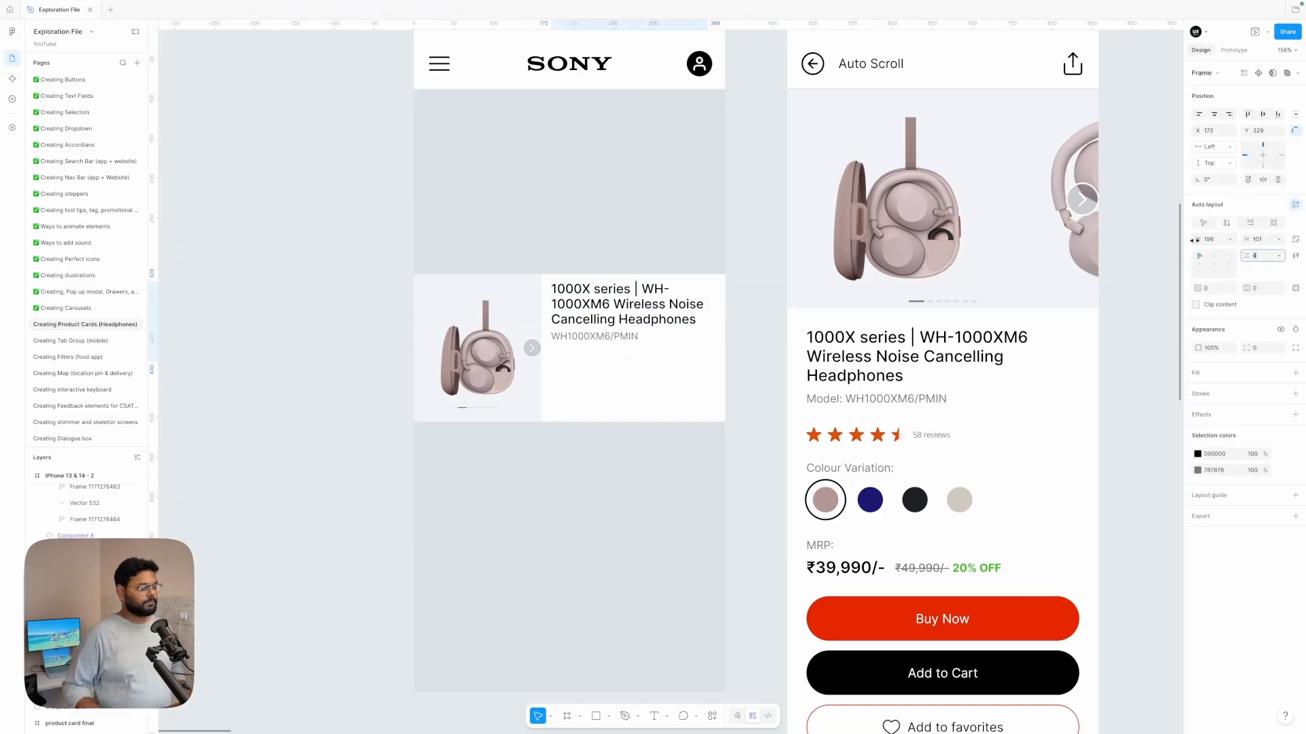
Step: Set the card title to Semi Bold, size 14, with a line height of 18
click(1214, 310)
click(1217, 322)
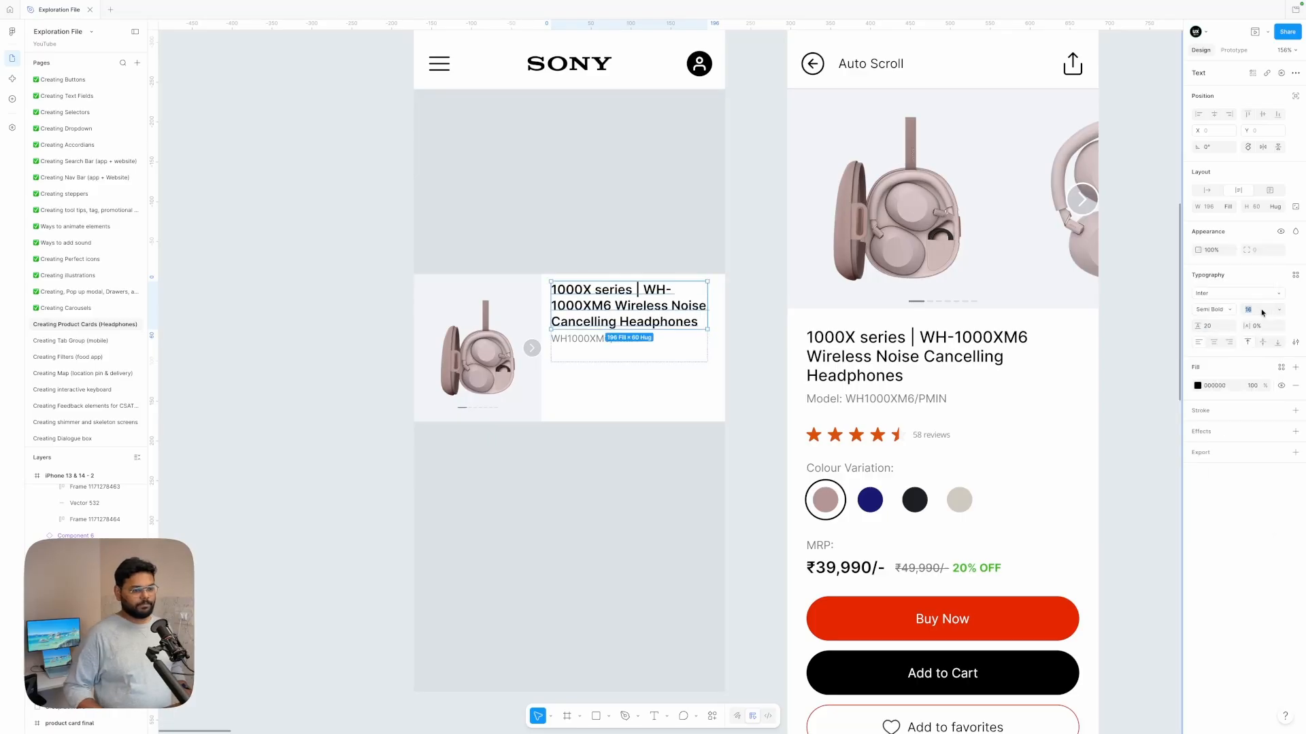
text(18)
key(Return)
Step: Paste a copy of the product page's star rating and reviews row under the model number in the card's text block
click(594, 335)
key(shift+Return)
scroll(886, 408, down, 2)
double_click(858, 359)
click(602, 254)
key(ctrl+v)
key(shift+Return)
drag(607, 228, 612, 234)
drag(696, 241, 693, 241)
Step: Make the rating row fill the text block's width and scale its stars to a height of 14
click(737, 265)
super+click(589, 264)
click(589, 279)
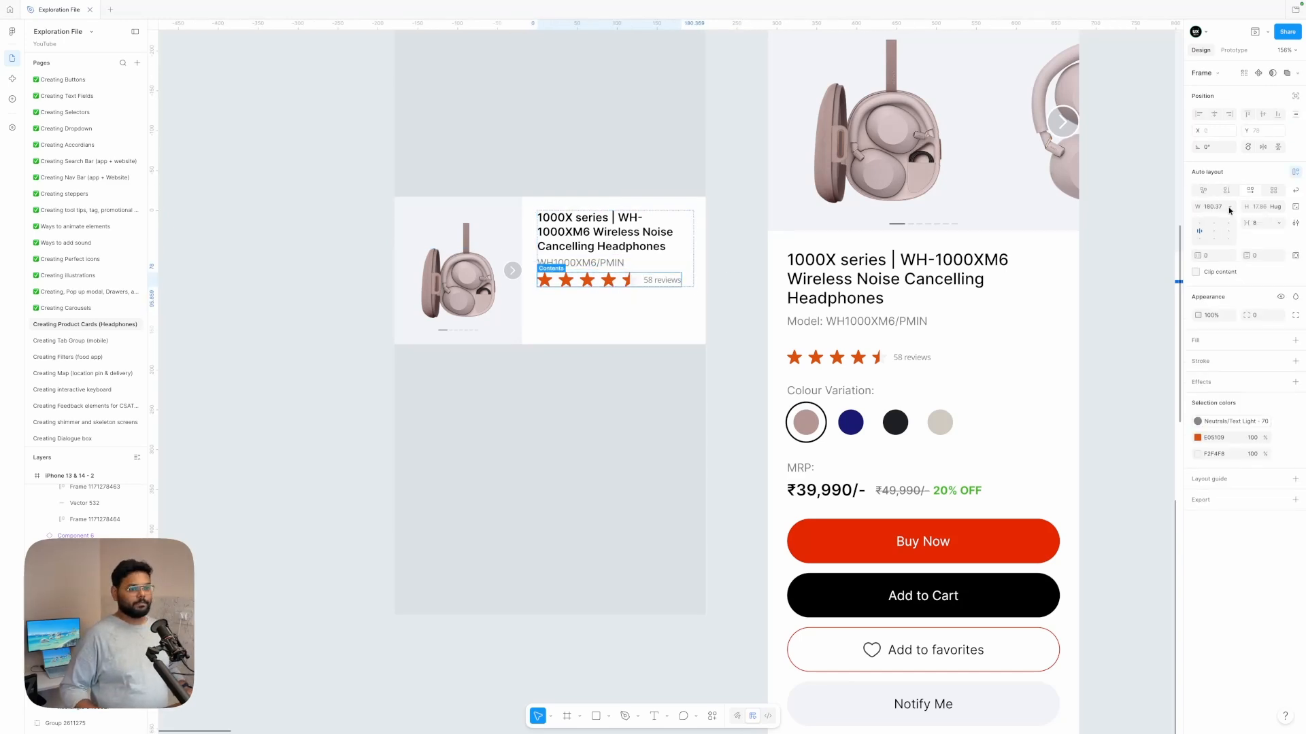
click(638, 371)
scroll(638, 370, up, 1)
scroll(620, 305, up, 3)
click(620, 306)
text(k)
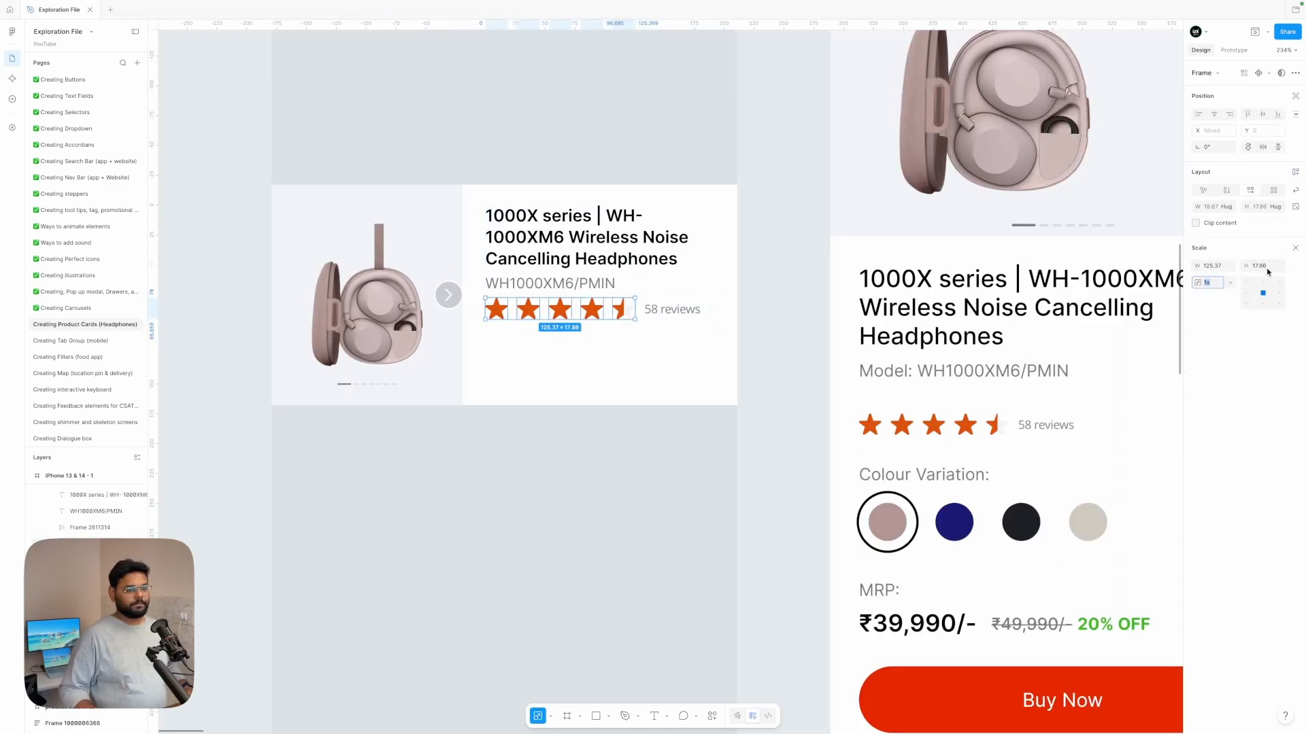
text(14)
key(Return)
click(641, 338)
click(617, 305)
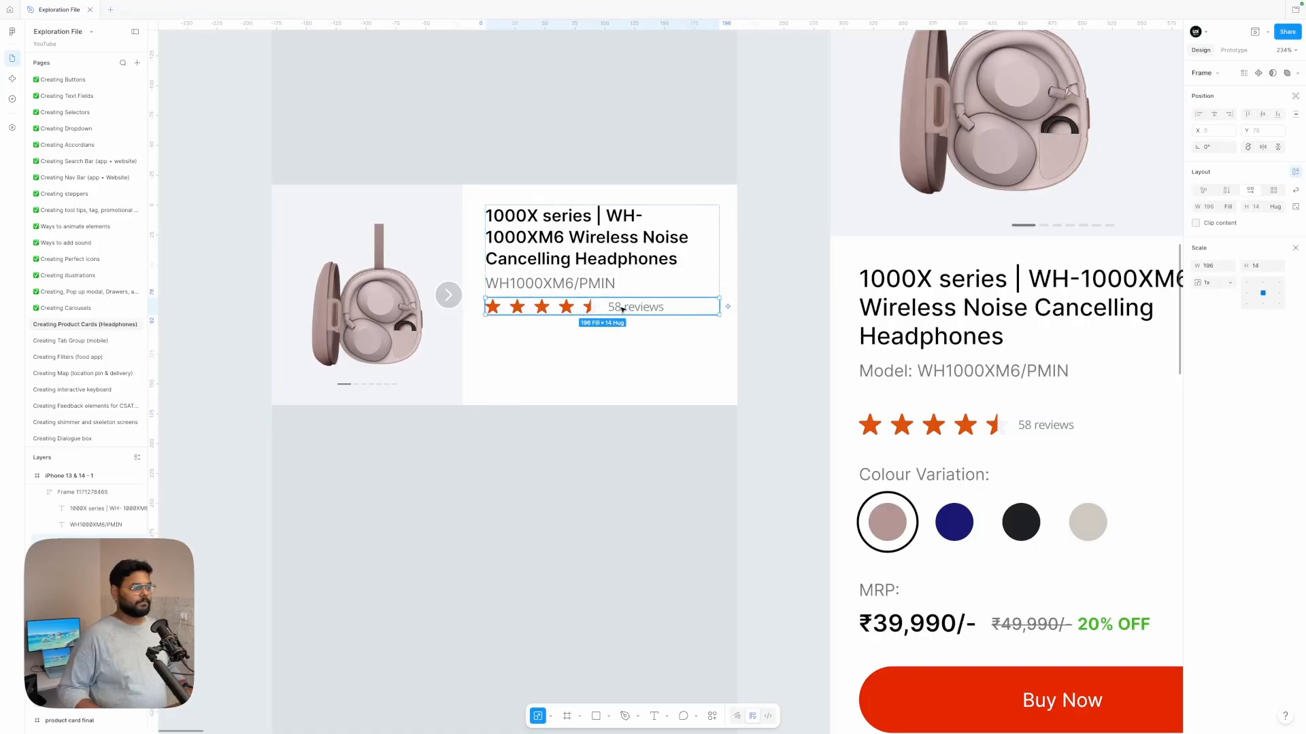
Step: Detach the "58 reviews" text style, apply the model number's text properties to it, and set both texts to size 10
click(813, 308)
scroll(814, 308, down, 4)
super+click(675, 306)
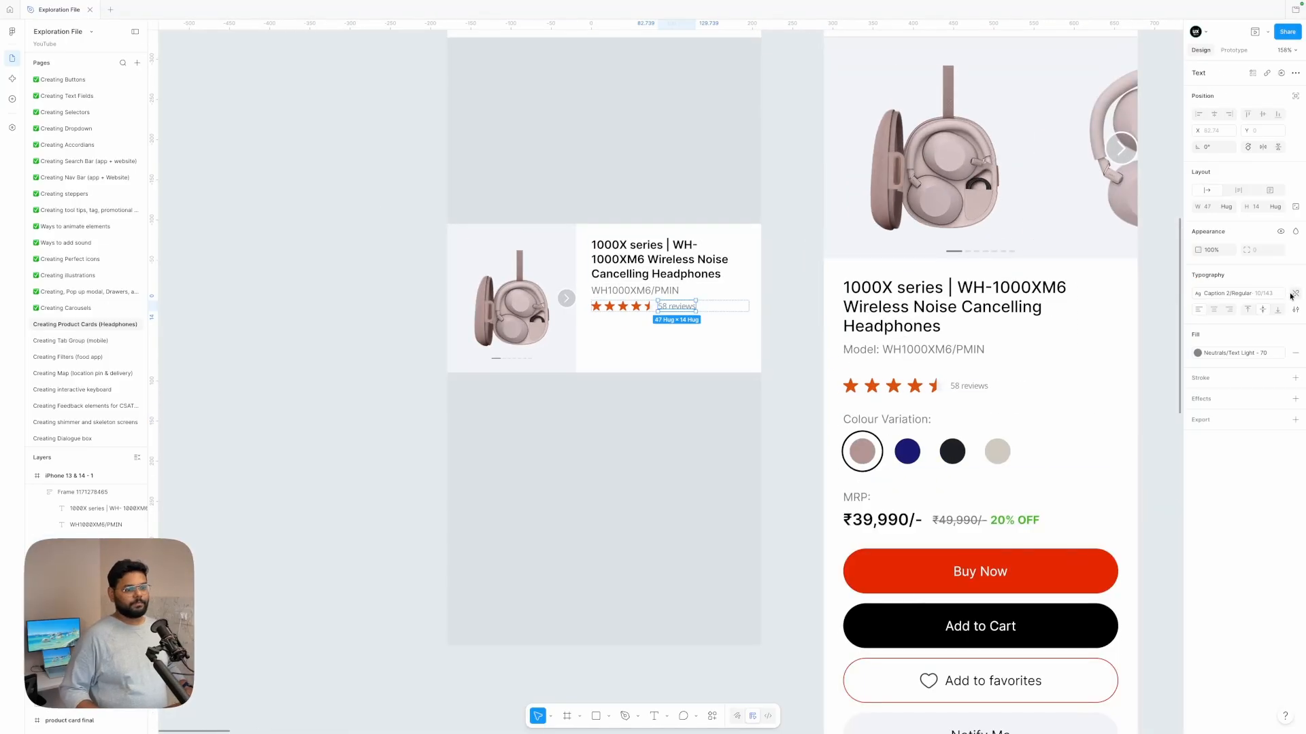
click(1294, 294)
click(773, 394)
super+click(609, 304)
key(alt+super+c)
super+click(640, 319)
key(alt+super+v)
shift+click(626, 304)
click(746, 417)
Step: Widen the card's text block to 206 and remove the stray spaces so the title reads "1000X series | WH-1000XM6 Wireless Noise Cancelling Headphones"
scroll(746, 417, up, 2)
super+click(612, 337)
double_click(600, 337)
click(740, 333)
double_click(598, 338)
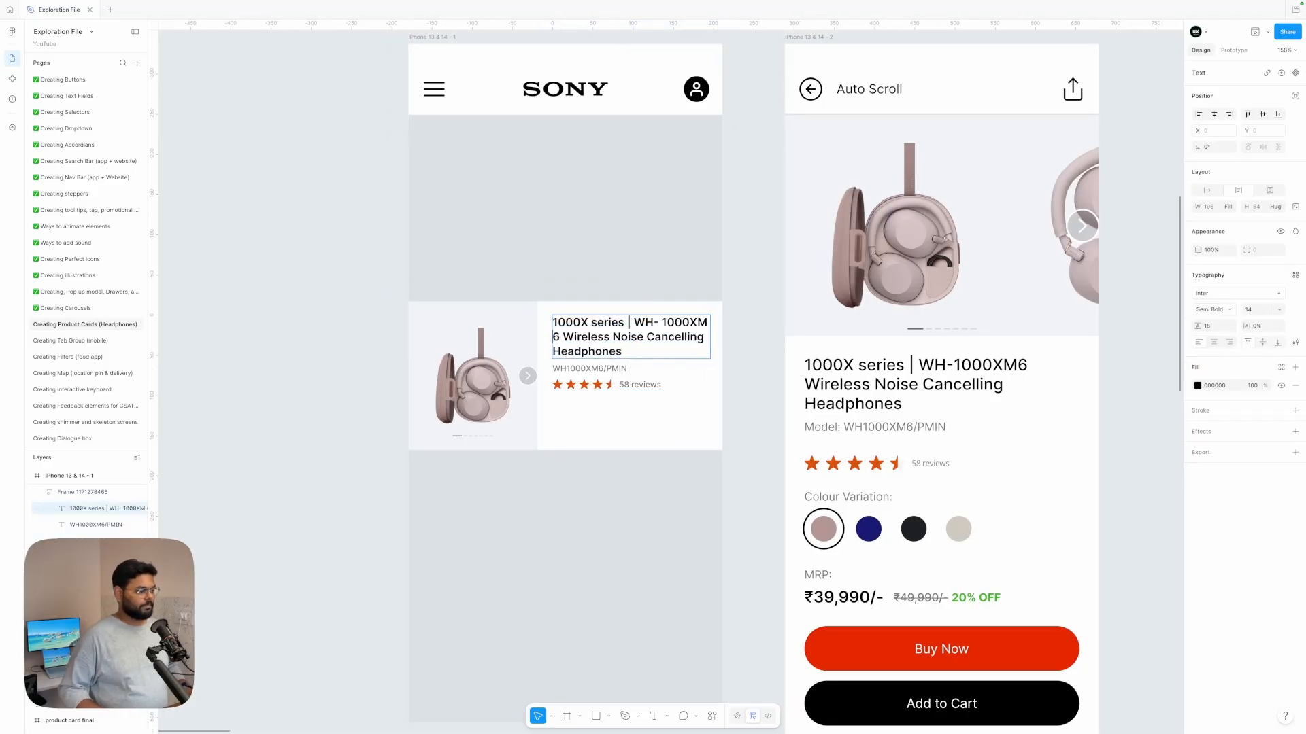
key(Escape)
key(Escape)
click(650, 341)
drag(650, 341, 709, 336)
double_click(702, 319)
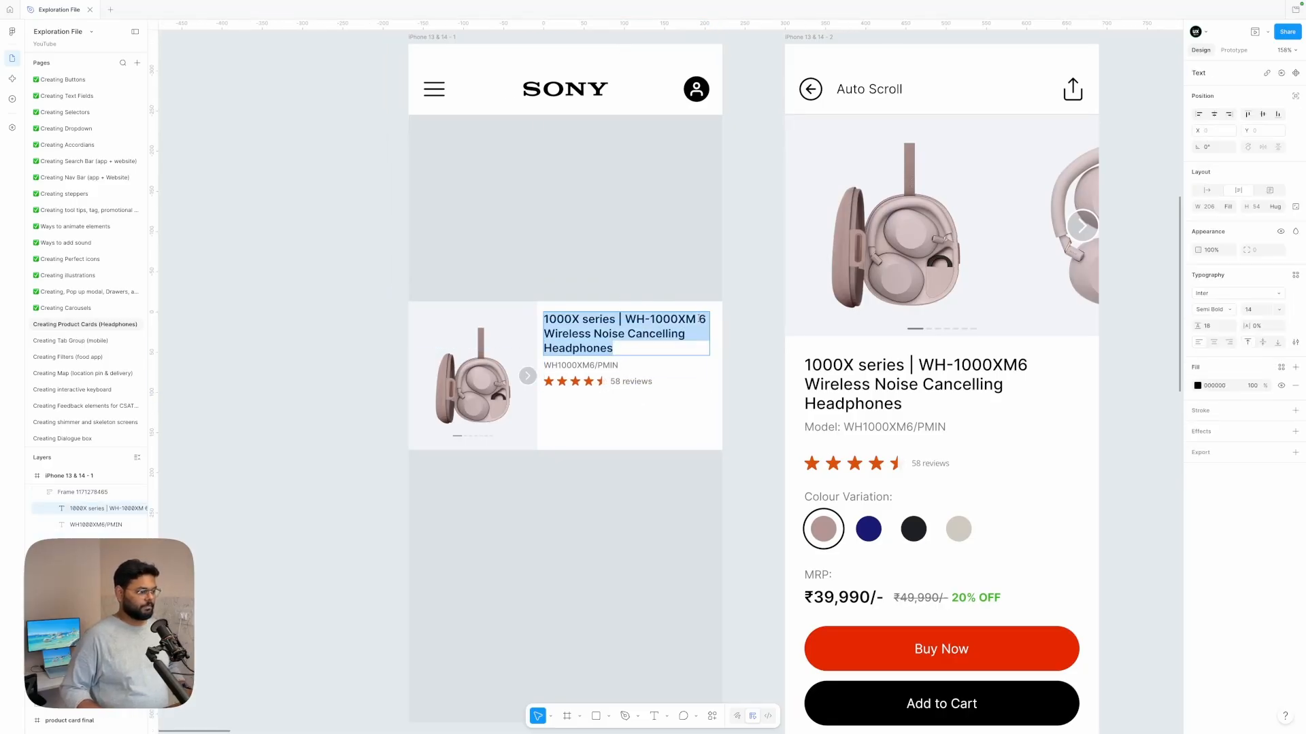
key(BackSpace)
key(Escape)
Step: Truncate the card title to a maximum of 2 lines
click(1296, 347)
click(1168, 541)
click(1155, 556)
text(2)
key(Return)
click(1173, 344)
click(748, 370)
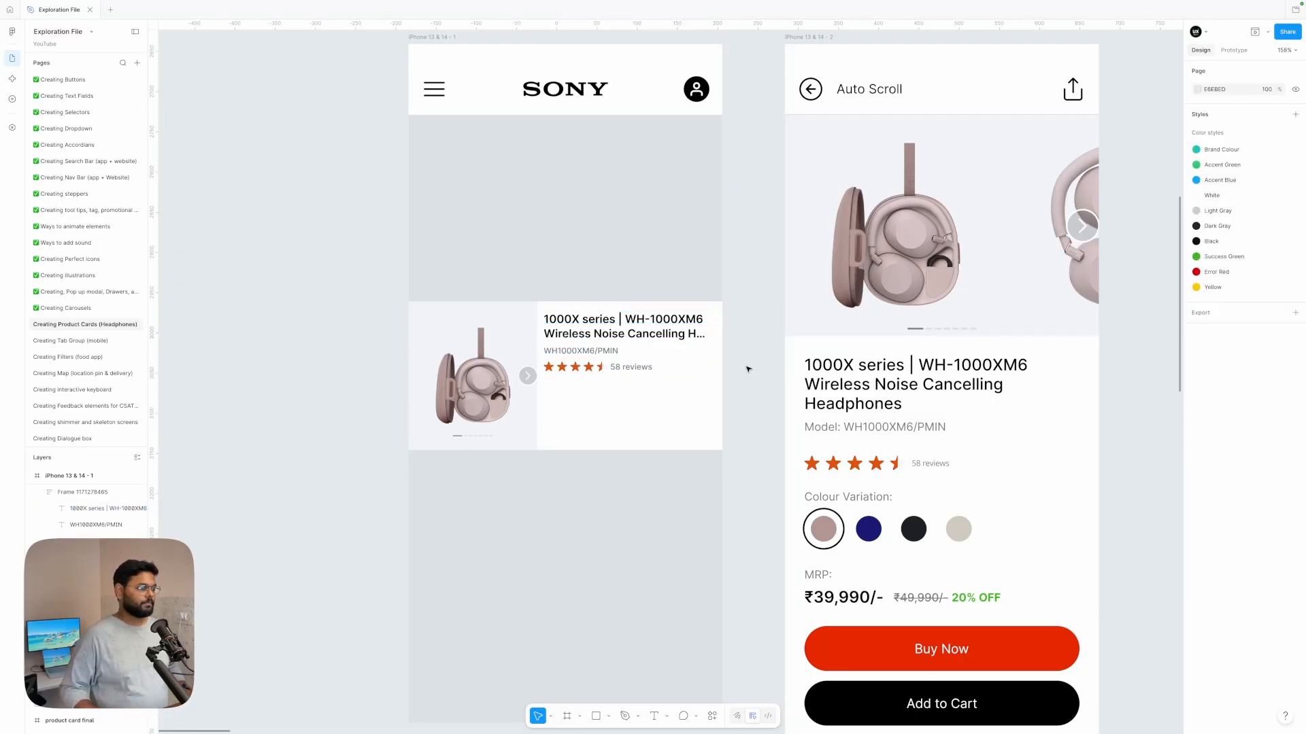
Step: Shift the text block slightly right and down within the card, to X 176
scroll(749, 370, down, 1)
drag(582, 297, 589, 300)
click(751, 321)
Step: Duplicate the model number text, place the copy below the rating row, and open it for editing
scroll(751, 321, down, 2)
click(823, 415)
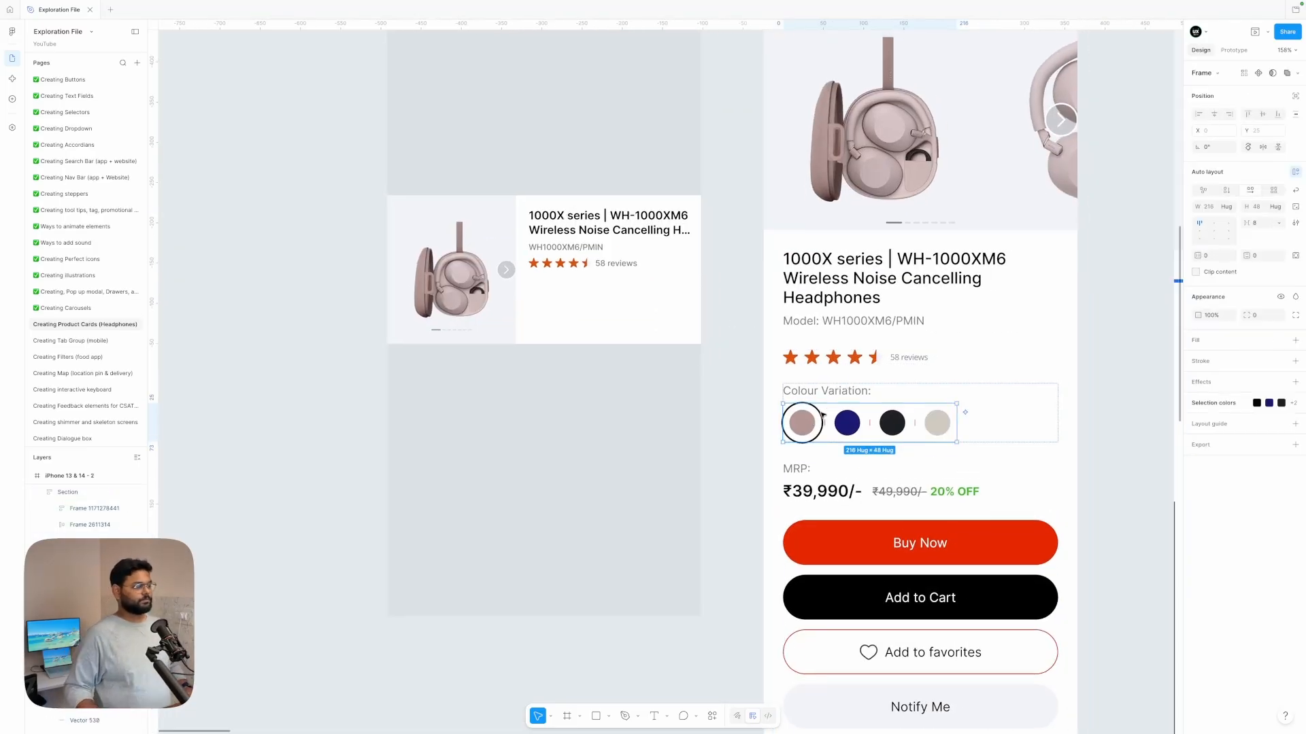
click(735, 446)
scroll(735, 447, up, 1)
ctrl+click(636, 284)
click(722, 318)
ctrl+click(569, 267)
key(ctrl+d)
key(Down)
double_click(570, 298)
Step: Switch to the reference app to copy the colour name, and set the duplicated line to "Colour: Sand Pink"
ctrl+click(789, 444)
scroll(789, 443, down, 1)
key(super+Tab)
triple_click(699, 264)
key(super+c)
key(super+Tab)
scroll(716, 265, right, 1)
double_click(553, 296)
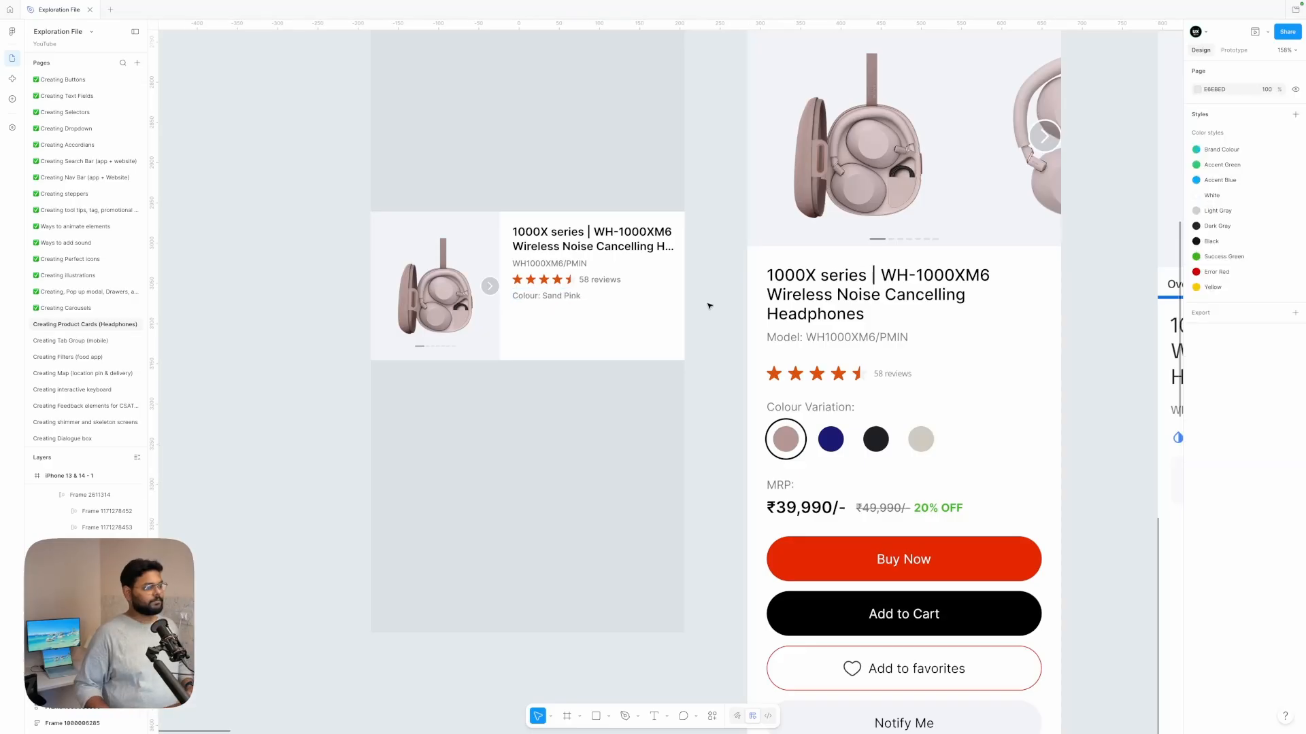
Step: Append "(+3 more options)" to the card's colour line
scroll(708, 306, right, 1)
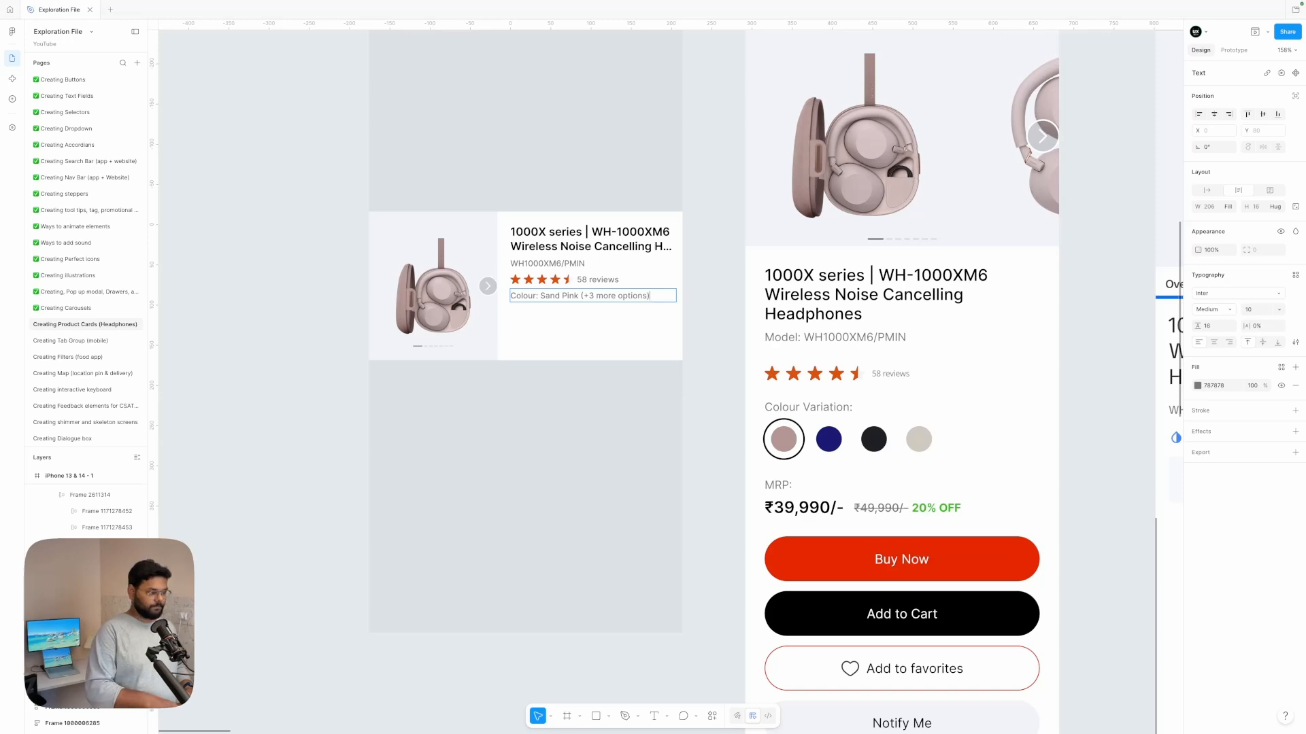
key(Escape)
scroll(702, 291, down, 1)
key(Escape)
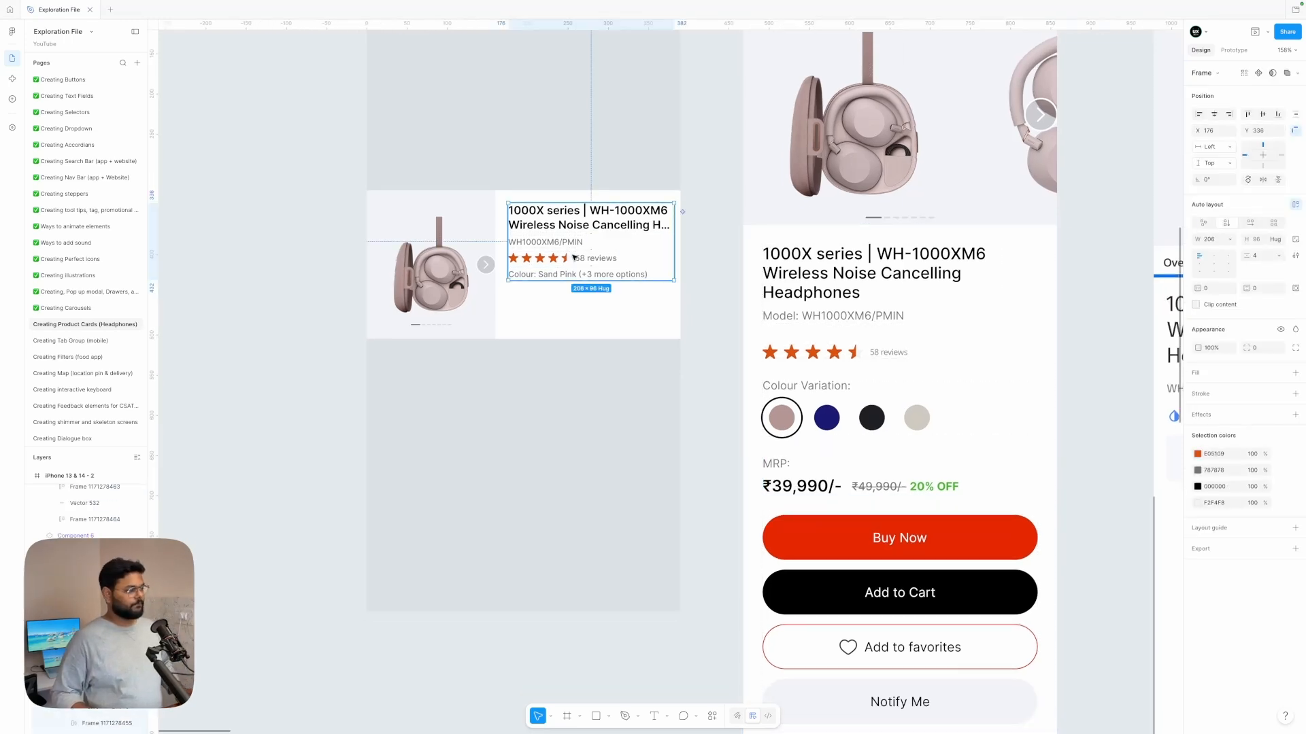
Step: Paste the product page's MRP block below the colour line and apply the colour line's text properties to its MRP label
click(574, 302)
key(super+v)
drag(449, 194, 573, 317)
super+click(574, 275)
key(super+alt+c)
super+click(522, 296)
key(super+alt+v)
key(Escape)
click(522, 297)
Step: Narrow the card's MRP block to 206 wide and copy the colour line's text properties again for its text
drag(783, 309, 674, 304)
double_click(585, 318)
click(577, 275)
key(super+alt+c)
click(548, 318)
key(super+alt+v)
Step: Set the card's ₹39,990/- price to size 16 and the struck-through ₹49,990/- and 20% OFF texts to size 12
super+click(548, 320)
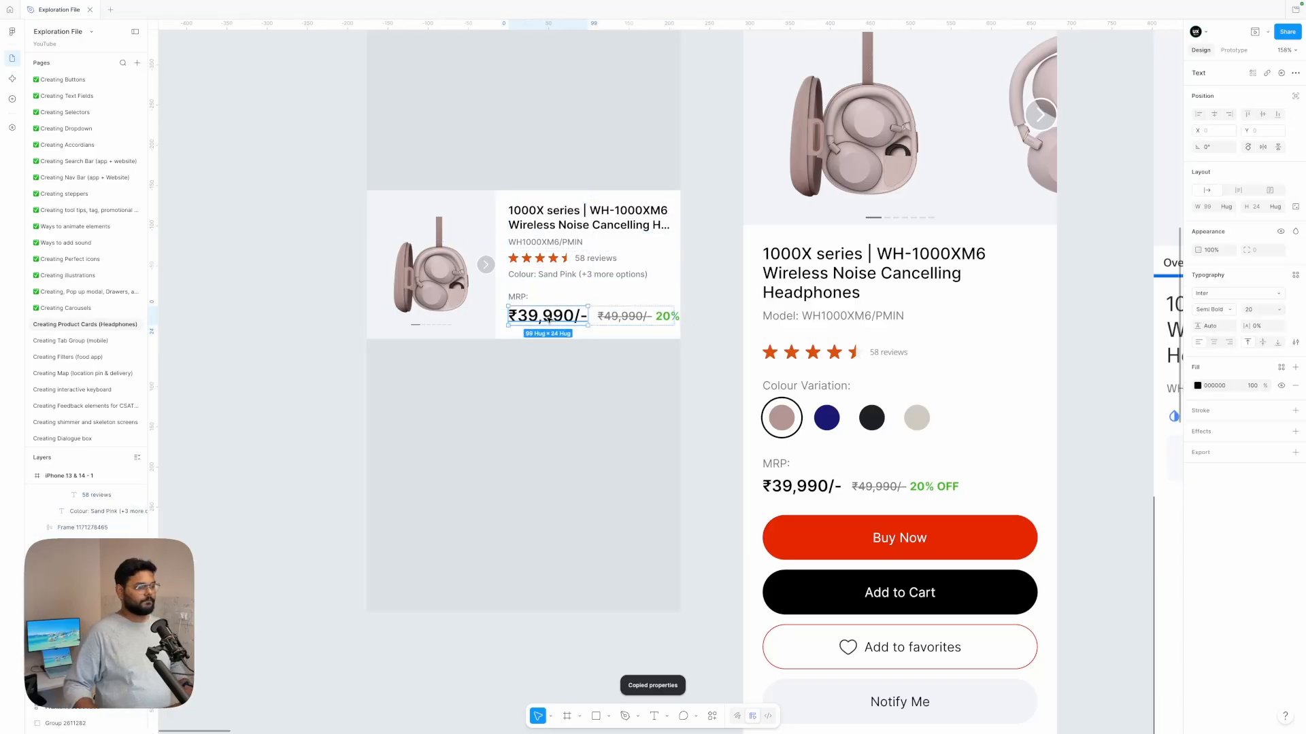
click(1249, 310)
text(16)
key(Return)
click(603, 316)
click(1249, 310)
text(12)
key(Return)
text(12)
key(Return)
click(703, 399)
Step: Group the struck-through price with the discount and stack them beneath the ₹39,990/- price in the card
click(615, 315)
double_click(533, 315)
double_click(534, 315)
click(1292, 193)
key(shift+Return)
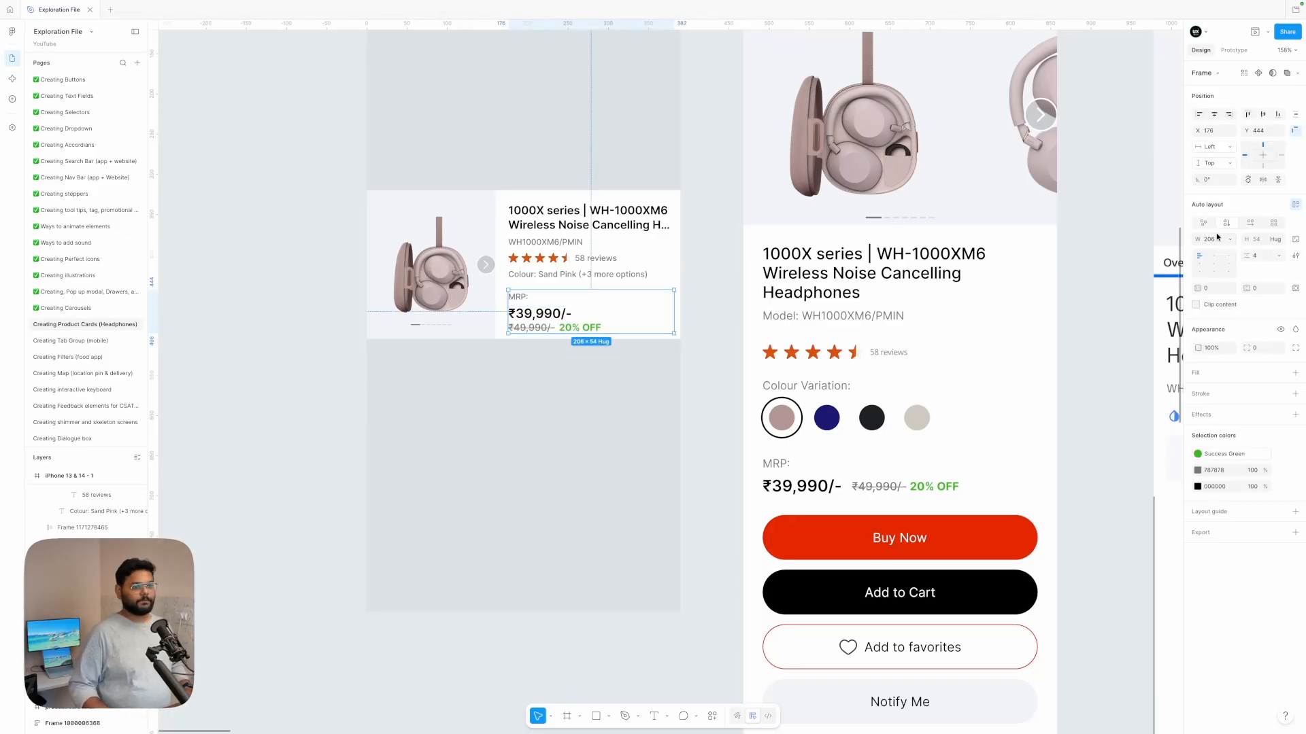
Step: Arrange the card's MRP label and price stack horizontally with a gap of 8
click(1250, 223)
click(542, 329)
double_click(522, 298)
click(1255, 255)
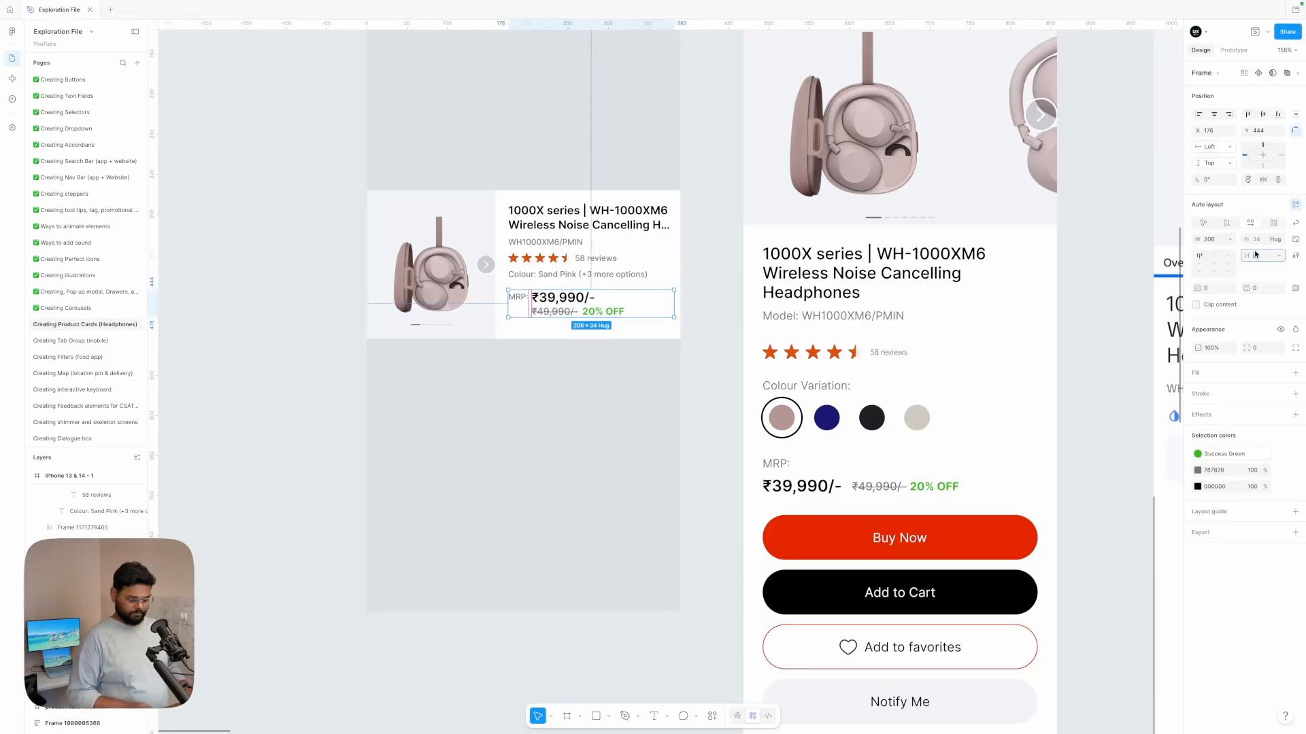
text(8)
key(Return)
Step: Shrink the struck-through ₹49,990/- text and set the 20% OFF text's line height to 16
click(707, 367)
super+click(553, 314)
super+click(590, 275)
super+click(559, 312)
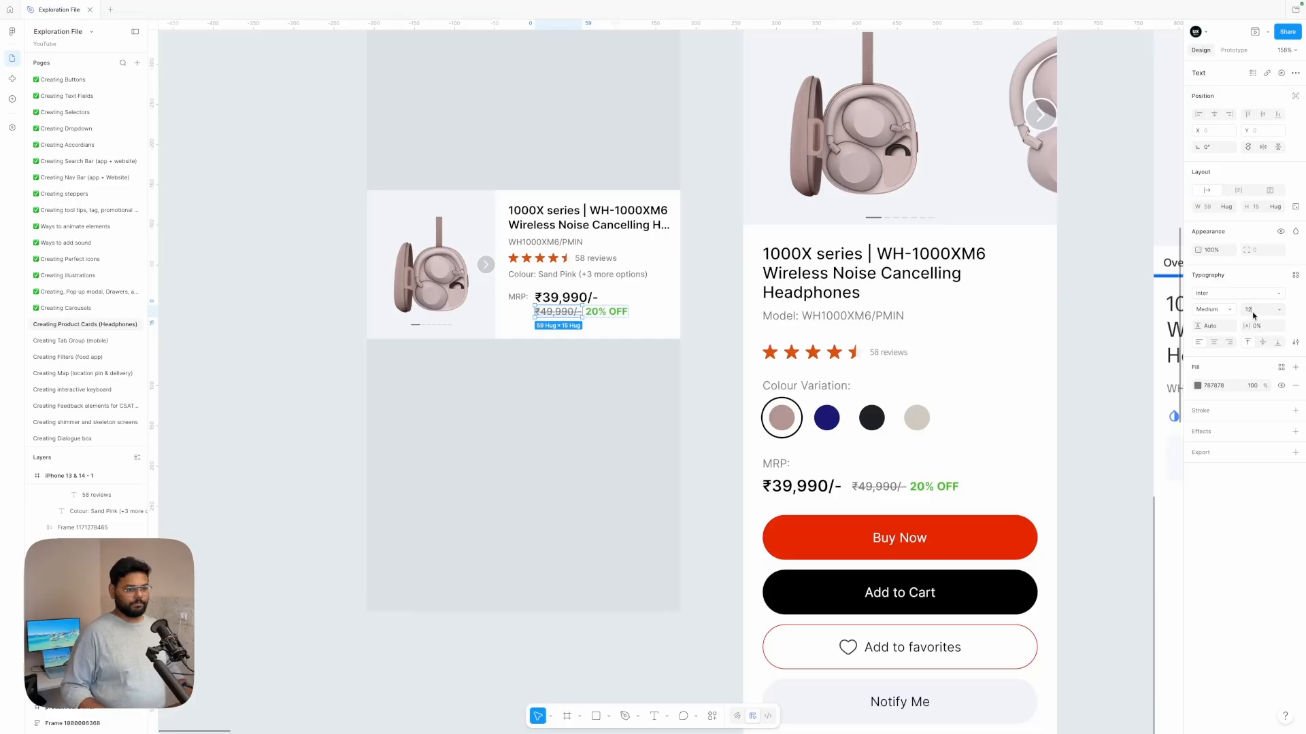
super+click(590, 275)
super+click(559, 312)
super+click(598, 312)
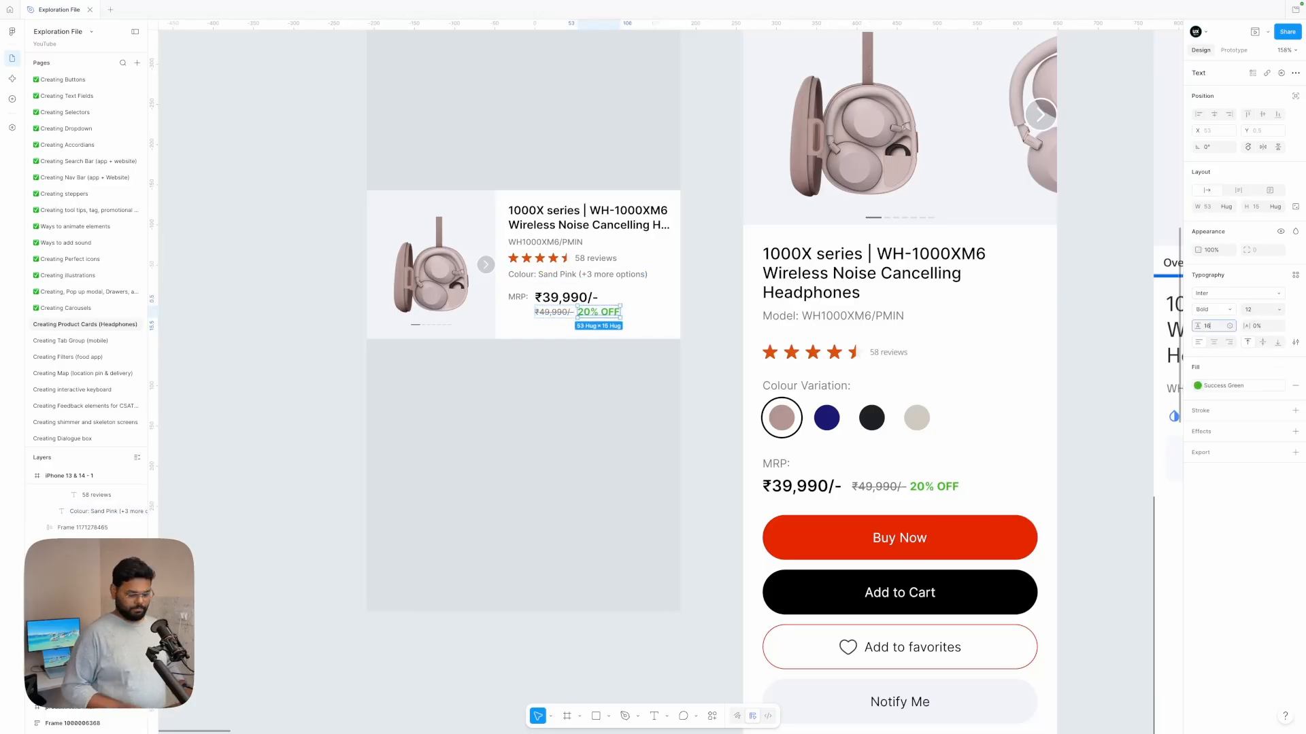
Step: Remove the MRP label from the card's price row
click(730, 358)
scroll(730, 358, down, 2)
scroll(733, 359, up, 2)
super+click(626, 296)
click(700, 319)
scroll(700, 319, down, 4)
scroll(700, 319, up, 2)
super+click(558, 301)
click(700, 319)
super+click(556, 300)
Step: Extend the card's white background downward to about 221 high
click(705, 326)
click(612, 324)
drag(612, 324, 612, 351)
Step: Place a copy of the product page's four-button stack on the empty canvas beside the card's frame
drag(786, 463, 204, 377)
scroll(938, 197, down, 4)
click(880, 486)
click(486, 427)
Step: Set the copied buttons' labels to Semi Bold, size 14, with line height 18
scroll(488, 333, up, 4)
shift+click(544, 393)
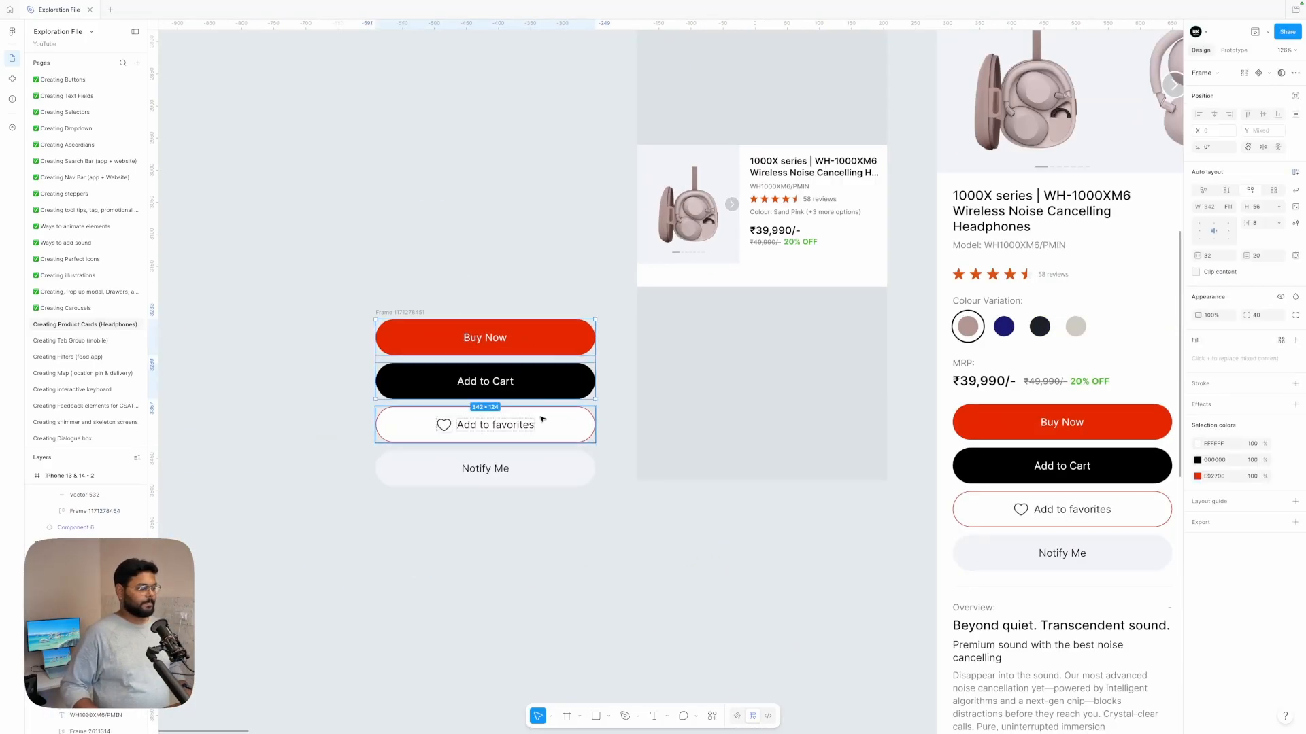
super+click(485, 469)
shift+super+click(491, 425)
shift+super+click(487, 381)
text(14)
key(Return)
click(1214, 310)
click(1218, 334)
click(1216, 327)
text(18)
key(Return)
Step: Make the four copied buttons hug their contents in height and set their vertical padding to 10
click(418, 338)
shift+click(425, 381)
shift+click(428, 425)
shift+click(434, 468)
click(1278, 207)
click(1249, 219)
click(1258, 255)
text(14)
key(Return)
text(10)
key(Return)
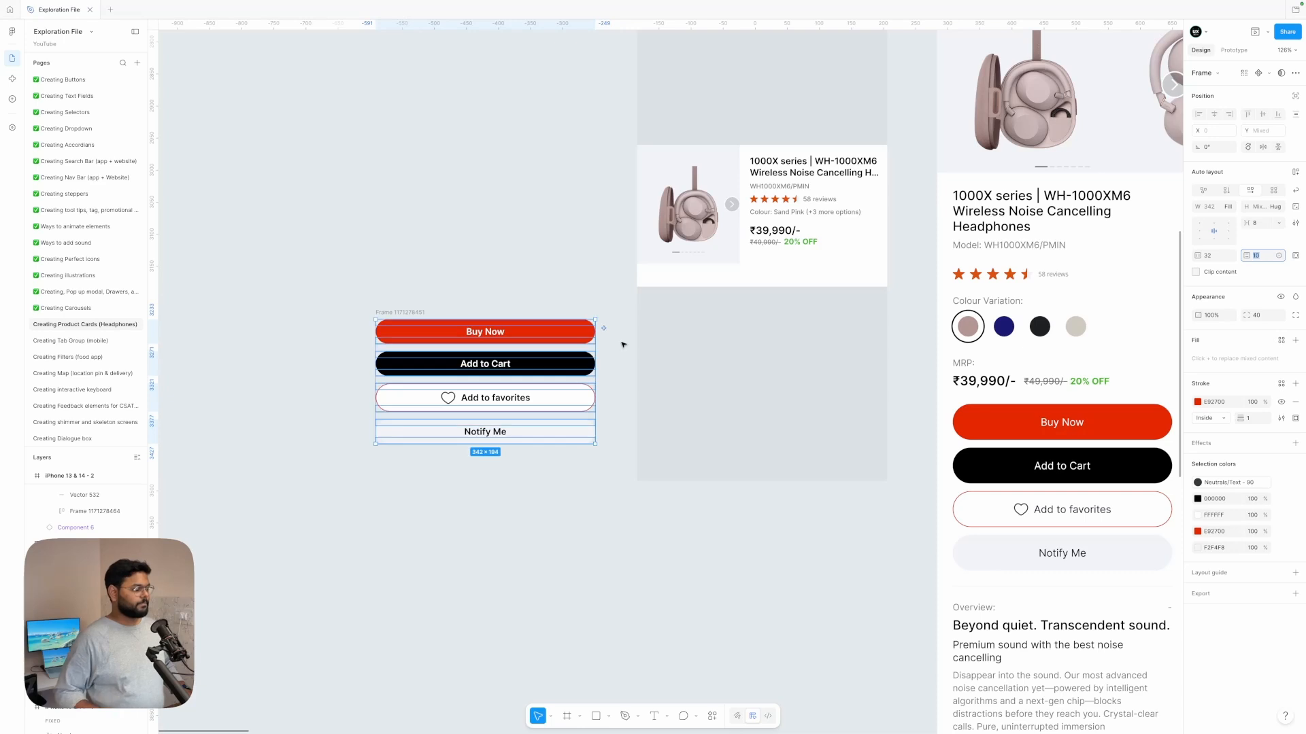
Step: Reduce the line height of the four button labels to 16
click(542, 333)
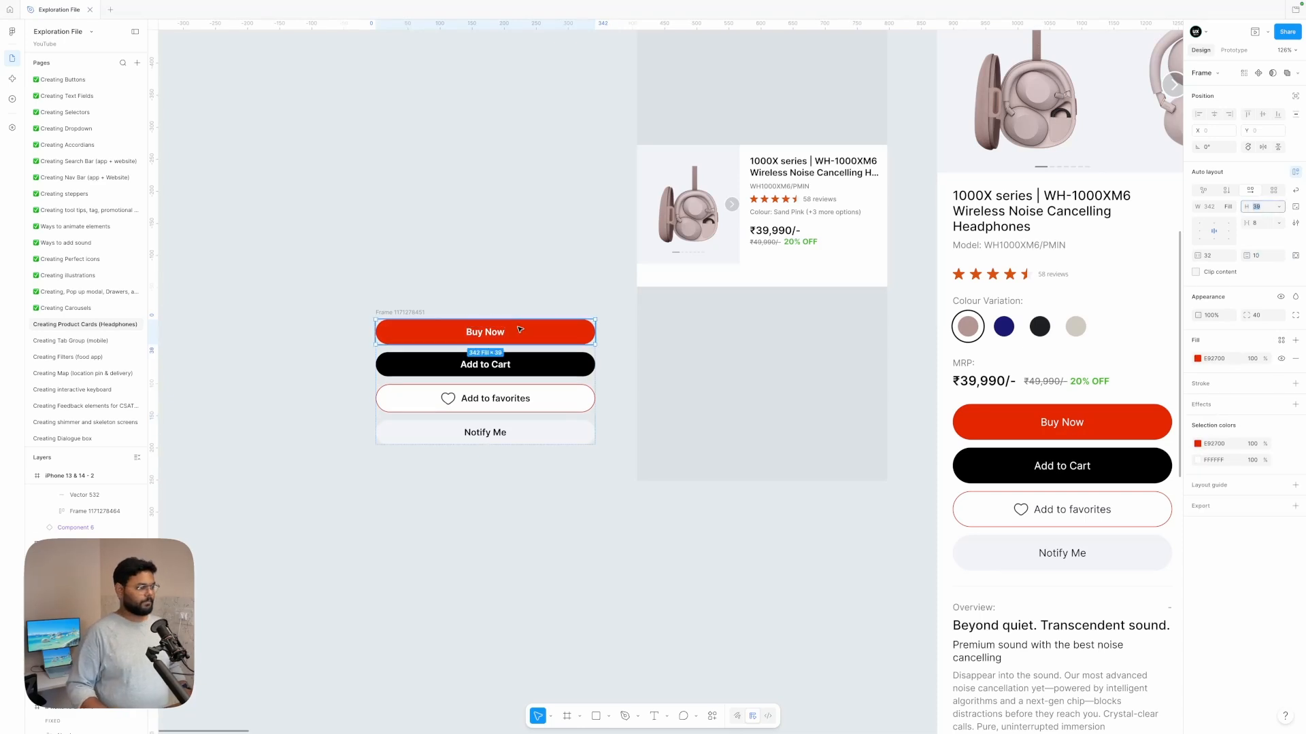
super+click(496, 332)
shift+super+click(499, 364)
shift+super+click(498, 399)
shift+super+click(495, 432)
click(1213, 330)
key(Down)
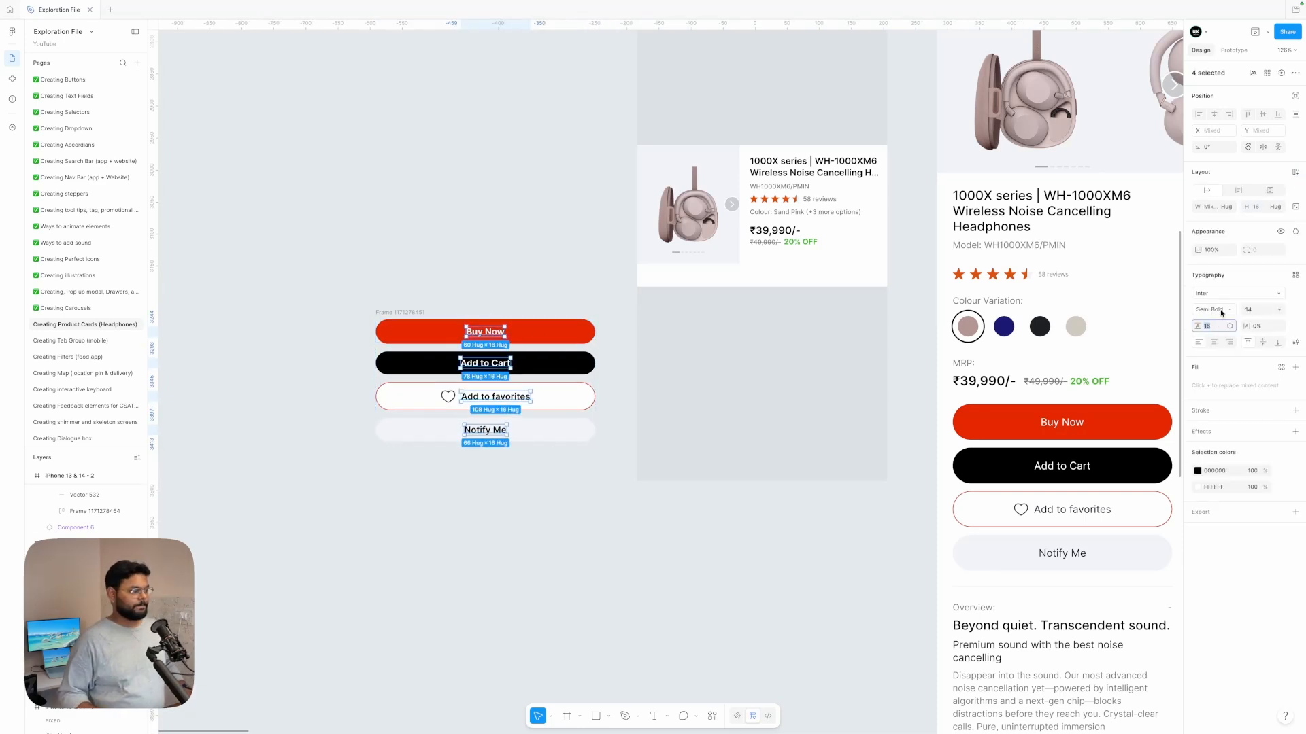
Step: Make the four copied buttons hug their contents in width
click(439, 397)
key(ctrl+a)
click(1227, 207)
click(1195, 194)
Step: Move Add to Cart out of the button stack and place Buy Now below the card's discounted price
scroll(478, 242, right, 1)
drag(372, 361, 432, 256)
drag(468, 310, 748, 293)
scroll(682, 367, right, 1)
click(458, 415)
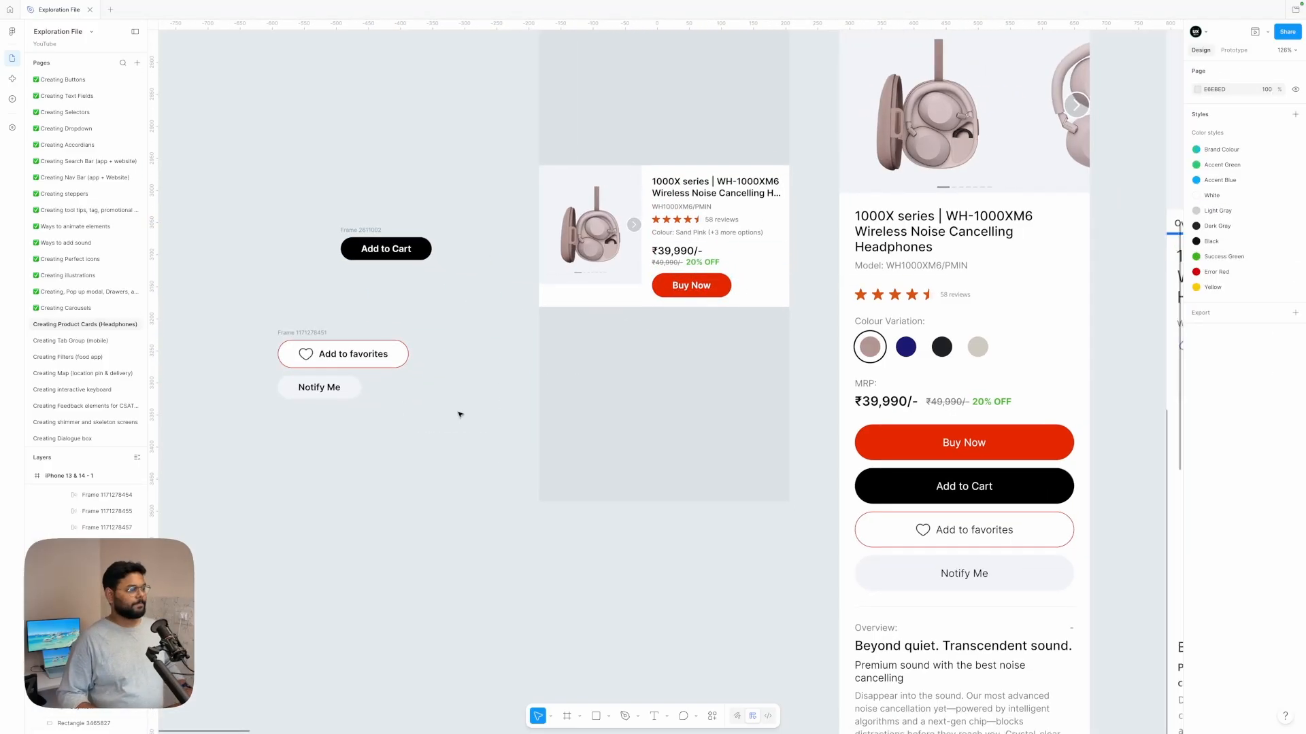
Step: Extend the card's carousel down to the background's lower edge and combine the details and Buy Now in a vertical auto layout
scroll(458, 414, up, 1)
click(581, 289)
drag(583, 310, 584, 333)
click(691, 309)
shift+click(689, 275)
key(shift+a)
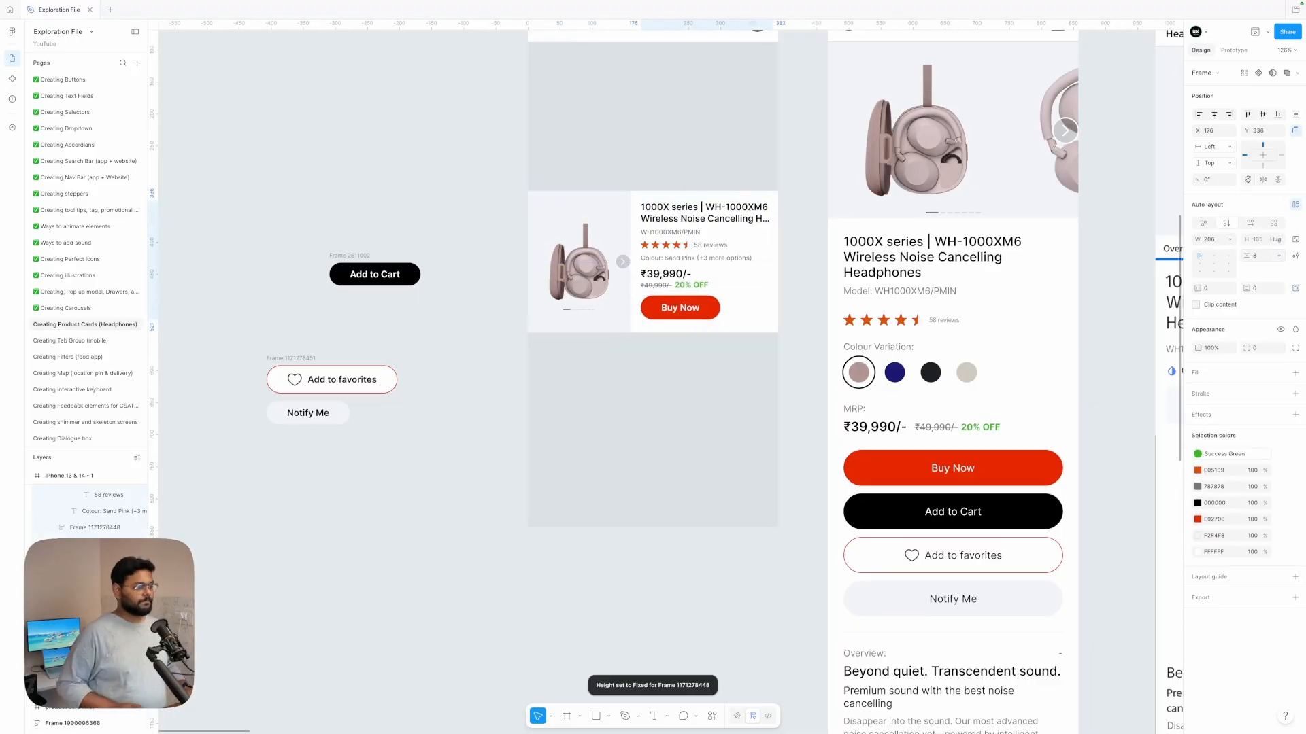
Step: Set the details frame's horizontal and vertical padding to 16
mouse_move(685, 246)
mouse_down()
mouse_move(674, 247)
mouse_move(685, 254)
mouse_up()
click(1207, 289)
text(16)
key(Tab)
text(16)
key(Return)
Step: Widen the details frame to the card's outer edge, keeping 16 horizontal padding
drag(763, 237, 778, 238)
double_click(748, 238)
click(774, 228)
click(1216, 289)
text(8)
key(Return)
text(16)
key(Return)
Step: Move the carousel and details frame below the white background and wrap both in one auto layout frame
shift+click(578, 262)
drag(598, 262, 599, 365)
click(674, 229)
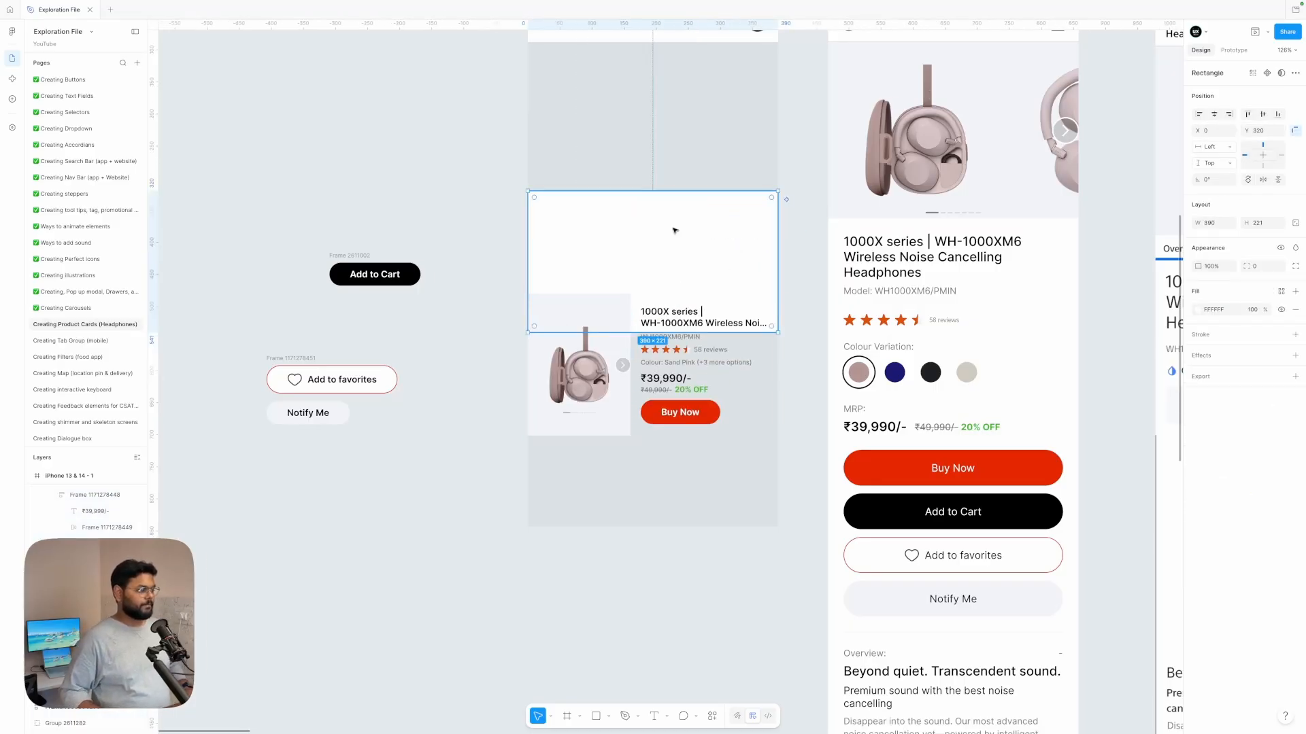
drag(503, 453, 680, 381)
key(shift+a)
Step: Set the carousel's height to fill the new card frame
double_click(734, 379)
click(586, 381)
click(1277, 207)
click(1248, 232)
Step: Copy the white background rectangle's properties and apply them to the new card frame
click(642, 463)
click(643, 251)
key(alt+super+c)
click(653, 374)
key(alt+super+v)
Step: Position the card directly beneath the SONY header in the iPhone 13 & 14 - 1 frame
scroll(636, 235, up, 3)
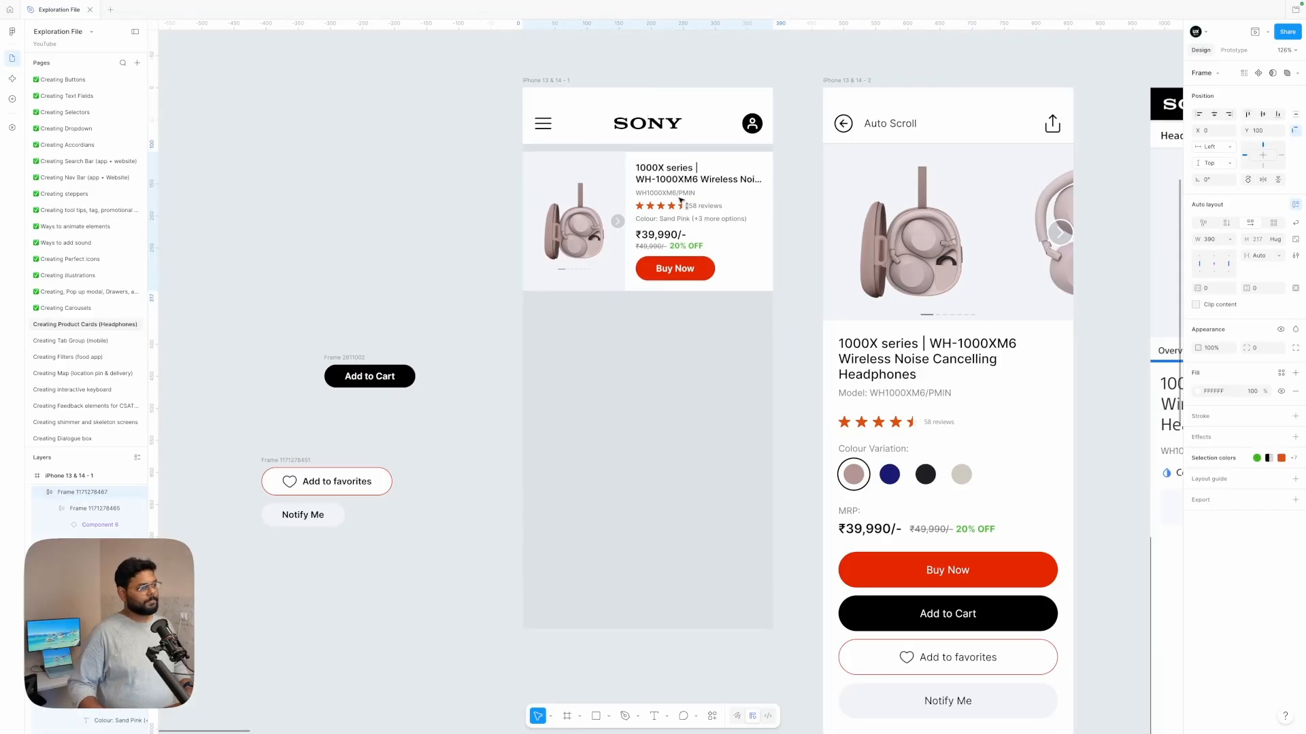
click(680, 194)
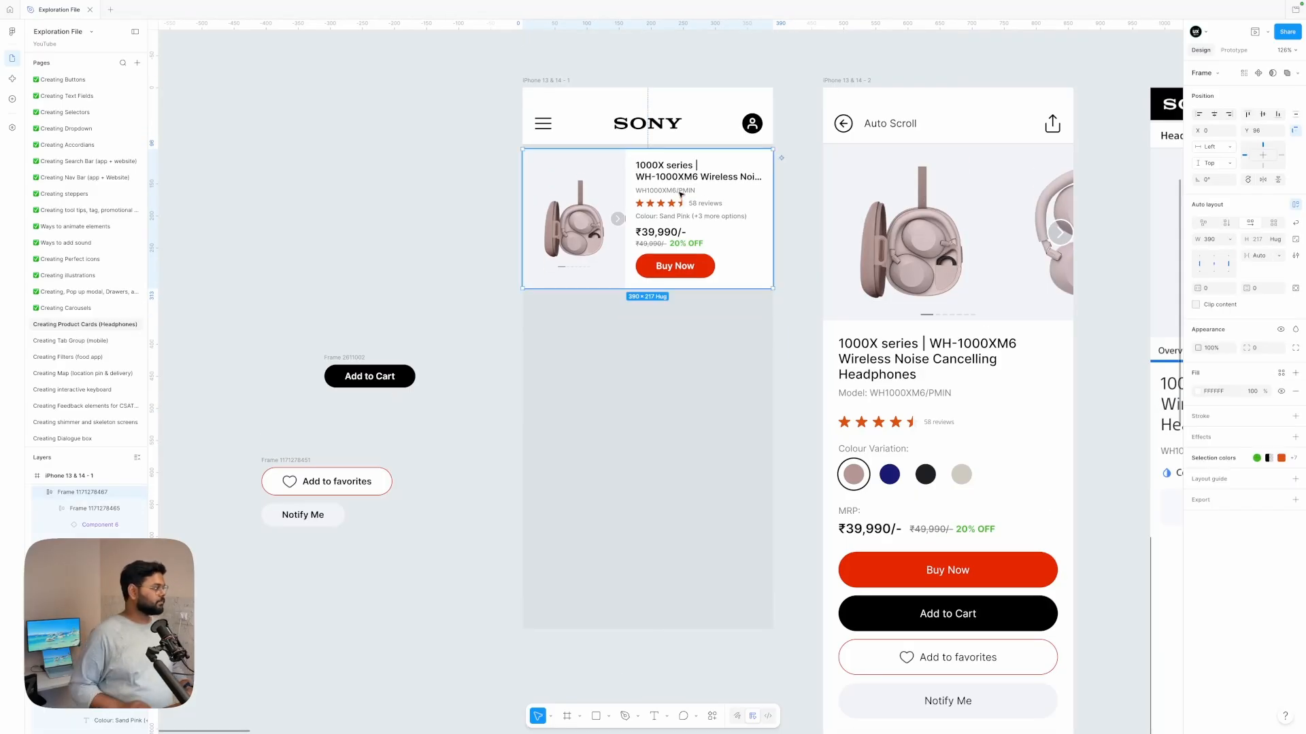
scroll(681, 193, right, 3)
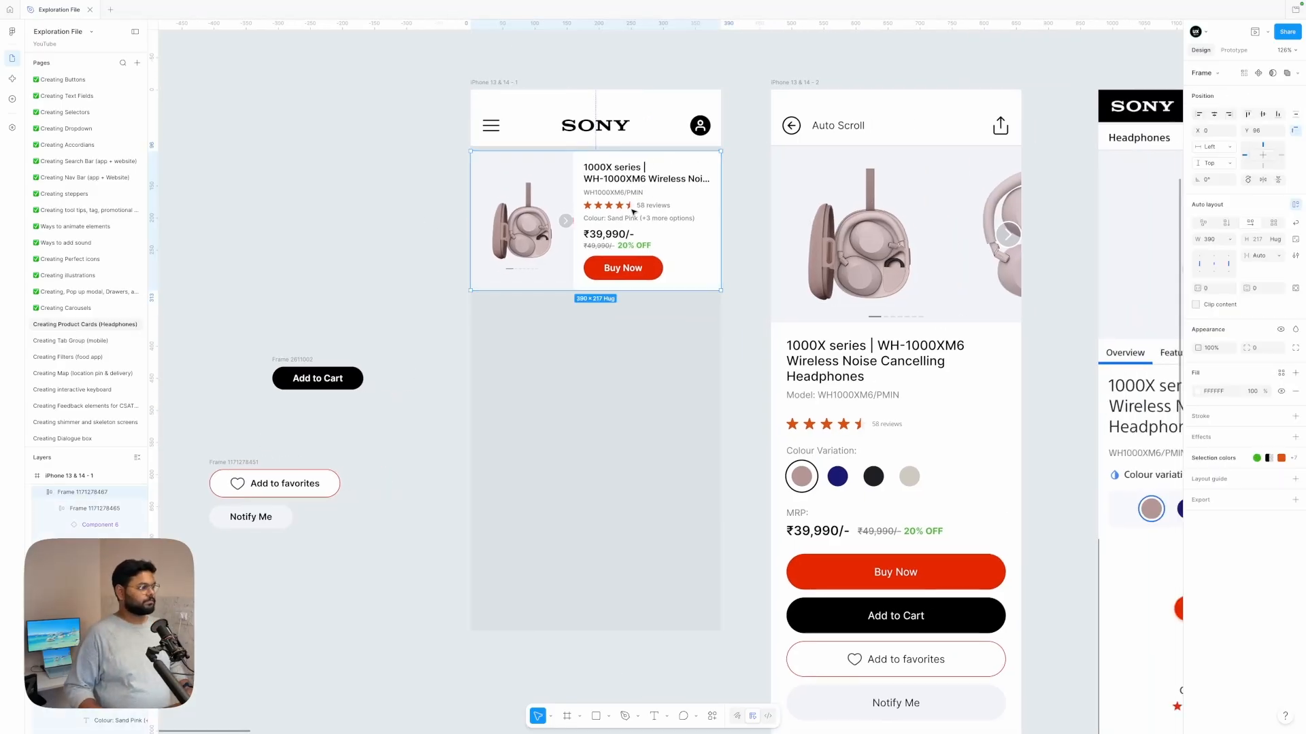
key(shift+Up)
Step: Move the card down to leave space for a heading beneath the SONY header
click(540, 356)
click(581, 227)
key(shift+Down)
key(shift+Down)
key(shift+Down)
key(shift+Down)
key(shift+Down)
key(shift+Down)
key(shift+Down)
key(shift+Down)
key(shift+Down)
key(shift+Down)
key(shift+Down)
key(shift+Down)
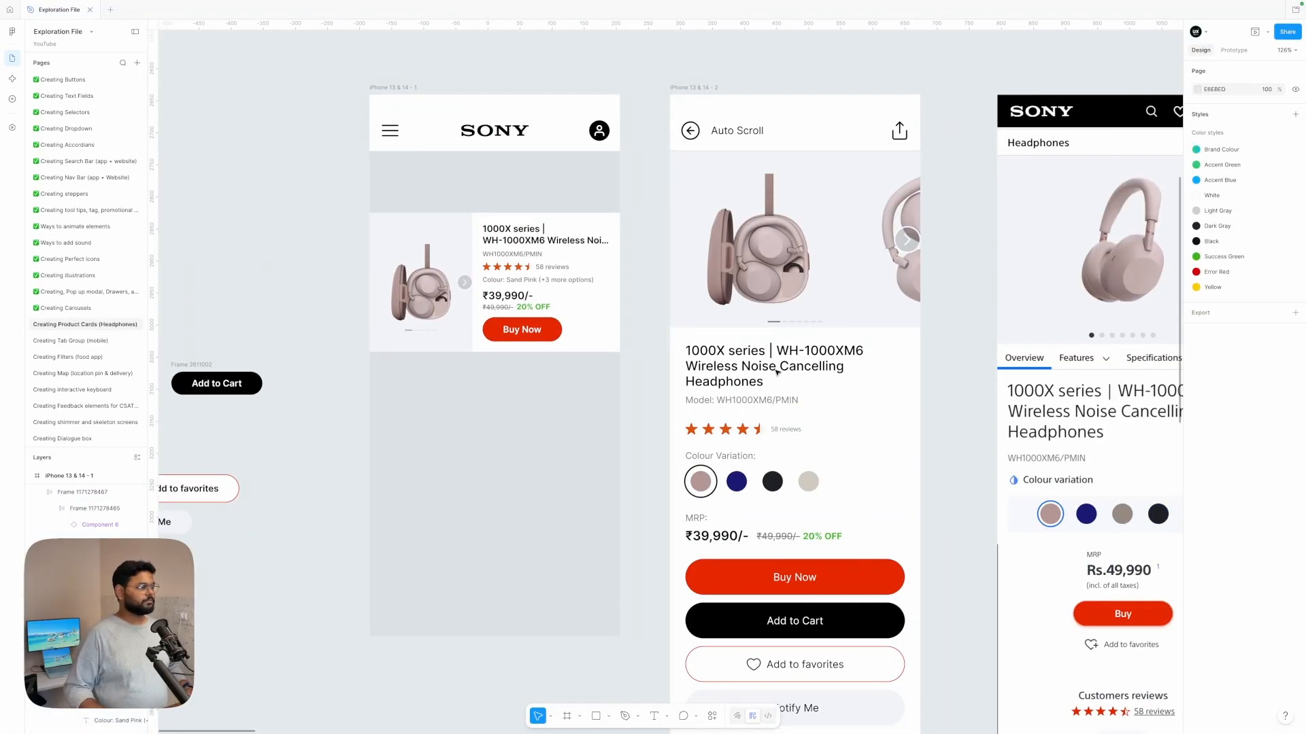
Step: Paste the Headband heading into the gap between the SONY header and the card
key(super+v)
drag(667, 377, 404, 172)
click(332, 209)
click(402, 171)
Step: Duplicate the card's model number text below the Headband heading and change it to "Showing 10 products"
super+click(505, 254)
alt+drag(505, 254, 402, 185)
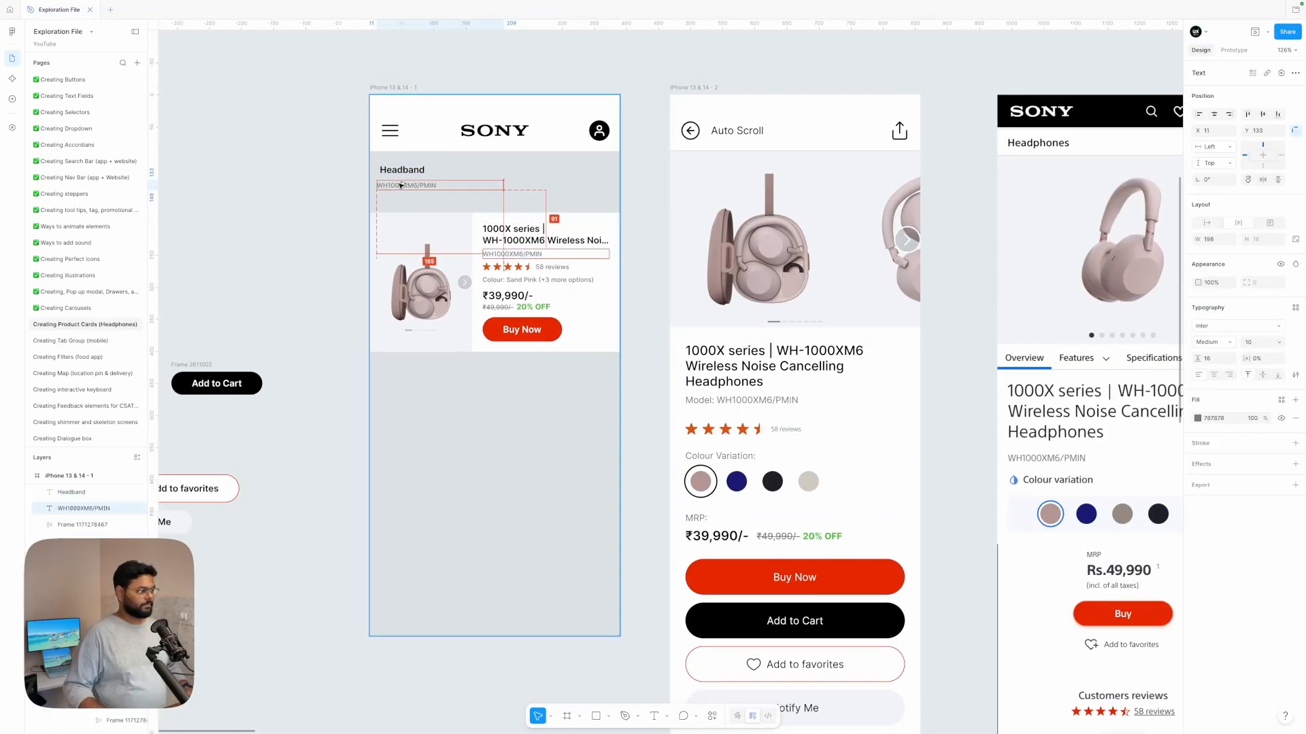
double_click(401, 186)
text(Sho)
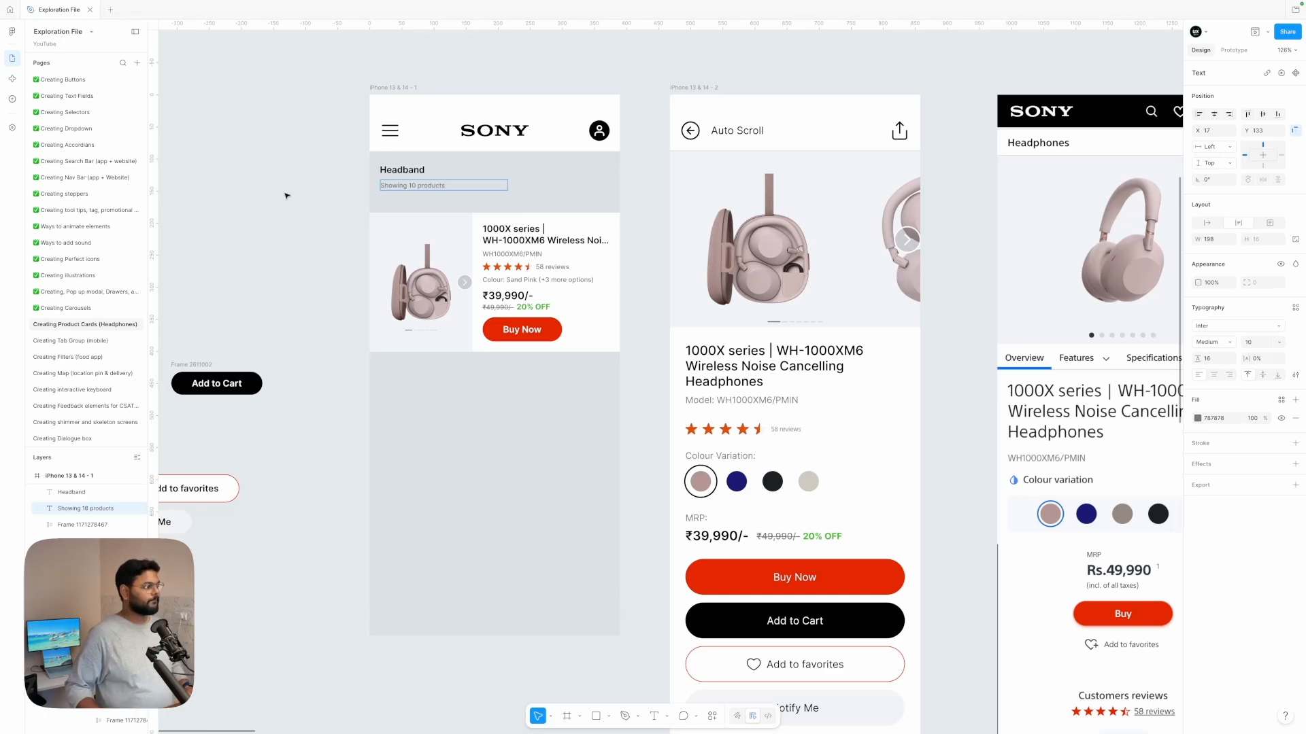
click(288, 196)
Step: Nudge the product count line up and combine it with the Headband heading in an auto layout with gap 0
click(412, 185)
key(Up)
key(Up)
key(Up)
key(Up)
shift+click(411, 170)
key(shift+a)
click(1258, 255)
text(0)
key(Return)
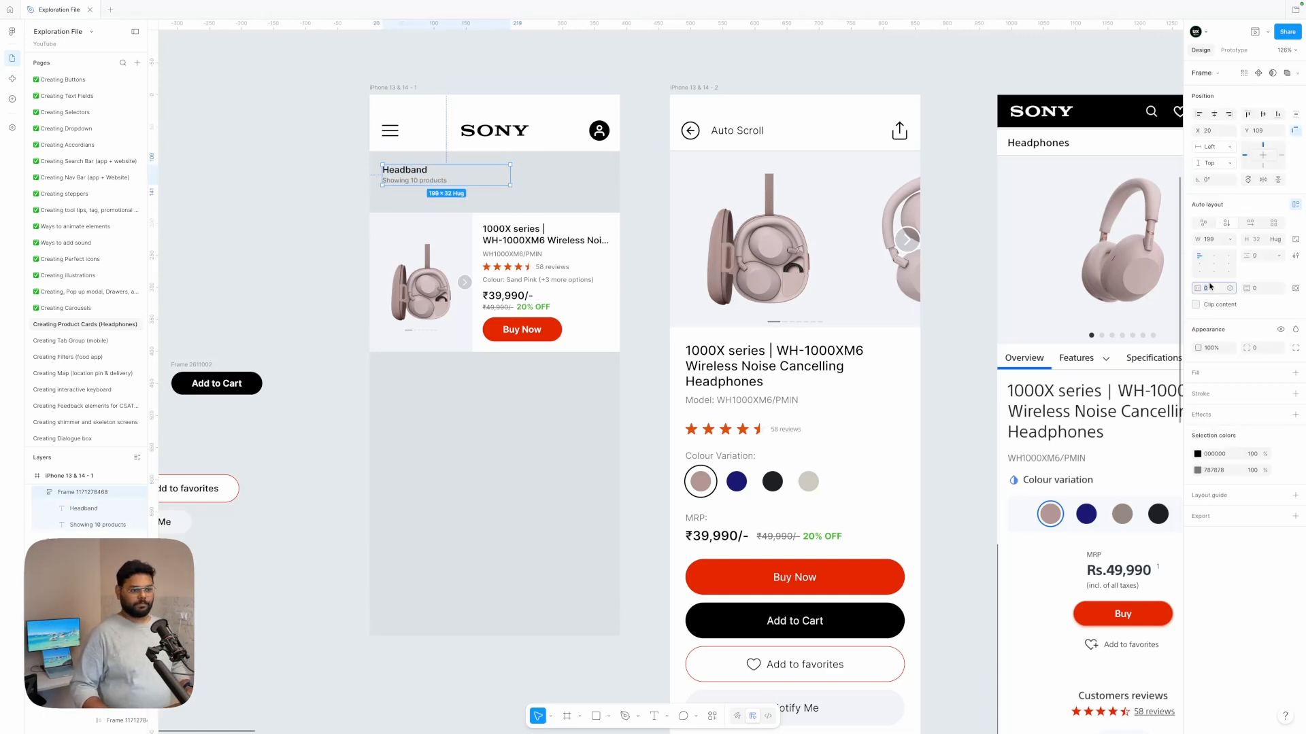
Step: Set the heading block's padding to 24, place it directly below the header and widen it to about 389
click(1264, 289)
text(24)
key(Return)
drag(411, 190, 399, 177)
drag(497, 175, 620, 173)
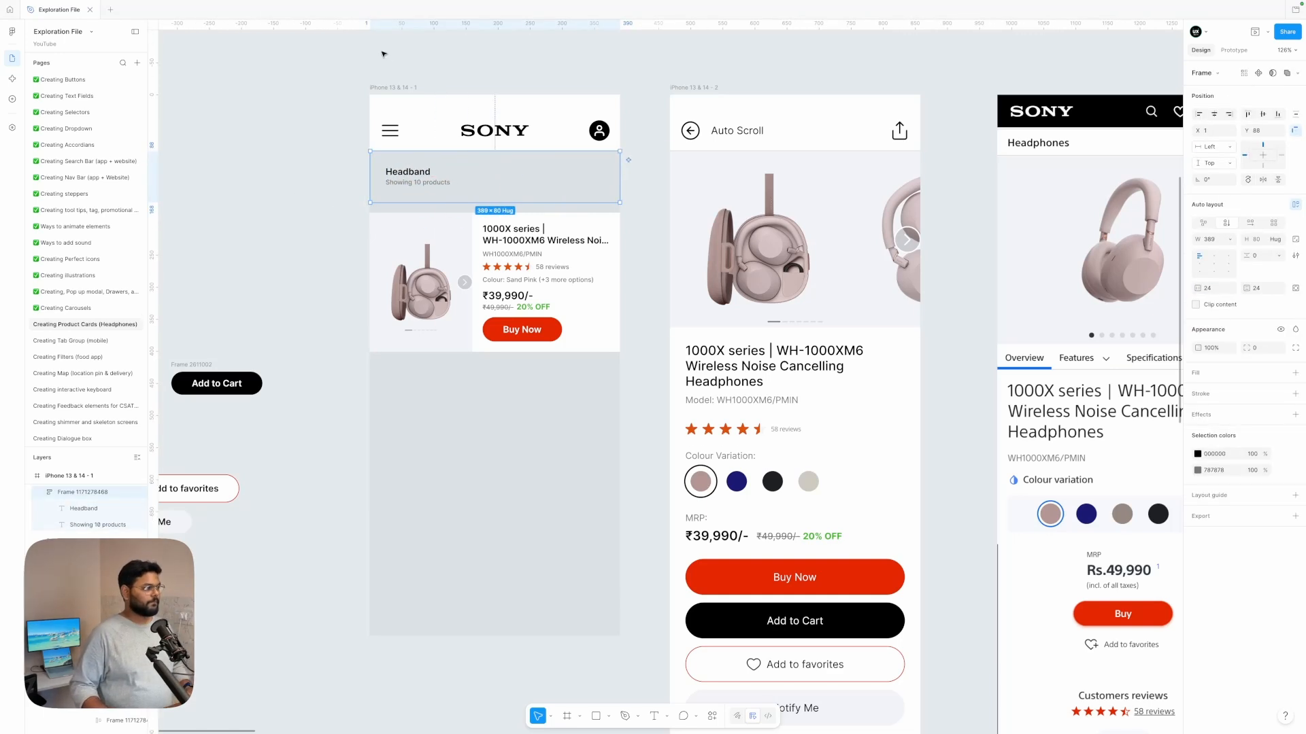
Step: Change the iPhone 13 & 14 - 1 frame's fill to light blue EFF6F9
click(565, 408)
click(1200, 310)
drag(1073, 363, 1070, 352)
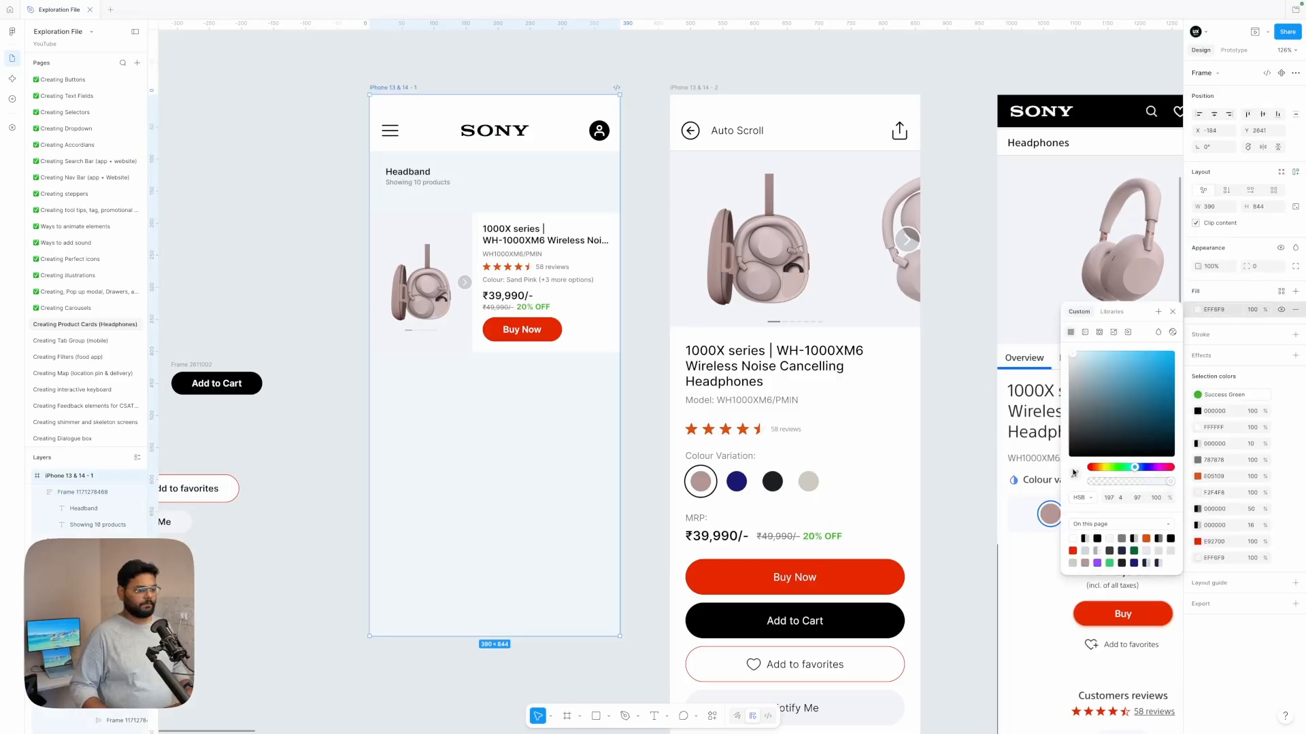
Step: Sample the headphone image's background colour as the frame's fill and darken it to EAECF0
click(1075, 474)
click(729, 318)
click(1136, 498)
key(Down)
key(Down)
key(Down)
key(Down)
key(Down)
click(644, 340)
Step: Move the product card up slightly and stack two copies of it directly below
drag(462, 282, 462, 272)
click(302, 185)
scroll(302, 185, down, 3)
click(460, 234)
scroll(492, 271, up, 5)
scroll(493, 271, left, 1)
drag(460, 183, 445, 590)
click(608, 385)
scroll(565, 386, down, 5)
Step: Replace the second card's Buy Now button with a copy of the black Add to Cart button
click(283, 370)
key(super+c)
scroll(476, 388, up, 3)
double_click(502, 425)
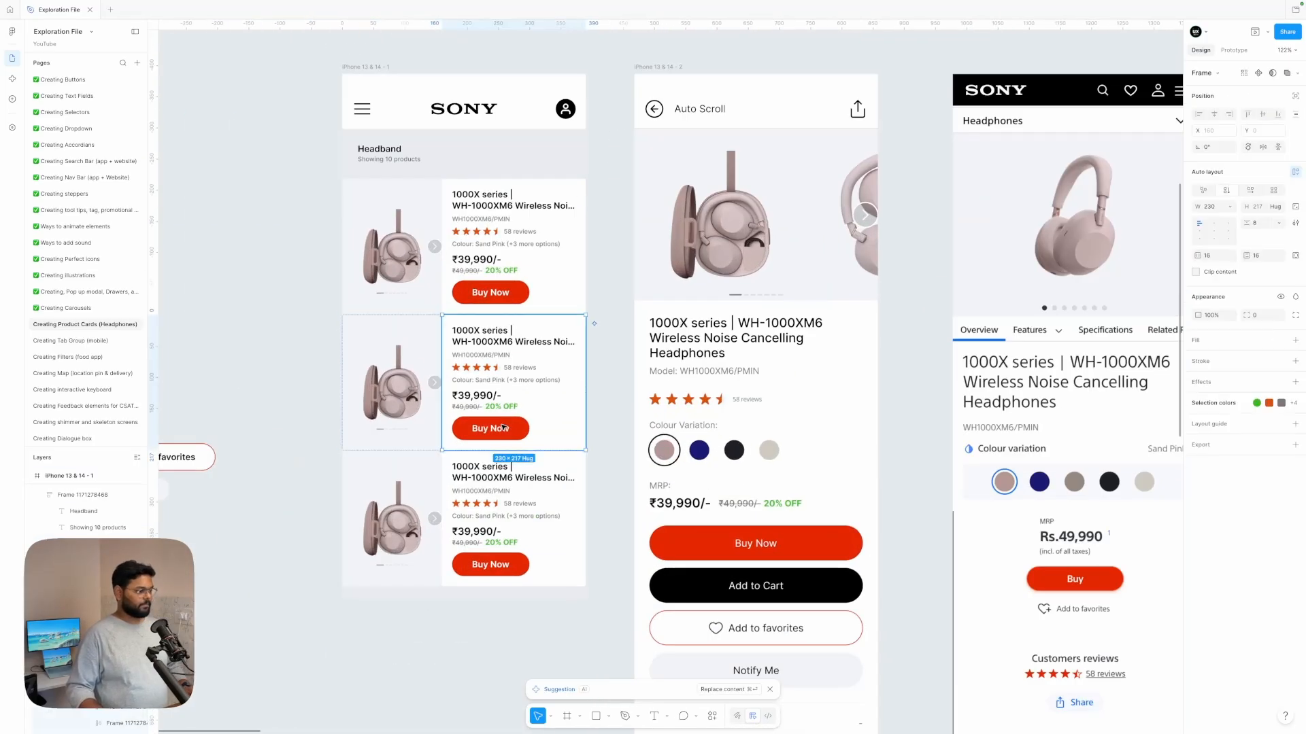
key(super+v)
click(490, 430)
key(Delete)
Step: Extend the iPhone 13 & 14 - 1 frame downward well past the third product card
scroll(309, 516, down, 1)
scroll(496, 603, down, 5)
click(475, 562)
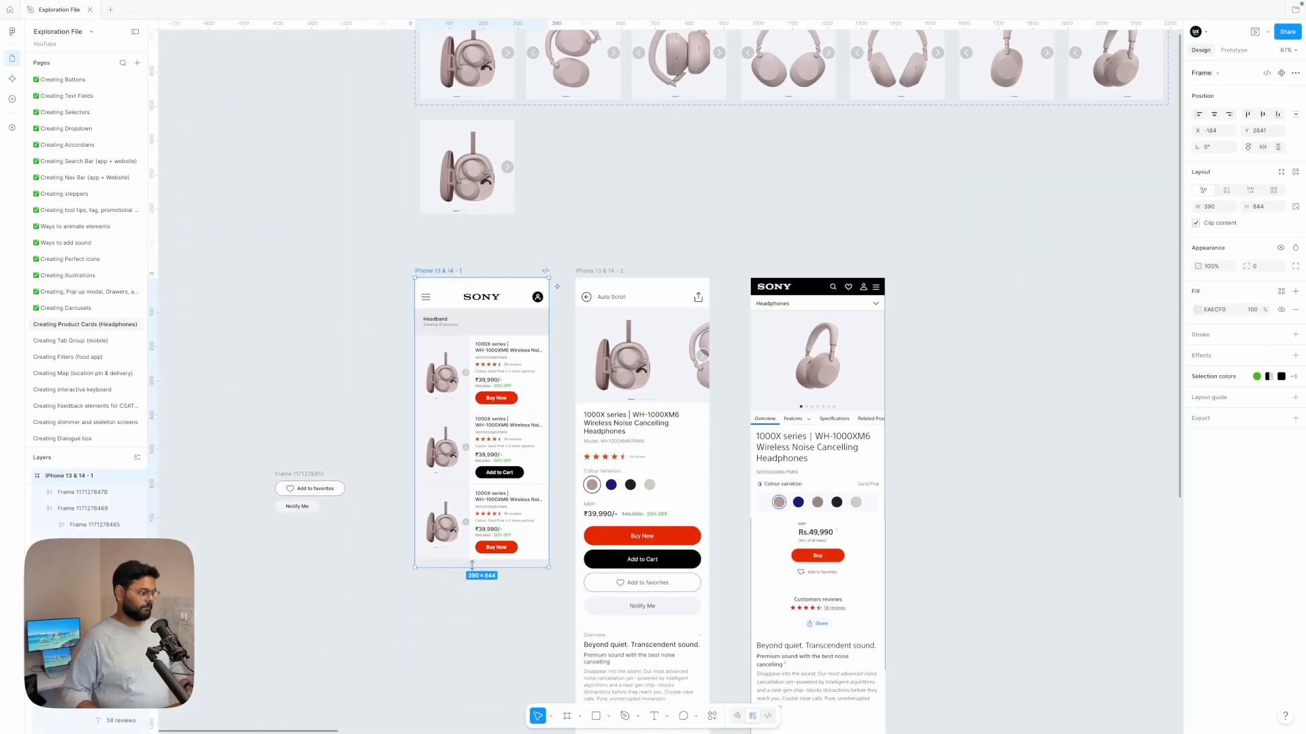
drag(475, 567, 476, 691)
scroll(367, 563, down, 1)
scroll(379, 476, up, 5)
Step: Duplicate the Add to favorites button, delete the copy's label to leave only the heart, and set its horizontal padding to 10
drag(231, 419, 397, 513)
click(310, 564)
key(Delete)
click(301, 565)
click(1214, 255)
text(10)
key(Return)
Step: Move the heart button into the third card beside Buy Now, using a horizontal auto layout around both
key(super+x)
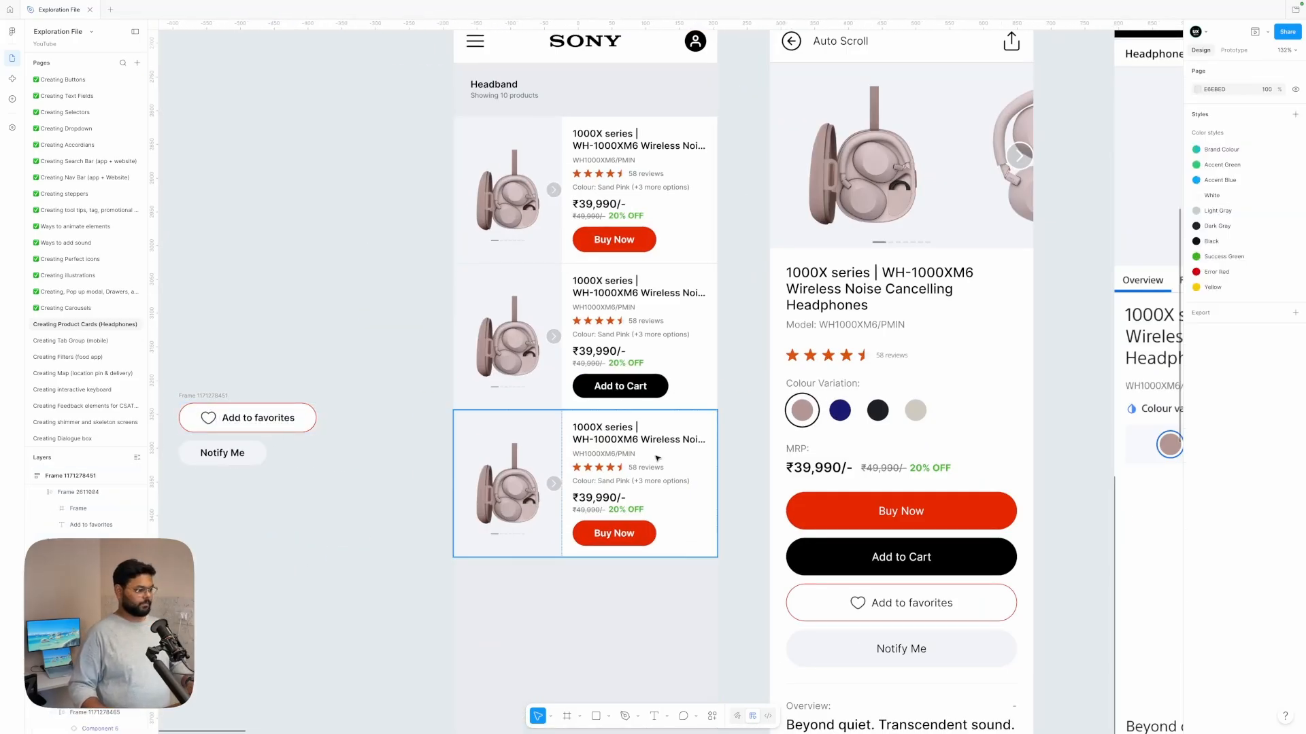
click(648, 535)
key(shift+a)
key(super+v)
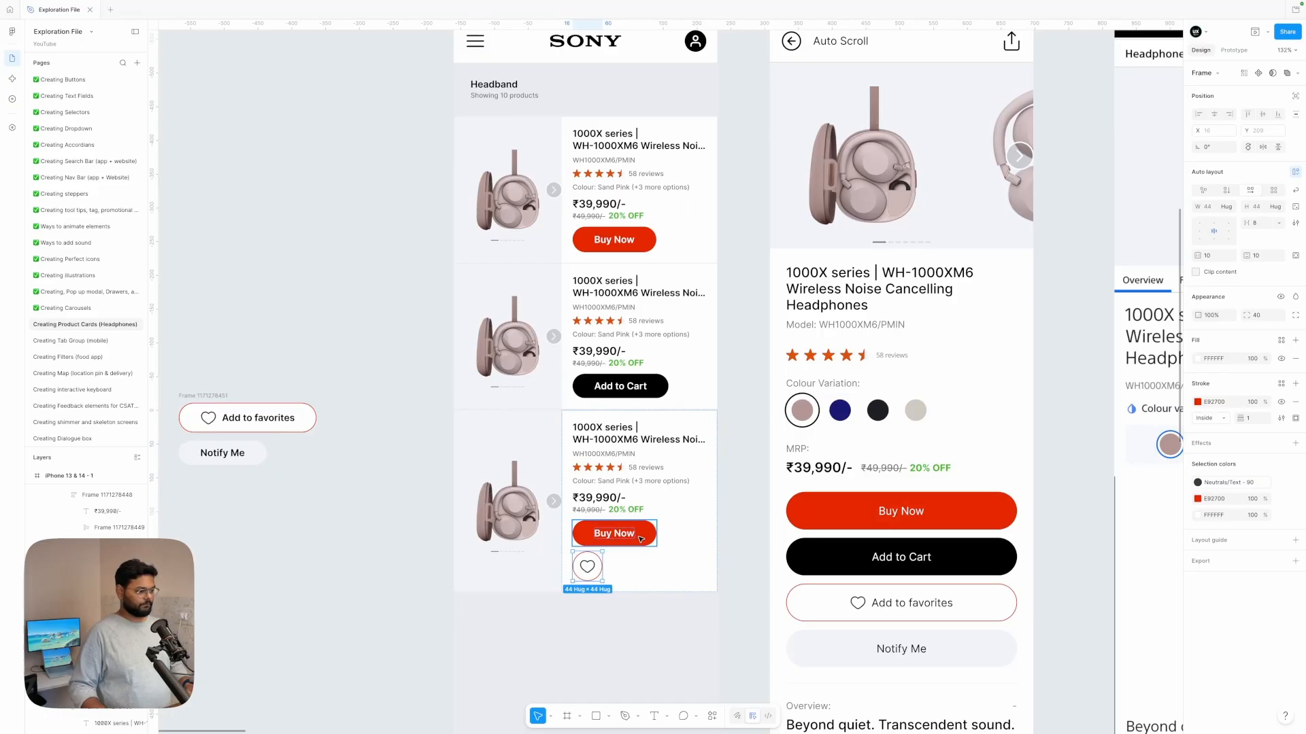
click(1249, 189)
Step: Set the heart button's paddings to 0, remove its stroke and fill it with F2F4F8 sampled from the headphone image background
scroll(676, 561, up, 5)
double_click(677, 507)
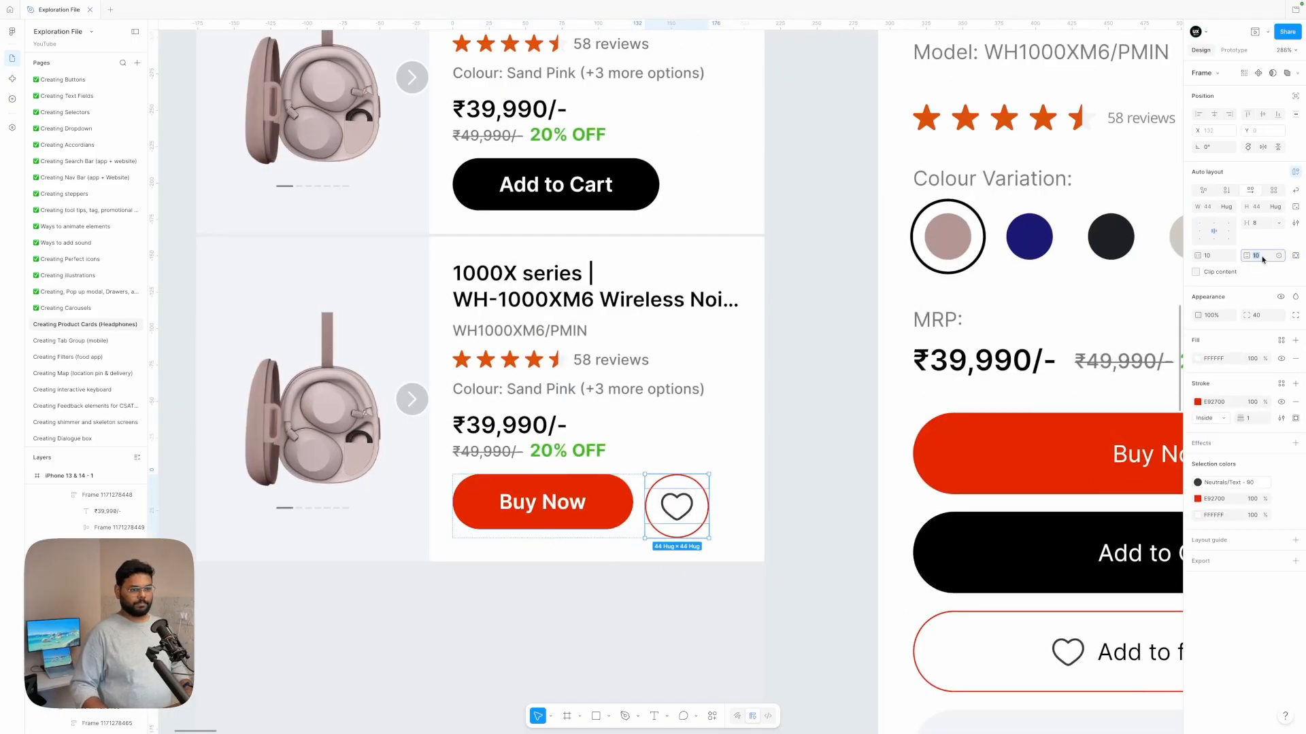
text(0)
click(1213, 256)
text(0)
key(Return)
click(1295, 402)
click(1198, 359)
click(1074, 524)
click(410, 444)
Step: Lock the heart button's aspect ratio and set its size to 38 × 38
click(1296, 207)
click(1259, 208)
text(40)
key(Return)
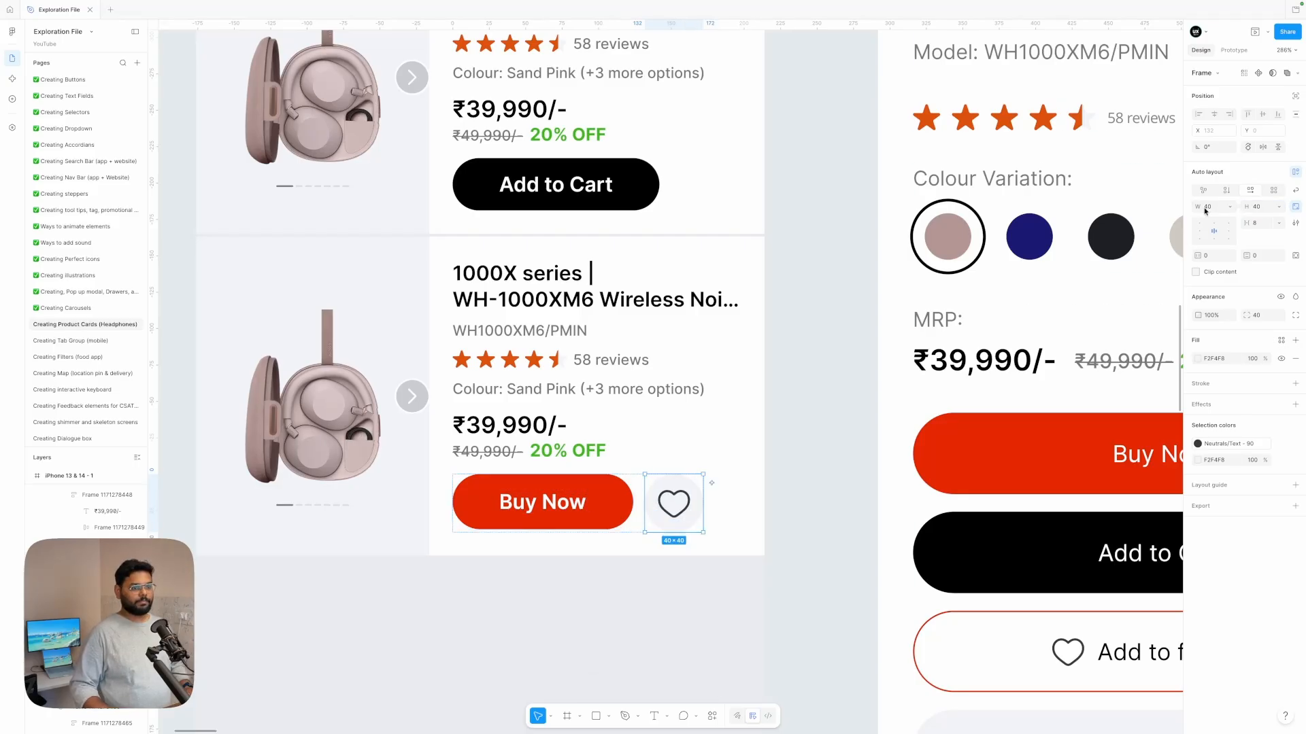
click(1260, 206)
text(38)
key(Return)
key(shift+Return)
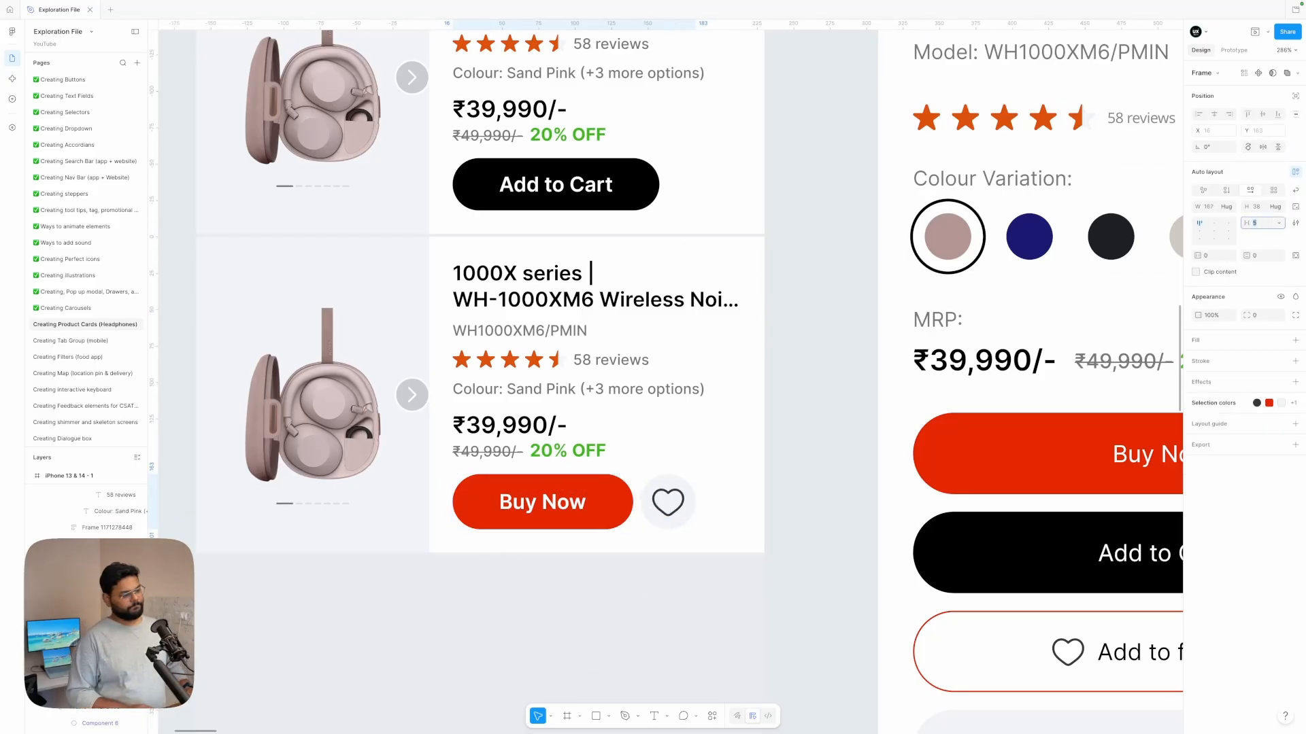
click(692, 607)
Step: Copy the third card's heart button and paste it into the first and second product cards
scroll(692, 607, down, 5)
scroll(648, 491, up, 2)
scroll(643, 561, down, 3)
double_click(643, 563)
double_click(643, 563)
double_click(644, 563)
key(super+c)
super+click(614, 449)
key(super+v)
super+click(609, 339)
key(super+v)
Step: Wrap the main button and heart of the first and second cards in horizontal auto layouts
shift+super+click(608, 339)
key(shift+a)
super+click(574, 473)
shift+super+click(612, 450)
key(shift+a)
shift+super+click(607, 349)
click(1249, 190)
click(695, 490)
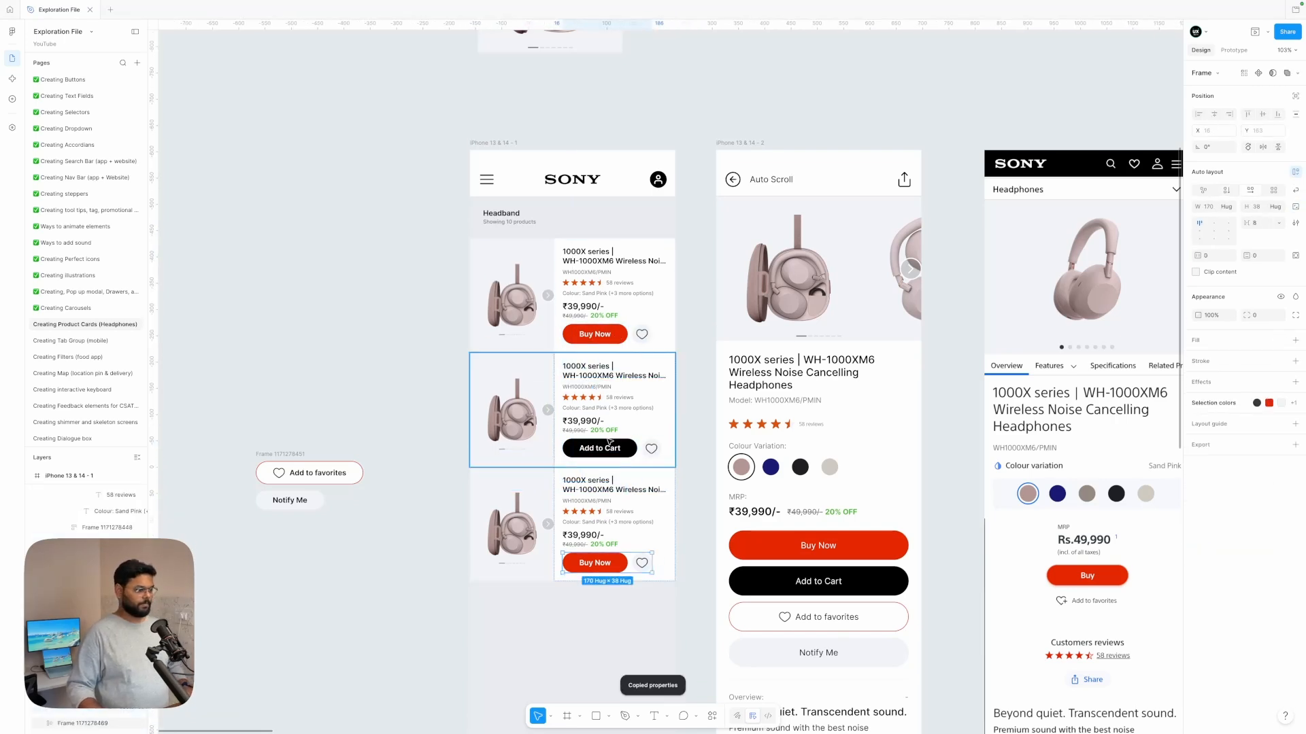
Step: Set the height of the main buttons in all three product cards to 40
scroll(637, 370, up, 4)
super+click(599, 511)
super+click(593, 512)
super+click(573, 306)
super+click(610, 307)
double_click(587, 524)
double_click(587, 524)
double_click(586, 310)
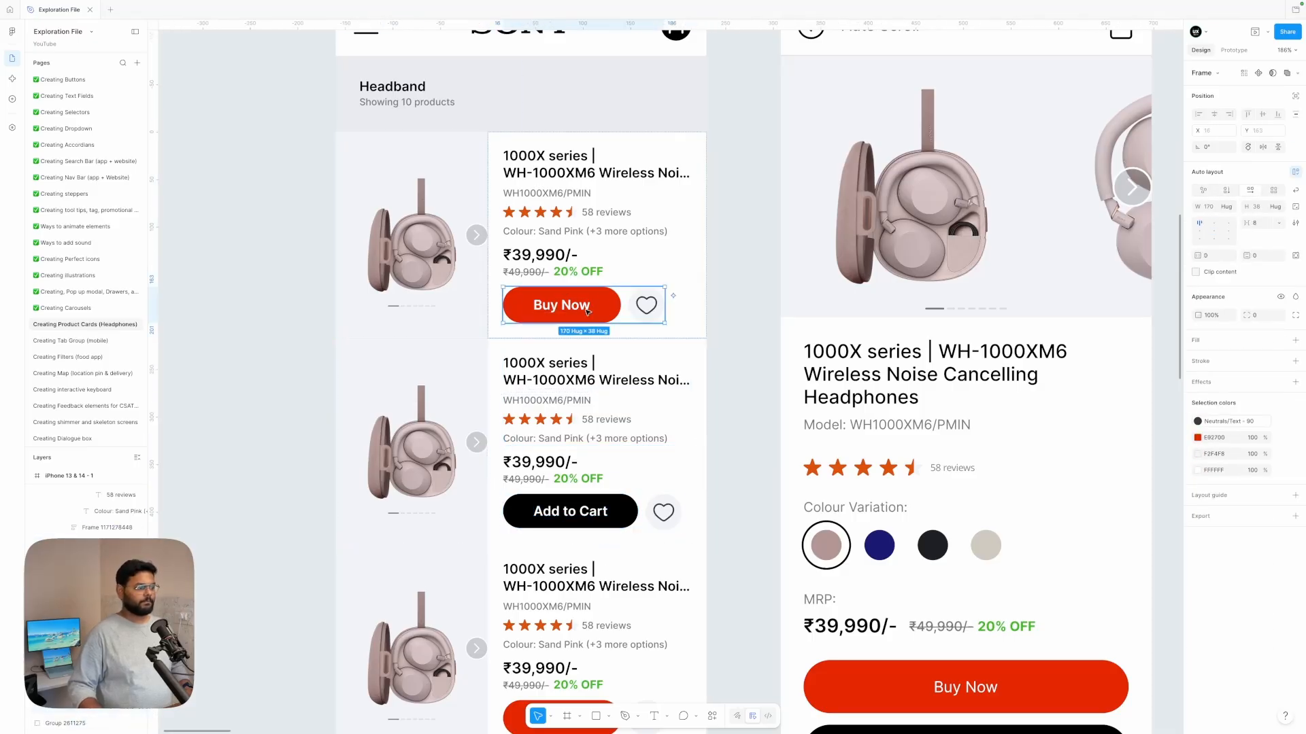
double_click(586, 310)
double_click(538, 505)
shift+click(578, 309)
scroll(591, 530, down, 2)
shift+super+click(589, 580)
click(1261, 207)
text(40)
key(Return)
Step: Resize the heart buttons in all three product cards to a height of 40
super+click(646, 172)
shift+click(664, 377)
shift+super+click(664, 377)
shift+super+click(648, 583)
click(1261, 206)
text(40)
key(Return)
click(732, 379)
Step: Combine the Headband heading block and the three product cards in a vertical auto layout with gap 1
scroll(731, 379, down, 4)
click(561, 166)
scroll(544, 340, down, 2)
scroll(552, 437, down, 2)
shift+click(578, 395)
shift+click(647, 295)
scroll(646, 294, up, 1)
shift+click(578, 138)
key(shift+a)
click(1259, 255)
text(1)
key(Return)
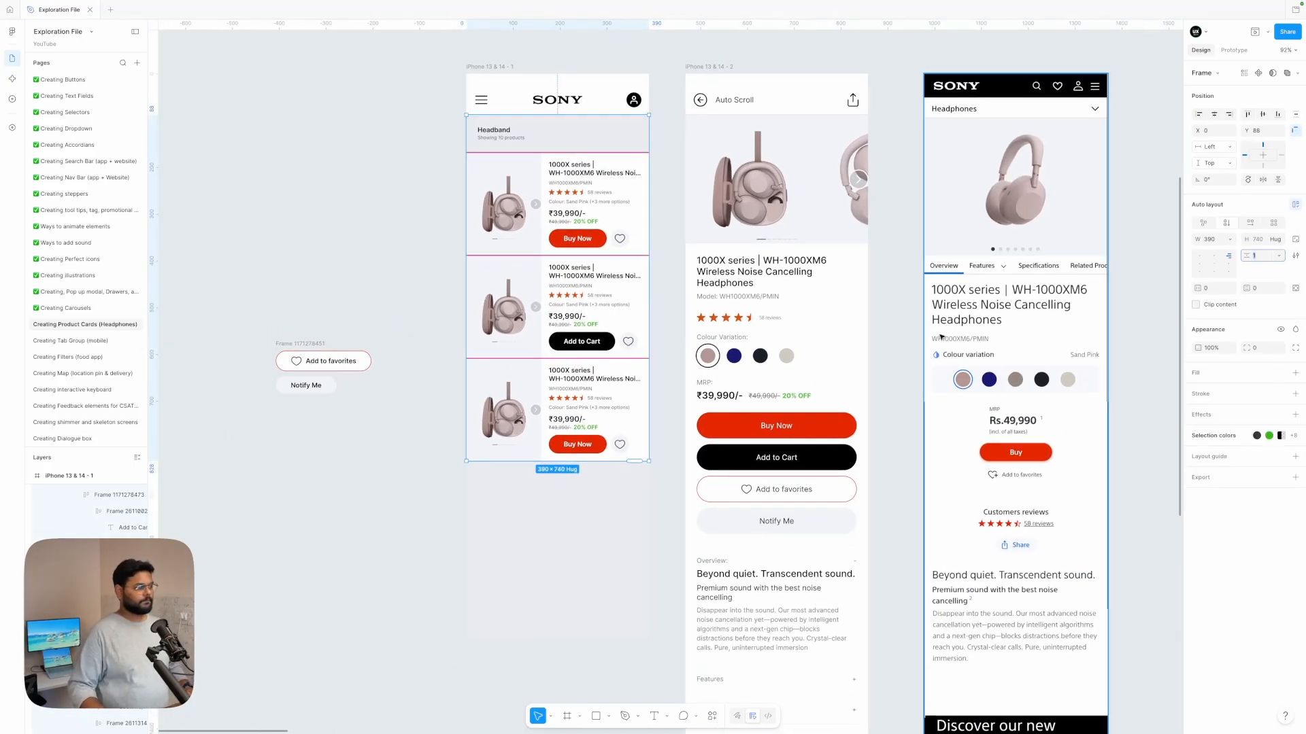
Step: Move the bottom Buy Now card above the Add to Cart card in the stack
double_click(560, 398)
key(Up)
scroll(620, 295, up, 4)
Step: Find the filled orange heart icon near the yellow coupon banner elsewhere on the page and copy it
super+click(619, 383)
scroll(619, 383, down, 8)
click(802, 298)
scroll(803, 298, right, 15)
scroll(745, 227, up, 8)
scroll(745, 227, up, 2)
super+click(805, 181)
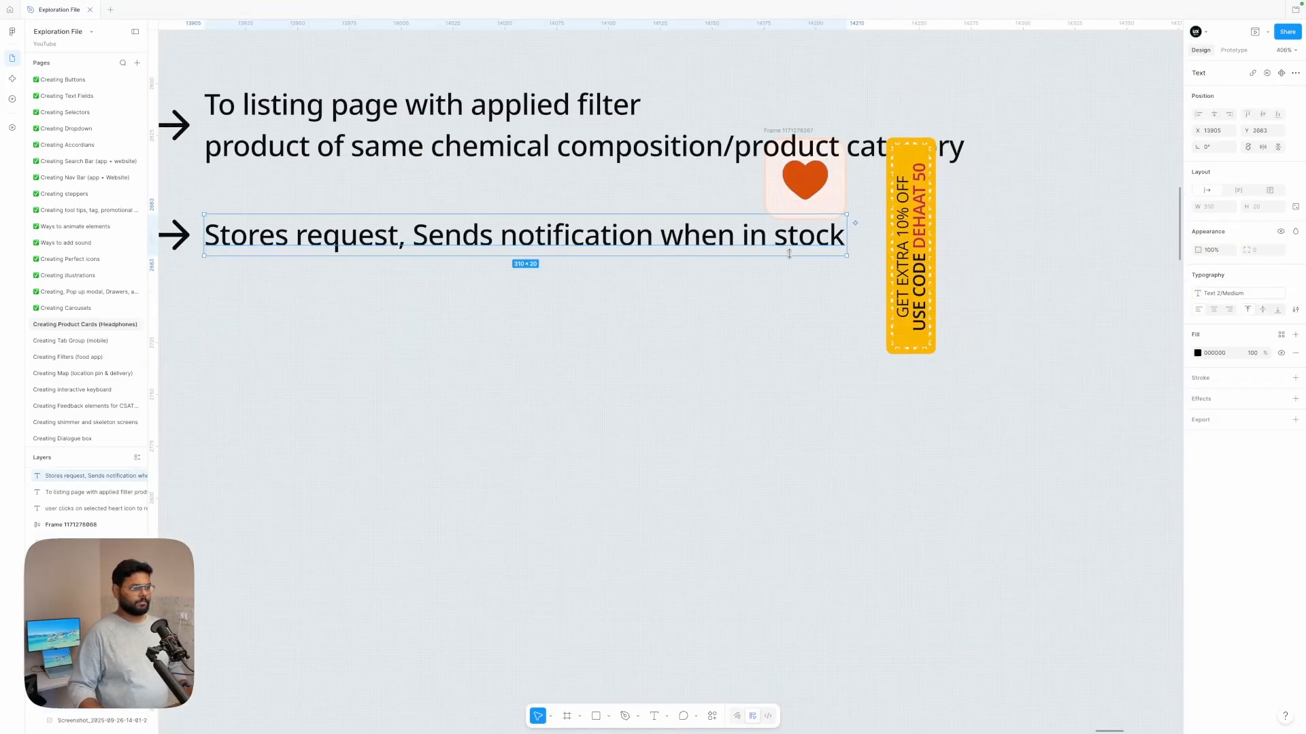
key(shift+Return)
Step: Paste the filled orange heart into the second card's heart button and delete the outlined heart
scroll(789, 254, down, 10)
scroll(716, 251, up, 10)
scroll(680, 286, left, 4)
scroll(600, 366, up, 6)
super+click(601, 367)
key(super+v)
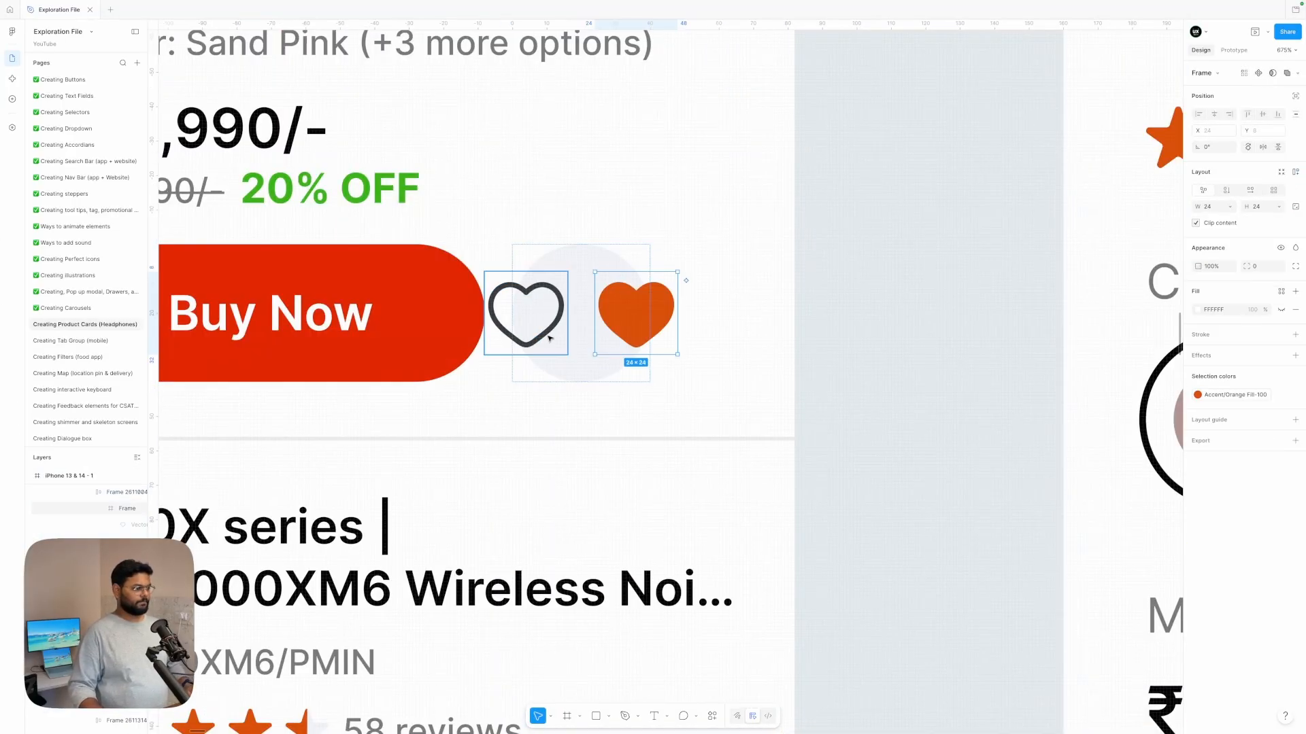
super+click(554, 341)
key(Delete)
Step: Change the circular background of the second card's filled heart to a light peach tint
scroll(568, 333, down, 5)
scroll(612, 336, left, 2)
super+click(676, 340)
click(1197, 358)
click(1074, 524)
click(655, 324)
drag(1107, 411, 1088, 398)
click(776, 353)
scroll(776, 354, down, 5)
scroll(775, 354, up, 2)
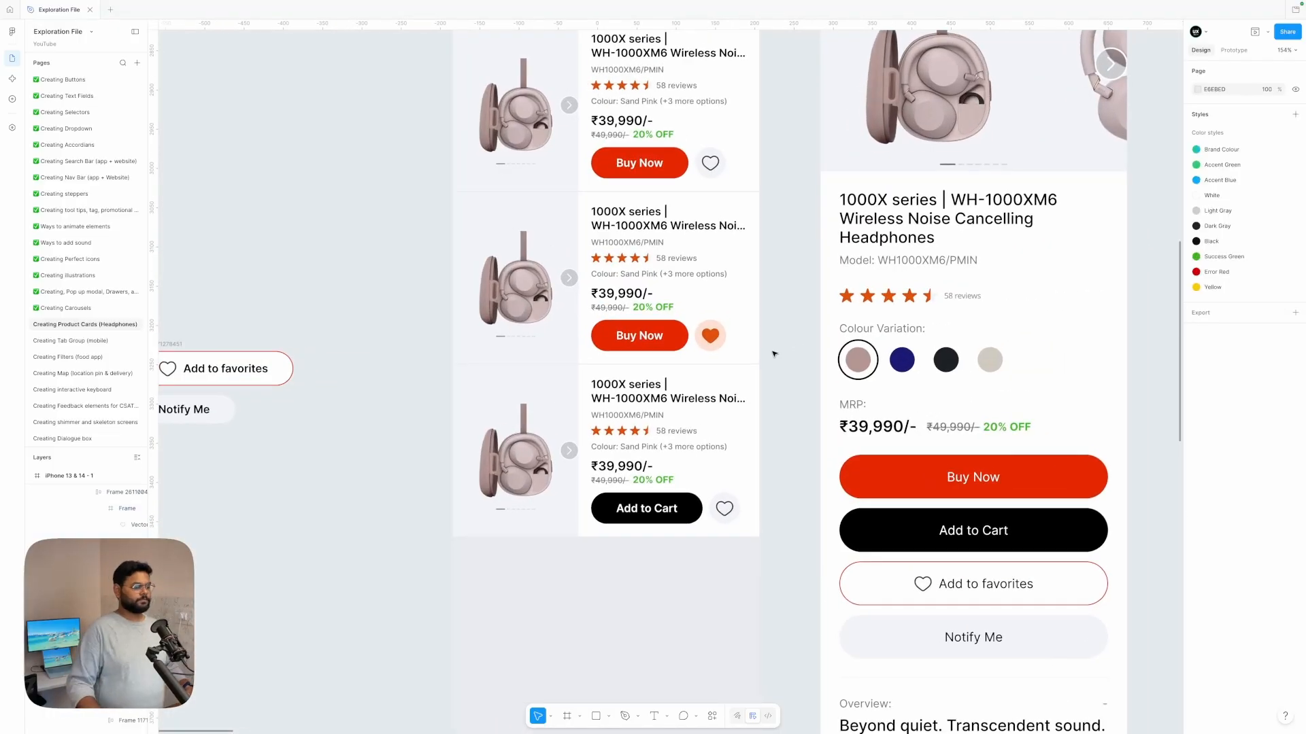
Step: Recolour the second card's filled heart with the red sampled from its Buy Now button
scroll(773, 353, up, 2)
super+click(696, 391)
scroll(698, 392, up, 5)
super+click(717, 400)
super+click(700, 393)
click(1197, 310)
click(1281, 310)
click(1197, 310)
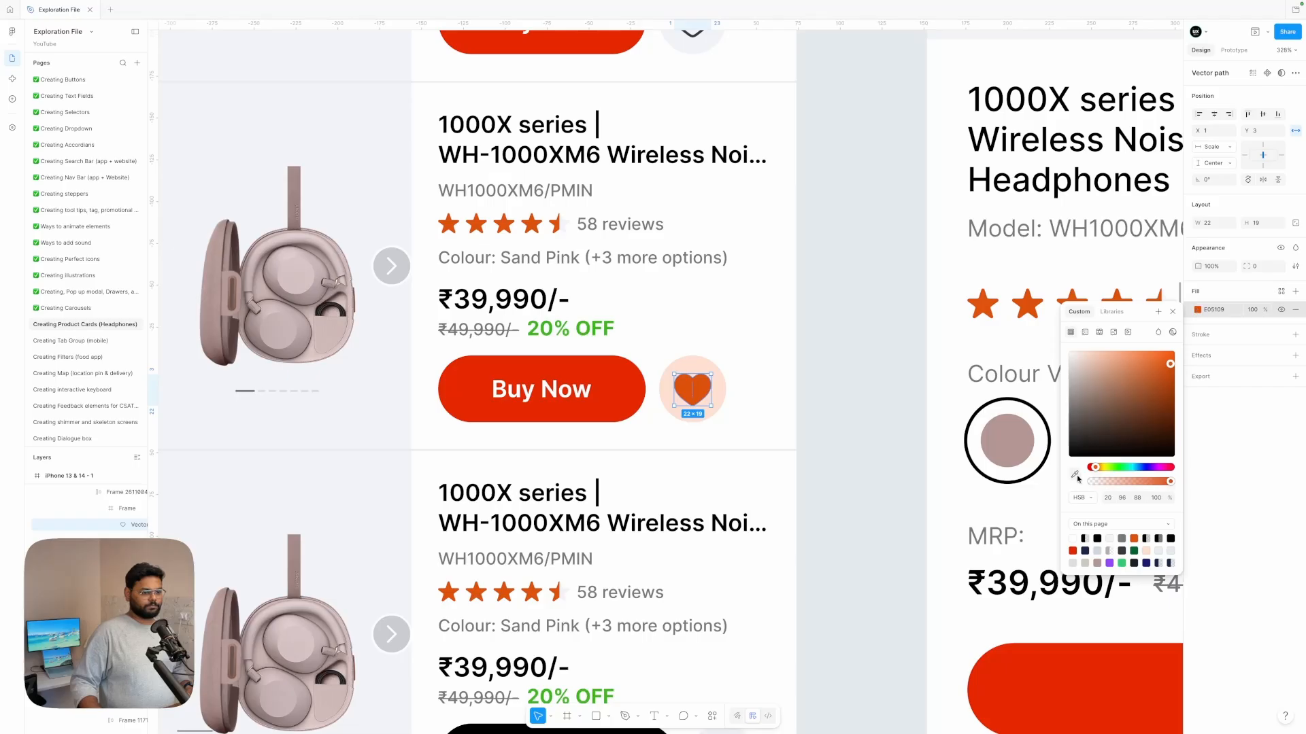
click(1075, 475)
click(627, 400)
Step: Replace the peach colour of the circle behind the second card's heart with a very pale neutral tint
scroll(825, 391, down, 5)
super+click(776, 393)
click(1198, 358)
drag(1087, 401, 1046, 398)
key(i)
click(508, 361)
click(896, 342)
Step: Duplicate the Add to Cart card at the end of the card stack
scroll(901, 341, down, 5)
scroll(877, 340, down, 2)
scroll(809, 340, up, 2)
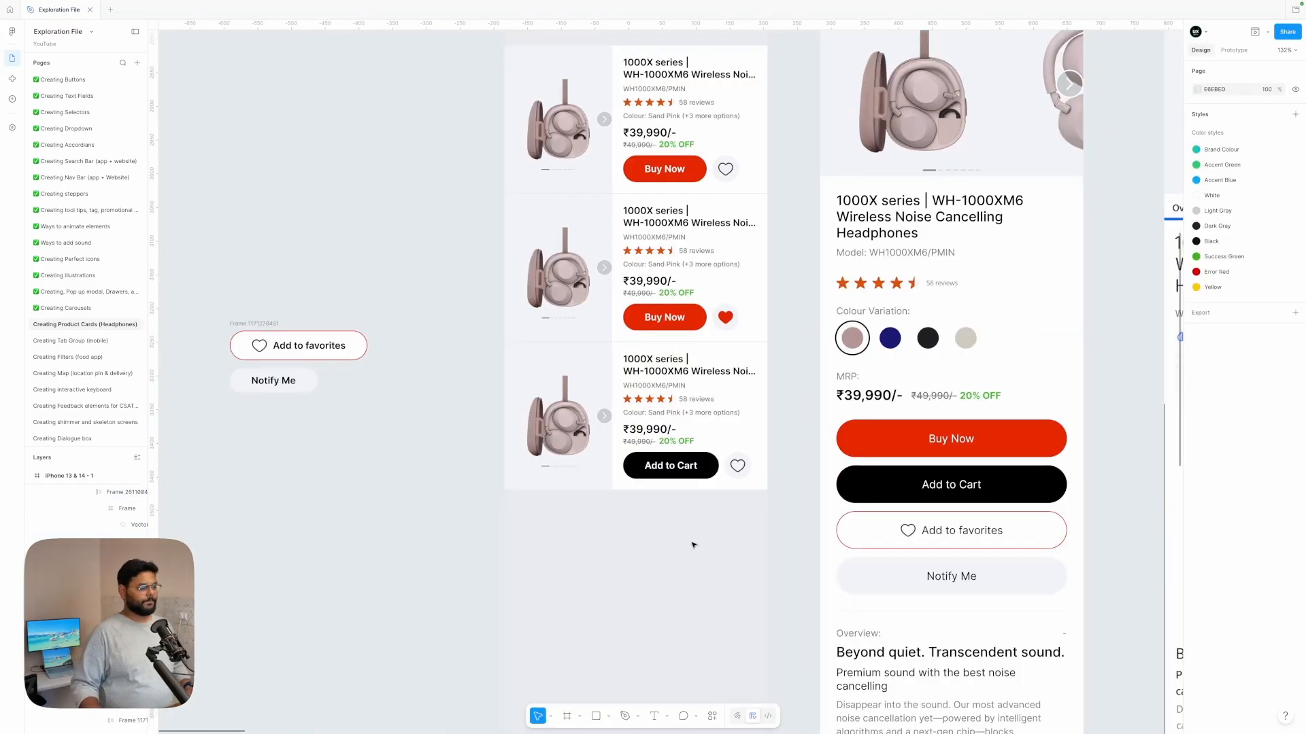
scroll(693, 545, down, 4)
double_click(650, 509)
key(super+d)
Step: Copy the loose Notify Me button into the bottom card and move it to the front of the action row
scroll(650, 510, up, 3)
click(297, 301)
double_click(598, 491)
double_click(612, 491)
key(super+v)
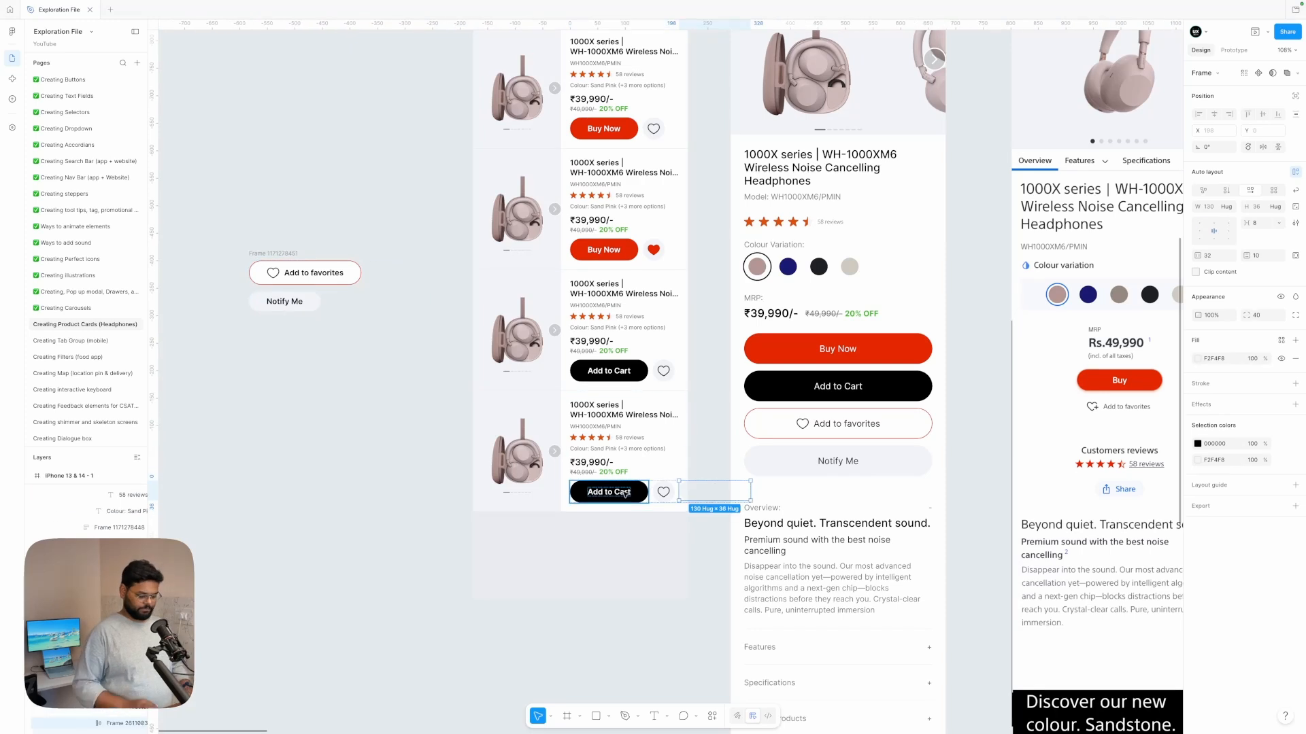
key(Left)
key(Left)
Step: Delete the bottom card's Add to Cart button and set the Notify Me button's height to 40
click(663, 493)
key(BackSpace)
click(617, 493)
click(1257, 207)
text(40)
key(Return)
Step: Lighten the outlined heart beside the bottom card's Notify Me button to a faded grey
click(612, 586)
scroll(654, 508, up, 4)
double_click(659, 485)
double_click(659, 485)
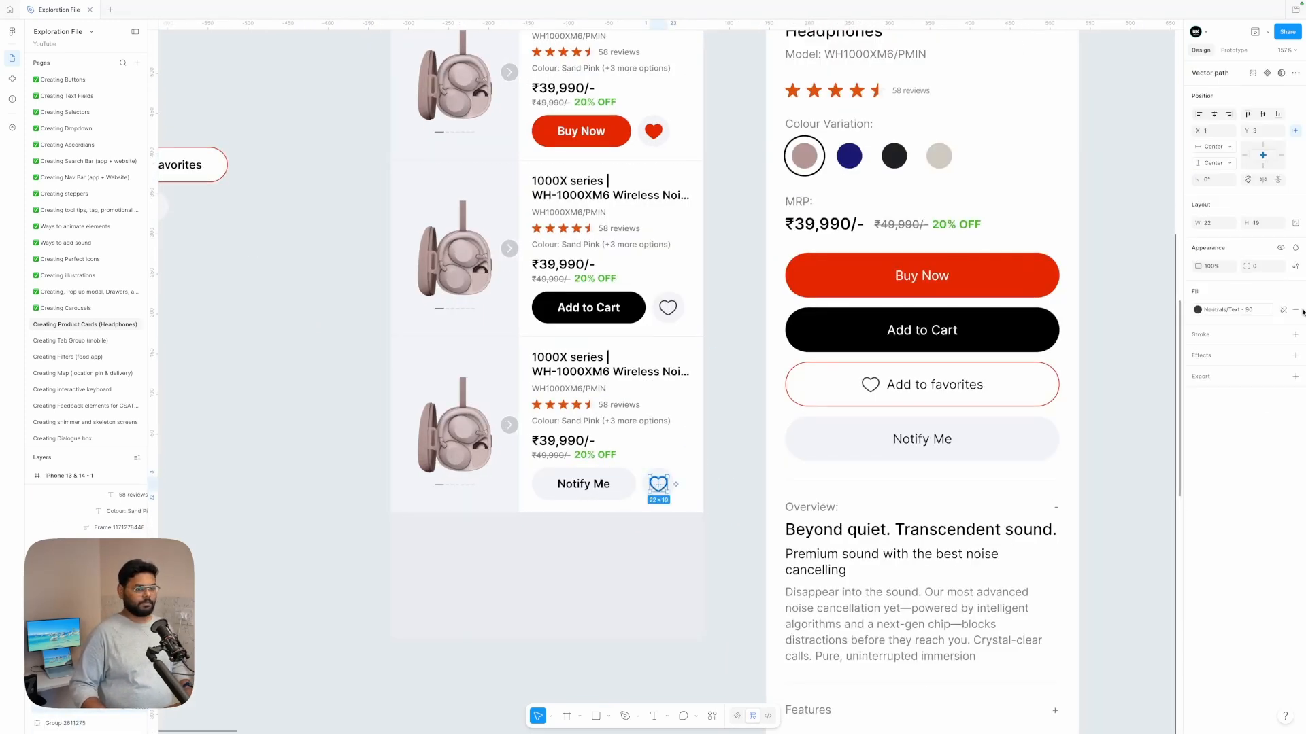
click(1257, 314)
click(581, 581)
Step: Delete the heart button from the bottom card, leaving only Notify Me in the action row
scroll(602, 574, up, 2)
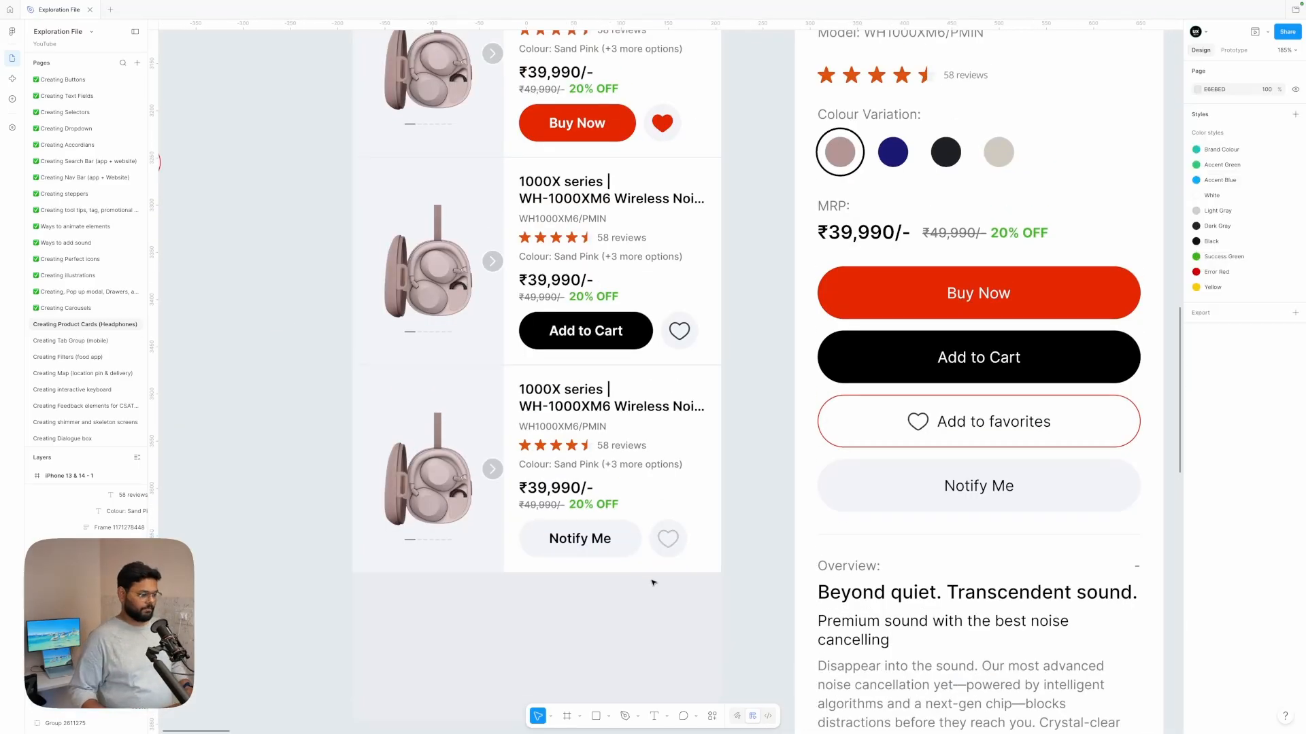
super+click(670, 541)
key(BackSpace)
super+click(562, 503)
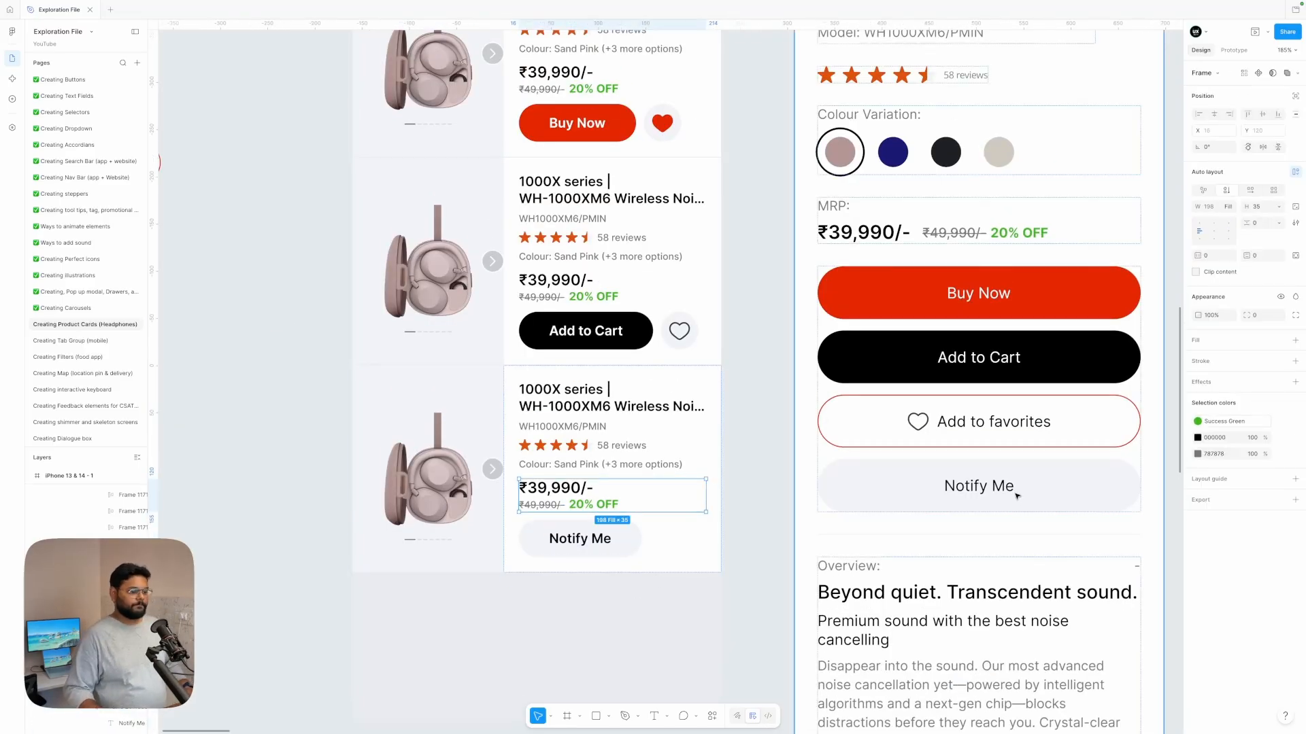
click(576, 614)
Step: Change the text of the loose Notify Me button beside the phone frame to Out of Stock
scroll(576, 614, down, 5)
click(407, 432)
double_click(406, 433)
text(Out of Stock)
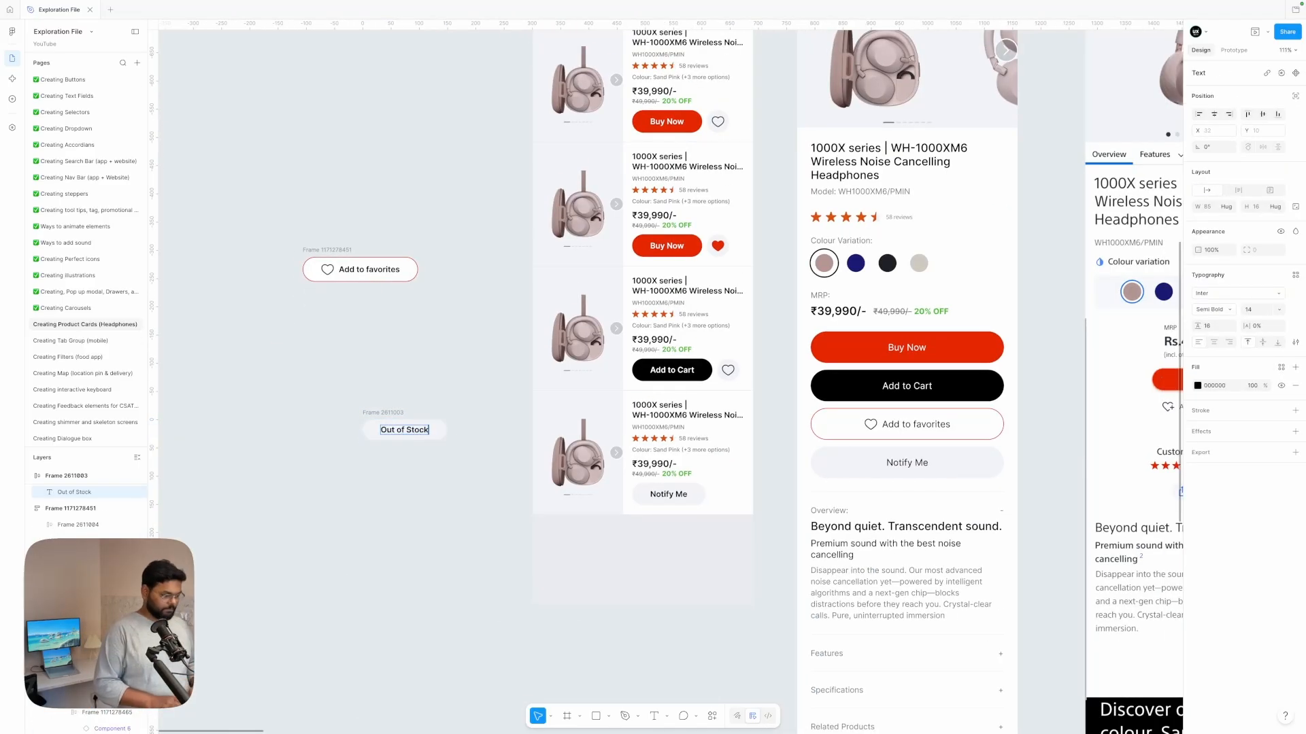
Step: Lighten the Out of Stock text to grey C2C2C2
click(1198, 385)
drag(1102, 469, 1049, 457)
click(1048, 457)
Step: Give the Out of Stock label horizontal padding 20 and corner radius 8, and move it into the bottom card's image area
drag(414, 430, 593, 542)
text(0)
key(Return)
key(super+x)
super+click(594, 504)
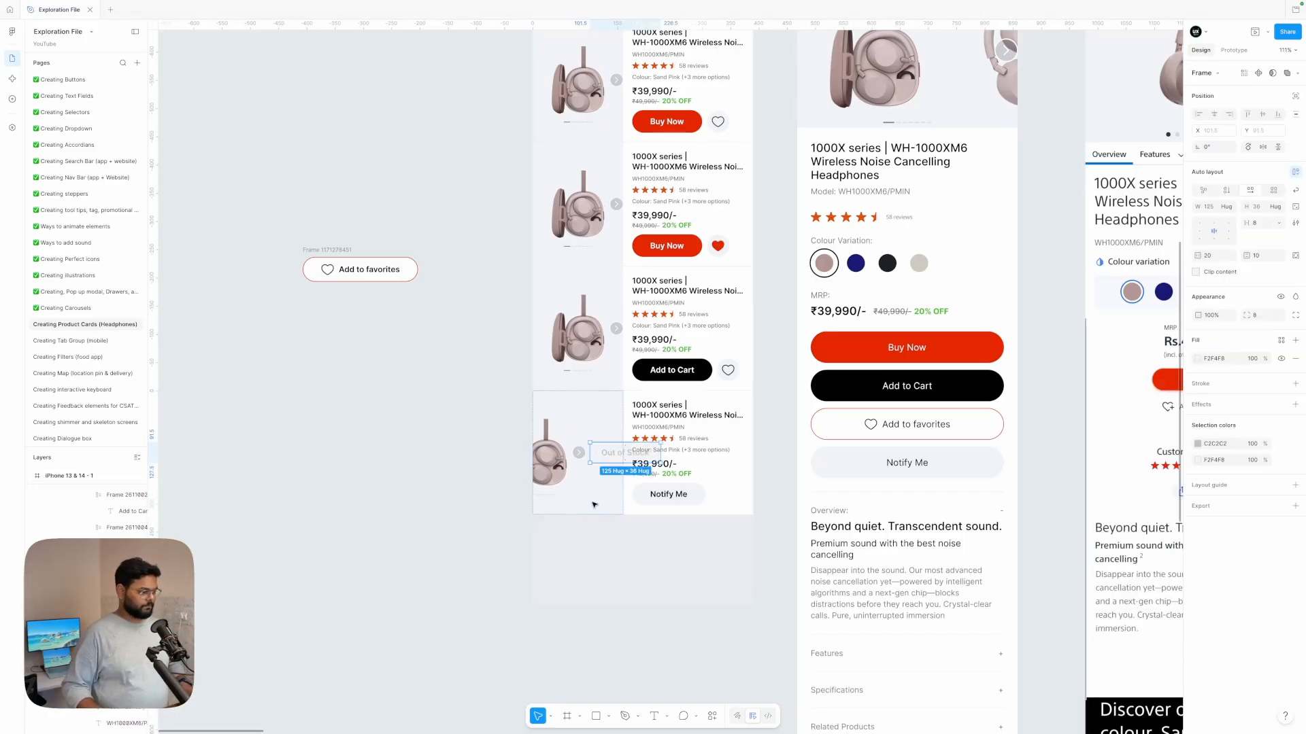
key(super+v)
Step: Give the Out of Stock label a dark translucent background and white text
scroll(593, 504, up, 5)
click(1197, 492)
drag(1098, 554, 1125, 633)
double_click(587, 421)
click(1198, 386)
drag(1088, 445, 1068, 425)
click(903, 438)
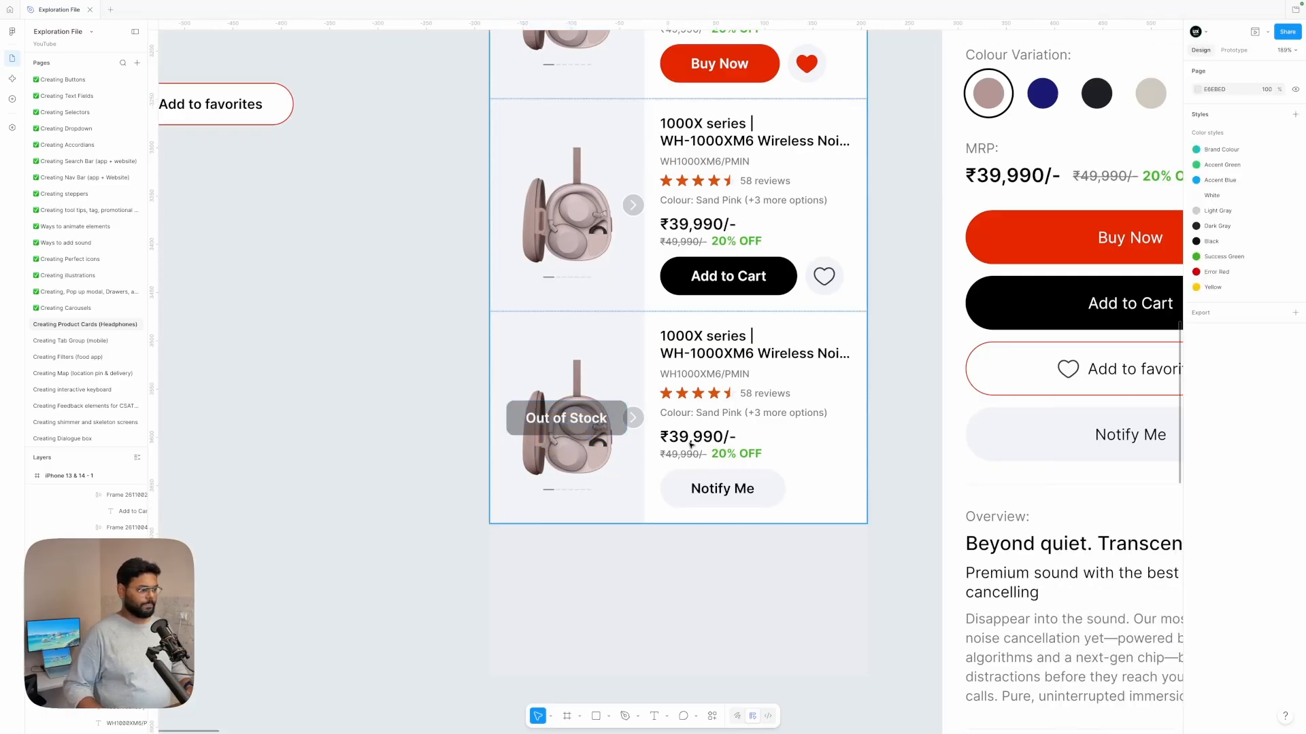
Step: Try moving the Out of Stock label slightly lower over the product image, undoing each move
super+click(570, 422)
drag(570, 422, 570, 460)
key(super+z)
drag(599, 418, 600, 440)
key(super+z)
Step: Delete the price and discount rows from the Out of Stock card
click(670, 612)
scroll(670, 612, down, 1)
scroll(653, 517, right, 2)
double_click(610, 419)
double_click(610, 419)
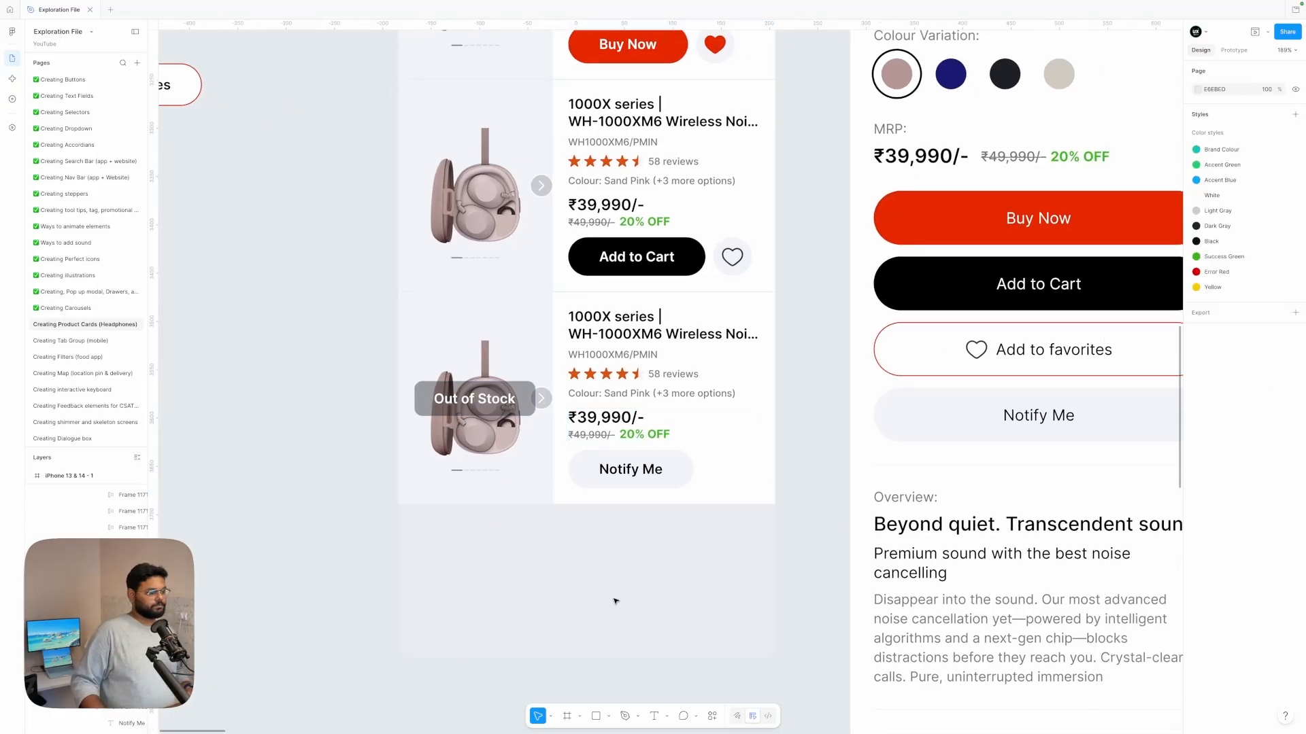
scroll(612, 604, down, 3)
scroll(612, 604, right, 2)
key(Delete)
scroll(345, 511, down, 3)
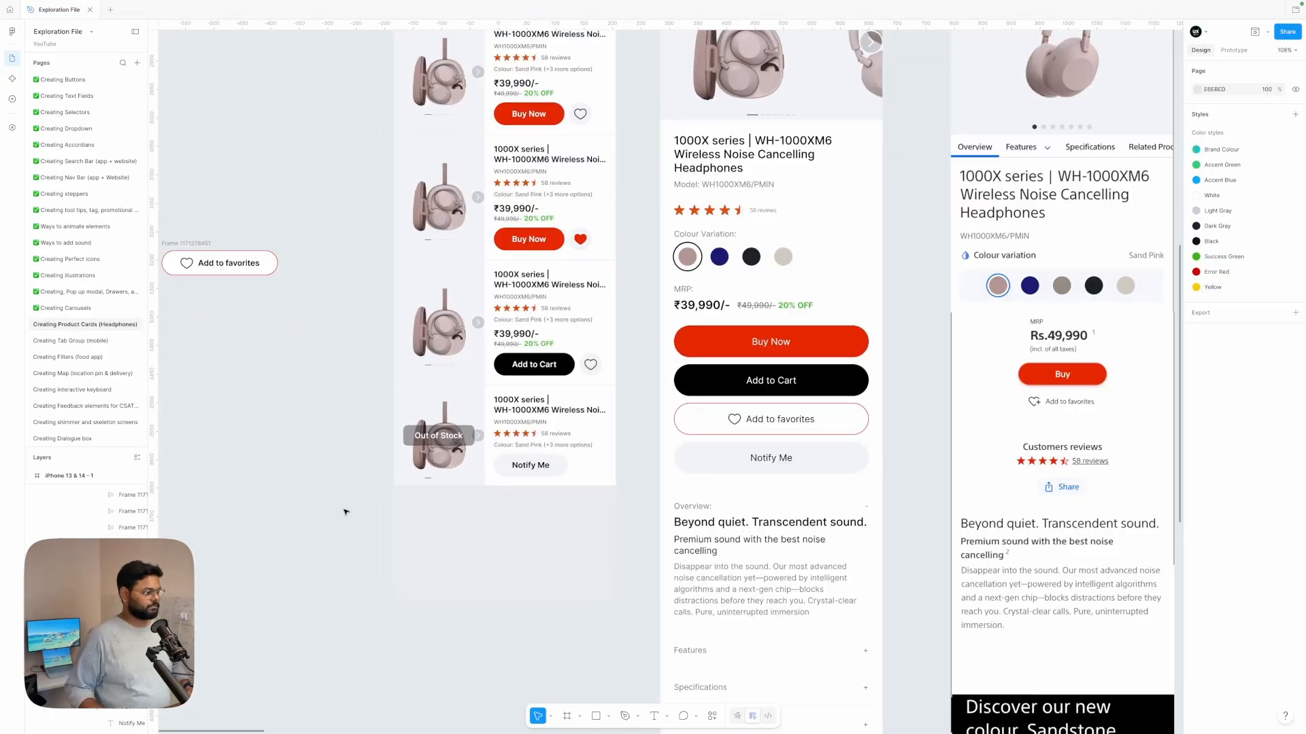
Step: Duplicate the Out of Stock card, and undo both the duplication and the price removal
scroll(345, 512, up, 4)
click(504, 425)
key(super+d)
key(super+z)
key(super+z)
key(super+z)
key(super+z)
Step: Duplicate the Out of Stock card with its price rows and extend the phone frame downward to fit both cards
key(super+d)
scroll(514, 527, down, 3)
click(440, 94)
scroll(463, 204, down, 4)
drag(495, 319, 495, 349)
Step: Change the main price on the upper Out of Stock card to ₹49,990/-
scroll(491, 198, up, 5)
double_click(511, 253)
double_click(509, 249)
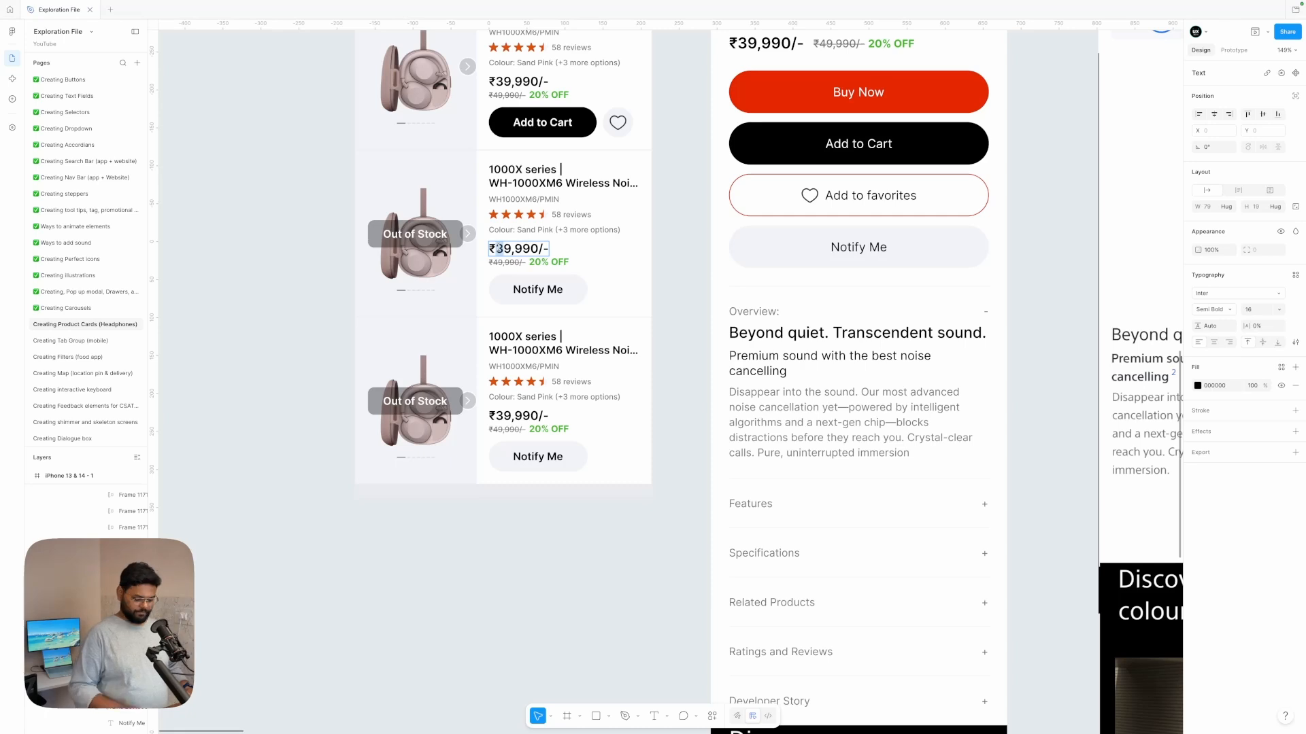
text(4)
key(Escape)
Step: Delete the struck-through price and discount row from the upper Out of Stock card and colour its price grey BFBFBF
click(562, 266)
key(Delete)
click(1198, 386)
drag(1092, 449, 1040, 454)
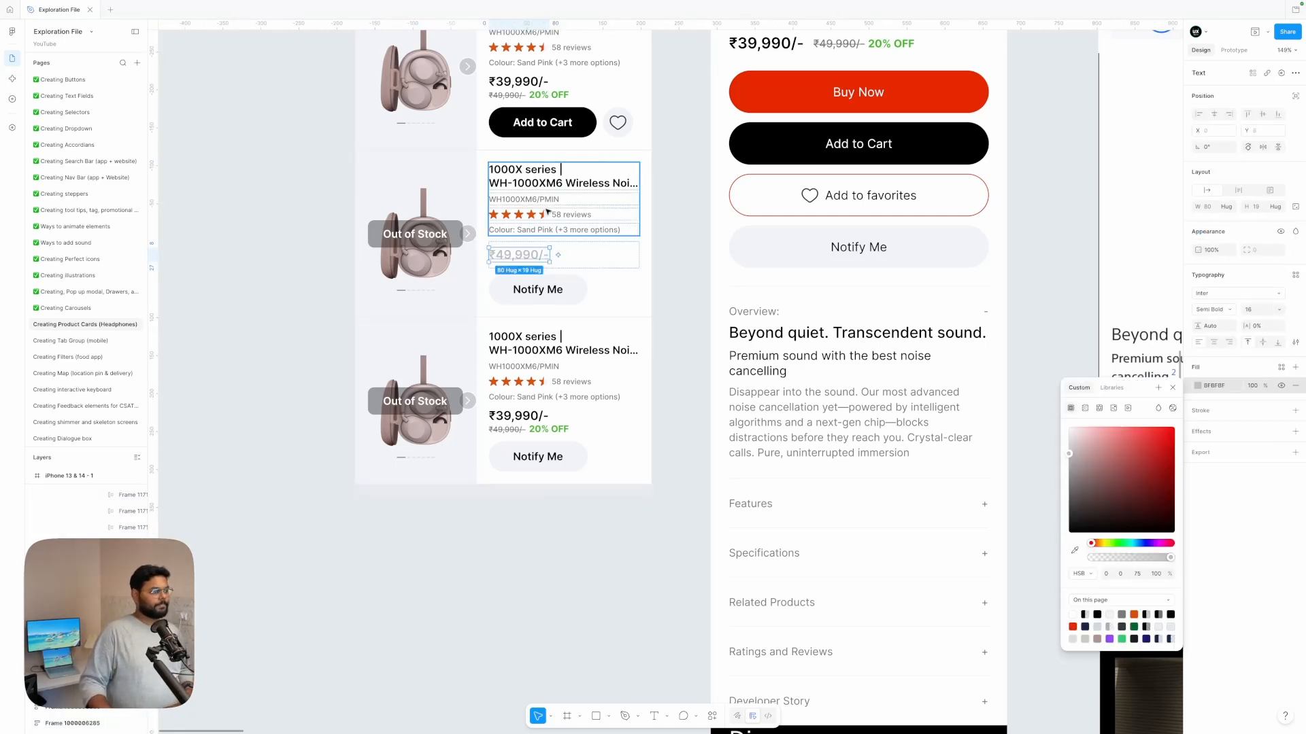
Step: Try lightening the title and details text of the upper Out of Stock card to grey, and undo it
shift+click(544, 231)
click(1198, 519)
drag(1075, 599, 1052, 499)
key(super+z)
key(super+z)
click(535, 255)
click(1197, 421)
Step: Delete the price block from the bottom card
double_click(530, 425)
key(Delete)
double_click(528, 423)
key(Escape)
Step: Change the label over the bottom card's product image to Discontinued
double_click(415, 385)
text(Discontinued)
key(Escape)
click(521, 353)
Step: Relabel the Discontinued card's Notify Me button as Find Similar and reword it to View Similar
click(537, 423)
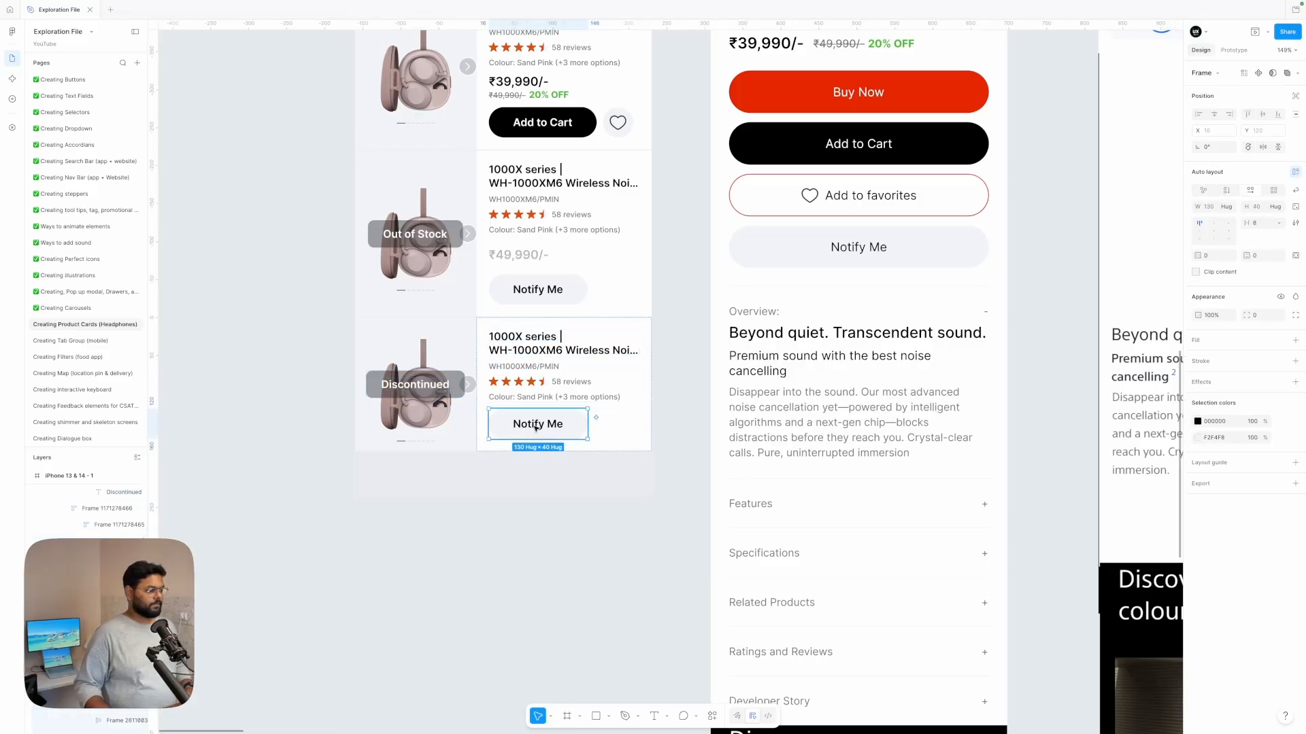
double_click(536, 424)
text(Find Similar)
key(ctrl+a)
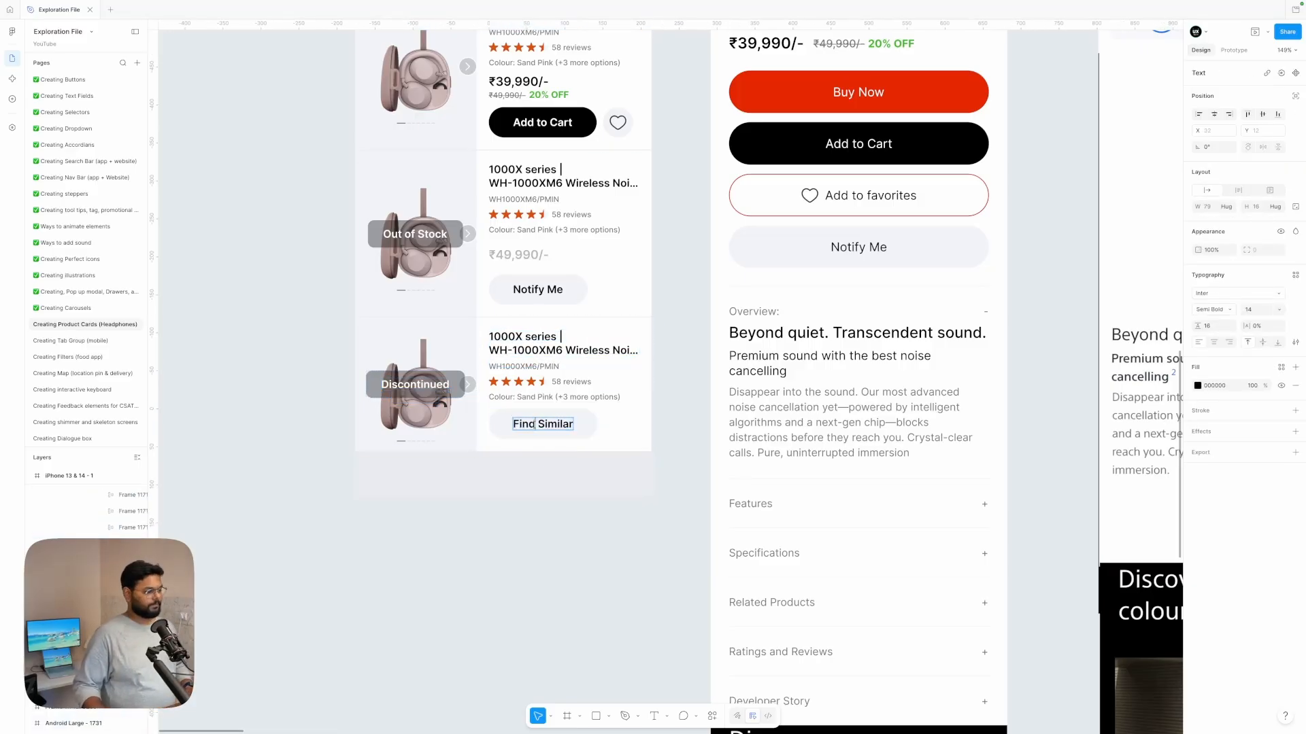
click(602, 544)
Step: Grey out the Discontinued card's rating stars and details text by reusing one light grey colour value
ctrl+click(616, 381)
click(1197, 421)
drag(1115, 491, 1039, 497)
click(1214, 421)
key(ctrl+c)
click(1214, 437)
key(ctrl+v)
click(1215, 453)
key(ctrl+v)
key(ctrl+z)
Step: Apply the same light grey to the Discontinued card's product title
ctrl+click(563, 350)
click(1215, 386)
key(ctrl+v)
click(525, 643)
Step: Try the Hue and Saturation blend modes on the Discontinued card's product image
scroll(537, 502, down, 4)
scroll(484, 434, up, 2)
ctrl+click(456, 390)
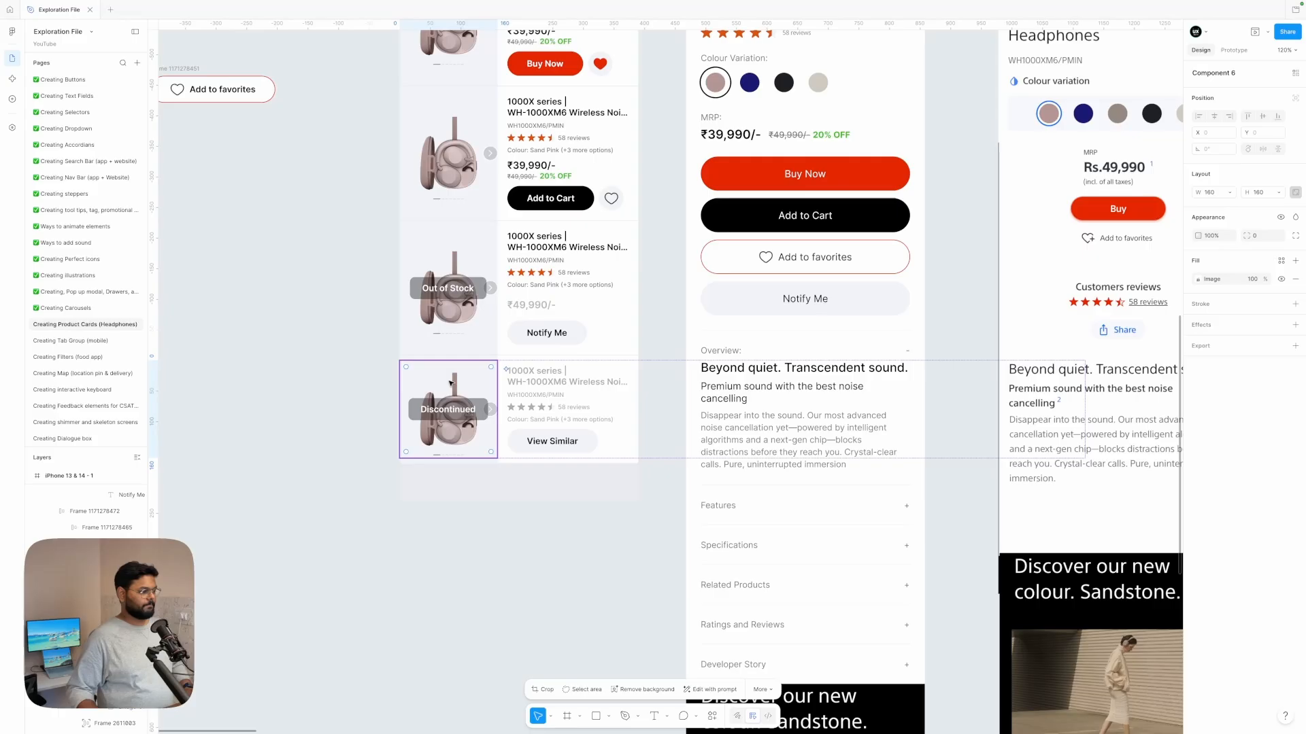
double_click(457, 391)
click(1296, 262)
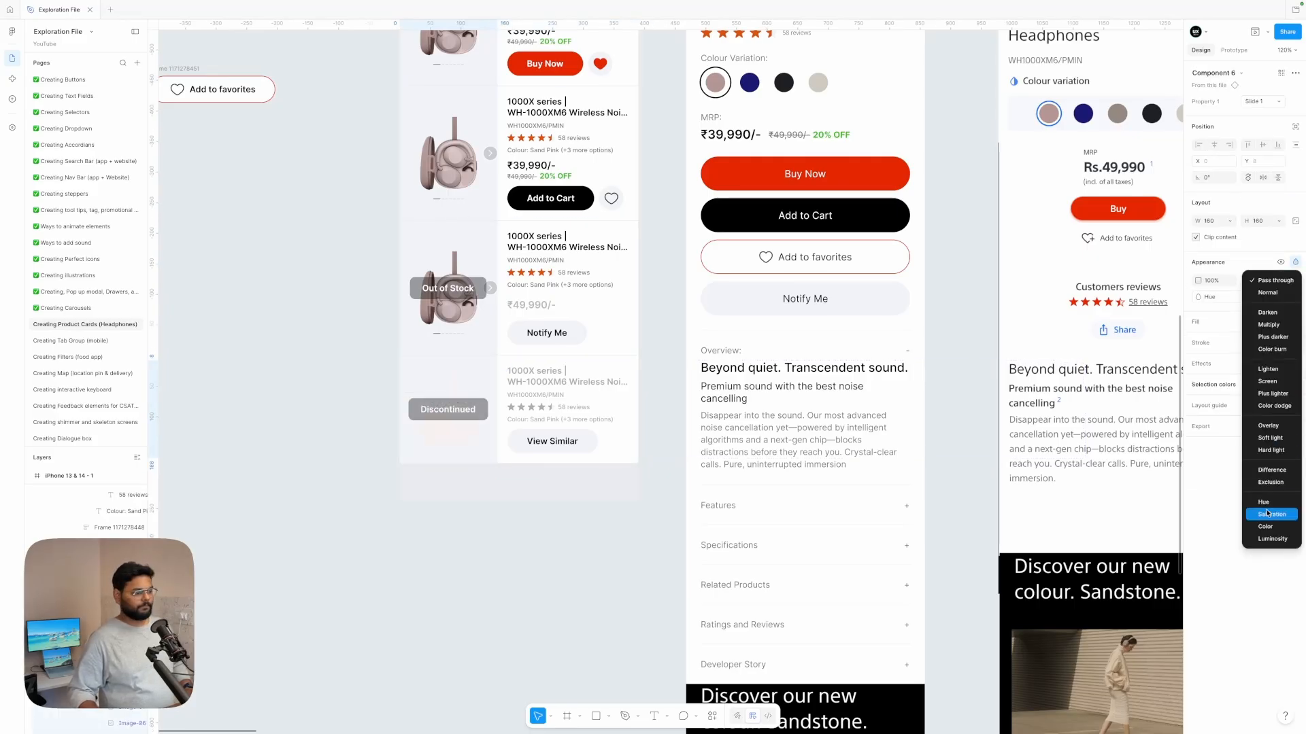
click(493, 571)
key(Escape)
Step: Draw a rectangle about 225 by 149 over the Discontinued card and take it out of the auto layout
key(r)
drag(431, 364, 569, 455)
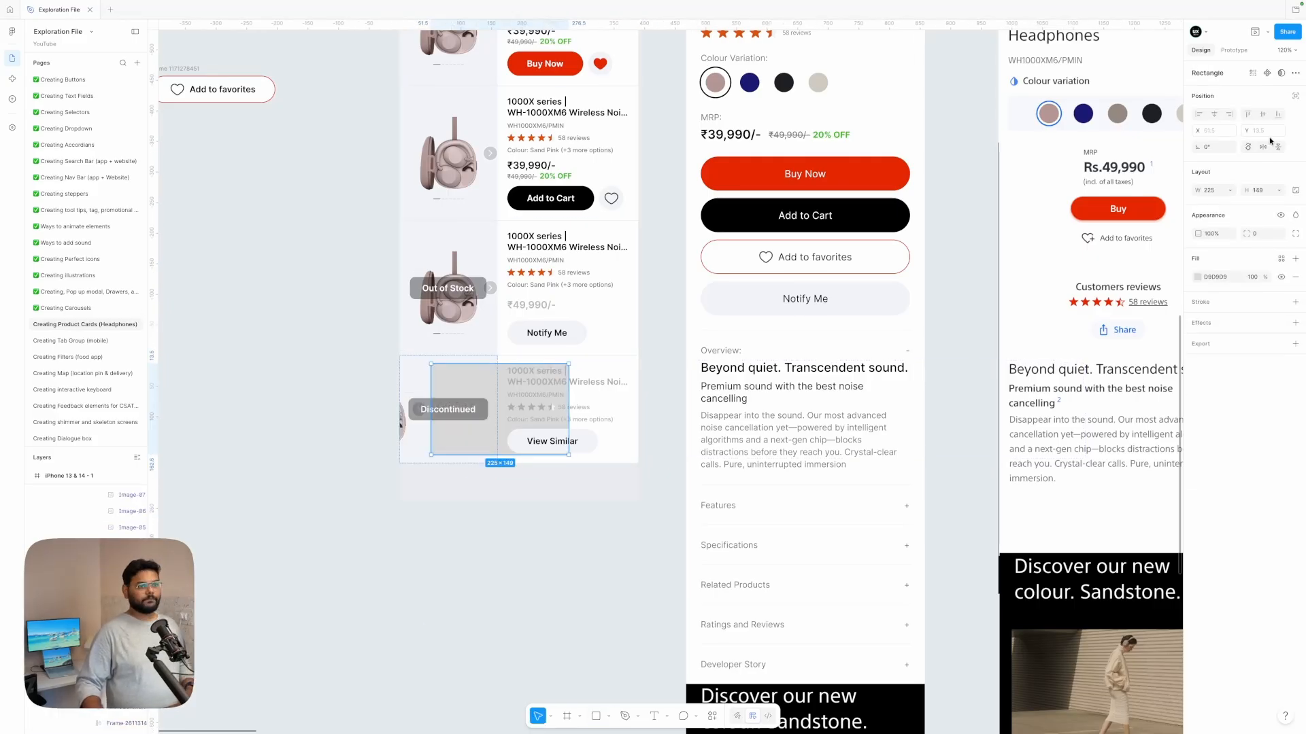
click(1253, 310)
text(1)
key(Return)
Step: Set the overlay rectangle's blend mode to Saturation and its fill opacity to 100%
click(1296, 249)
click(1270, 500)
drag(471, 446, 456, 447)
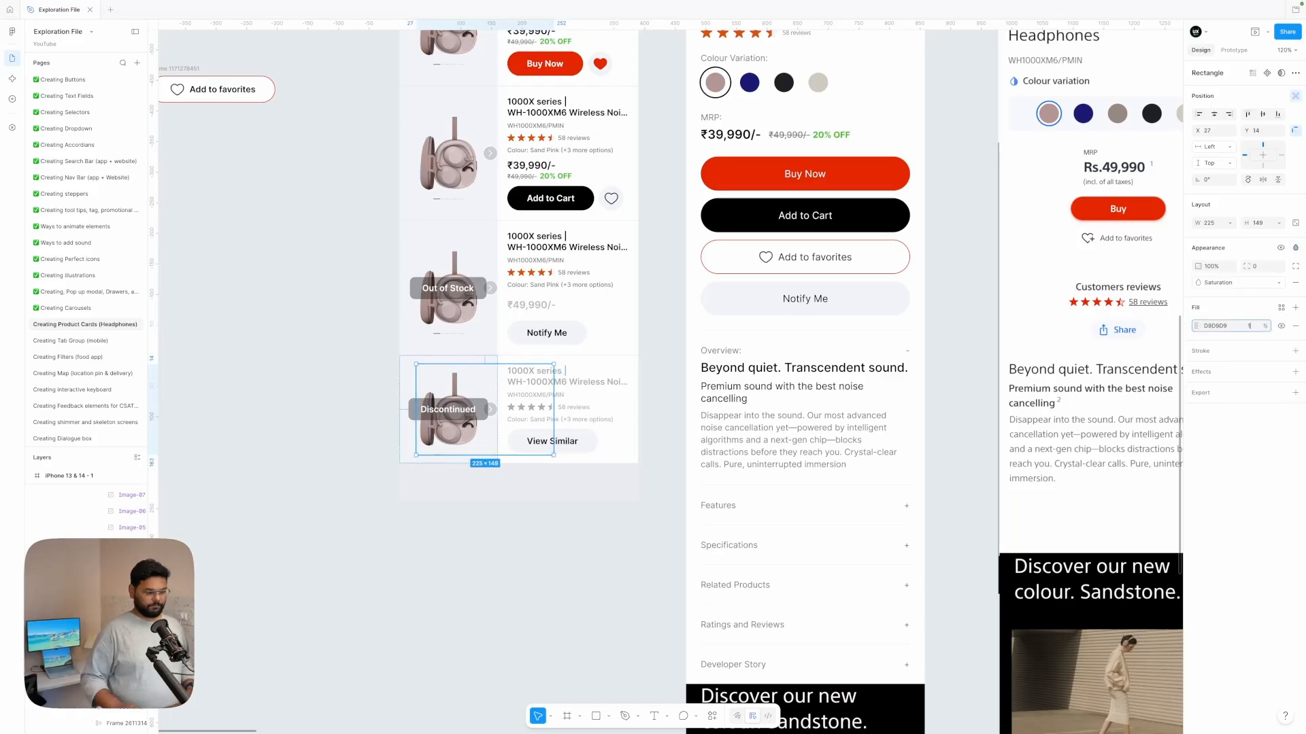
text(100)
key(Return)
Step: Move and resize the saturation rectangle so it exactly covers the Discontinued card's product image area
scroll(460, 377, up, 5)
drag(470, 389, 442, 374)
drag(532, 499, 530, 526)
drag(594, 434, 524, 435)
click(531, 585)
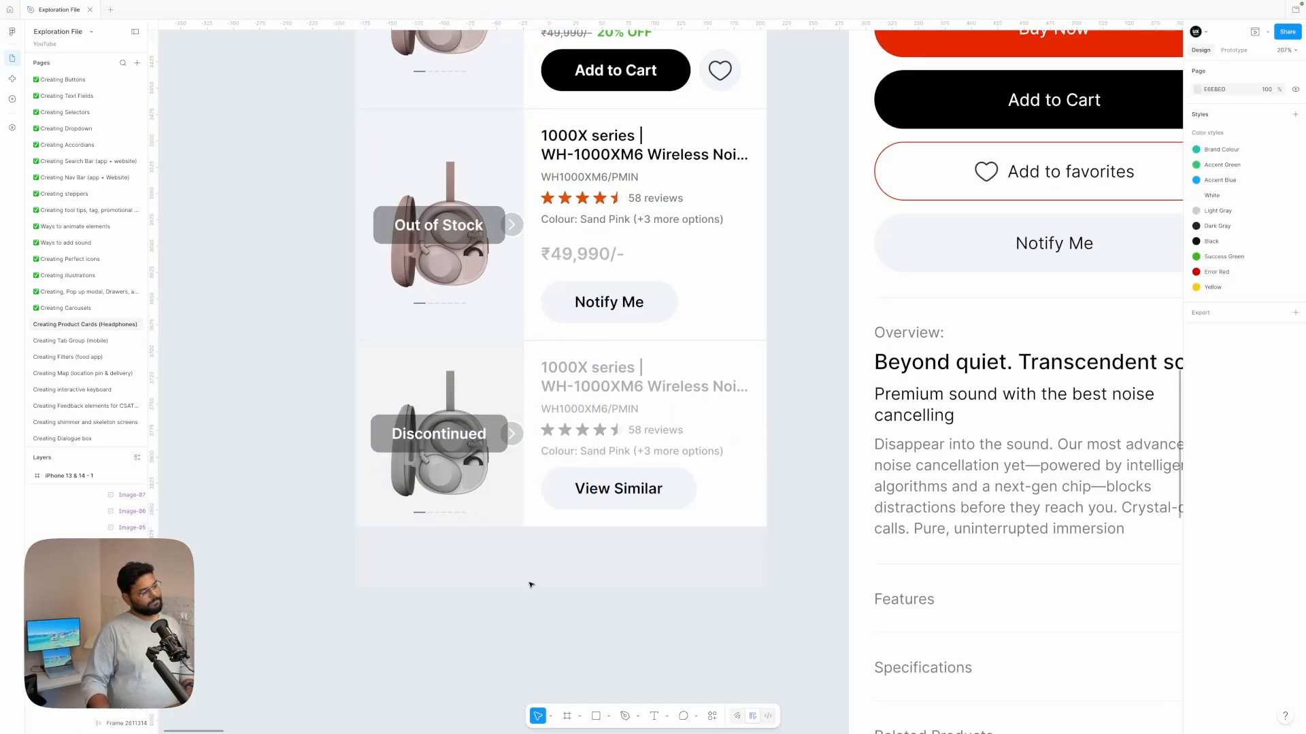
scroll(527, 584, down, 5)
scroll(523, 588, up, 4)
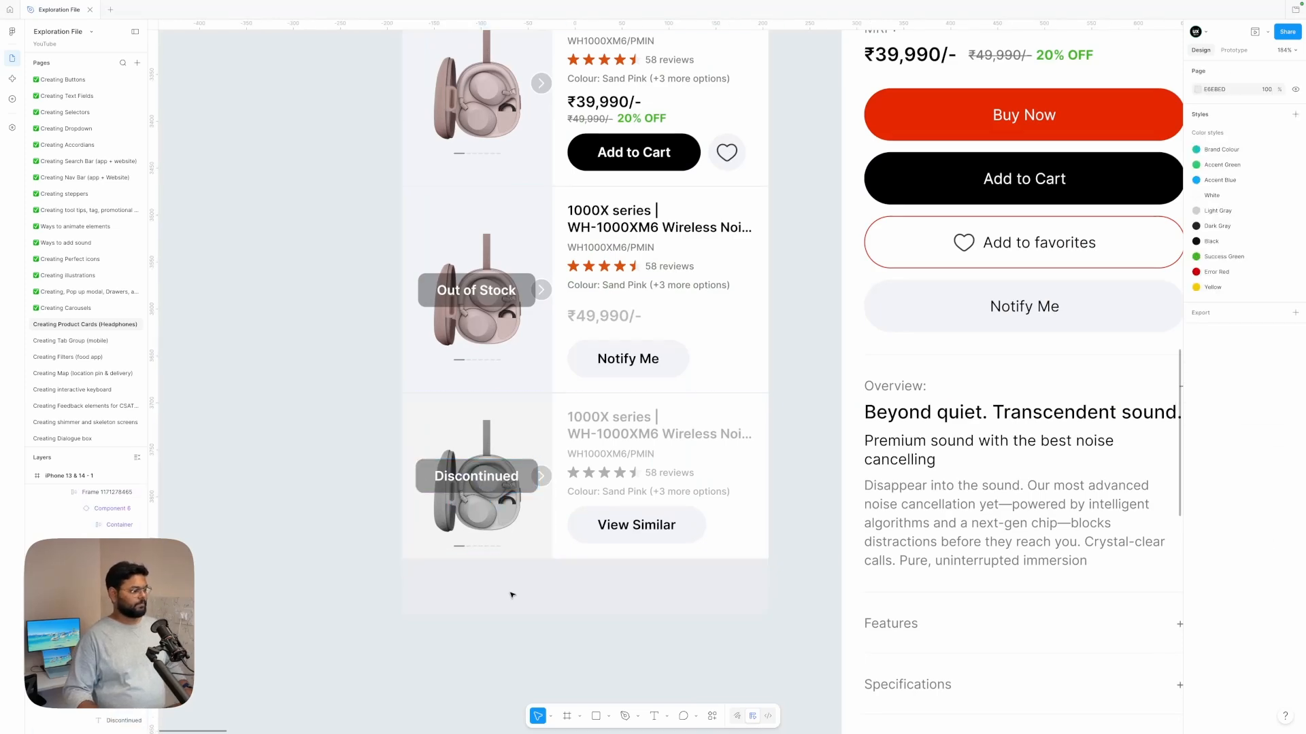
Step: Move the iPhone 13 & 14 - 2 detail frame and the Sony reference screen farther from the listing frame to widen the gaps
scroll(511, 594, down, 5)
drag(387, 403, 317, 368)
scroll(513, 507, up, 3)
click(378, 189)
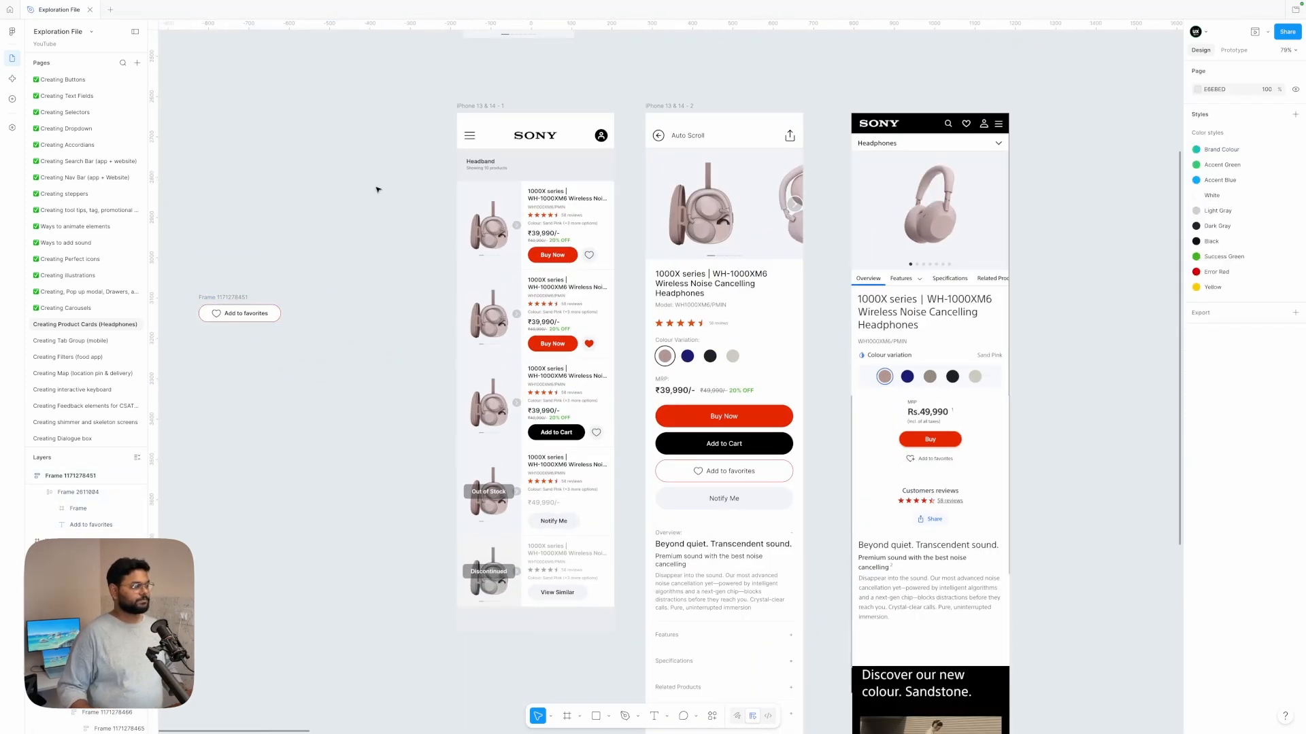
scroll(520, 212, down, 3)
drag(704, 207, 839, 207)
drag(598, 157, 694, 157)
Step: Add prototype connections from the first three product cards to the iPhone 13 & 14 - 2 detail frame
click(1233, 50)
scroll(546, 214, up, 3)
click(545, 217)
shift+click(547, 292)
shift+click(549, 360)
drag(584, 297, 784, 286)
Step: Delete the Notify Me button below Add to favorites in the iPhone 13 & 14 - 2 frame
click(641, 493)
double_click(827, 435)
double_click(805, 452)
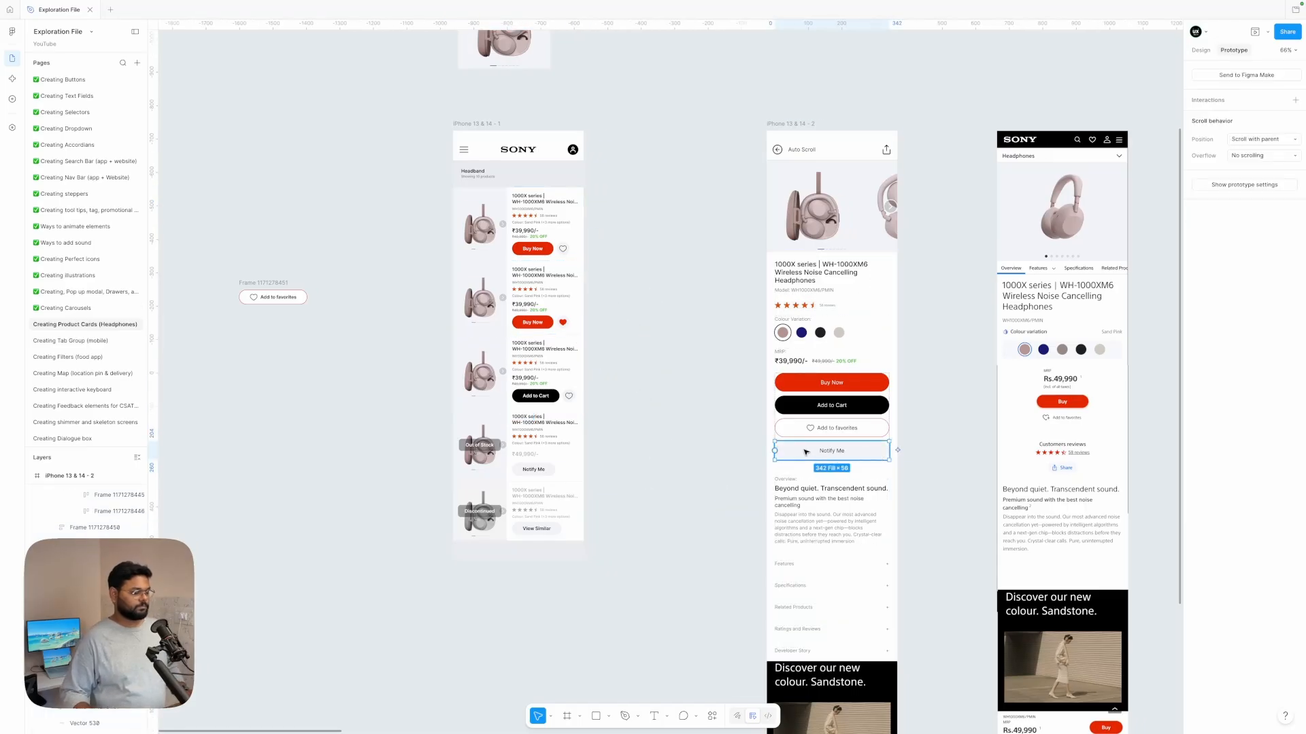
key(Delete)
click(708, 476)
Step: Open a prototype preview of the iPhone 13 & 14 - 1 frame and place it beside the frame on the canvas
click(342, 384)
click(478, 124)
scroll(344, 225, left, 1)
click(299, 301)
scroll(1090, 299, left, 1)
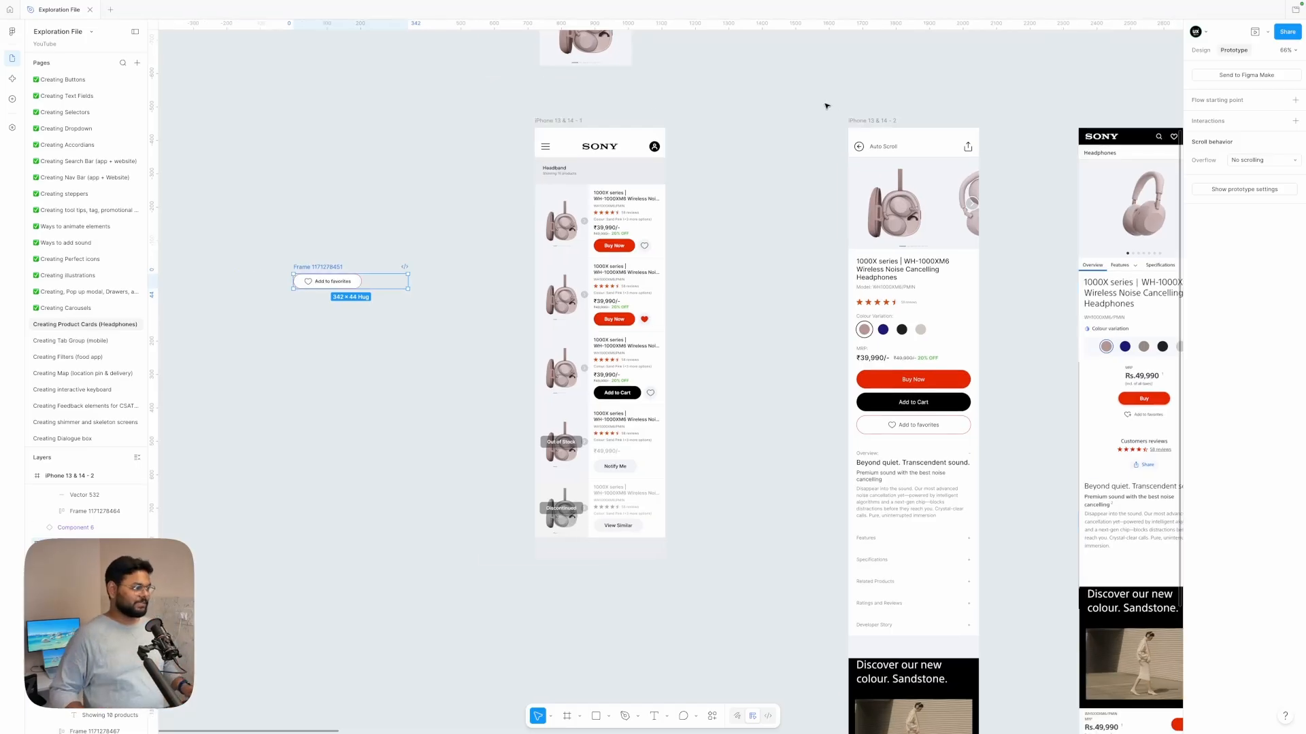
click(574, 122)
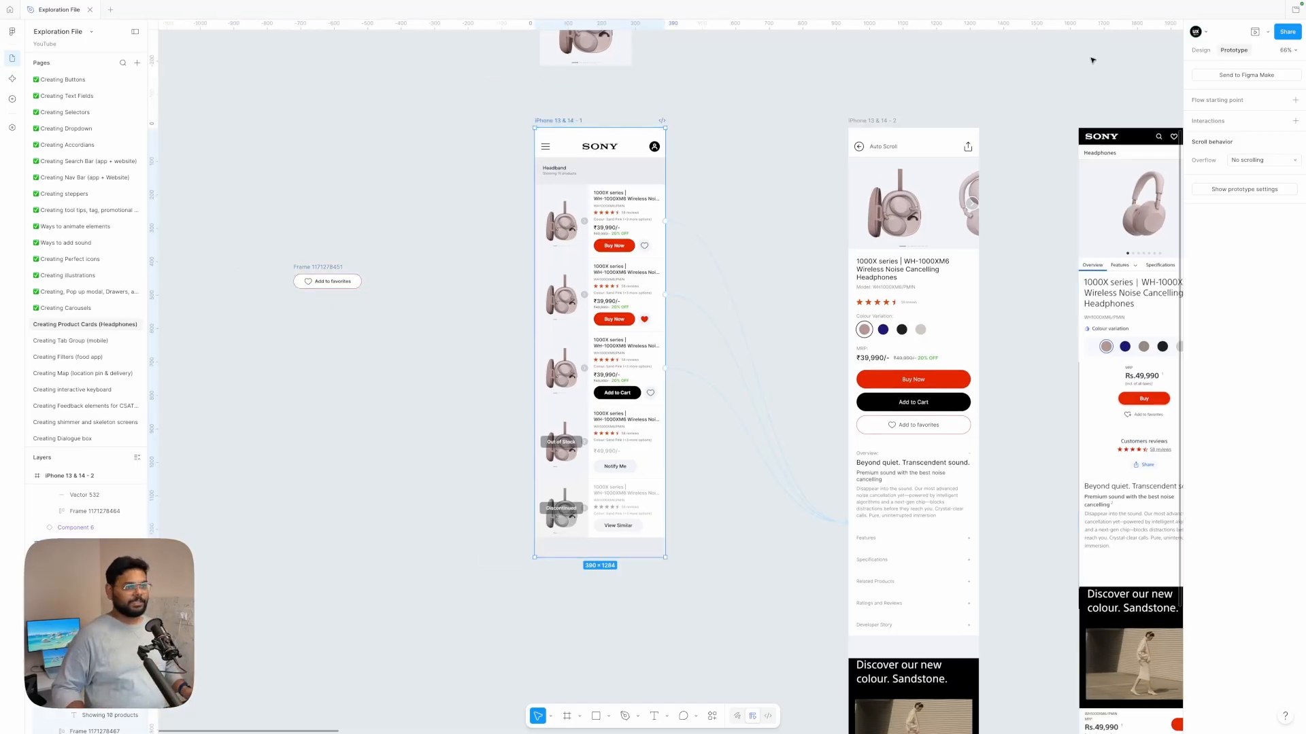
click(1255, 32)
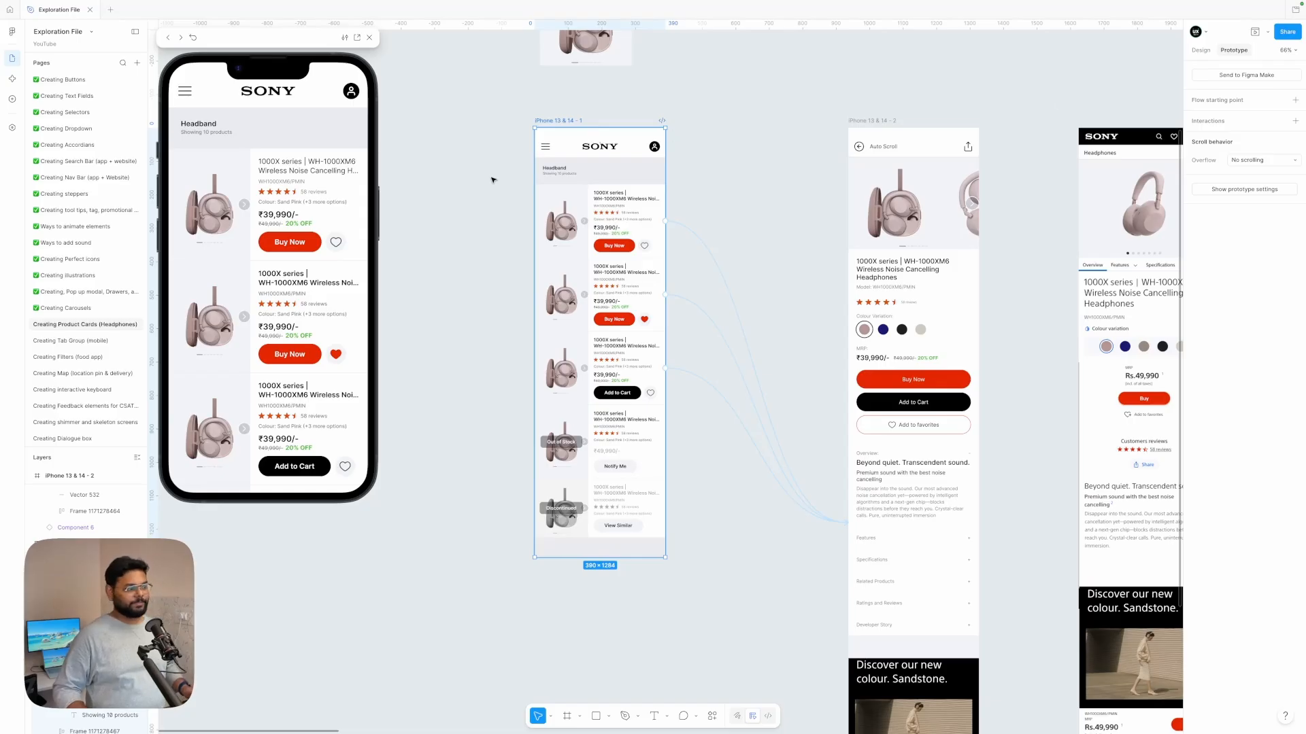
drag(302, 43, 421, 106)
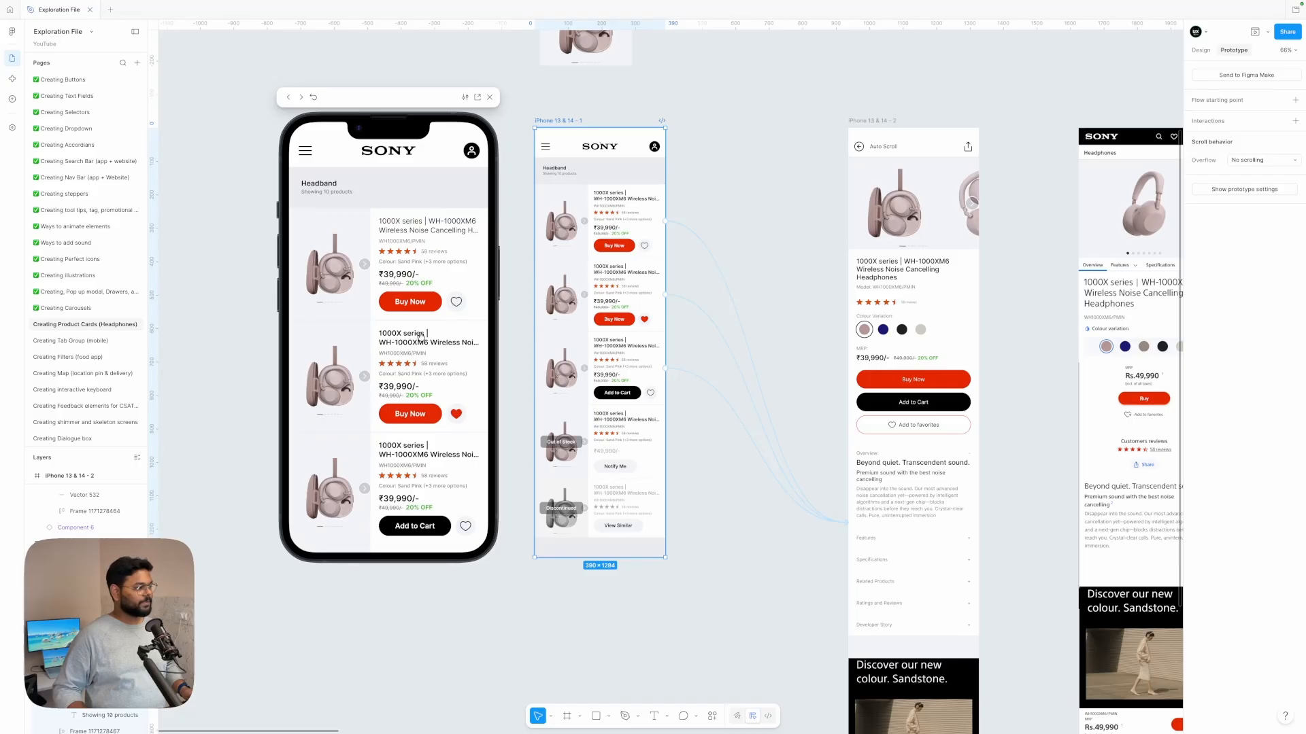
Step: Test the product image carousels of the first two cards in the preview
click(365, 264)
click(297, 268)
click(297, 268)
click(364, 267)
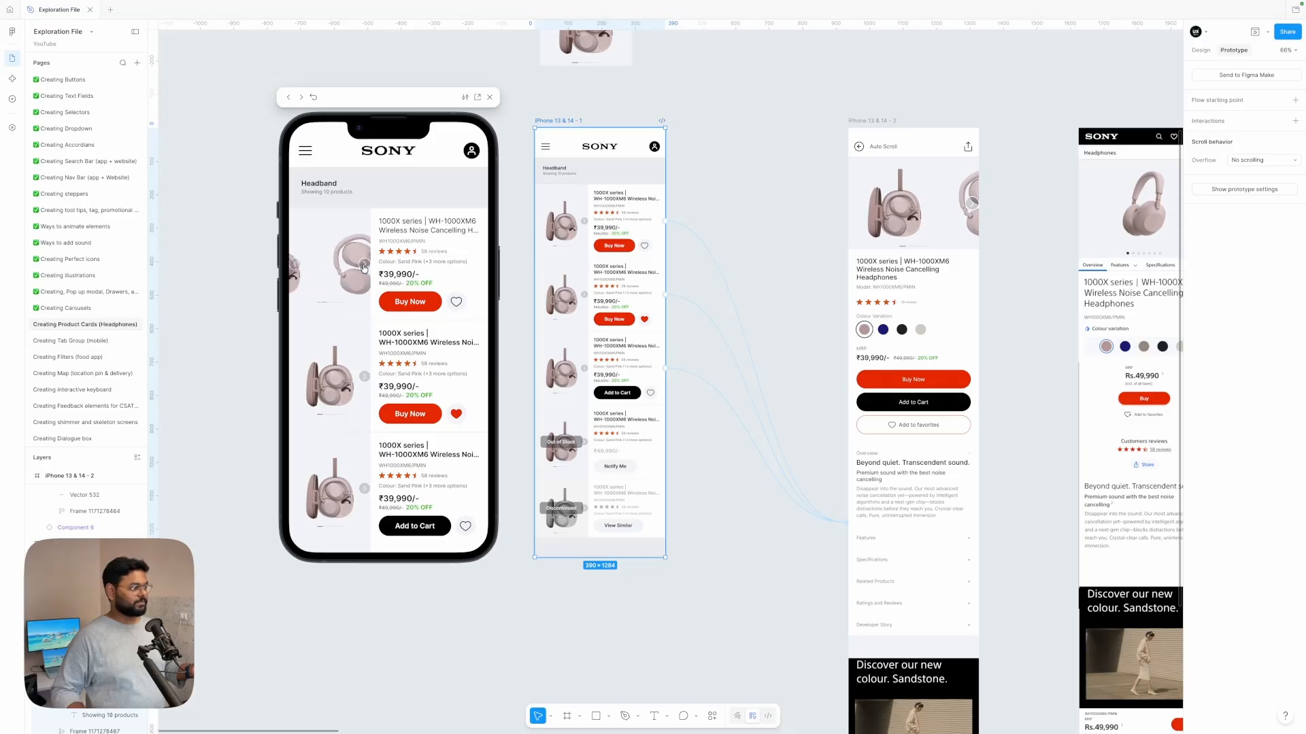
click(362, 378)
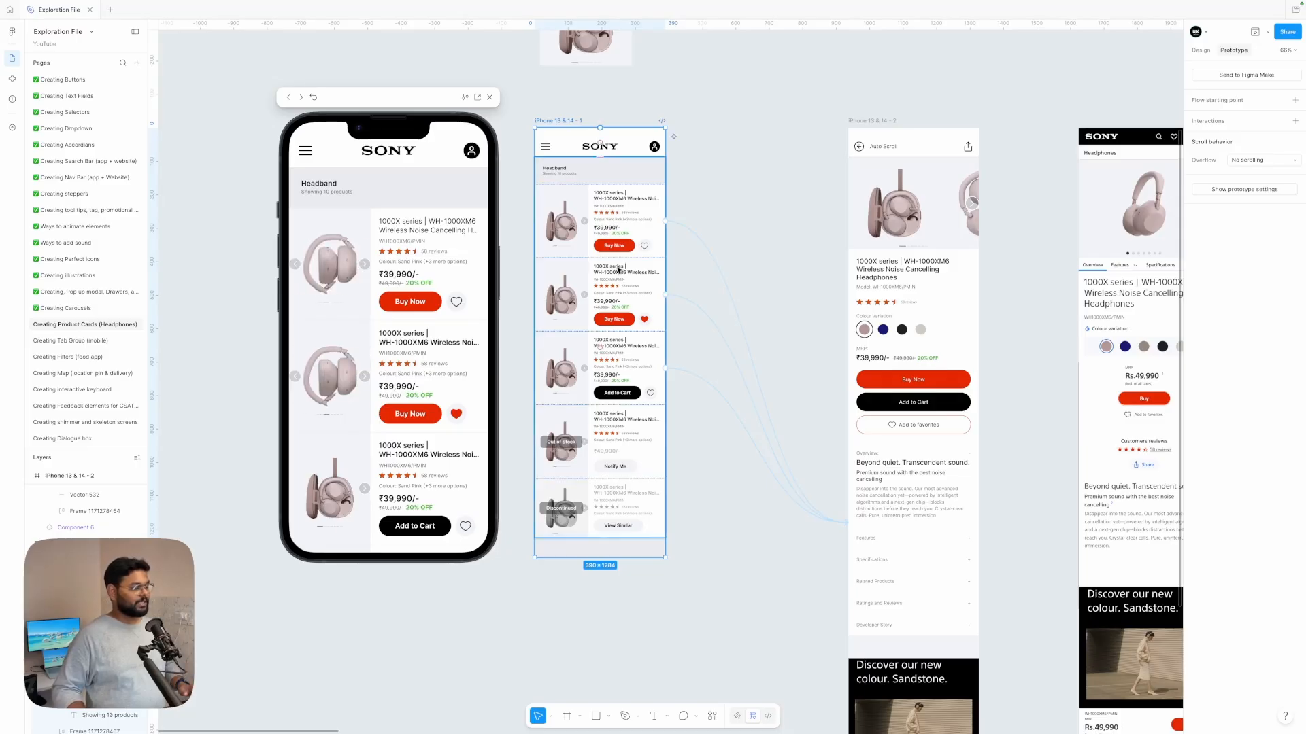
Step: Set the maximum lines of the second product card's title to 3 in its truncation settings
scroll(619, 269, up, 3)
double_click(618, 269)
double_click(618, 270)
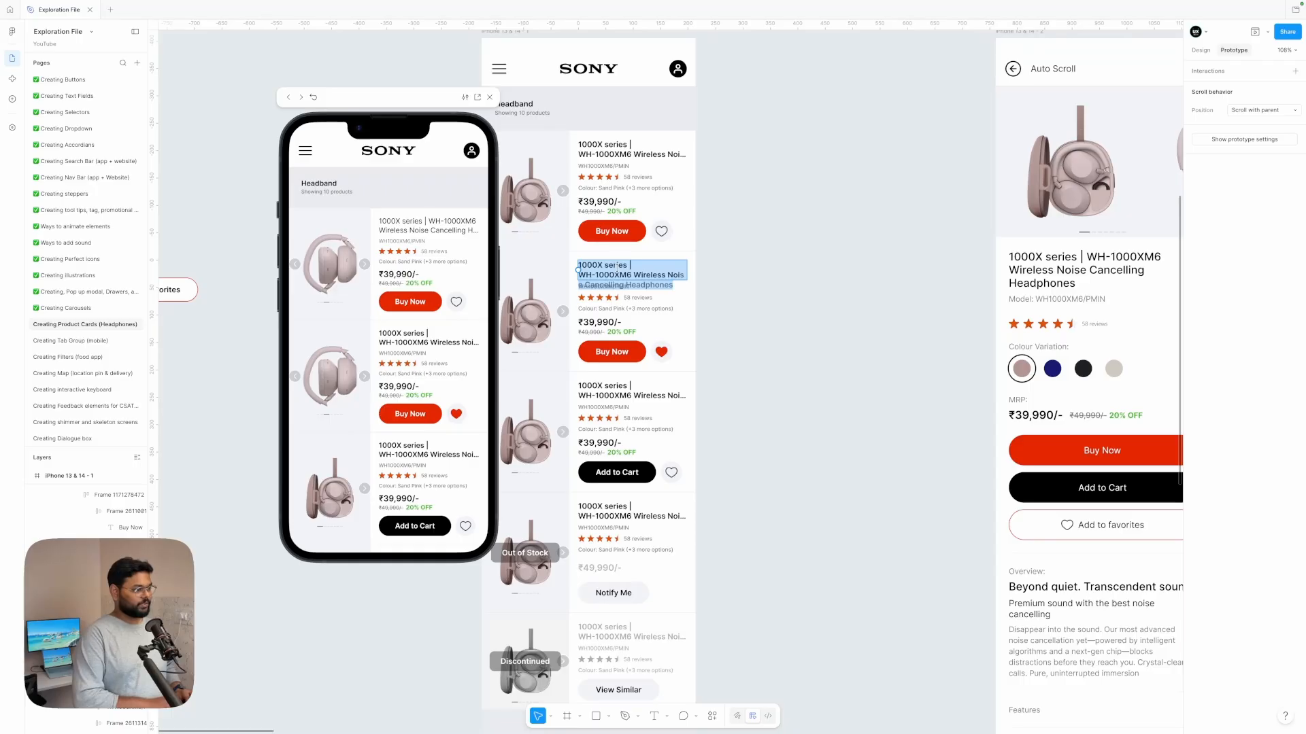
key(Escape)
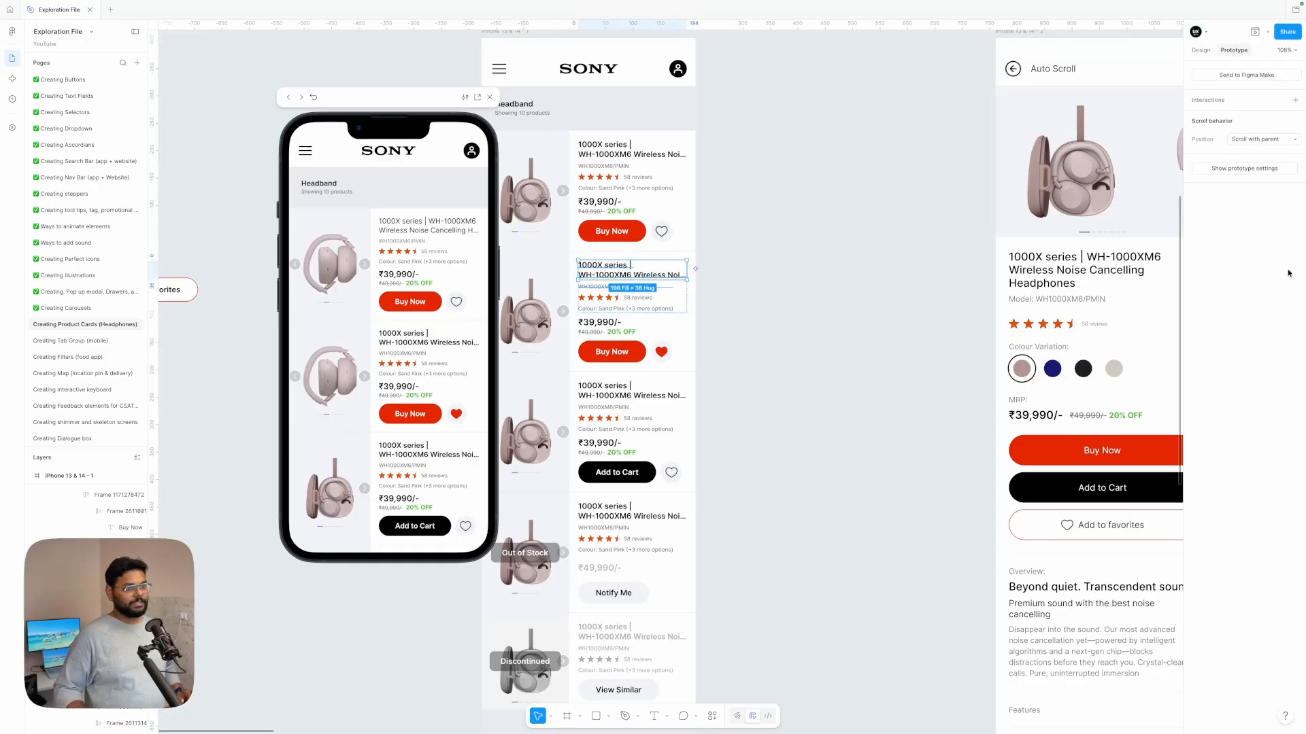
click(1201, 51)
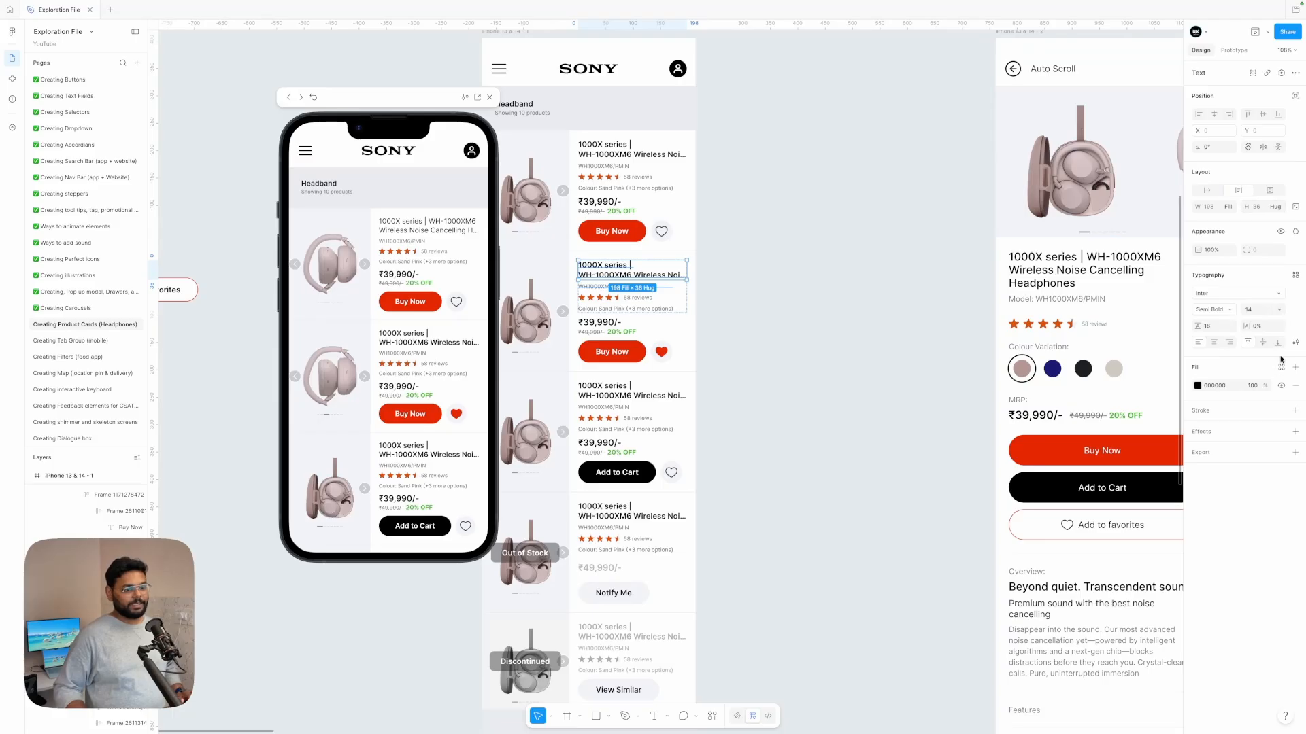
click(1296, 342)
click(1151, 557)
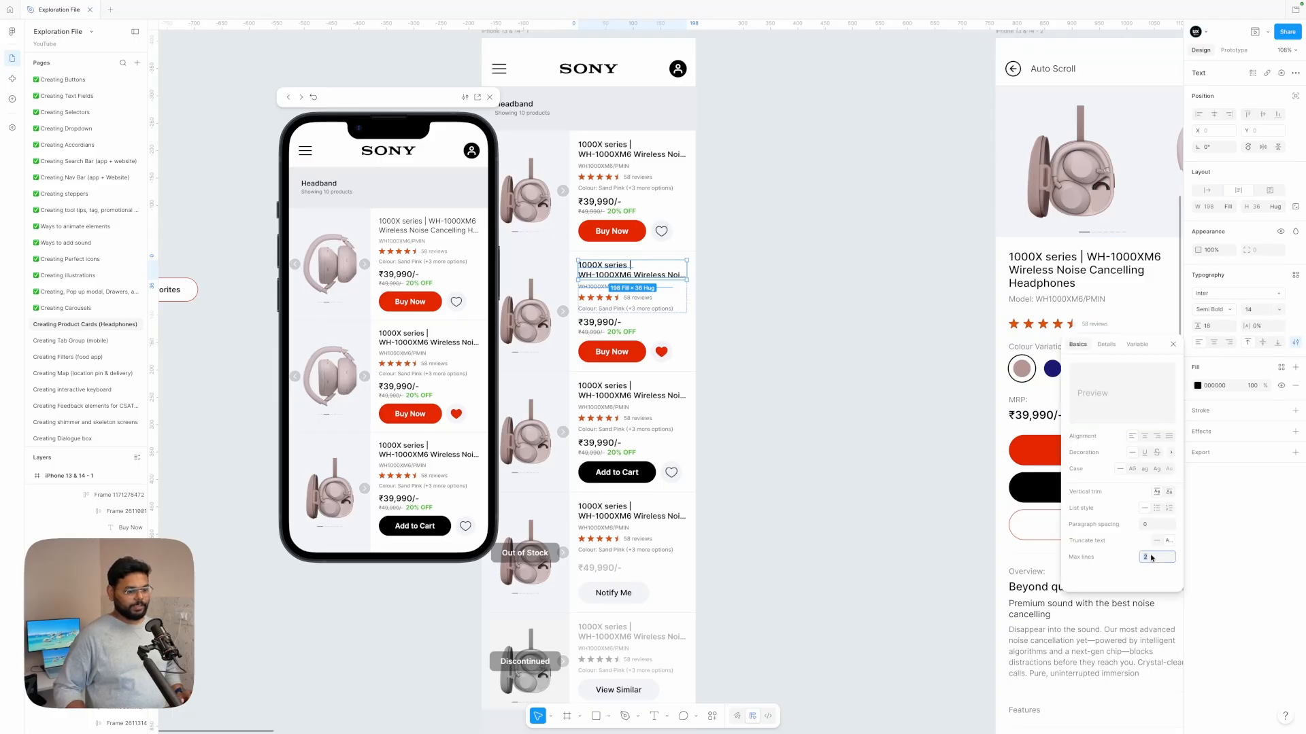
text(3)
key(Return)
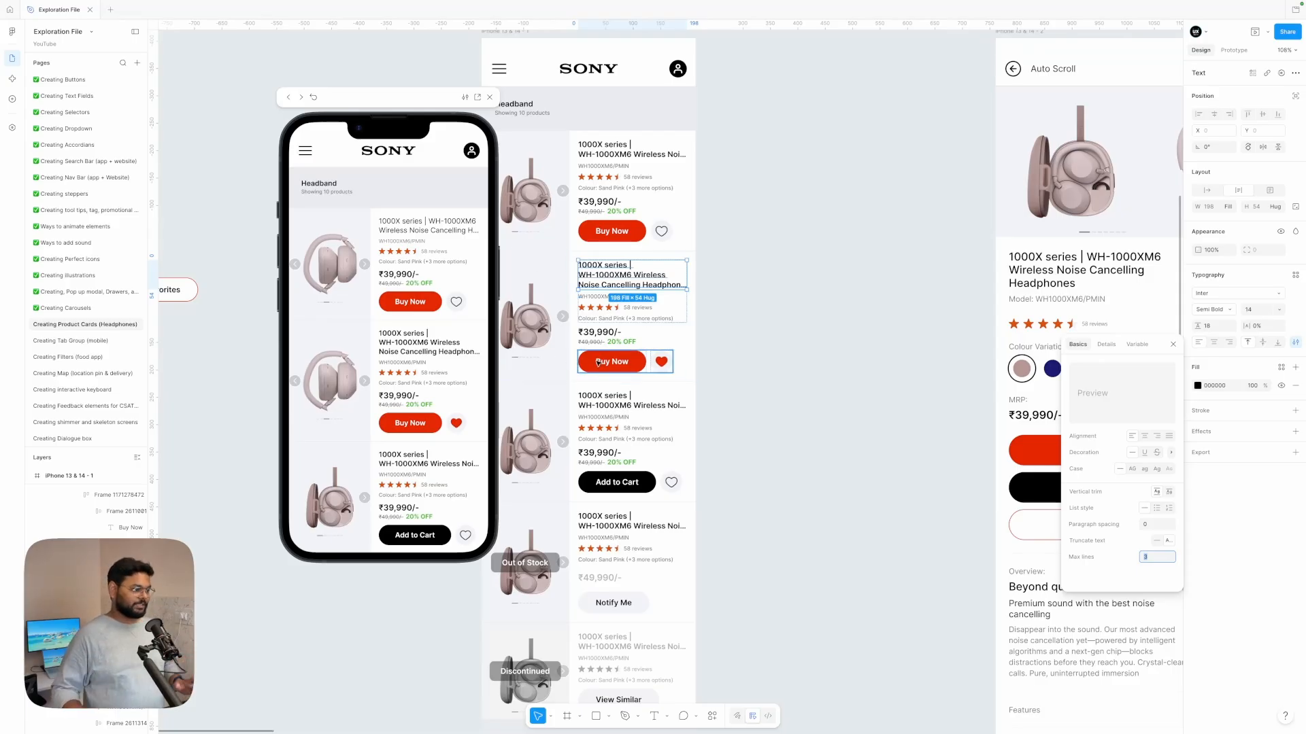
click(781, 356)
Step: Review the listing frame's product cards, from the Buy Now and favourite states to Out of Stock and Discontinued
scroll(834, 327, left, 3)
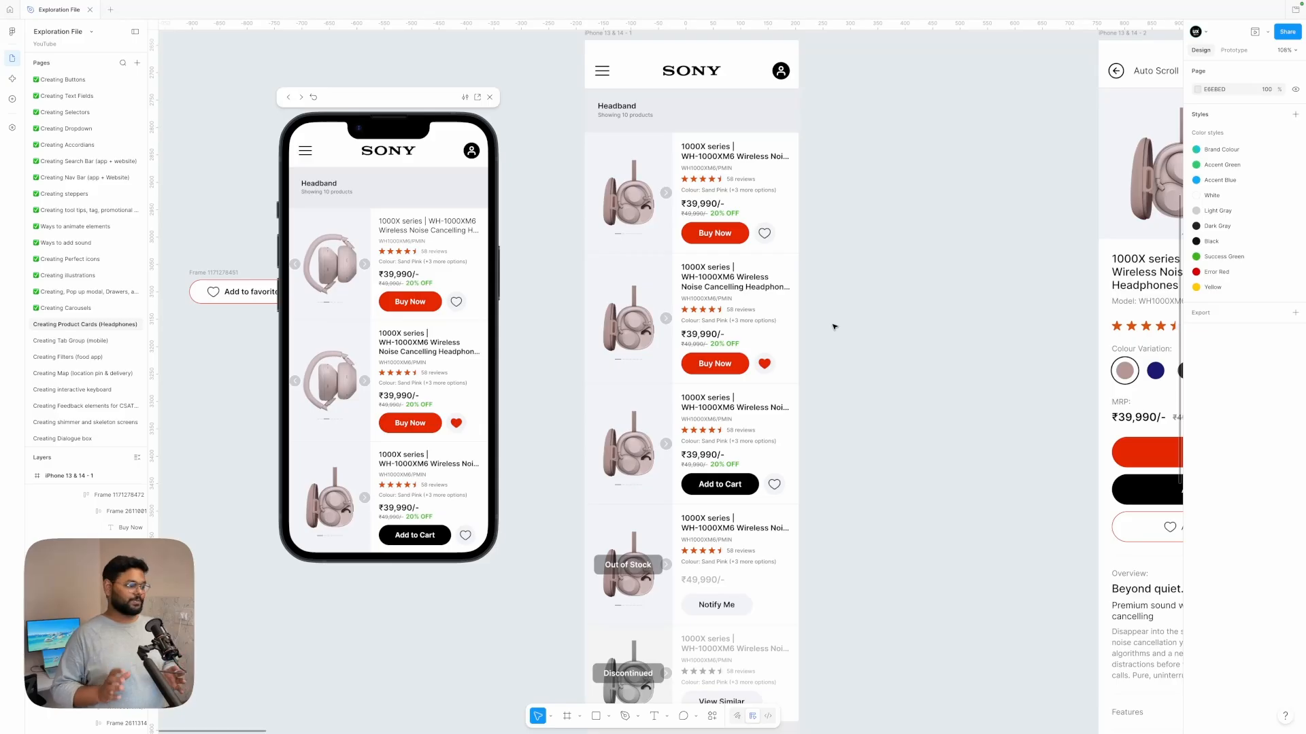
scroll(835, 327, down, 1)
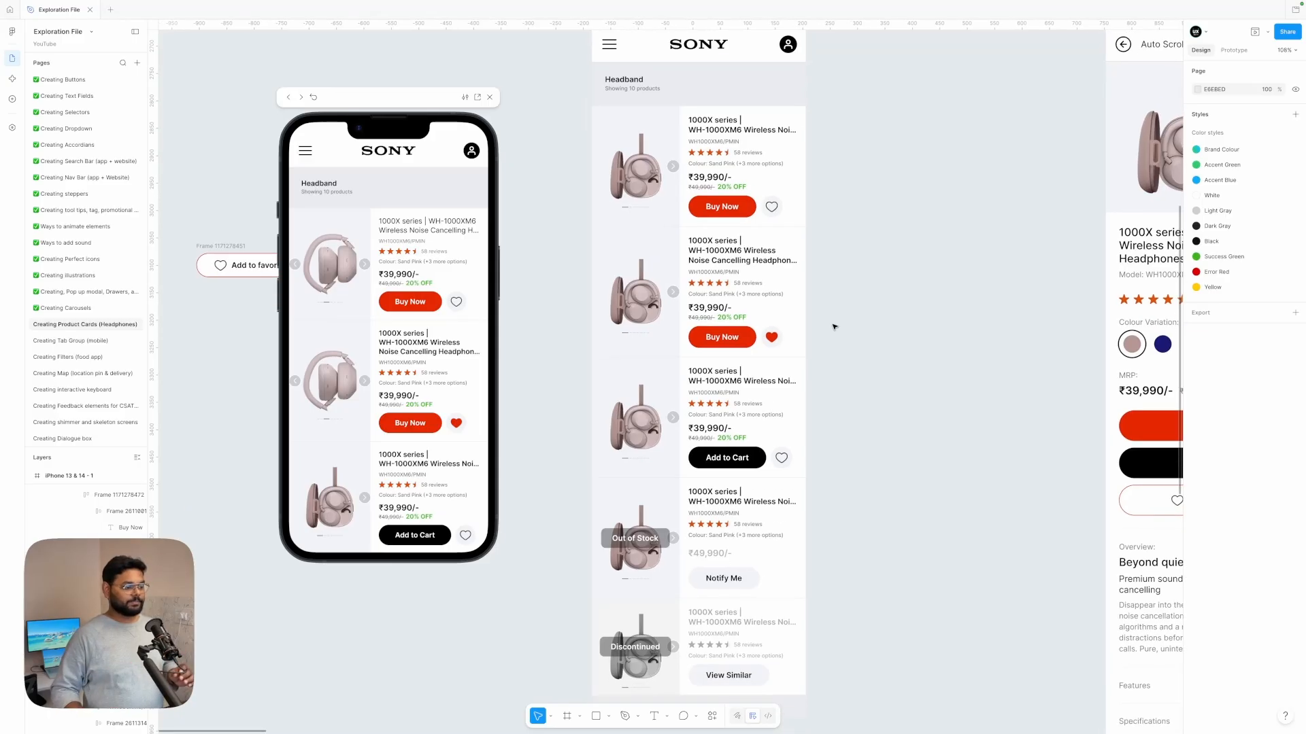
scroll(835, 327, down, 2)
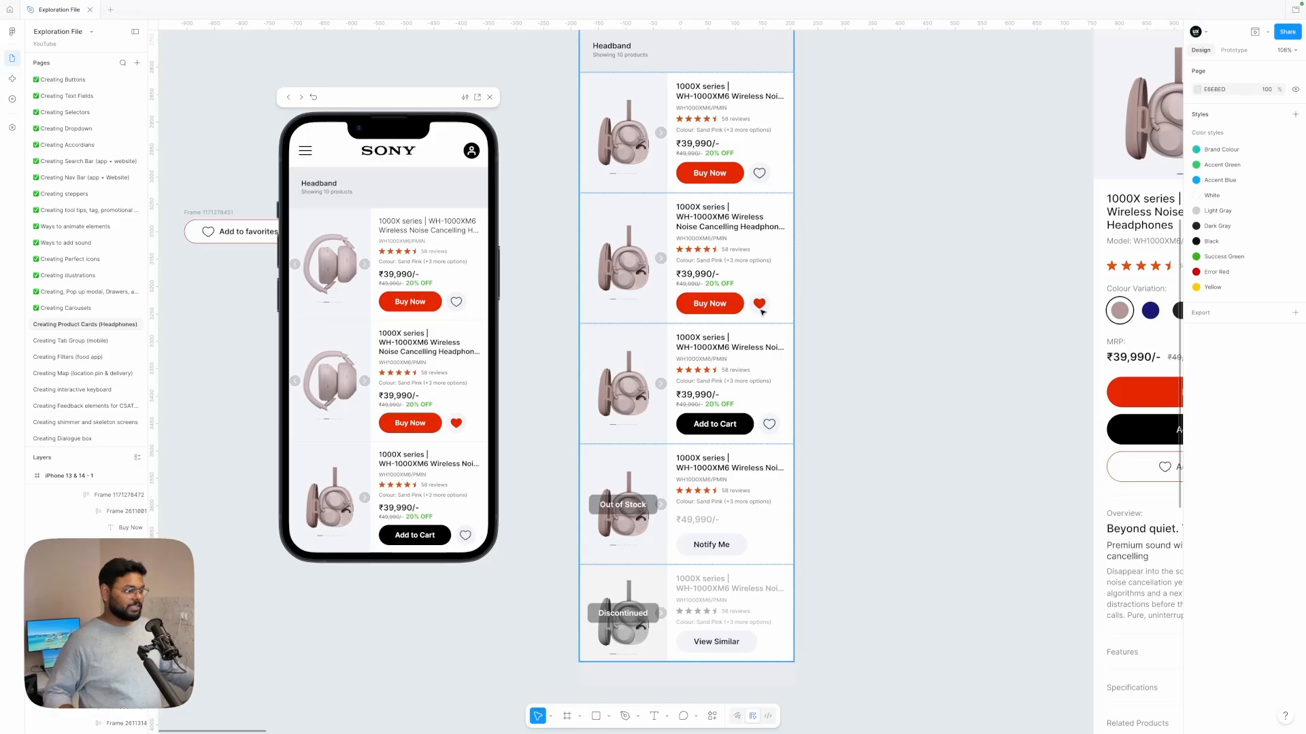
scroll(762, 312, down, 2)
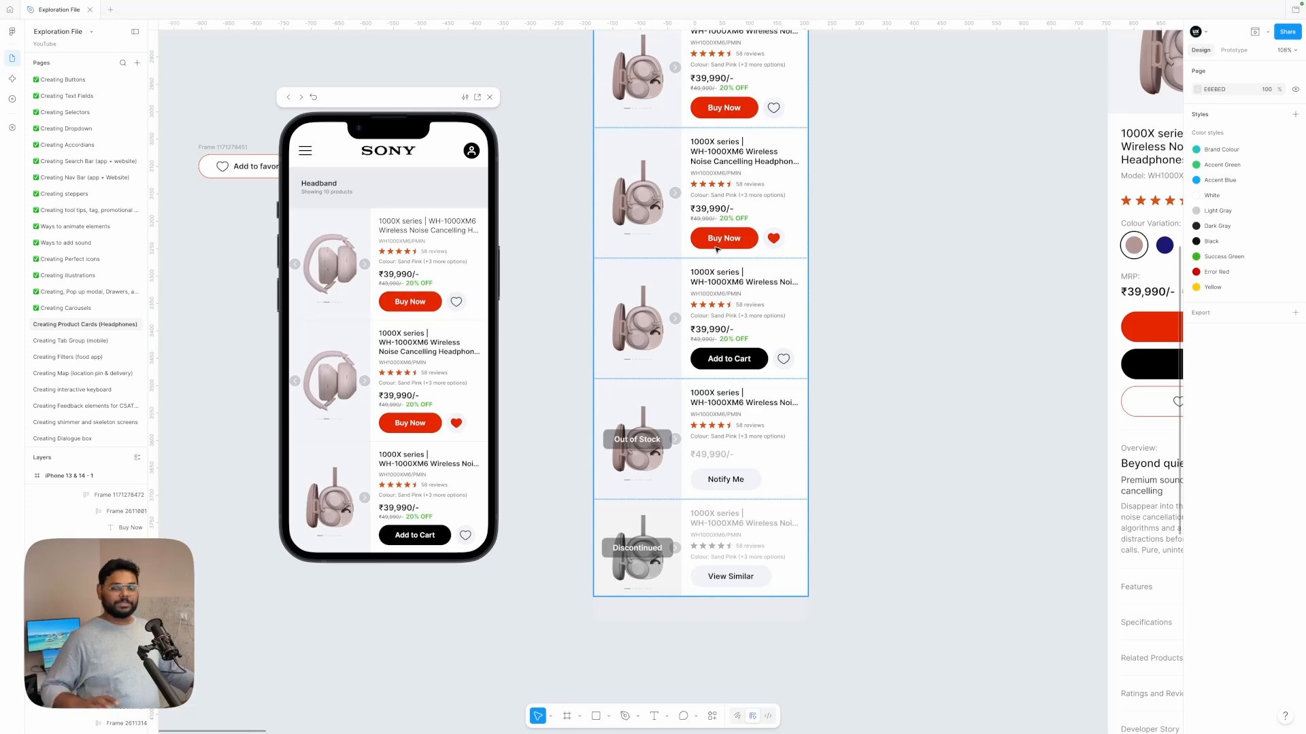
scroll(716, 249, down, 2)
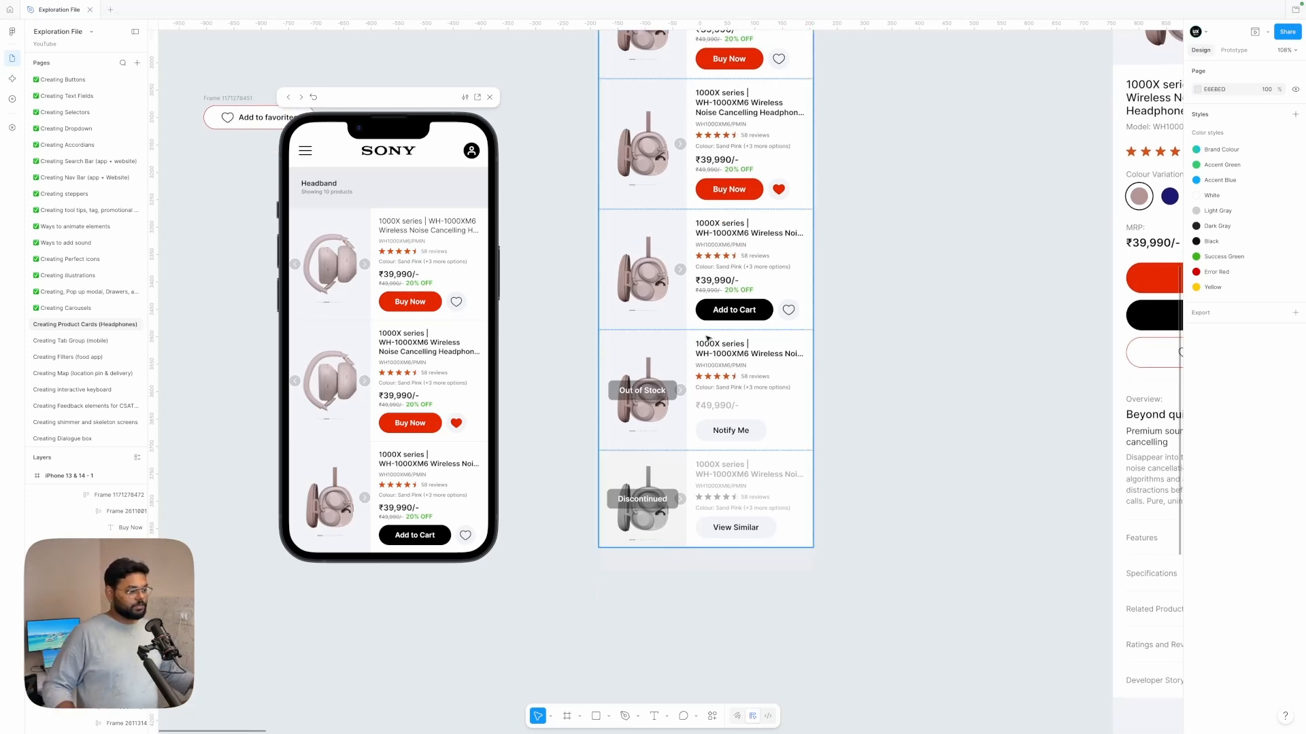
scroll(706, 421, down, 1)
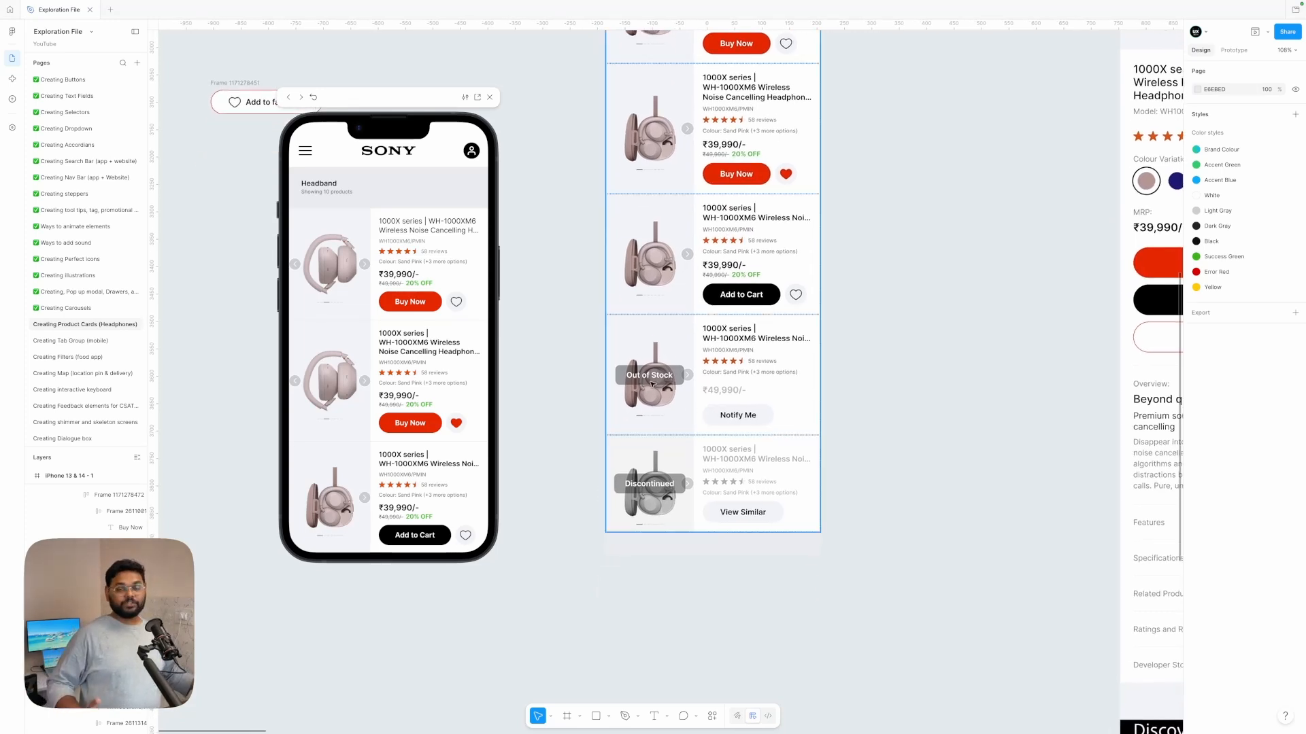
scroll(710, 391, down, 1)
scroll(710, 391, right, 1)
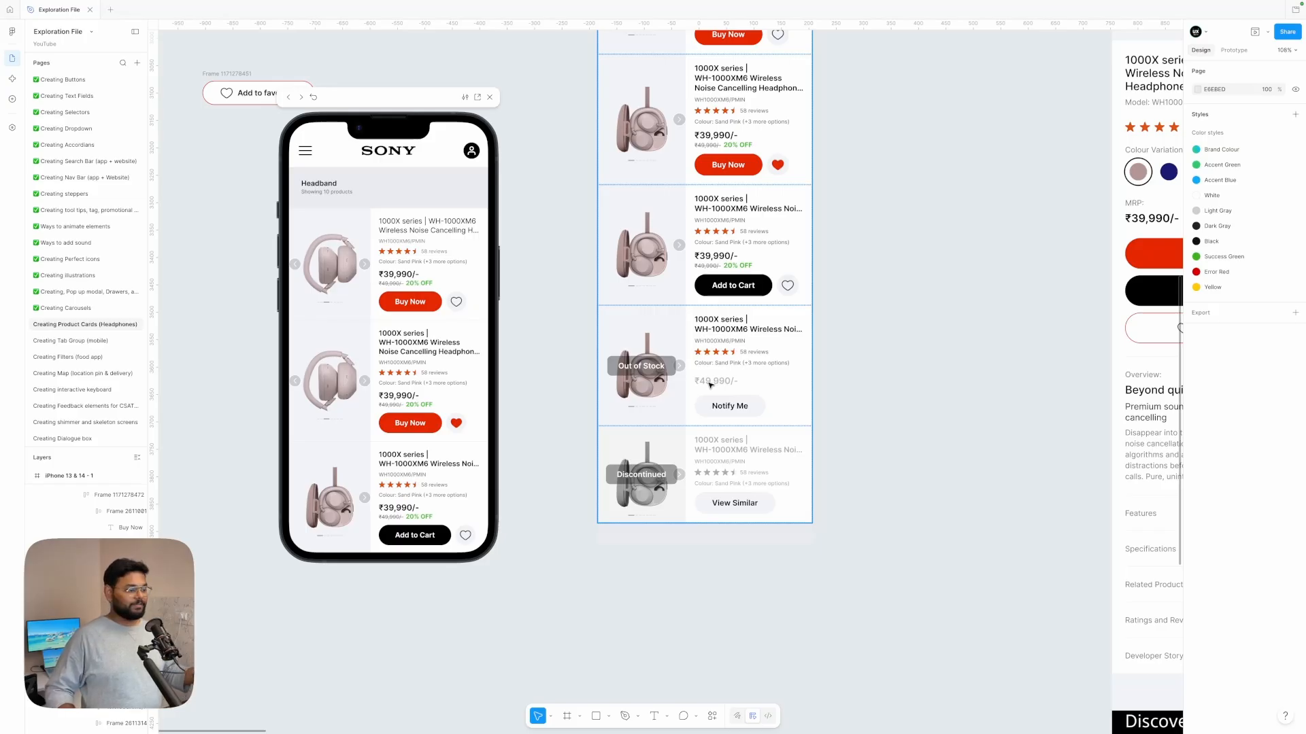
scroll(708, 384, down, 1)
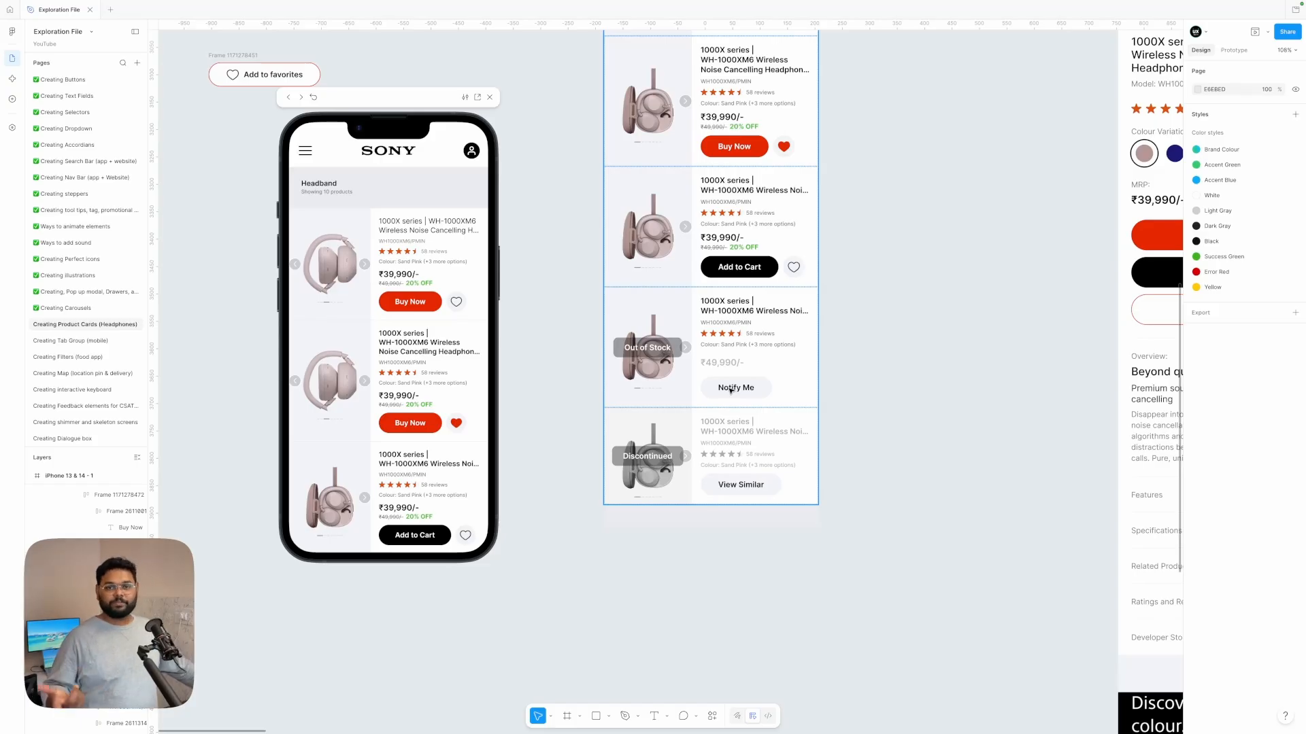
scroll(730, 390, down, 2)
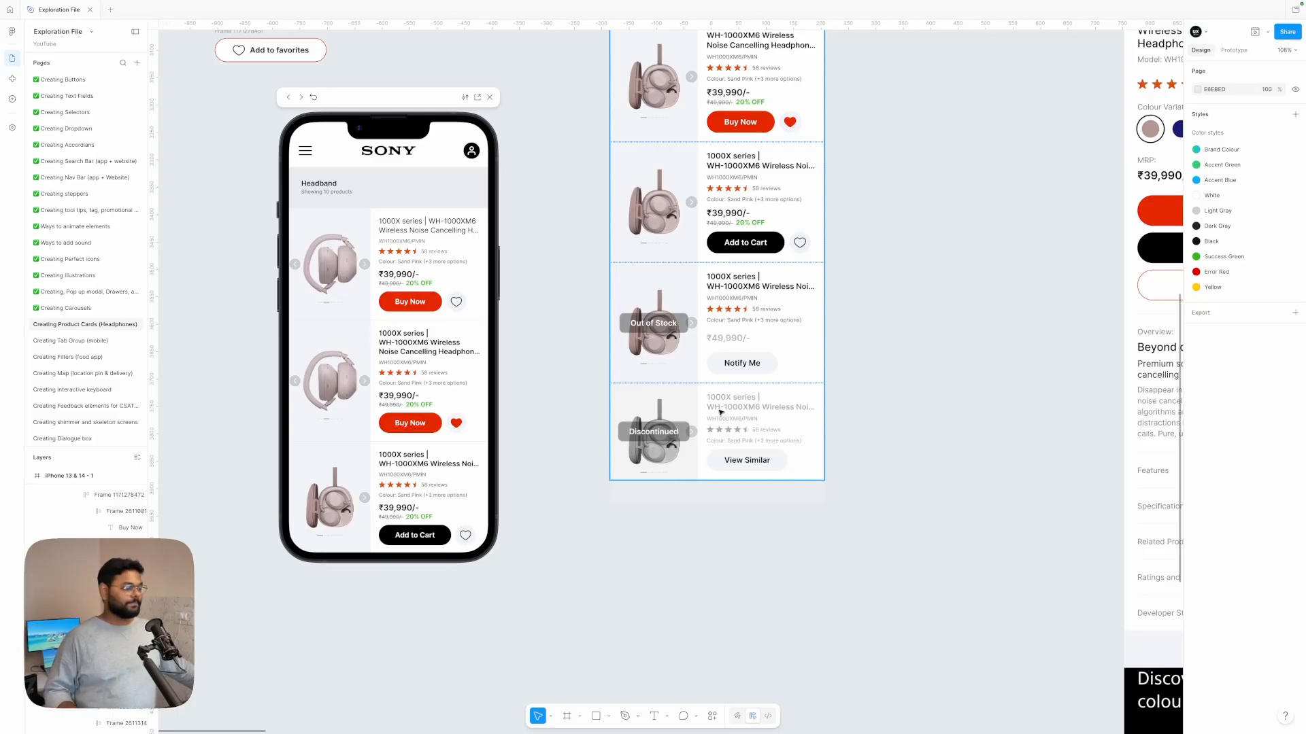
scroll(720, 411, up, 5)
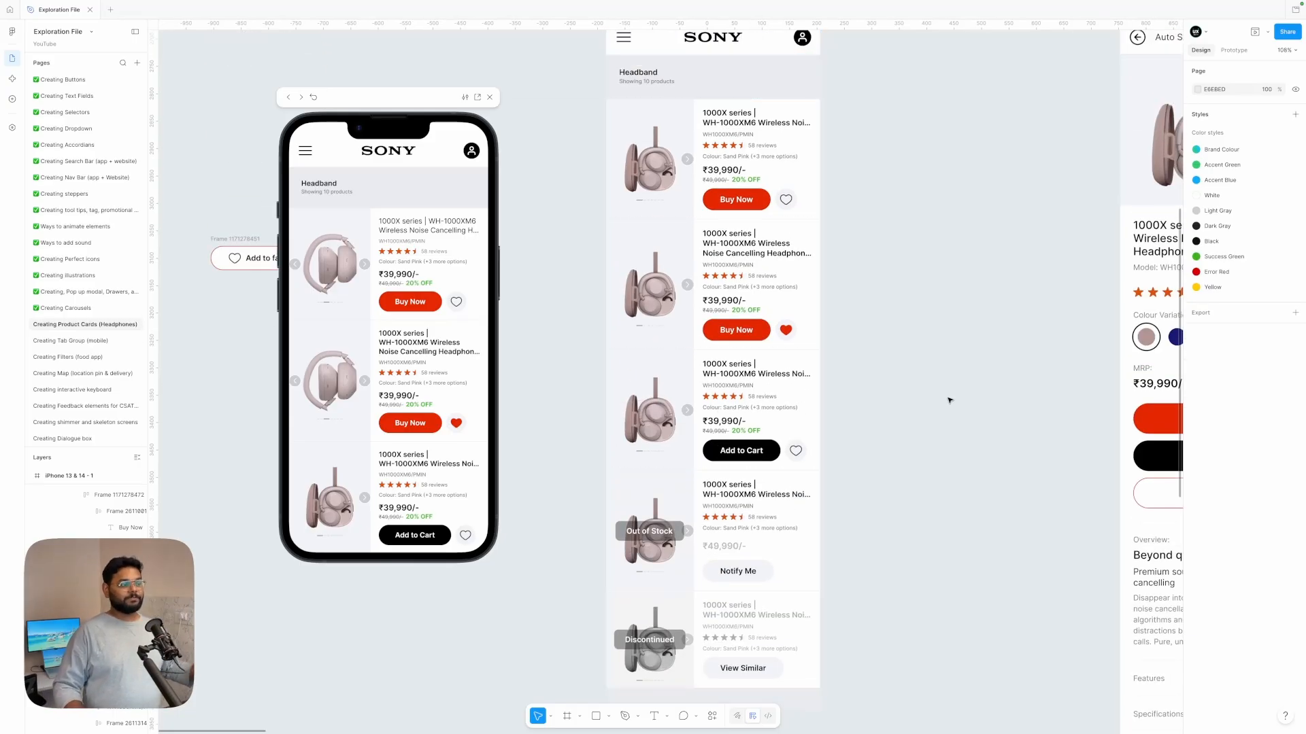
scroll(926, 398, down, 1)
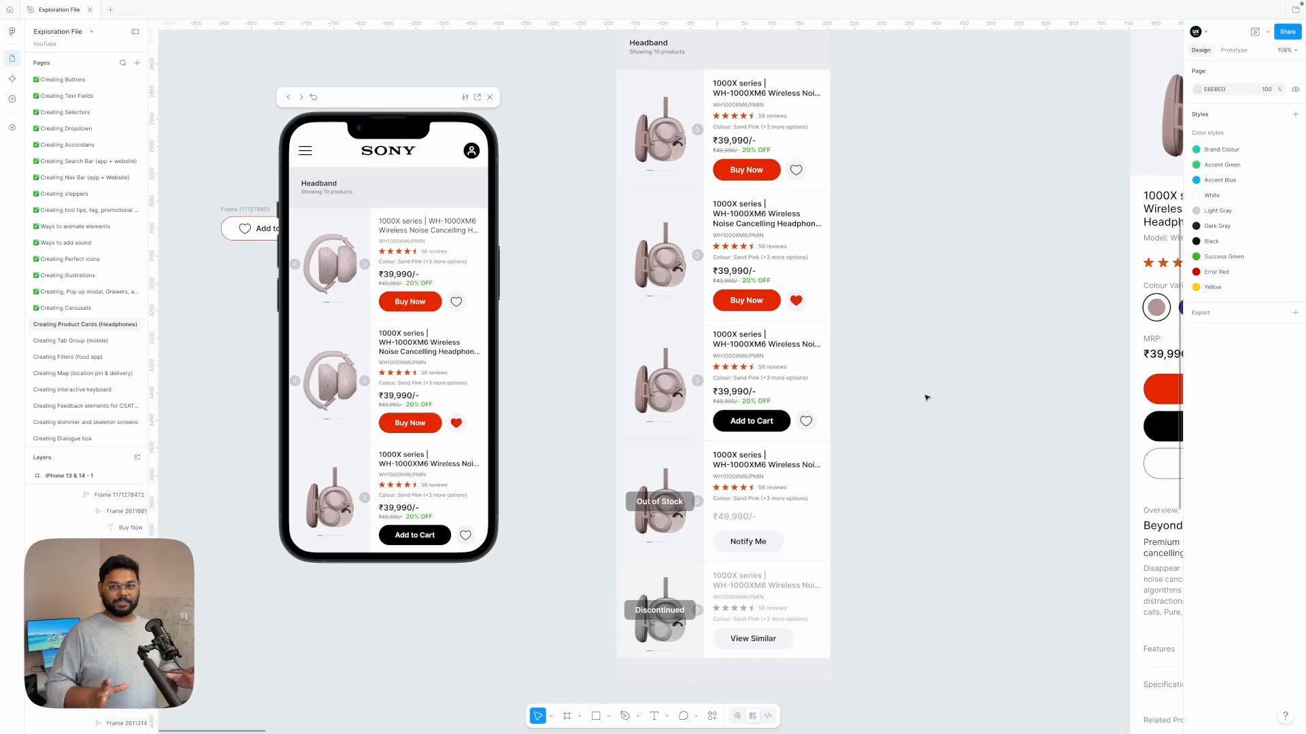
Step: Duplicate the iPhone 13 & 14 - 1 frame beside the original and switch the copy's five product cards to vertical auto layout
scroll(926, 398, down, 5)
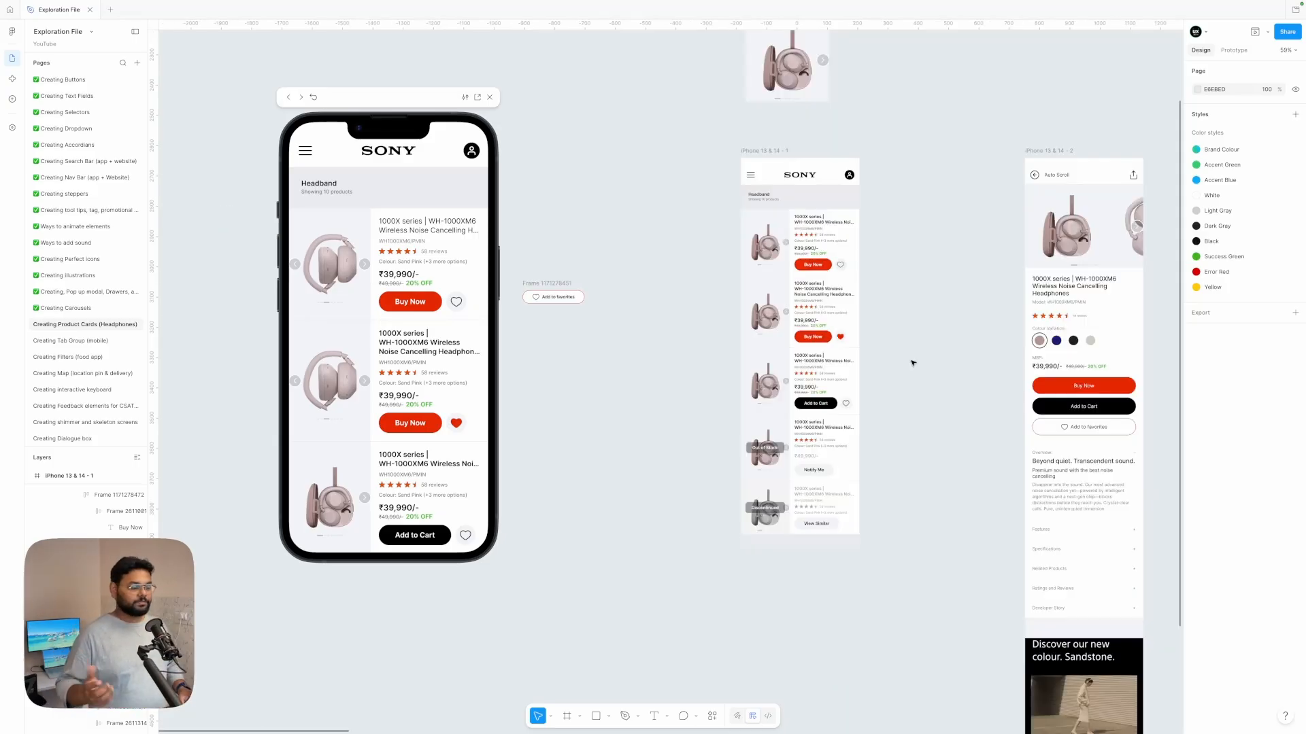
drag(673, 166, 804, 166)
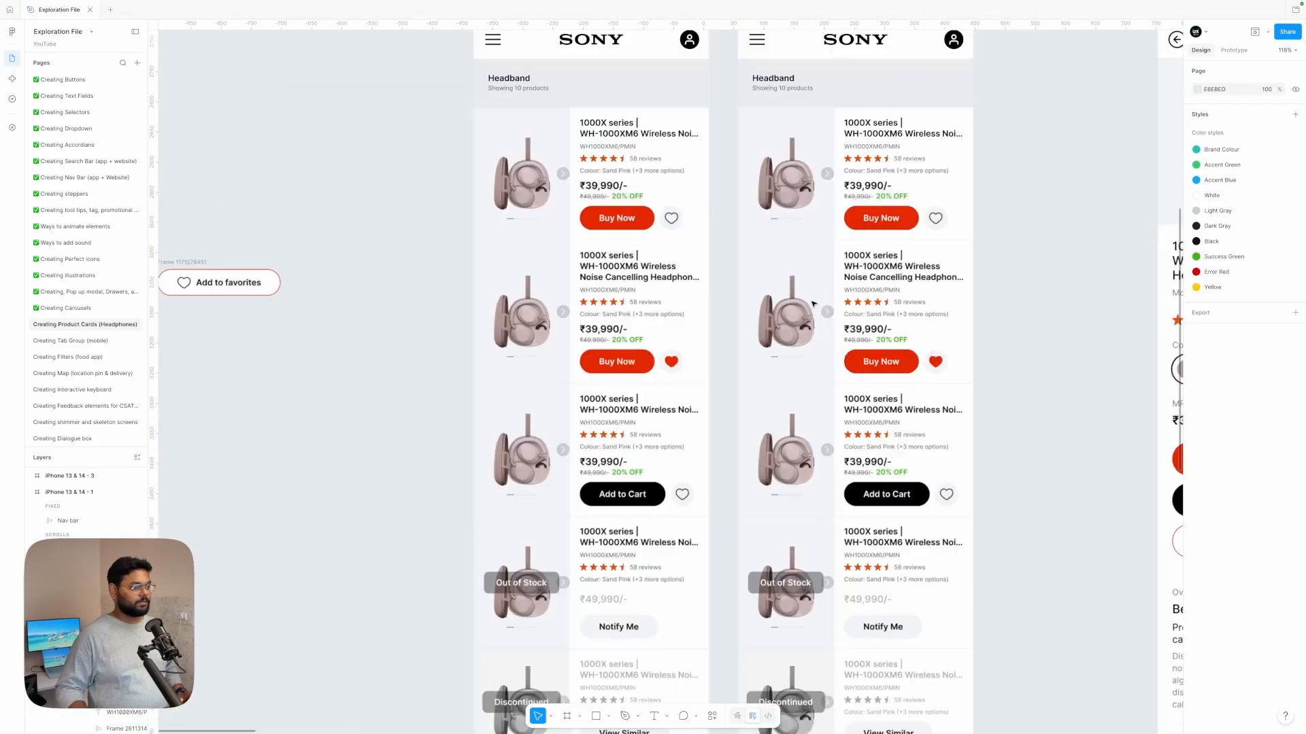
scroll(813, 304, up, 2)
double_click(782, 259)
shift+click(843, 374)
scroll(821, 408, down, 4)
shift+click(827, 472)
click(956, 181)
double_click(826, 204)
shift+click(821, 395)
shift+click(827, 476)
shift+click(833, 558)
click(1227, 191)
Step: Extend the duplicated listing frame's height to 2714 so all vertical cards fit inside
double_click(767, 251)
click(789, 55)
click(790, 74)
scroll(790, 272, down, 5)
drag(789, 283, 789, 592)
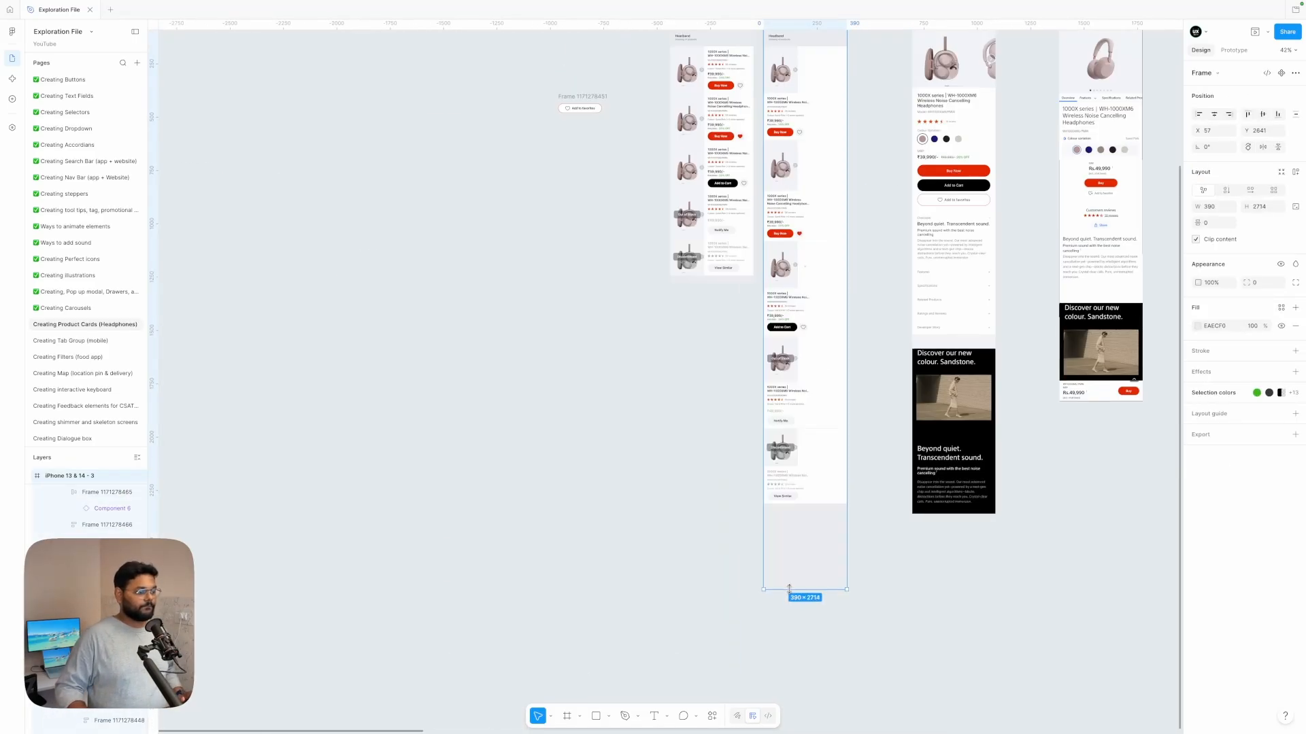
Step: Set the width of the image and details sections in all five vertical cards to fill the container
scroll(789, 272, up, 5)
double_click(734, 153)
shift+click(735, 357)
click(735, 153)
shift+click(737, 252)
double_click(738, 357)
shift+click(738, 463)
scroll(758, 281, down, 5)
shift+double_click(759, 281)
shift+click(754, 354)
shift+double_click(744, 469)
shift+click(740, 542)
scroll(741, 542, down, 3)
shift+click(744, 530)
click(1229, 207)
click(1187, 239)
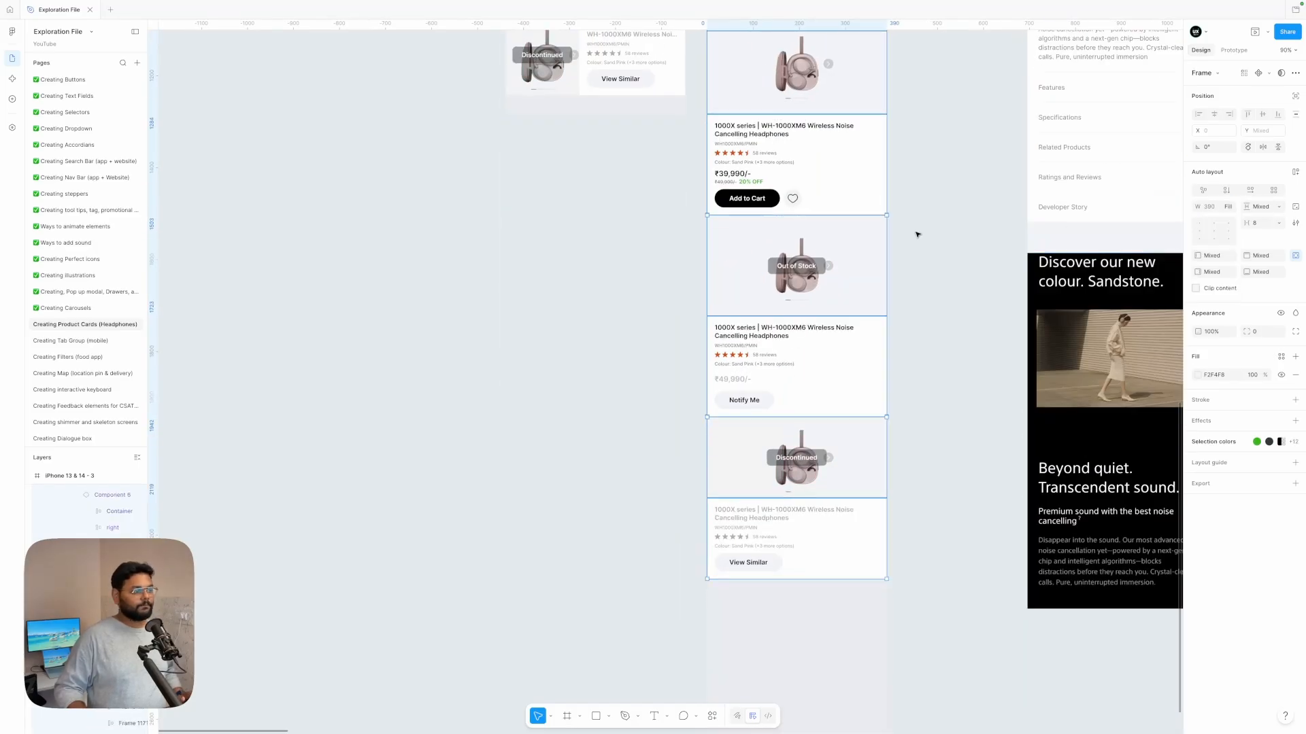
click(921, 234)
Step: Set the height of the image sections in all five vertical cards to hug their contents
scroll(921, 233, up, 9)
double_click(842, 234)
shift+click(786, 406)
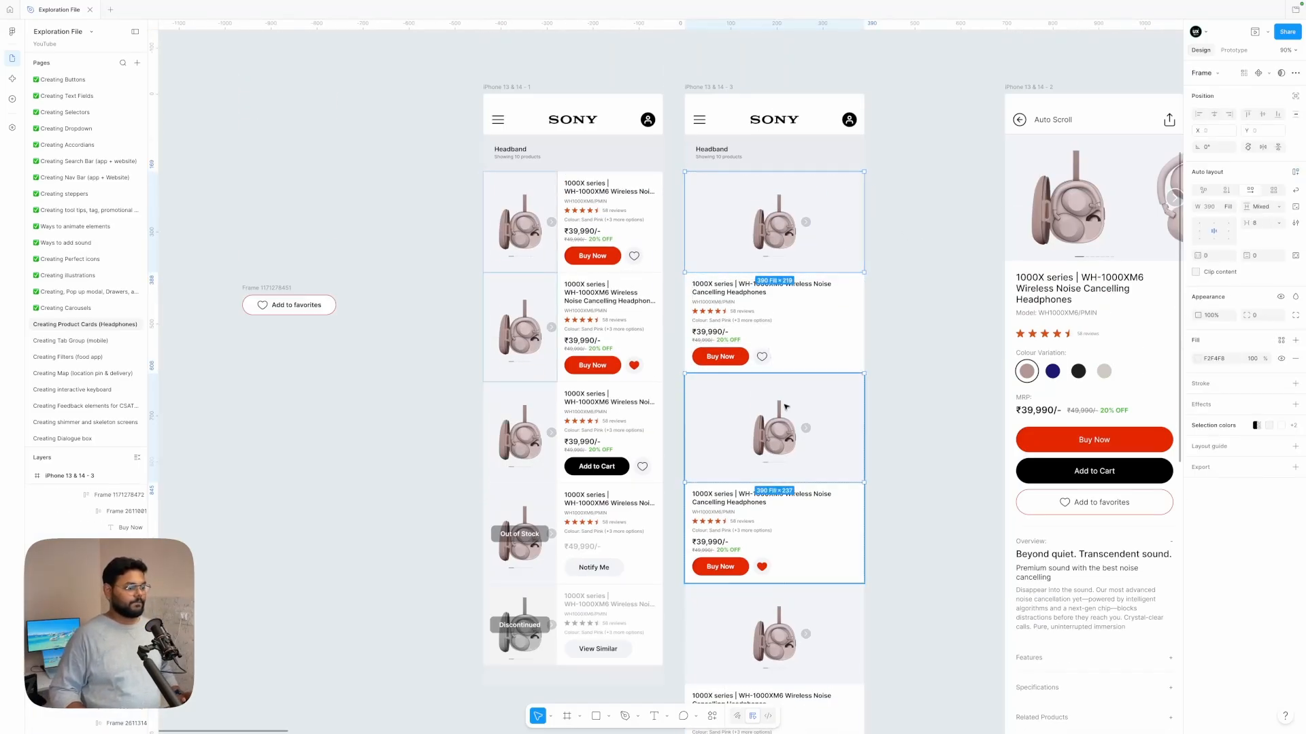
shift+double_click(786, 615)
scroll(785, 544, down, 5)
shift+double_click(786, 520)
scroll(785, 490, down, 4)
shift+double_click(786, 442)
click(1278, 206)
click(1244, 223)
scroll(941, 193, up, 8)
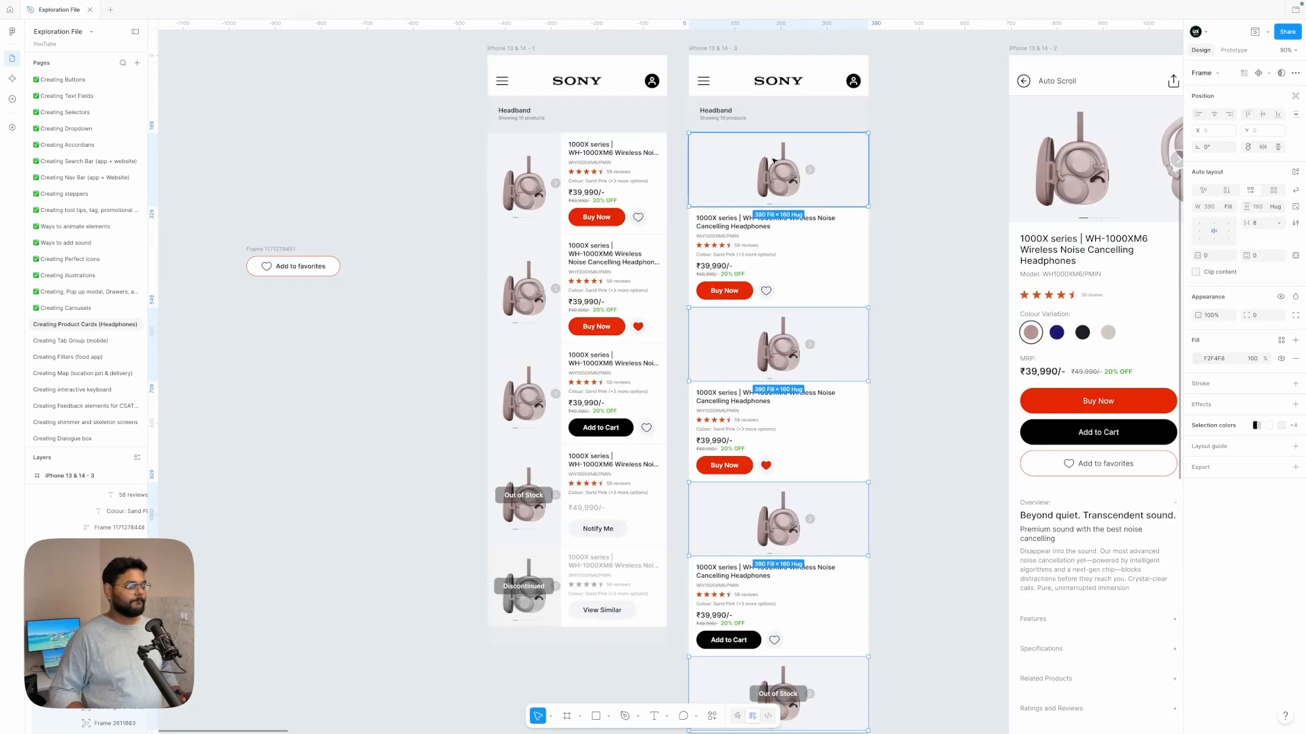
Step: Select the product image components in all five vertical cards and activate the Scale tool
key(Return)
scroll(789, 340, down, 6)
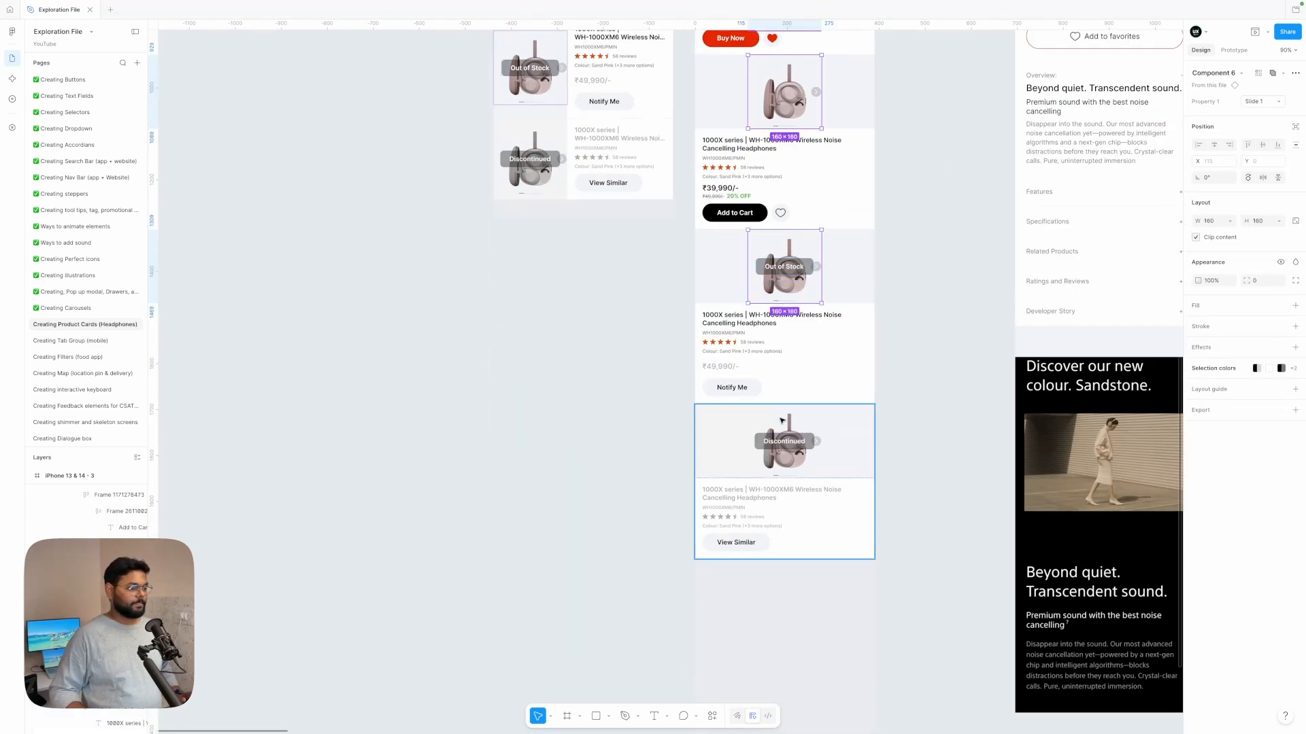
shift+click(754, 439)
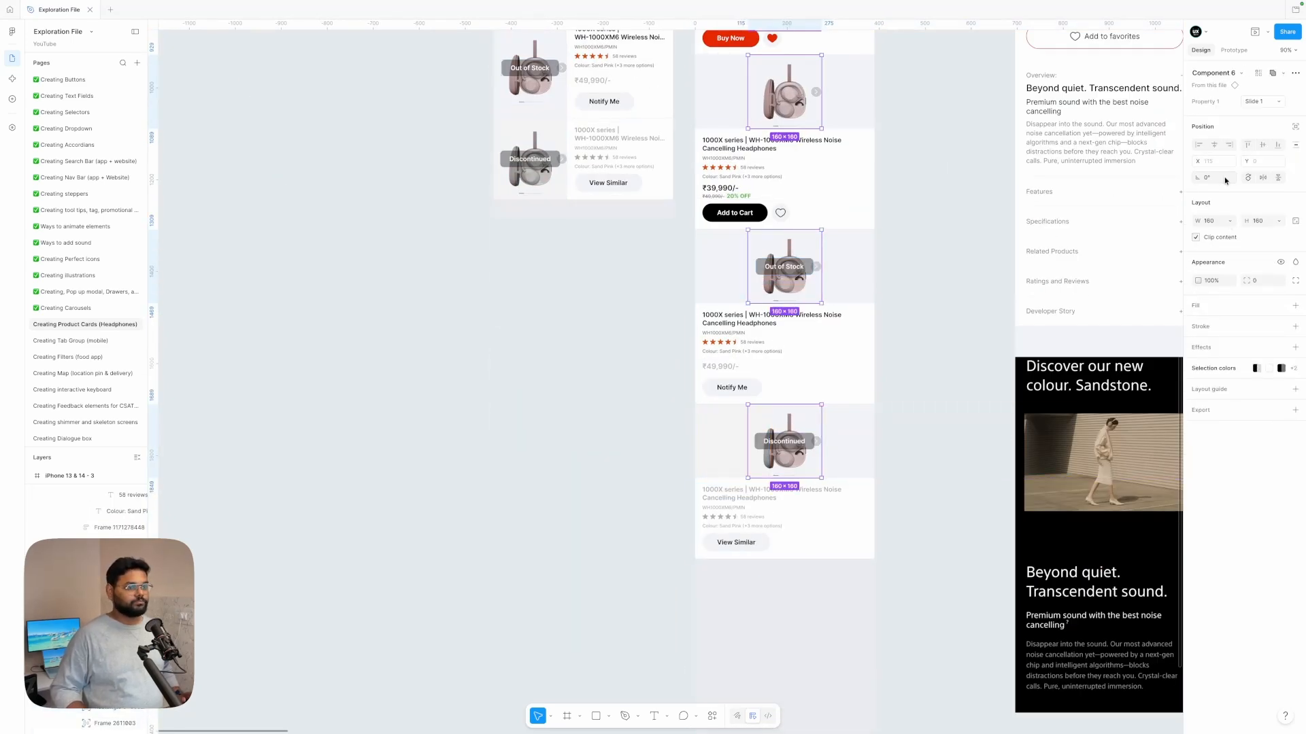
key(k)
Step: Try scaling the five product images to a height of 176 and to 2x, and return them to 1x
click(1261, 249)
text(176)
key(Return)
scroll(945, 340, up, 3)
key(ctrl+z)
click(1229, 267)
click(1214, 340)
scroll(805, 276, up, 4)
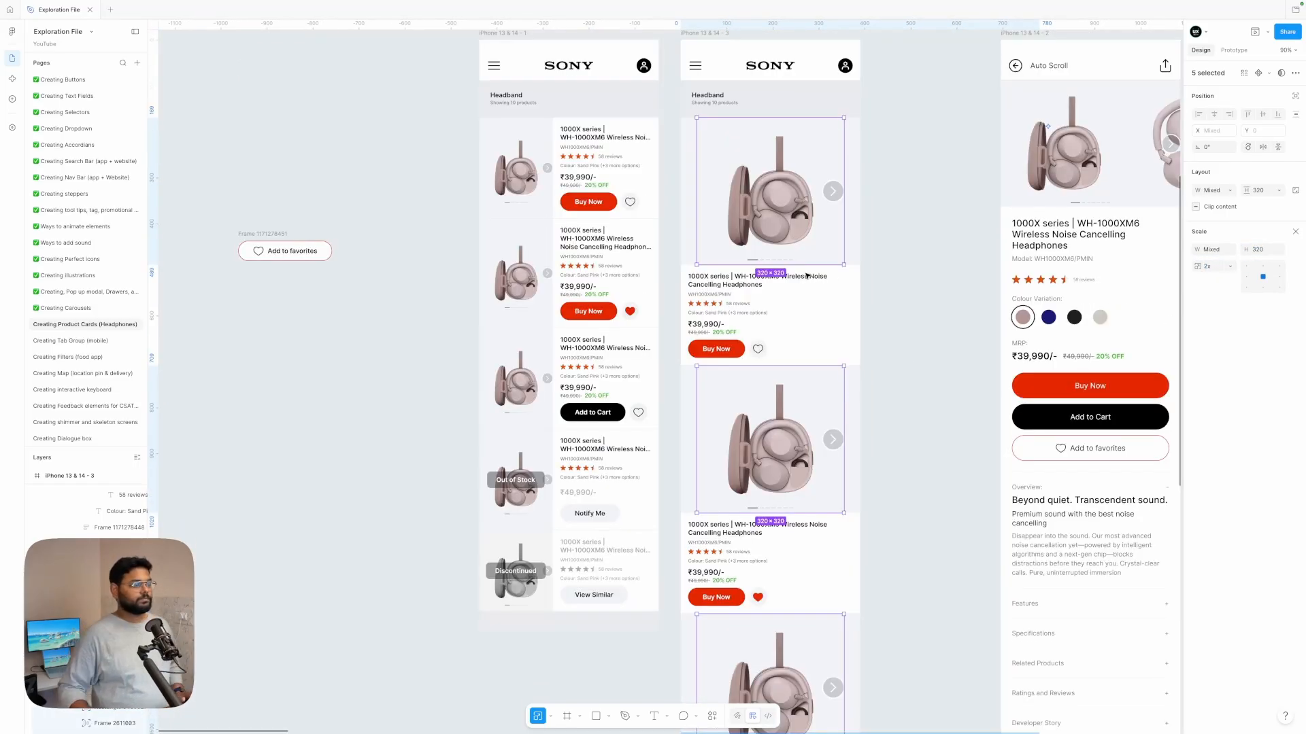
scroll(816, 209, down, 2)
click(1229, 267)
click(1215, 322)
Step: Scale the five product images in the vertical cards to a size between 1x and 2x
click(1208, 266)
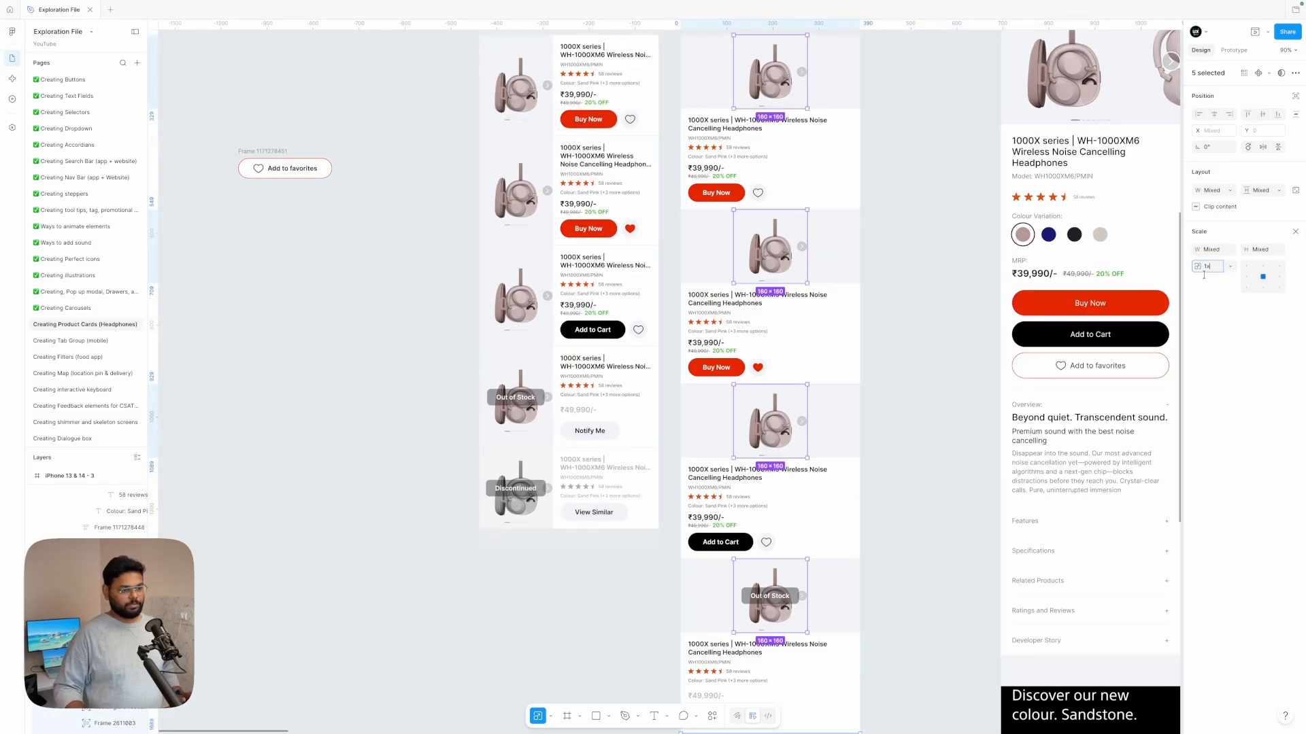
key(Return)
key(Escape)
scroll(956, 245, up, 4)
scroll(918, 286, down, 1)
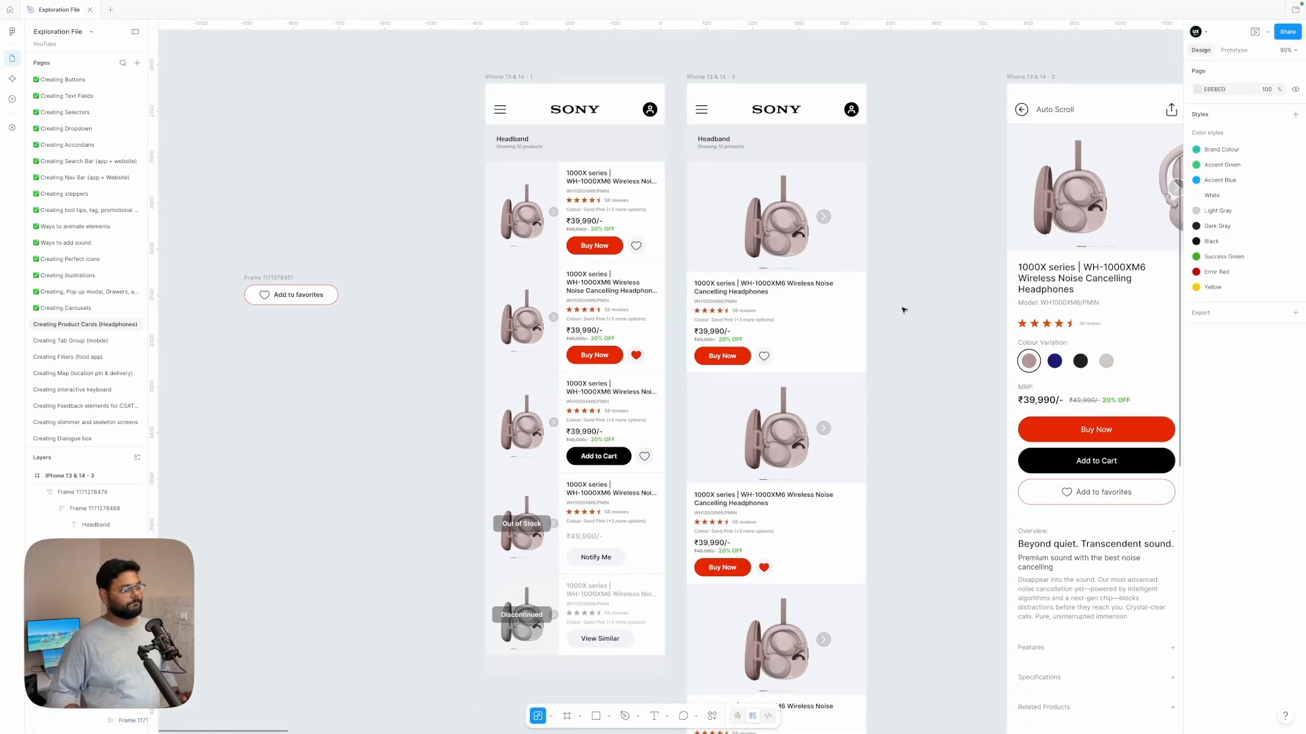
Step: Set the vertical spacing between the header block and product cards in the iPhone 13 & 14 - 3 list to 8
key(v)
click(809, 300)
click(1260, 295)
text(8)
key(Return)
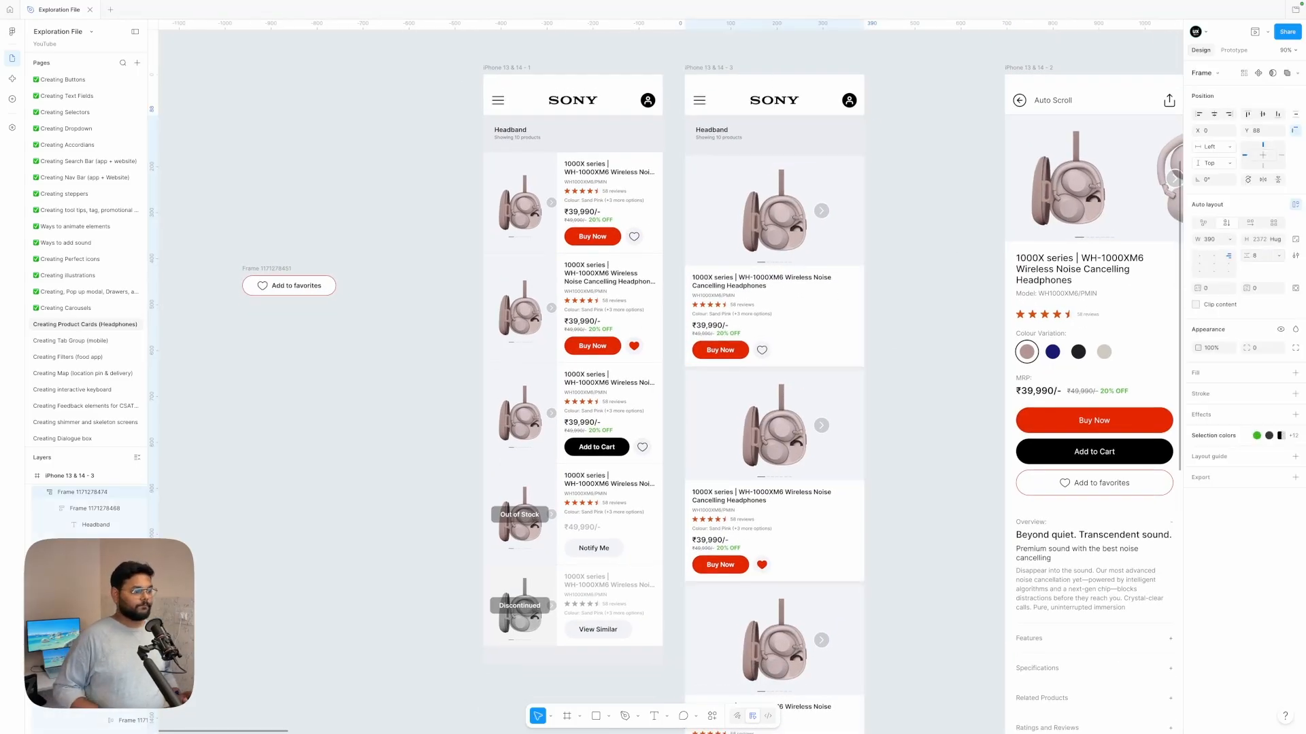
Step: Scale the Discontinued label over the last vertical card's product image to 0.75x
click(919, 292)
scroll(918, 294, down, 4)
scroll(859, 571, down, 5)
scroll(859, 530, up, 2)
double_click(855, 502)
double_click(827, 323)
double_click(845, 501)
key(k)
click(1229, 283)
click(1214, 323)
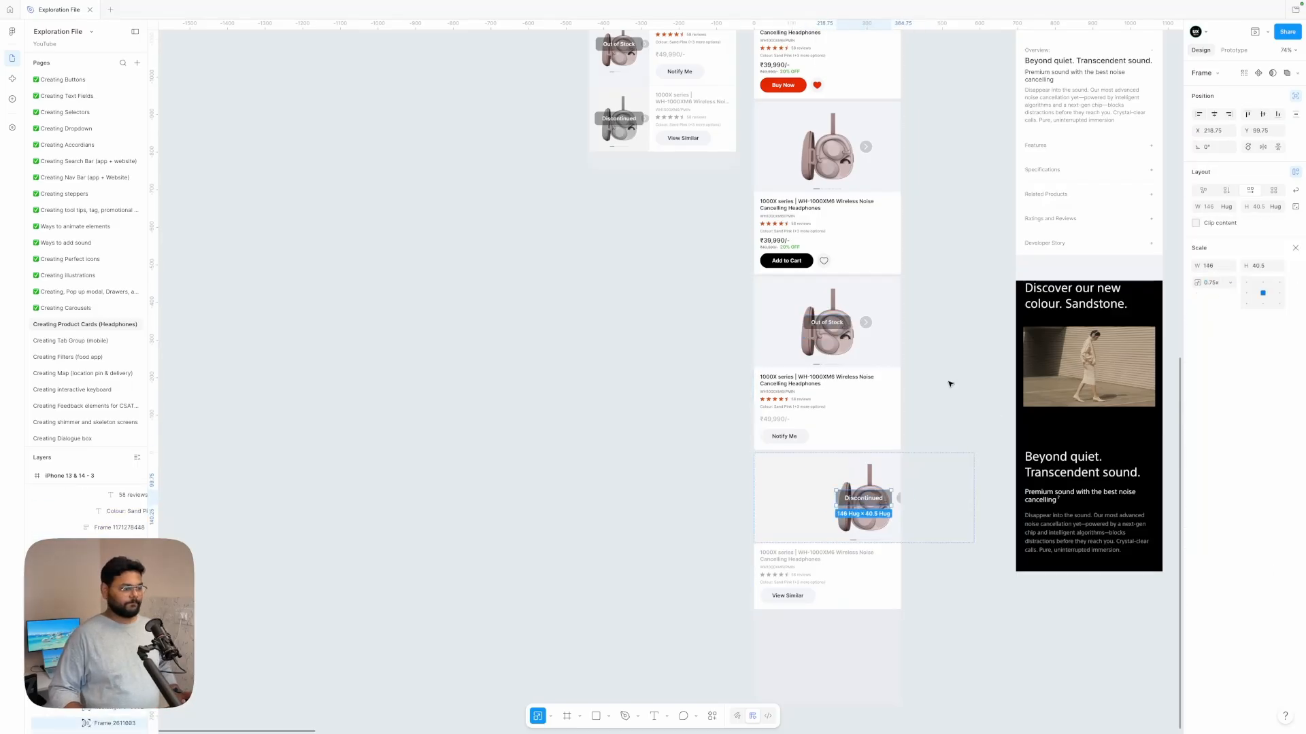
Step: Set the image section of the discontinued vertical card to fill its container's width
click(826, 542)
click(1296, 96)
click(1295, 95)
click(967, 485)
drag(974, 486, 939, 528)
key(ctrl+z)
key(v)
click(1230, 206)
click(1200, 231)
Step: Resize the grey saturation rectangle so it covers the full image section of the discontinued vertical card
double_click(948, 502)
scroll(864, 498, up, 5)
drag(850, 599, 850, 589)
drag(734, 401, 733, 410)
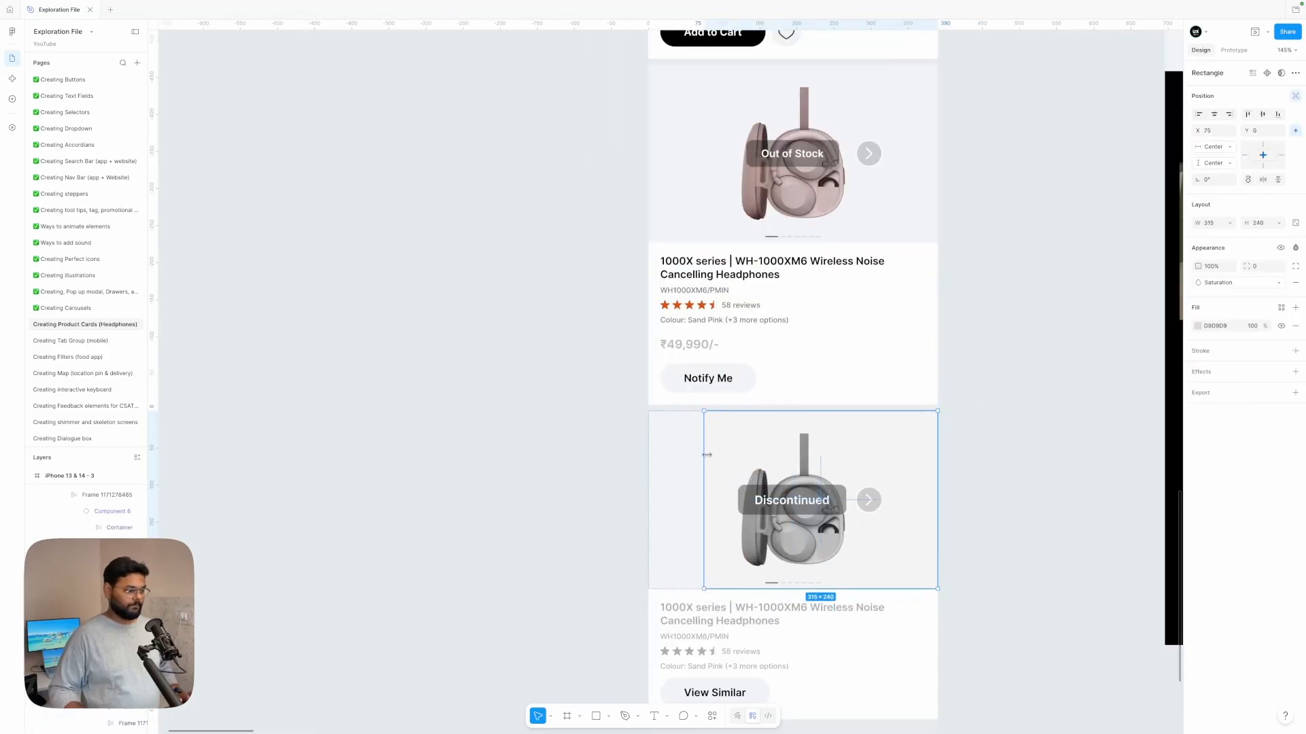
drag(703, 454, 647, 456)
Step: Shorten the iPhone 13 & 14 - 3 frame to a height of 2470, ending at the last card
click(573, 466)
scroll(572, 465, down, 5)
scroll(691, 446, up, 3)
scroll(691, 446, down, 5)
scroll(691, 340, up, 5)
click(646, 126)
scroll(664, 408, down, 7)
drag(664, 501, 664, 431)
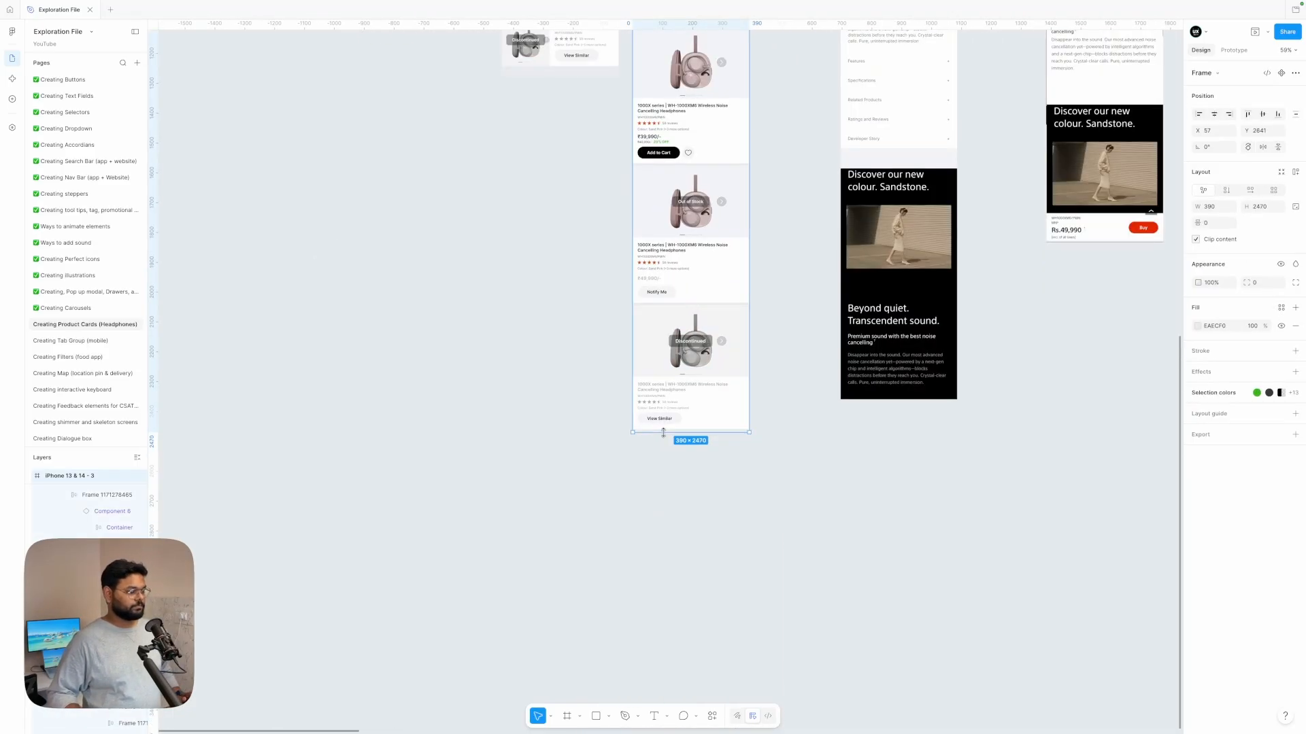
click(775, 381)
Step: Move the iPhone 13 & 14 - 3 frame farther from the first phone frame, to about X 140
scroll(754, 347, up, 7)
scroll(743, 340, up, 4)
super+click(648, 252)
shift+click(653, 232)
click(642, 232)
scroll(641, 233, up, 2)
click(822, 263)
drag(615, 45, 653, 48)
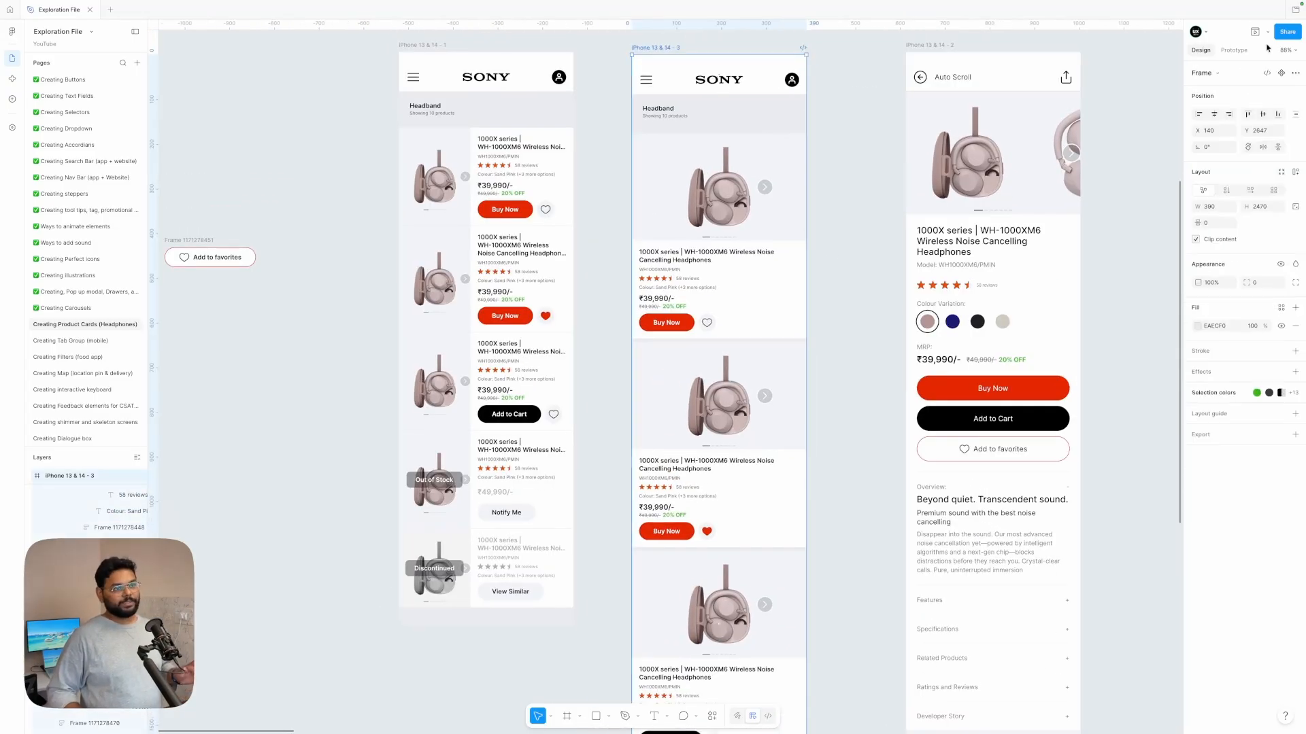
Step: Preview the iPhone 13 & 14 - 3 frame, scroll through its vertical cards and close the preview
key(shift+space)
scroll(419, 354, down, 5)
click(490, 97)
Step: Move the first vertical card's price block into its button row, ahead of the buttons
double_click(672, 320)
double_click(671, 320)
click(673, 301)
key(super+x)
click(671, 302)
key(super+v)
key(Left)
Step: Set the first card's price block and its combined price and button row to fill the container's width
click(1231, 207)
click(1206, 232)
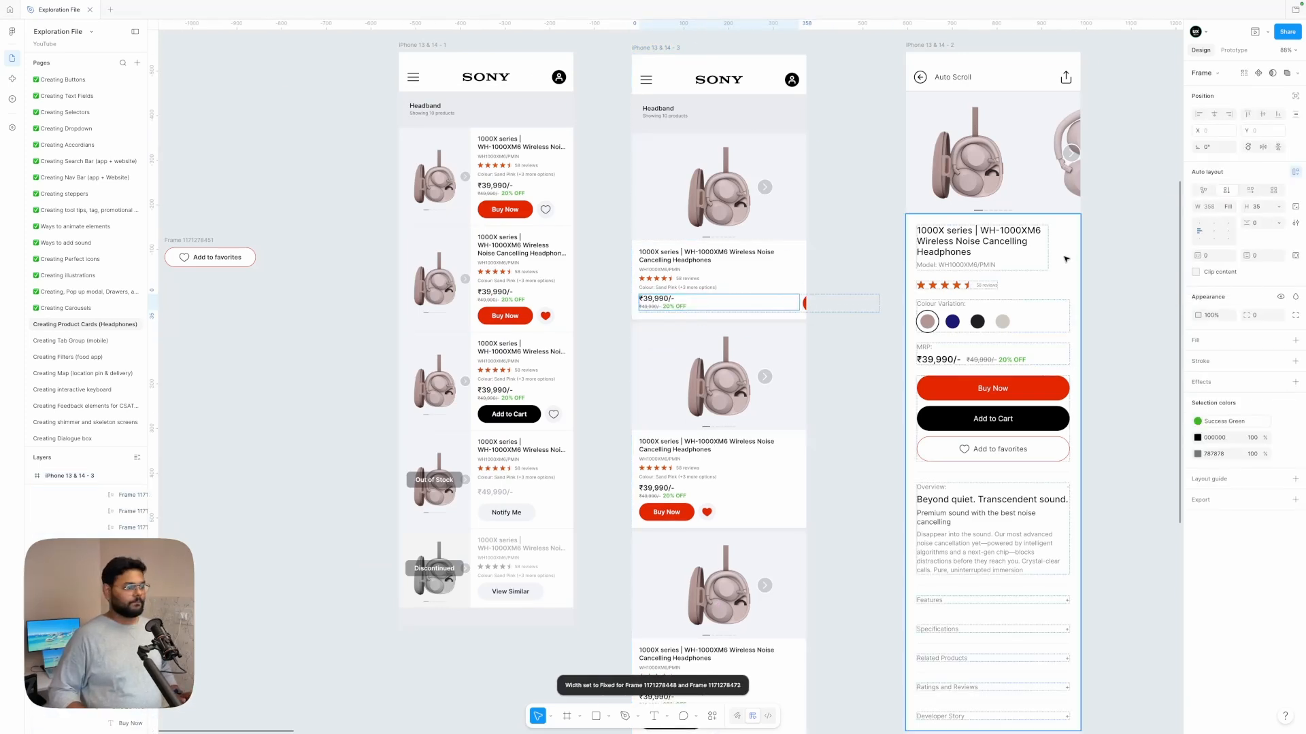
key(shift+Return)
click(1231, 206)
click(1206, 231)
Step: Reorder the first vertical card's buttons so the favourite heart comes before Buy Now
click(831, 300)
super+click(791, 303)
key(Left)
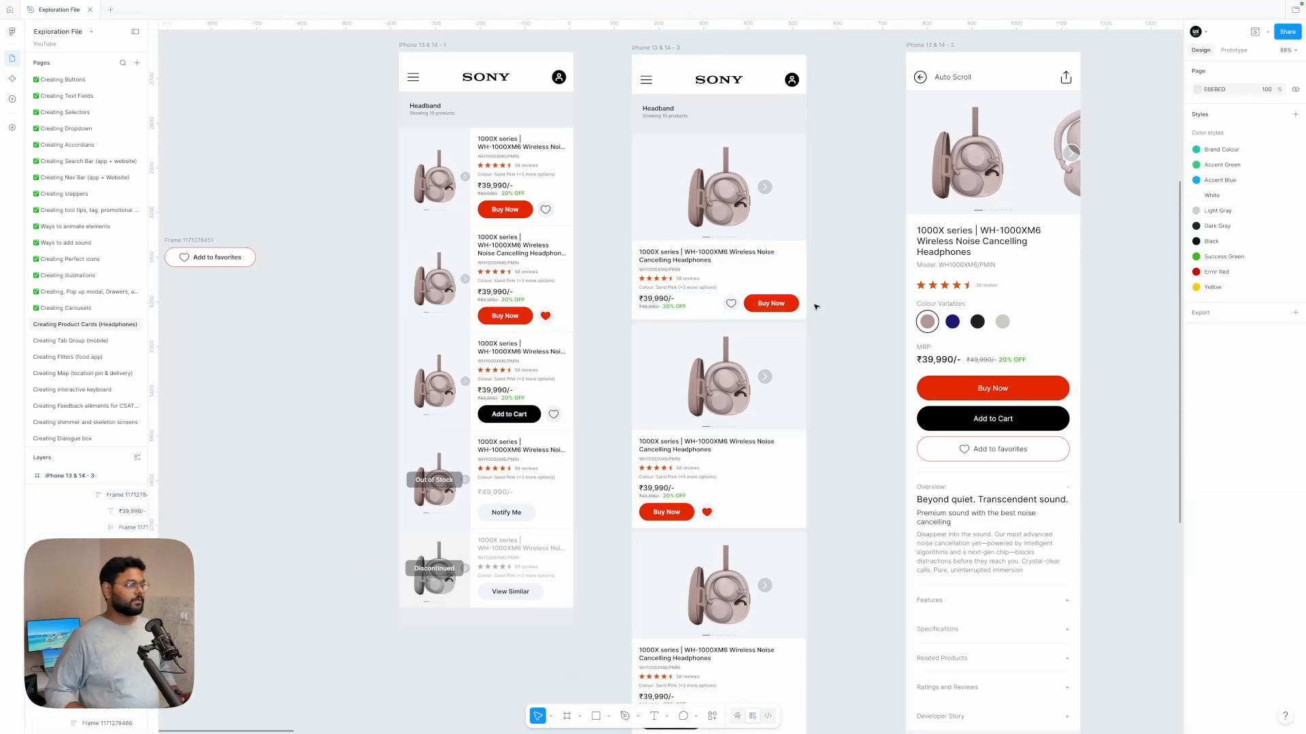
click(815, 307)
scroll(816, 307, down, 1)
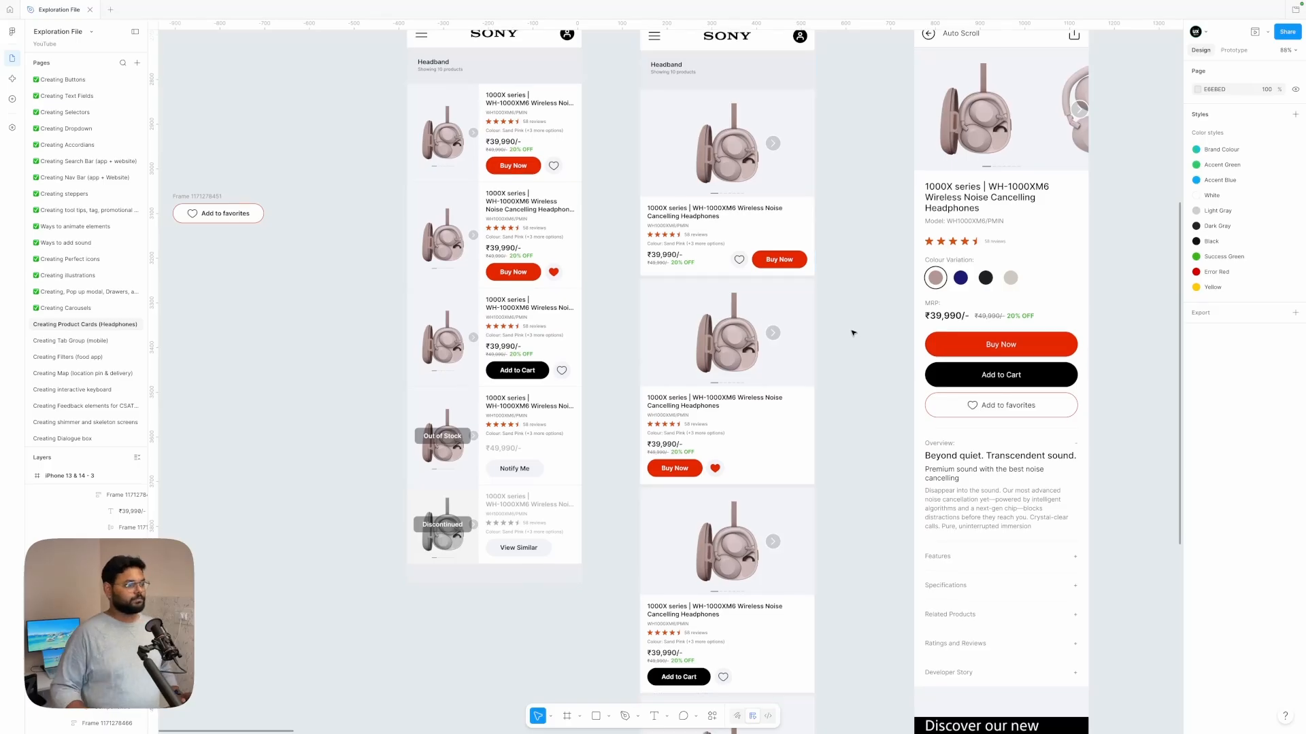
Step: Set the button row of the second vertical card, with the filled heart, to fill the container's width
scroll(714, 299, down, 3)
scroll(714, 298, up, 5)
super+click(671, 536)
click(681, 561)
click(1229, 207)
click(1204, 219)
Step: Move the second card's price block to the start of its button row and place the filled heart before Buy Now
click(673, 534)
key(super+x)
super+click(782, 538)
key(super+v)
key(Left)
key(Left)
click(846, 540)
key(Left)
Step: Set the button row of the Add to Cart vertical card to fill the container's width
click(912, 513)
scroll(912, 513, down, 5)
super+click(769, 488)
click(1229, 207)
click(1210, 219)
Step: Move the third card's price block to the start of its button row and place the heart before Add to Cart
click(725, 468)
key(super+x)
click(726, 468)
key(super+v)
key(Left)
key(Left)
click(809, 468)
key(Right)
Step: Move the out-of-stock card's price block ahead of Notify Me in the button row and make it fill the available width
scroll(809, 470, down, 3)
super+click(738, 518)
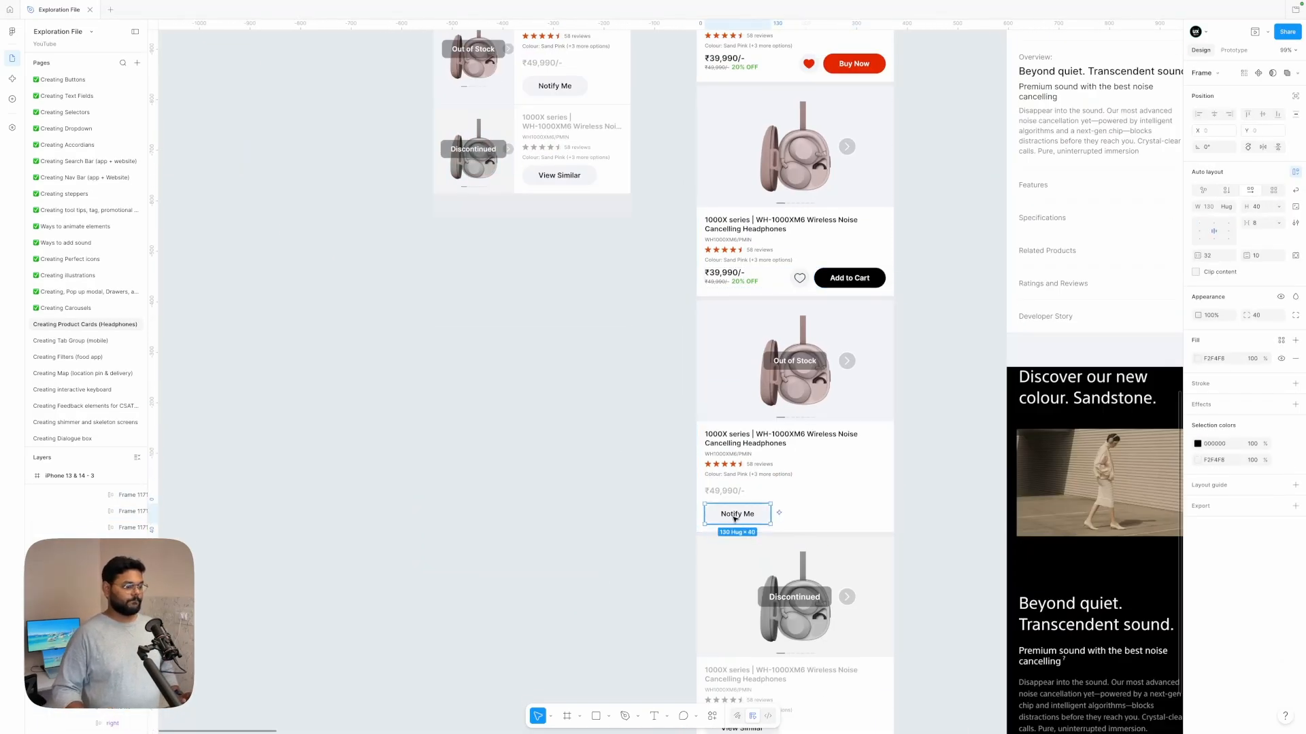
click(738, 493)
key(super+x)
super+click(736, 495)
key(super+v)
key(Left)
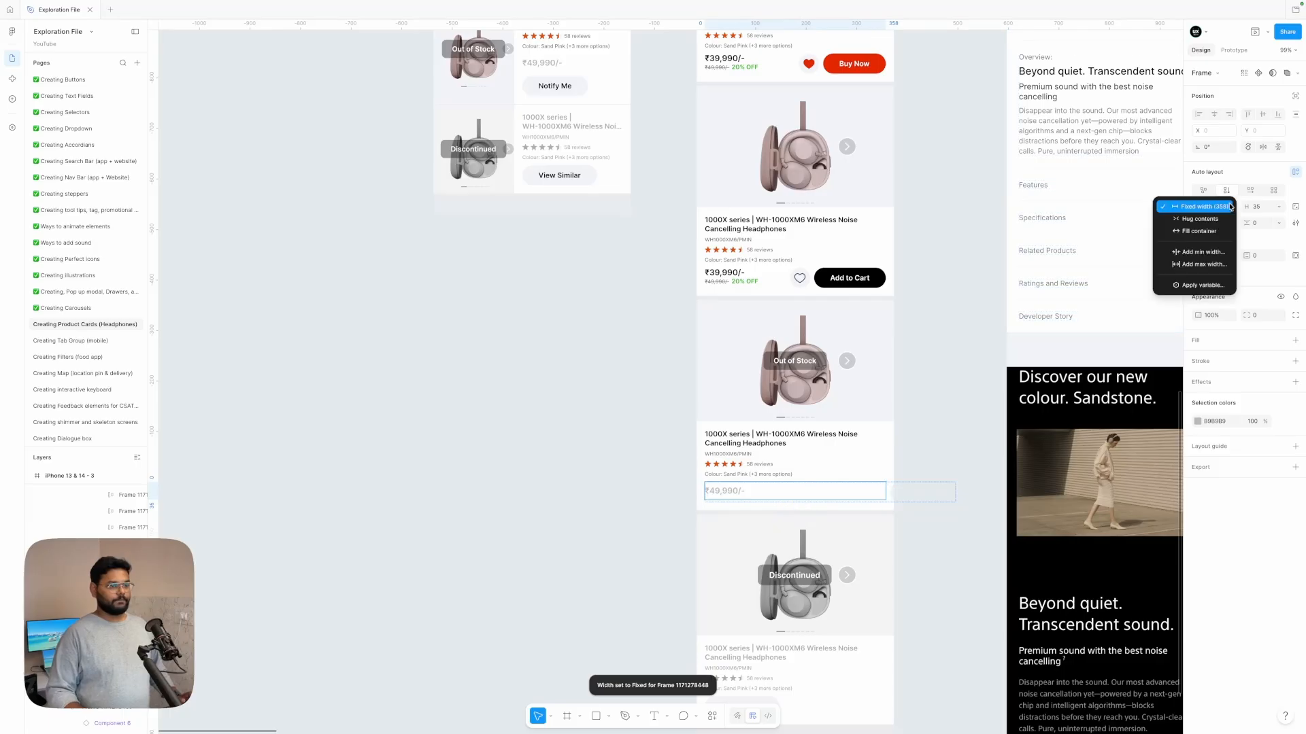
click(764, 495)
click(1229, 207)
click(1210, 231)
click(905, 493)
Step: Align the View Similar button of the discontinued vertical card to the card's right side
scroll(905, 494, down, 3)
super+click(751, 522)
click(882, 503)
key(alt+d)
click(939, 476)
Step: Preview the iPhone 13 & 14 - 3 frame, scroll through its cards, try the first card's favourite heart and restart the prototype
scroll(939, 476, up, 15)
click(736, 473)
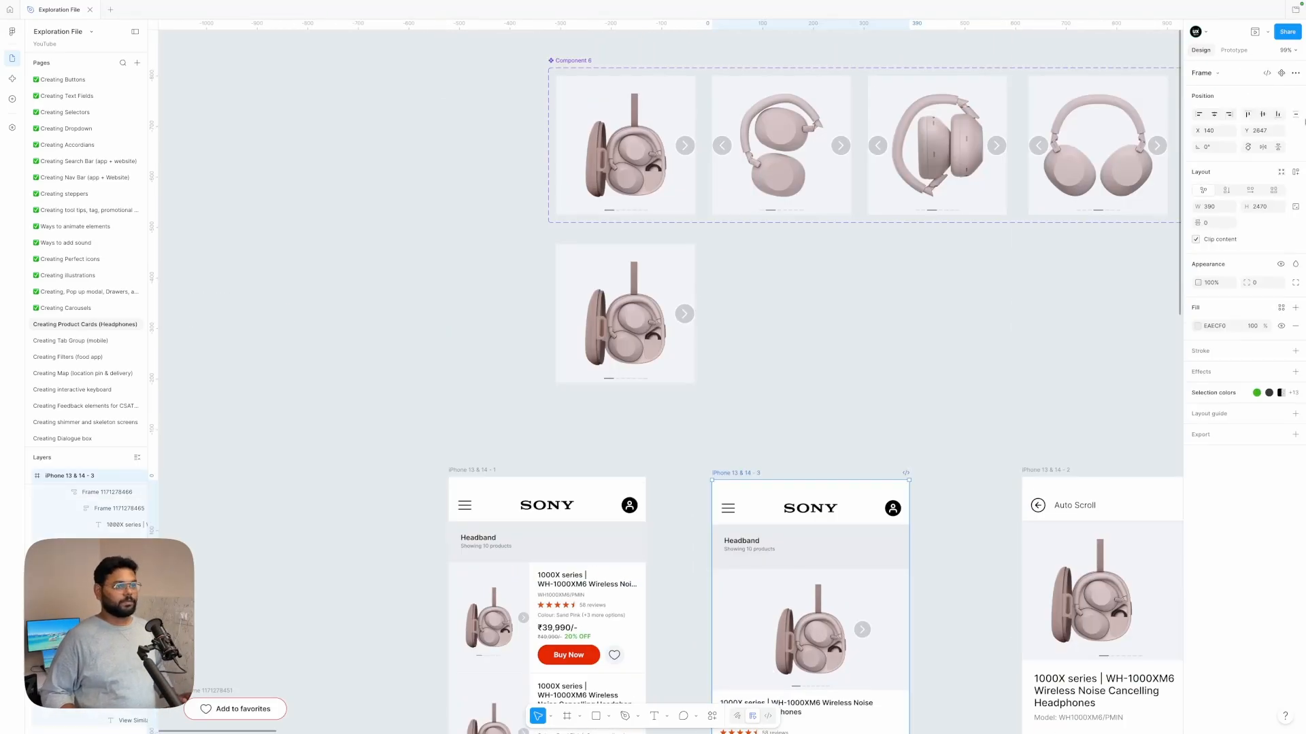
key(shift+space)
scroll(399, 350, down, 1)
scroll(399, 349, up, 1)
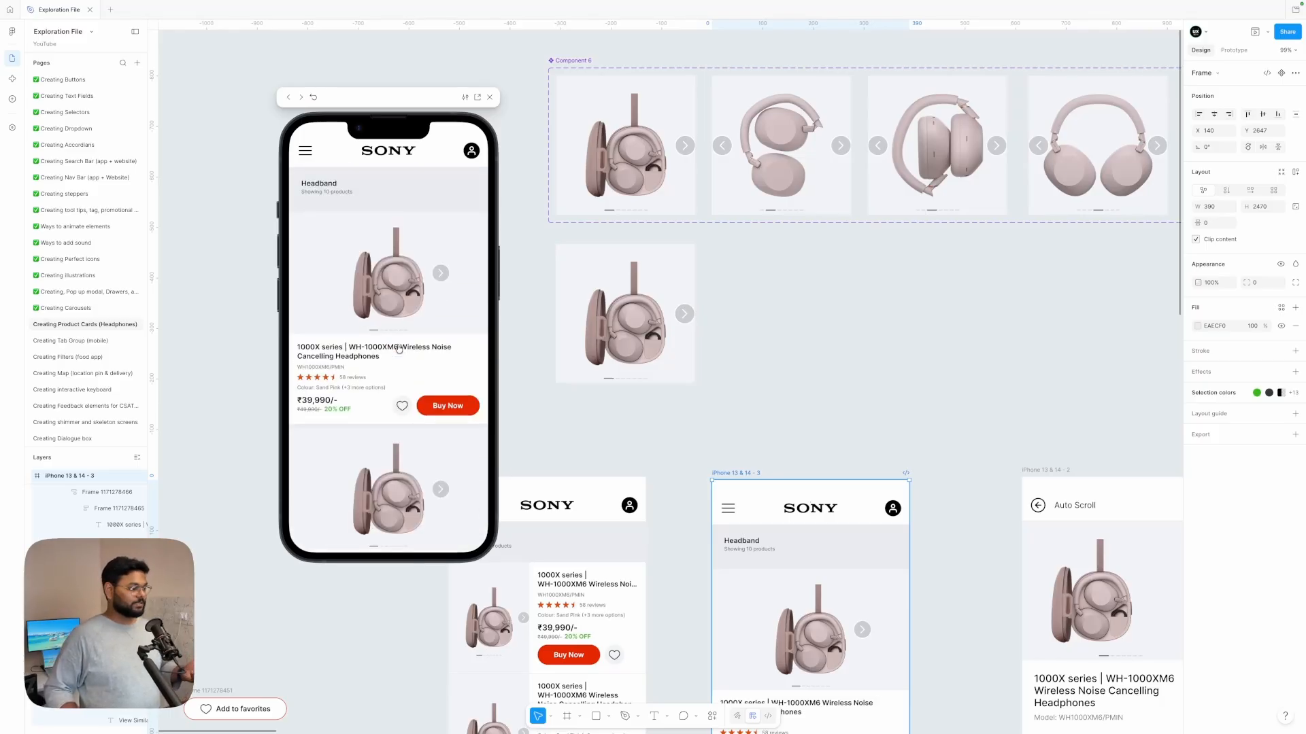
scroll(399, 350, down, 2)
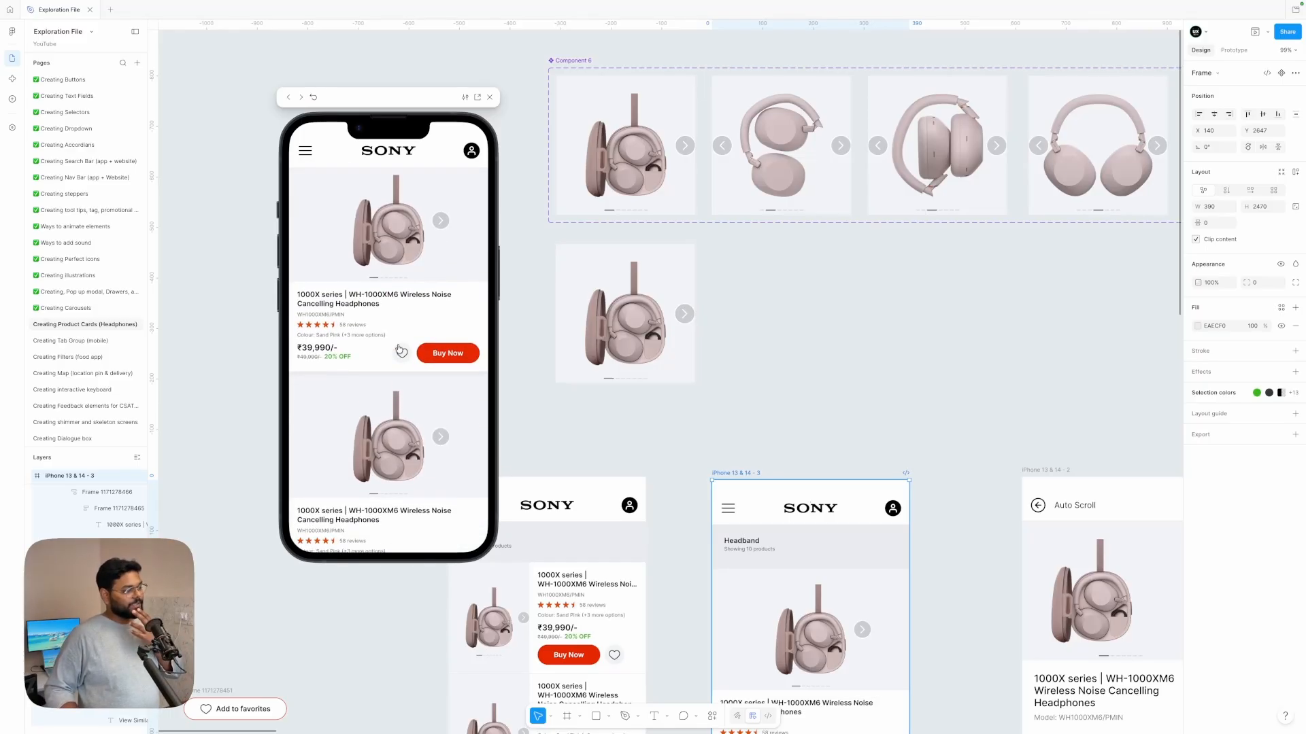
click(400, 351)
scroll(388, 424, down, 4)
scroll(387, 424, up, 3)
scroll(388, 423, down, 2)
key(r)
Step: Compare the horizontal cards in the first phone frame with the vertical cards in the second one
scroll(797, 421, down, 2)
scroll(797, 421, left, 2)
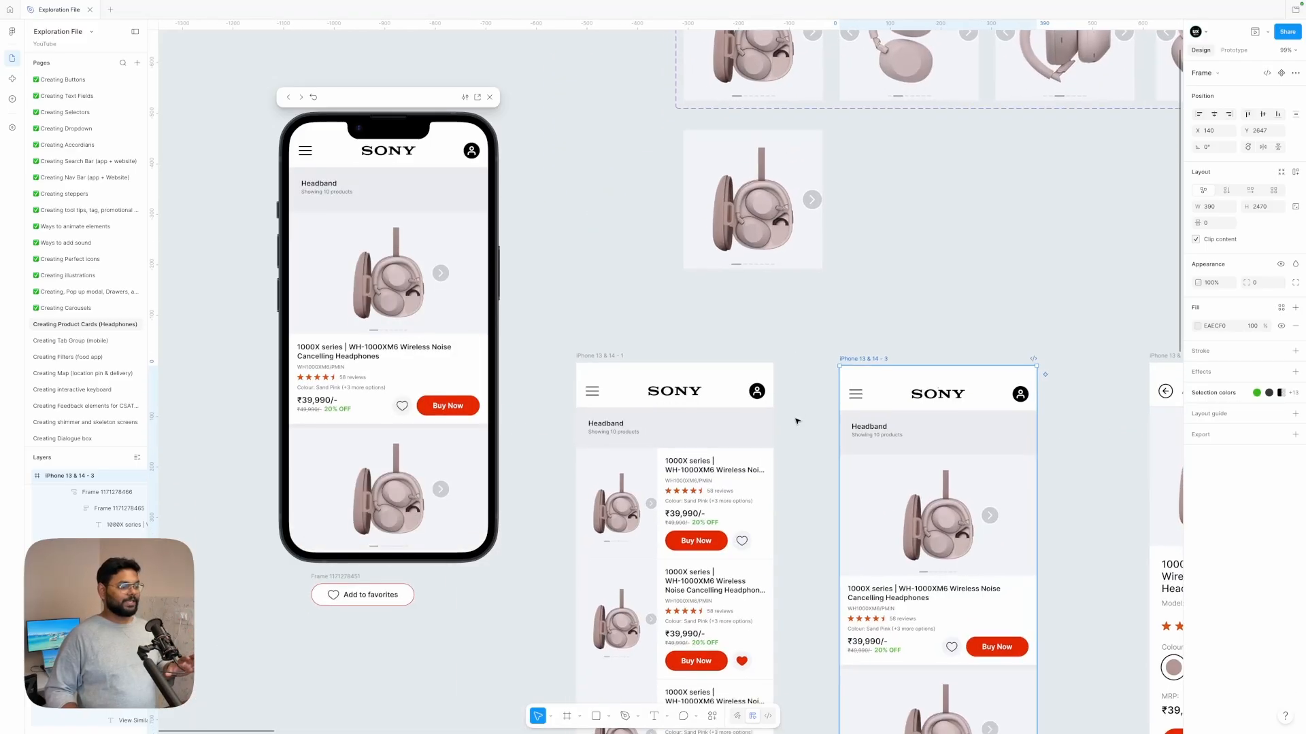
scroll(797, 421, down, 1)
click(824, 417)
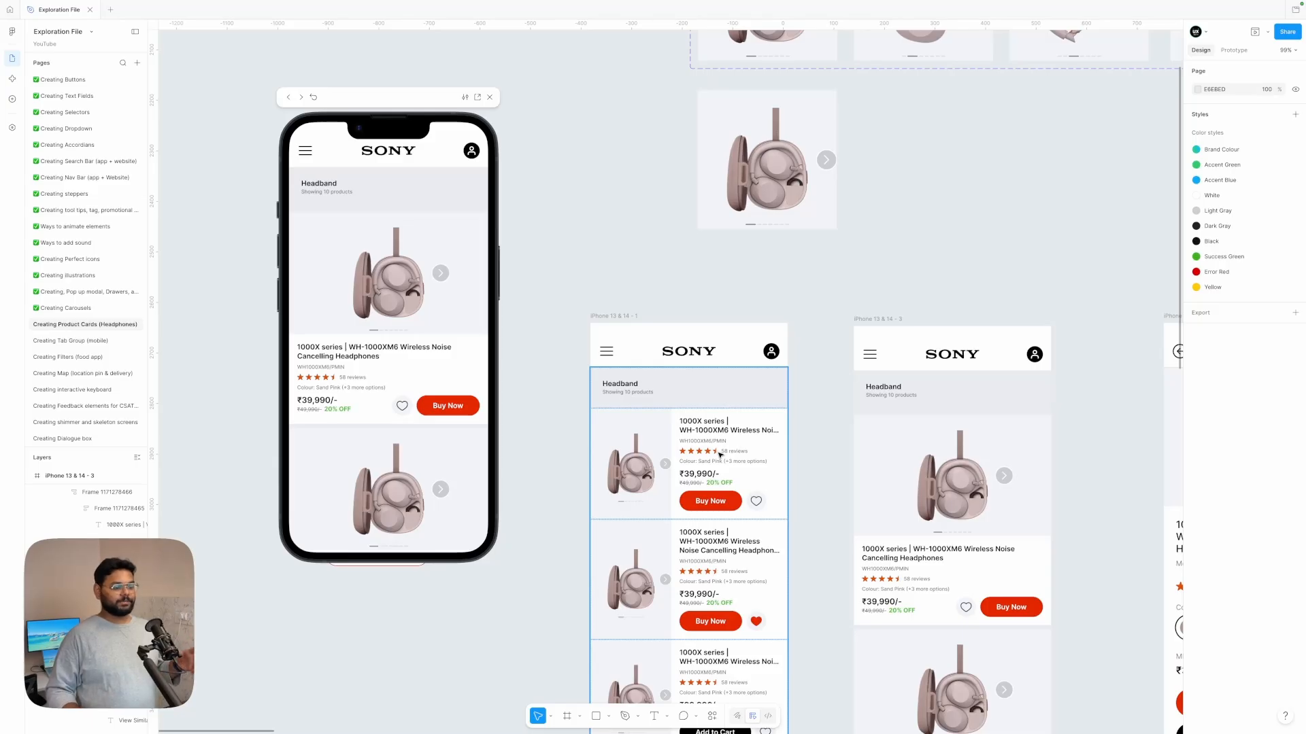
scroll(948, 444, down, 2)
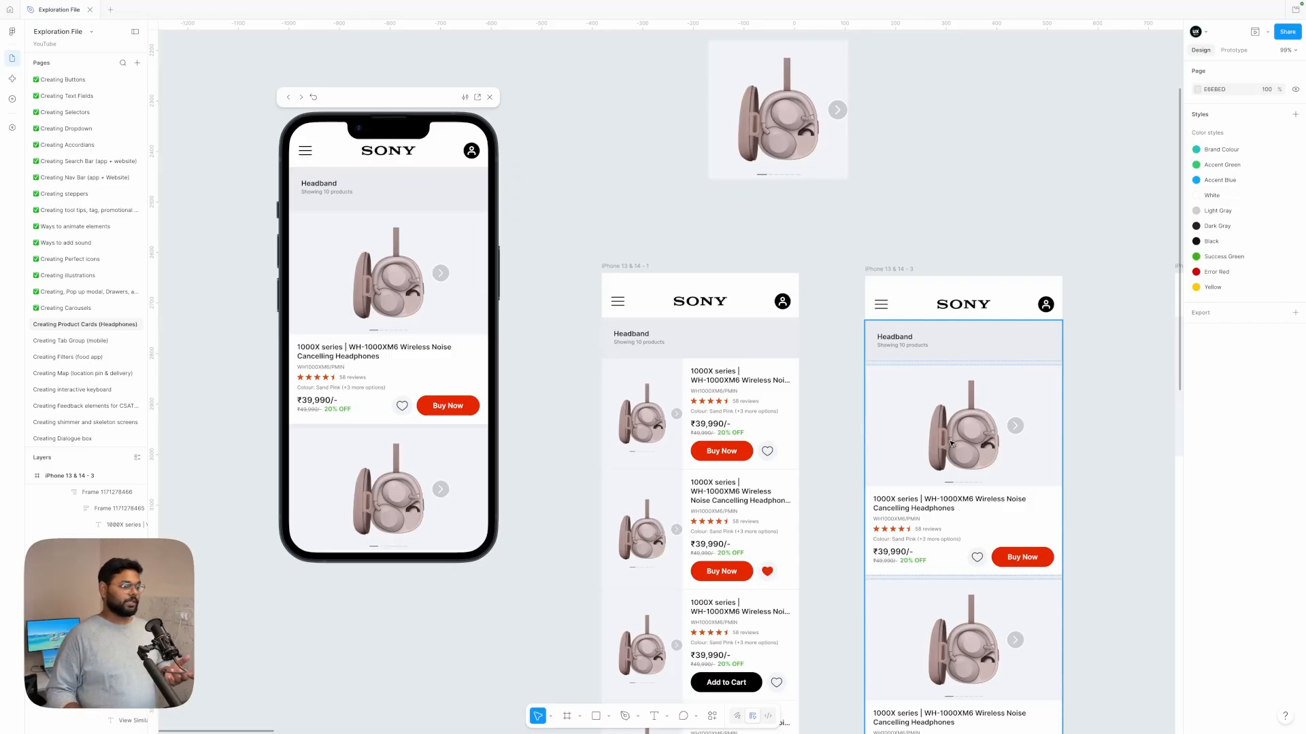
scroll(950, 443, down, 2)
click(951, 416)
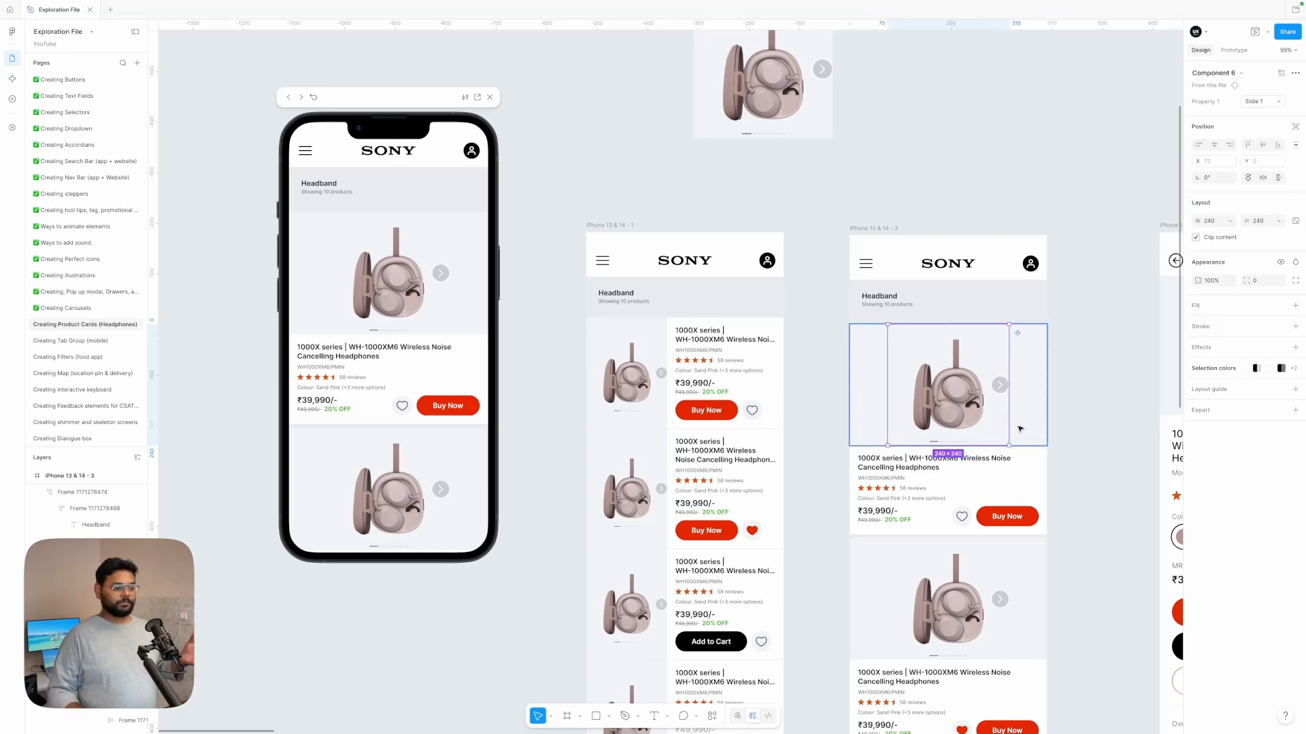
click(1079, 437)
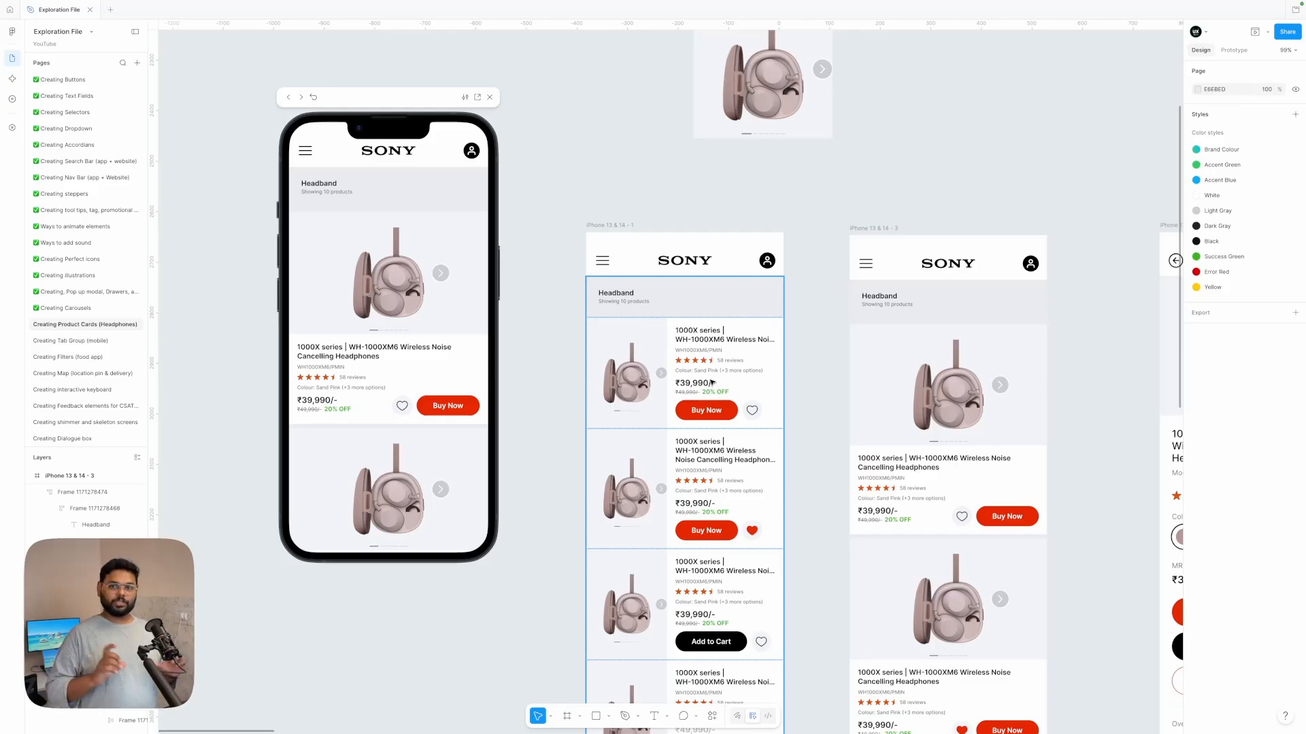
scroll(711, 383, down, 3)
scroll(711, 382, right, 3)
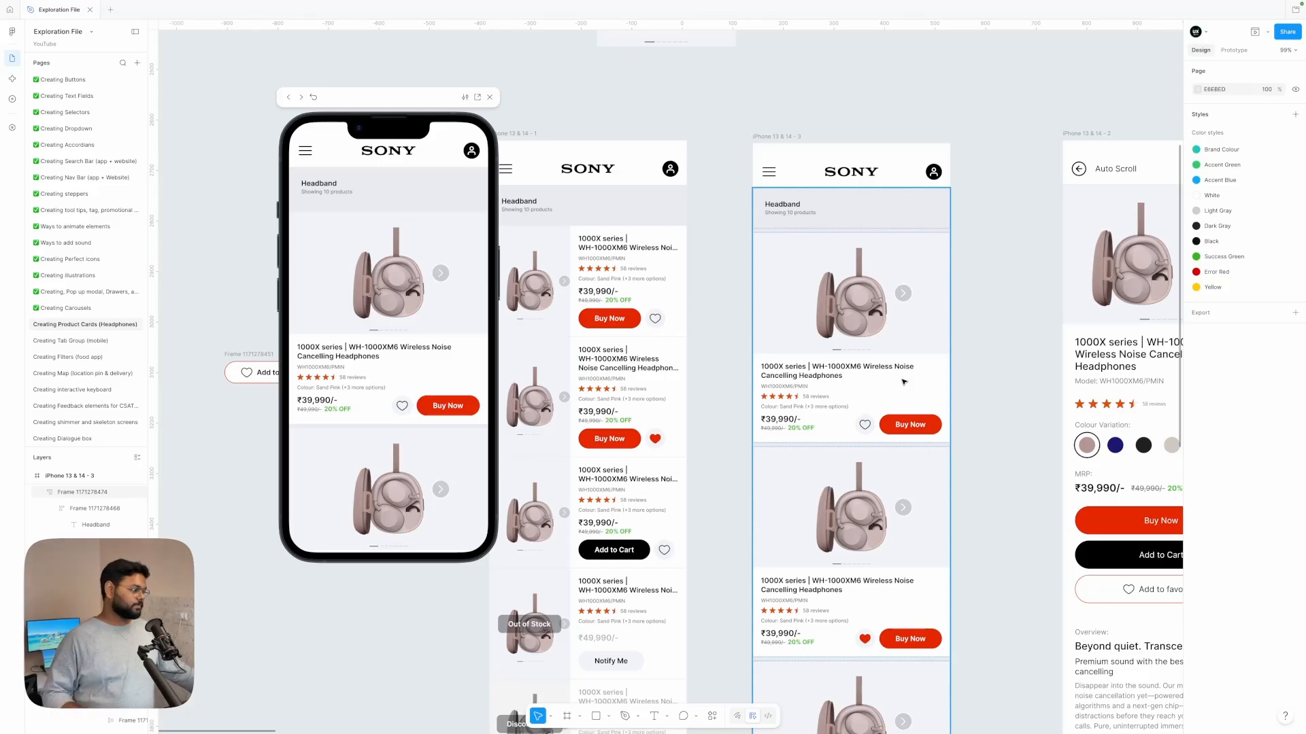
click(984, 335)
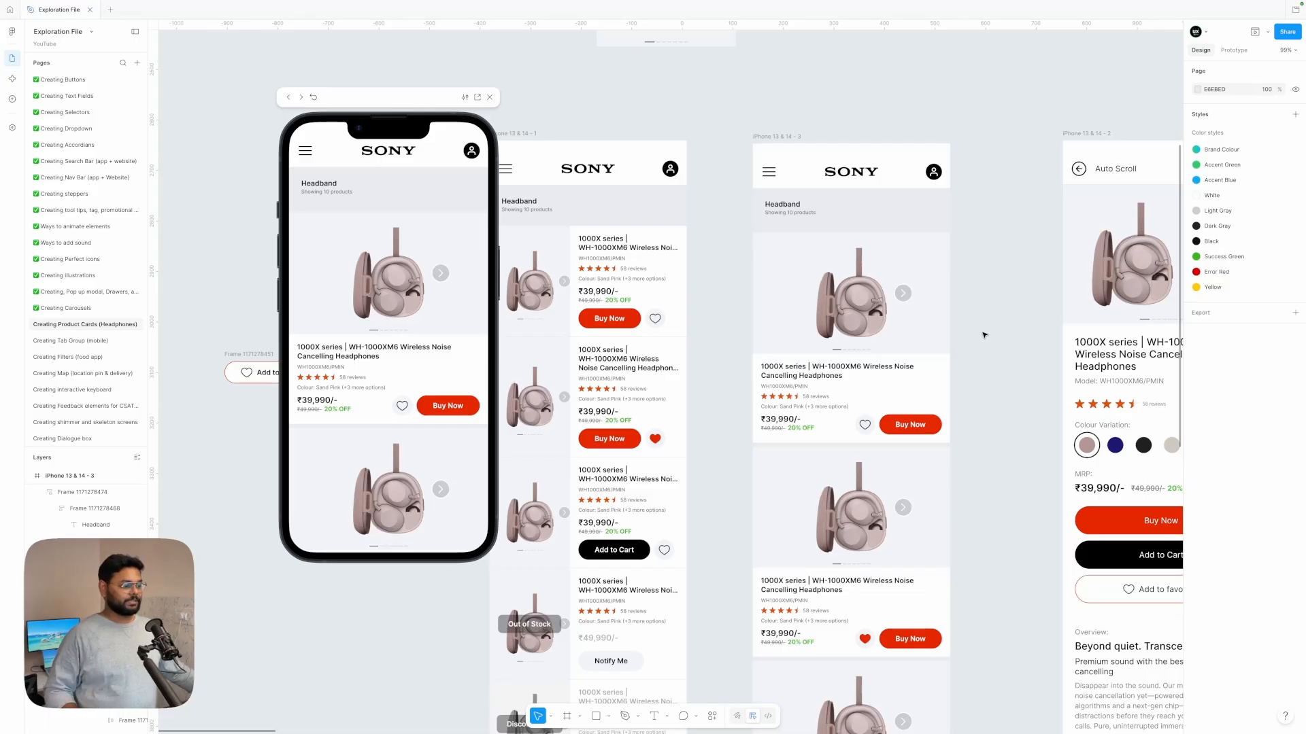
scroll(984, 335, down, 2)
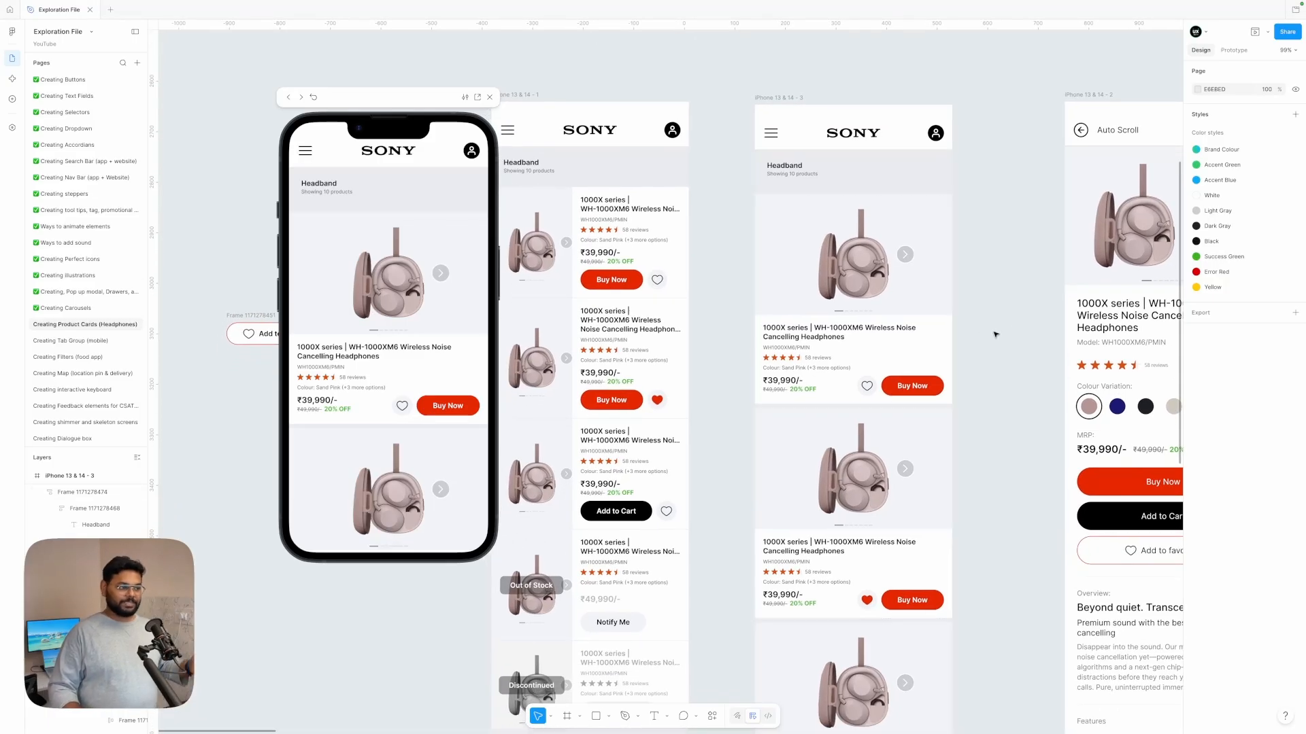
scroll(1006, 327, down, 5)
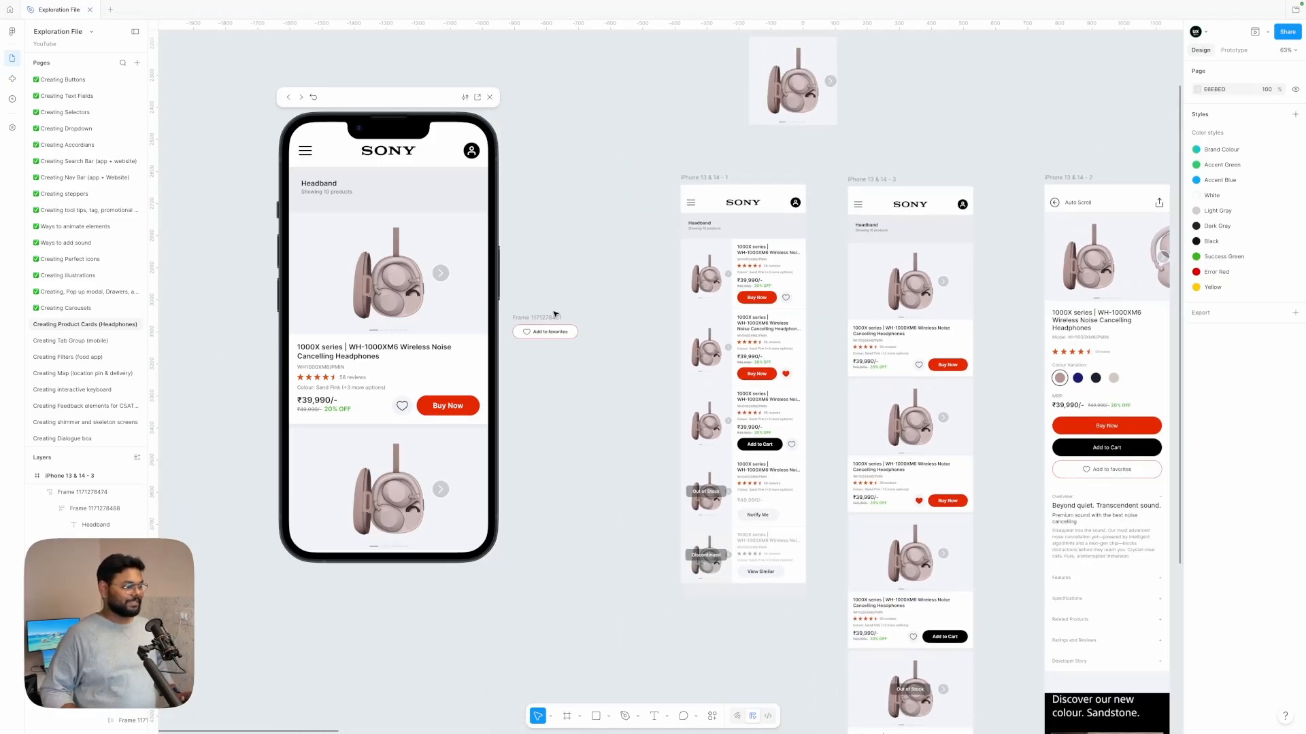
Step: Duplicate the iPhone 13 & 14 - 3 frame beside the original and set all five product cards in the copy to a width of 380/2
click(553, 316)
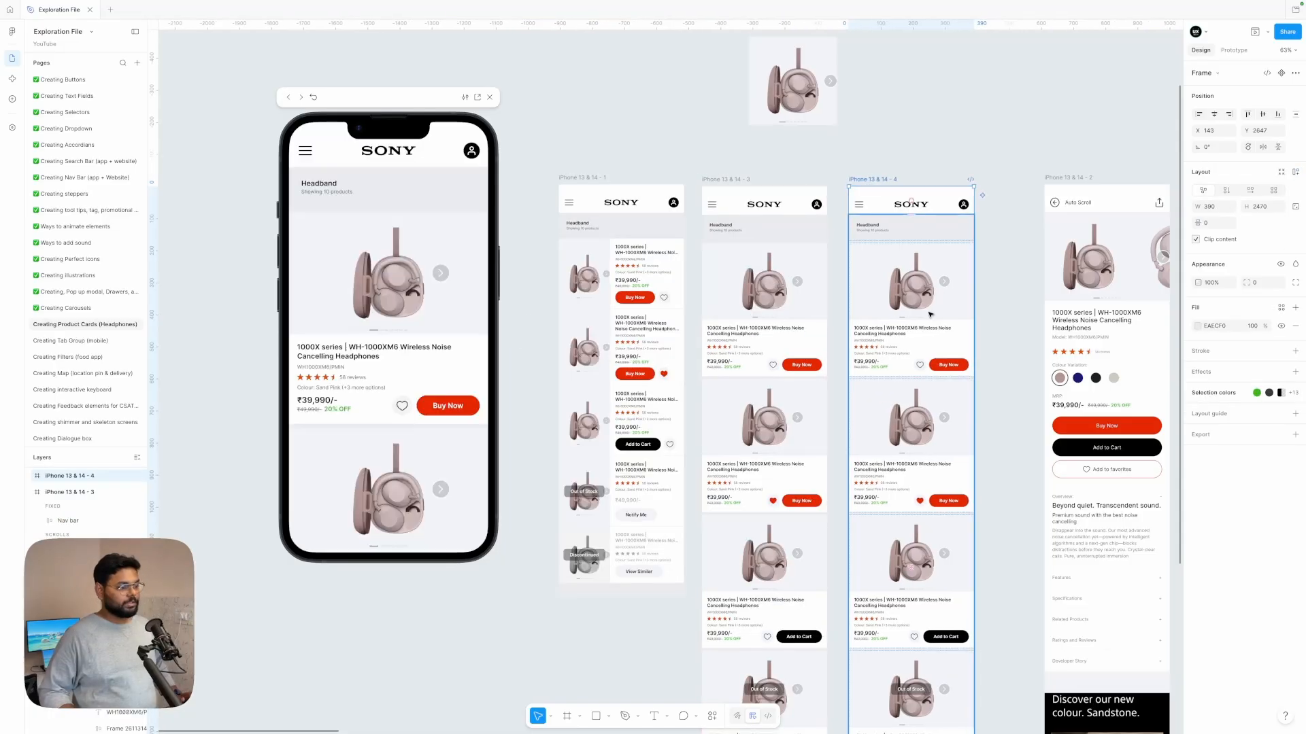
scroll(930, 315, up, 5)
double_click(930, 315)
shift+click(914, 434)
scroll(914, 434, down, 3)
scroll(1020, 408, down, 3)
click(1222, 207)
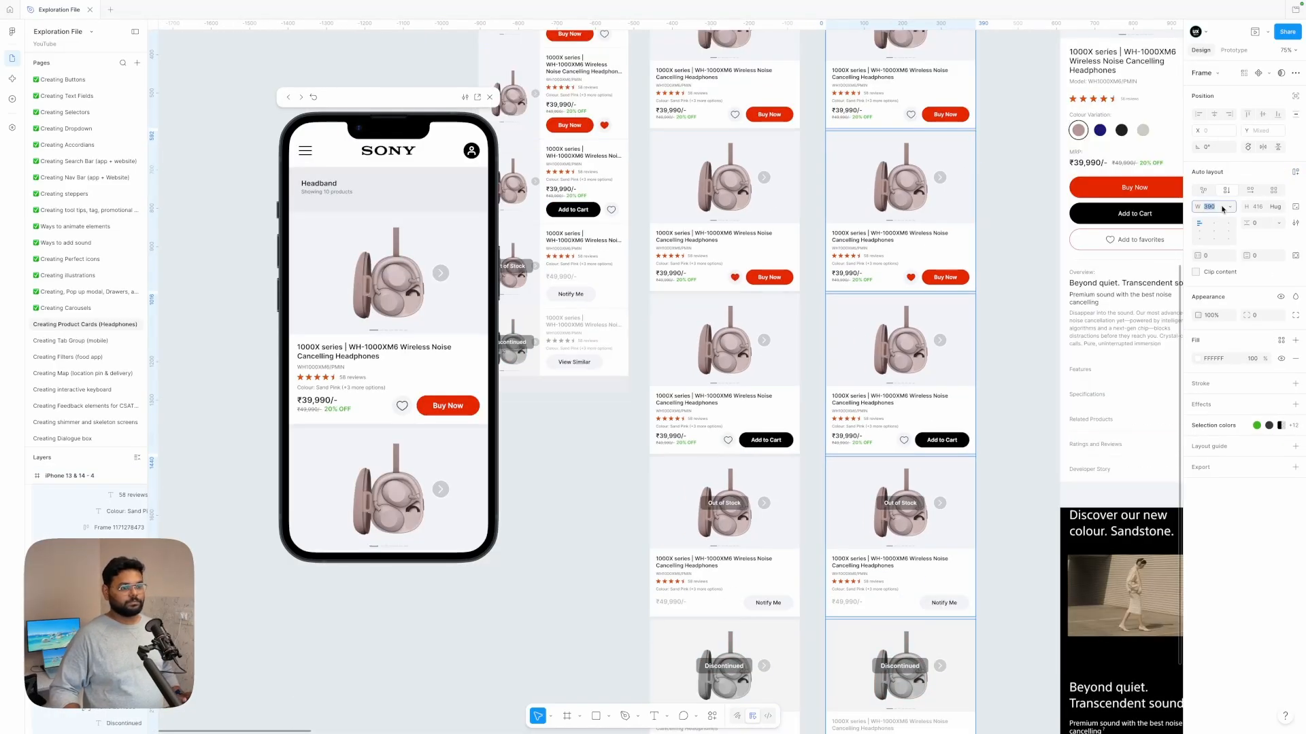
text(380)
key(Return)
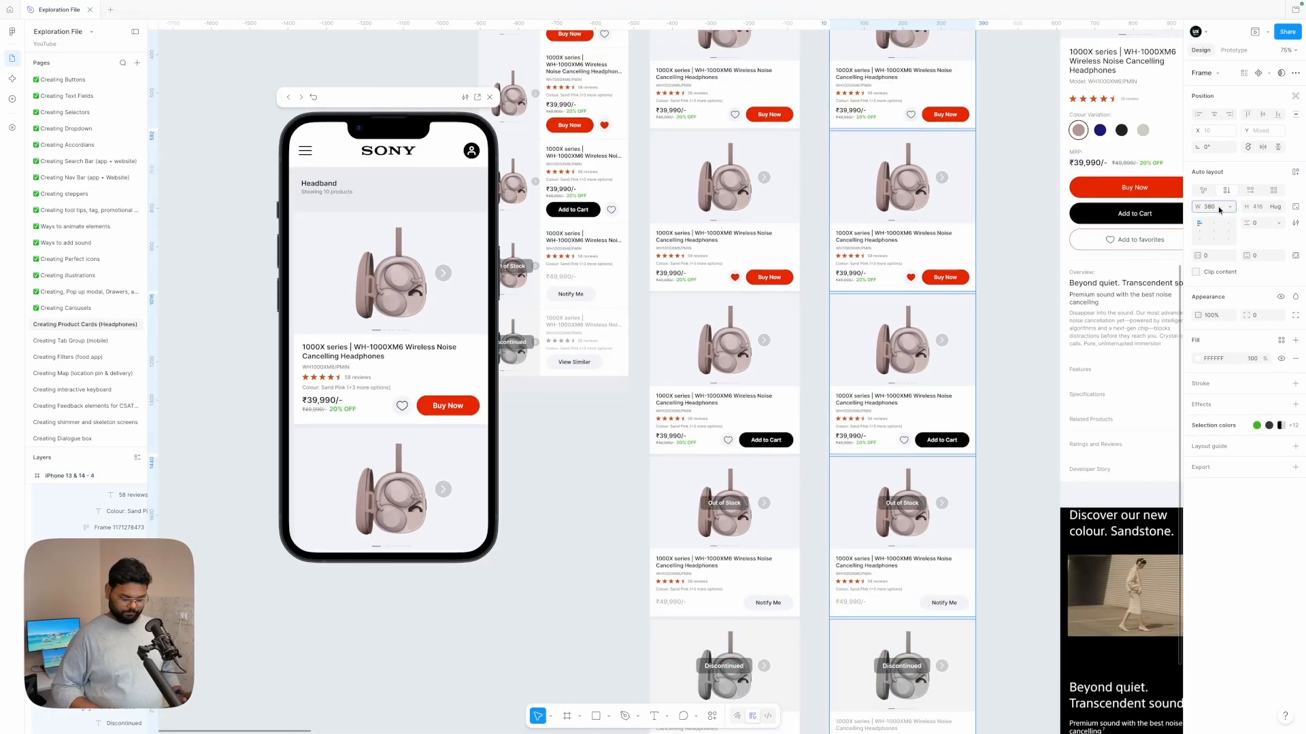
text(/2)
key(Return)
Step: Left-align the card list in the iPhone 13 & 14 - 4 frame and switch it to a horizontal flow that wraps
scroll(1020, 190, up, 5)
click(946, 204)
scroll(1022, 186, down, 2)
click(884, 245)
click(1200, 256)
scroll(882, 250, up, 3)
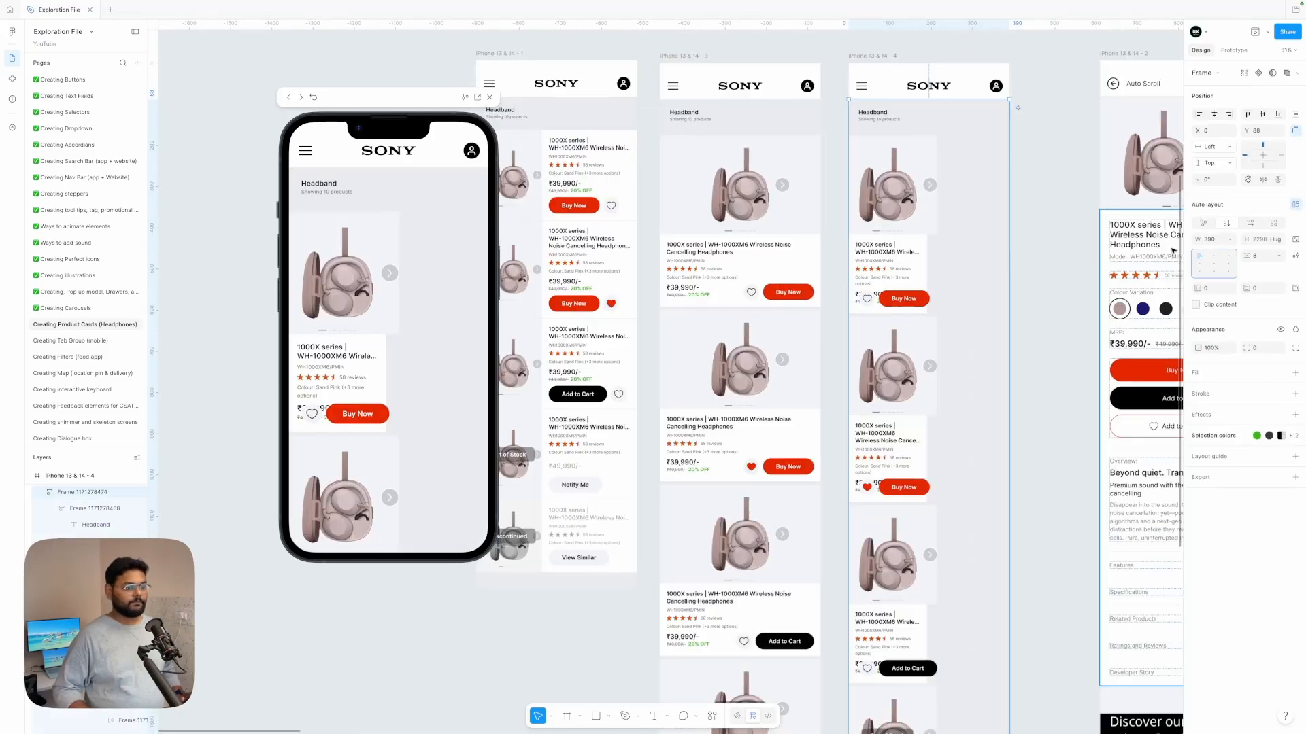
click(1249, 223)
click(1295, 223)
double_click(971, 155)
double_click(971, 155)
shift+double_click(891, 330)
shift+double_click(977, 325)
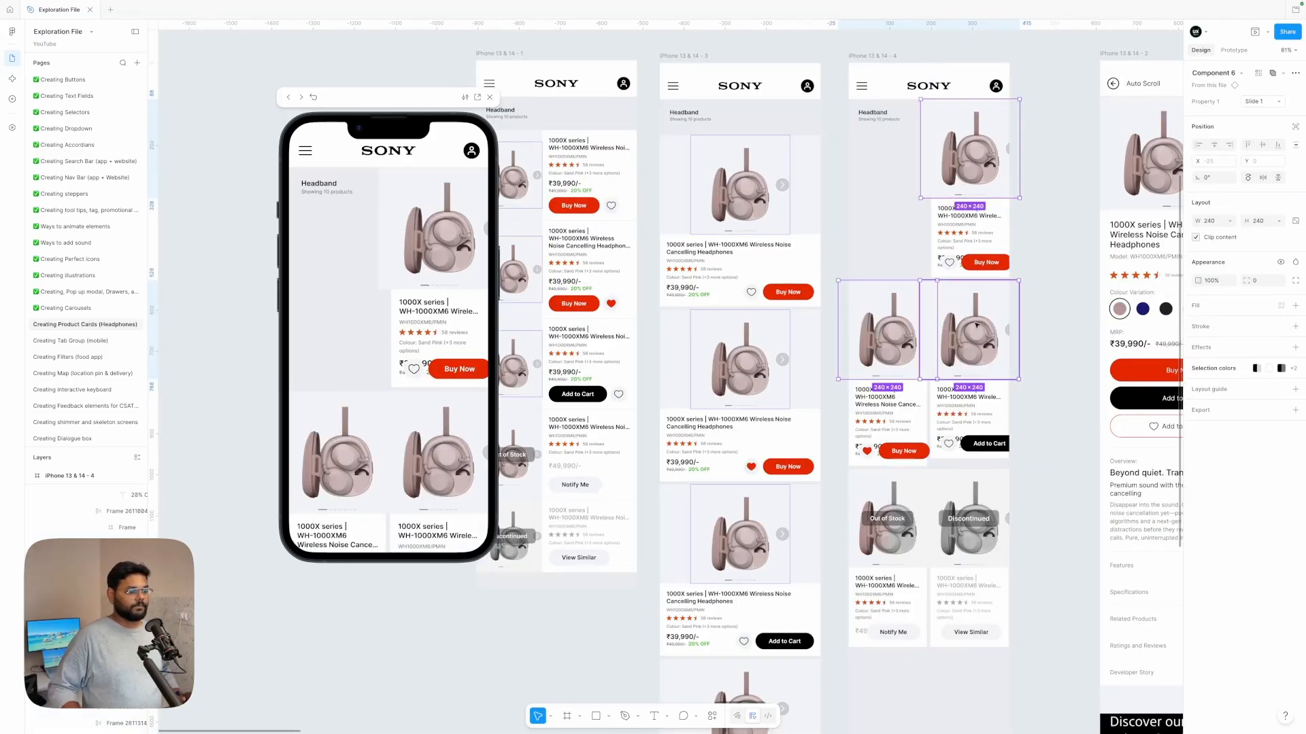
click(884, 326)
scroll(881, 315, left, 2)
click(1076, 286)
Step: Replace the card list in the iPhone 13 & 14 - 4 frame with a copy of the one from iPhone 13 & 14 - 1
click(1020, 319)
key(Delete)
click(623, 175)
key(ctrl+c)
click(912, 52)
key(ctrl+v)
Step: Switch all five product cards in the iPhone 13 & 14 - 4 frame to a vertical flow
double_click(996, 183)
shift+click(995, 255)
shift+click(996, 360)
shift+click(991, 448)
shift+click(985, 533)
click(1226, 191)
Step: Make the image areas of all five cards in the iPhone 13 & 14 - 4 frame fill the card width
double_click(951, 204)
shift+double_click(952, 380)
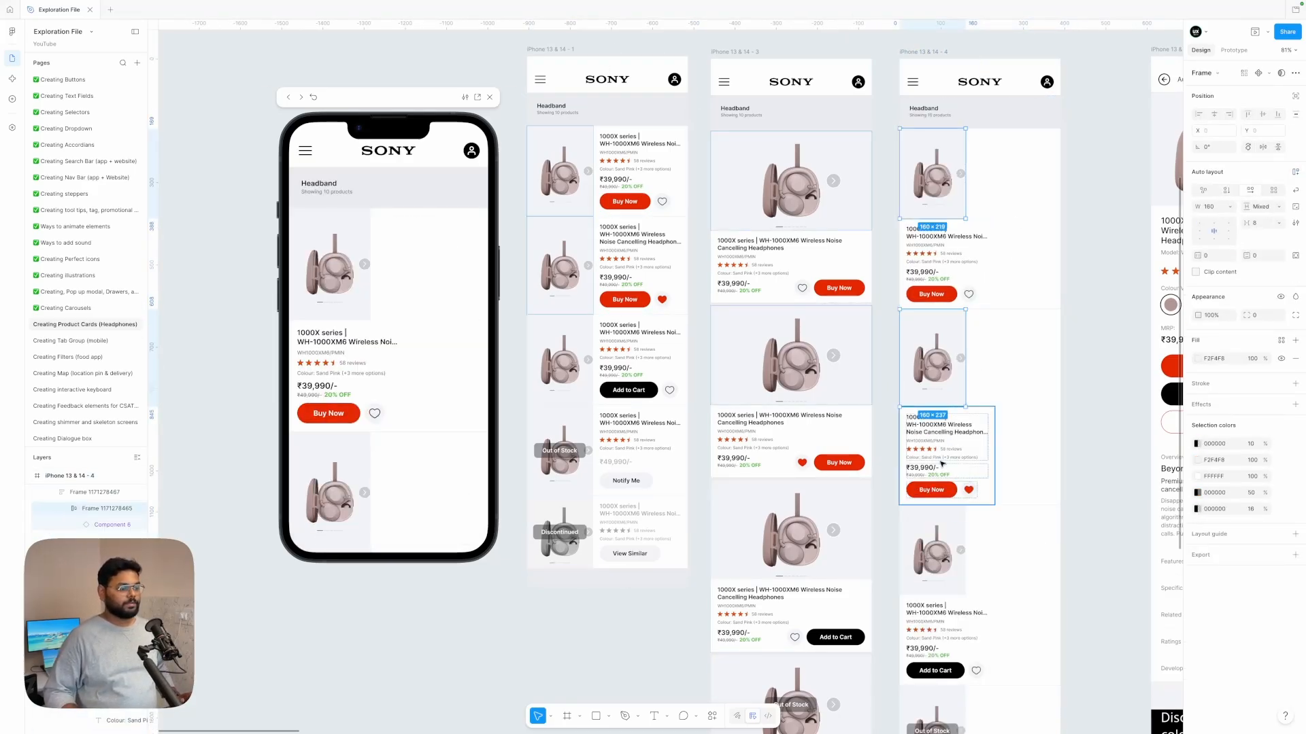
shift+double_click(945, 550)
scroll(945, 552, down, 5)
shift+double_click(944, 402)
shift+double_click(942, 565)
click(1229, 207)
click(1197, 239)
Step: Make the product details sections of all five cards in the iPhone 13 & 14 - 4 frame fill the card width
double_click(972, 476)
shift+double_click(975, 625)
shift+double_click(973, 326)
scroll(973, 326, up, 5)
shift+double_click(952, 194)
click(1228, 207)
click(1202, 238)
Step: Set all five product cards in the iPhone 13 & 14 - 4 frame to a width of 380/2
double_click(977, 163)
shift+click(976, 331)
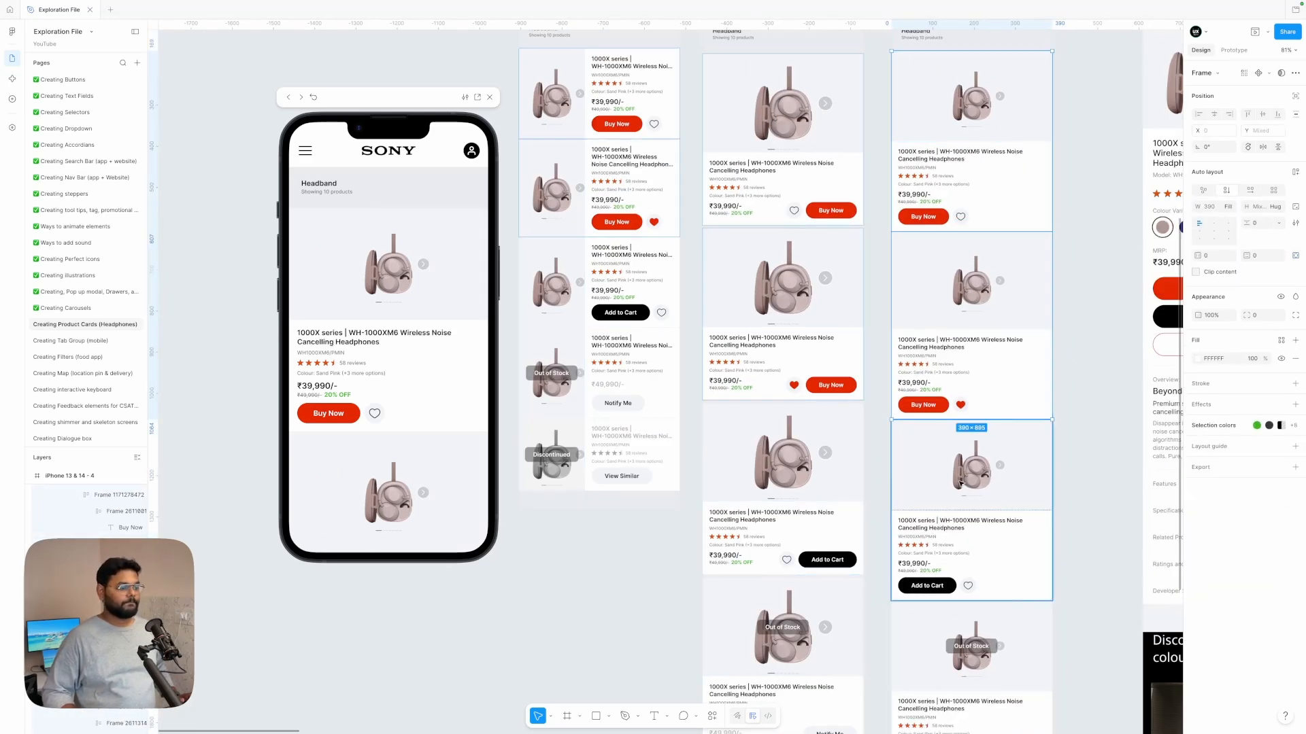
scroll(976, 331, down, 3)
text(380)
key(Return)
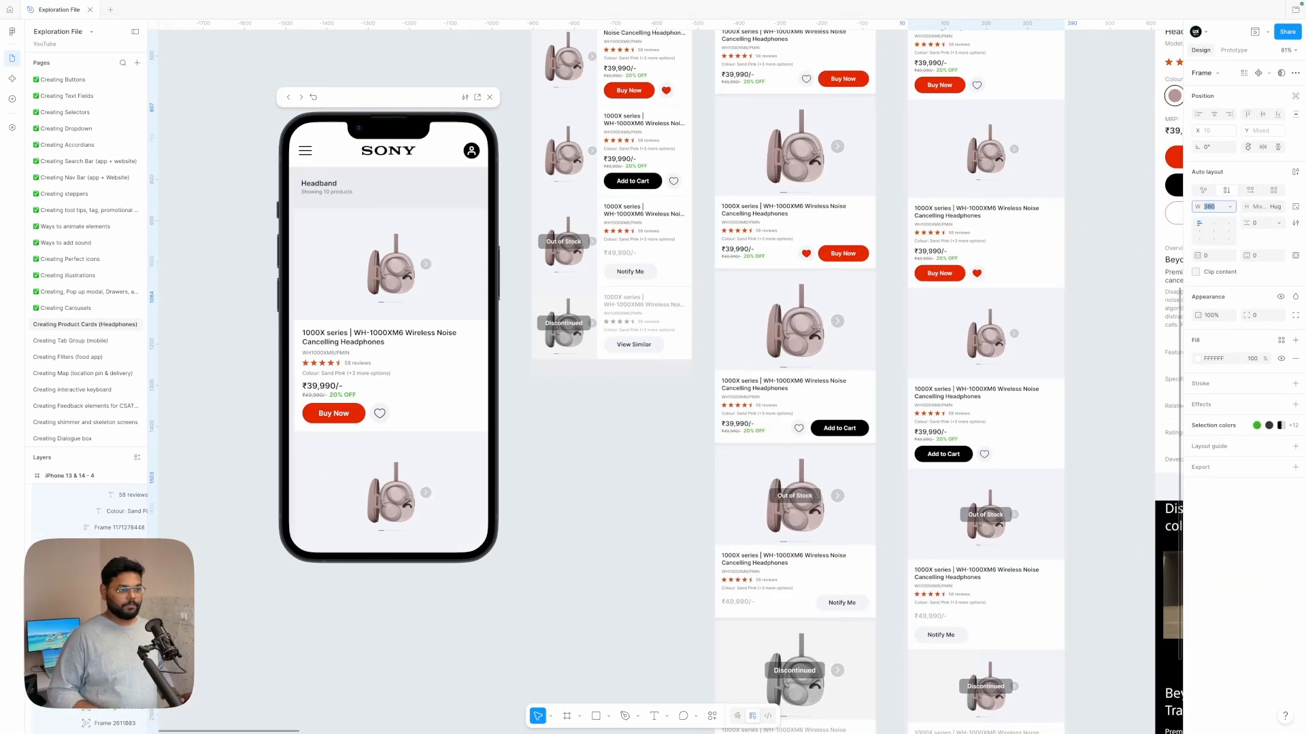
text(/2)
key(Return)
Step: Align the copied card list to its top left and switch it to a horizontal flow that wraps
scroll(973, 265, up, 5)
click(966, 265)
click(1199, 256)
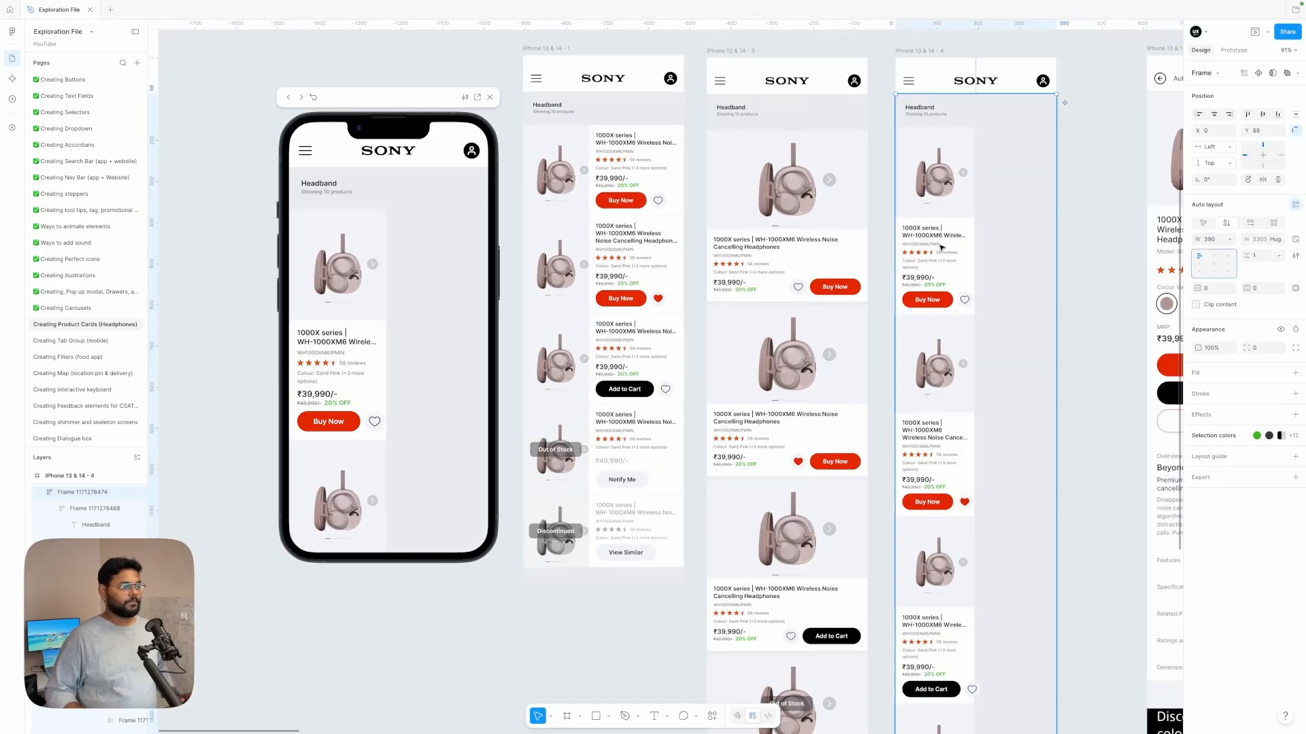
click(1249, 223)
click(1294, 223)
Step: Truncate the product title in the second two-column card to a maximum of 2 lines
scroll(941, 218, right, 1)
double_click(941, 218)
scroll(979, 210, up, 5)
click(990, 207)
double_click(976, 267)
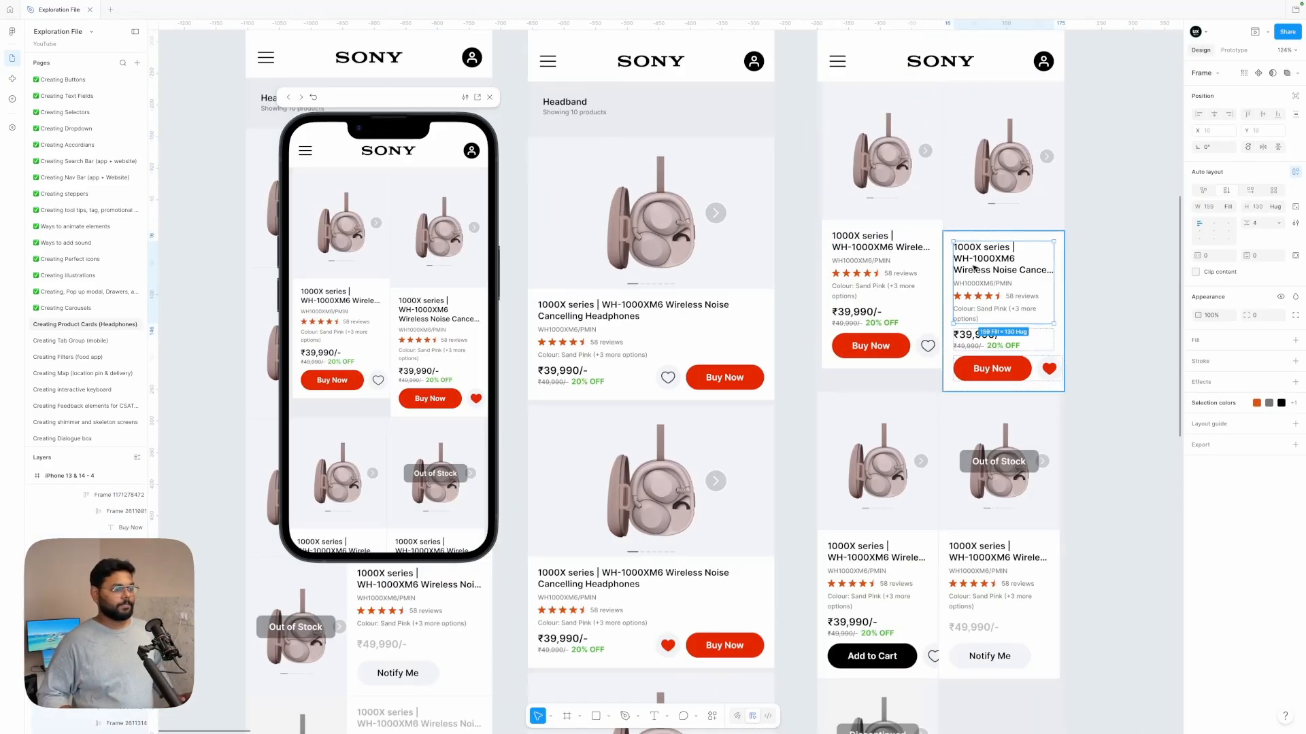
double_click(976, 267)
click(1295, 342)
click(1155, 557)
text(2)
key(Return)
click(1108, 251)
Step: Set the height of the image areas in all five two-column cards to hug their contents
super+click(969, 215)
super+click(935, 197)
shift+super+click(969, 185)
shift+super+click(911, 442)
shift+super+click(969, 442)
scroll(952, 462, down, 3)
shift+super+click(901, 537)
click(1279, 207)
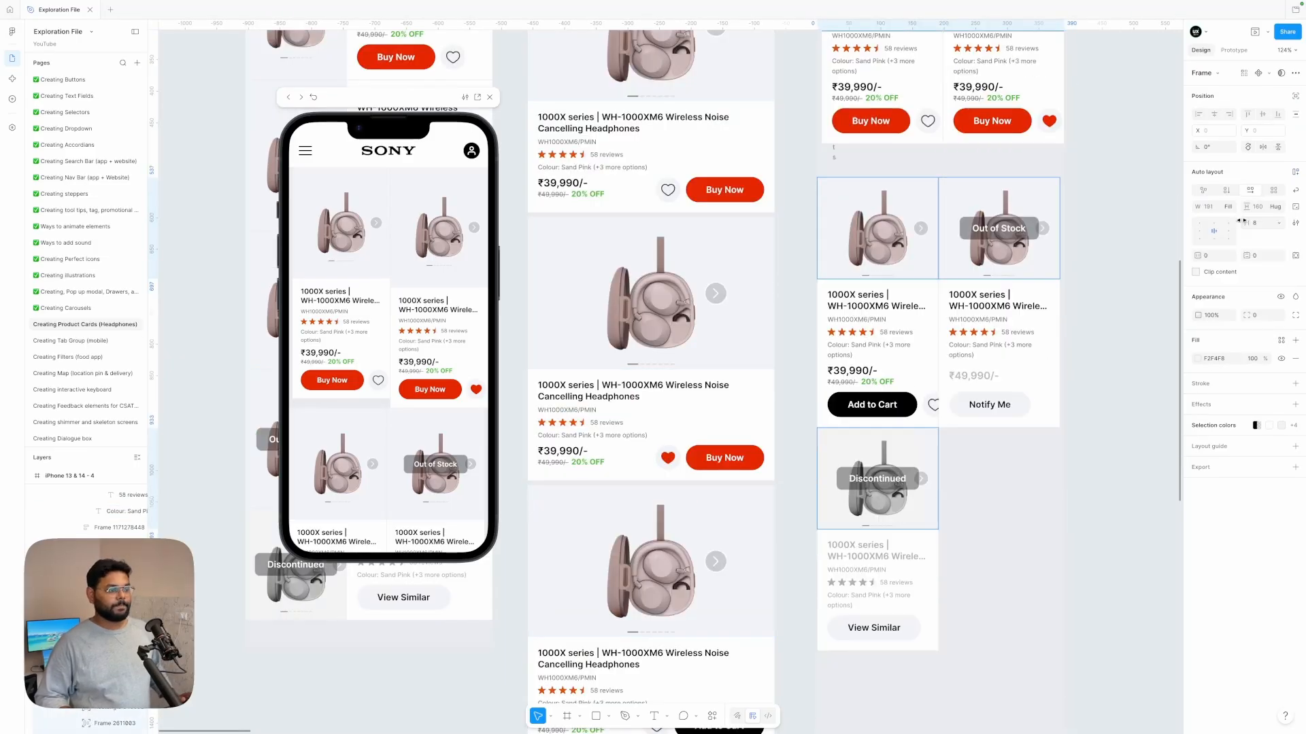
click(1239, 218)
Step: Set the width of the Headband heading section in the iPhone 13 & 14 - 4 frame to 390
scroll(1120, 253, up, 4)
scroll(1120, 252, down, 3)
scroll(1107, 326, up, 1)
super+click(822, 283)
scroll(822, 283, up, 4)
scroll(822, 283, down, 2)
key(Escape)
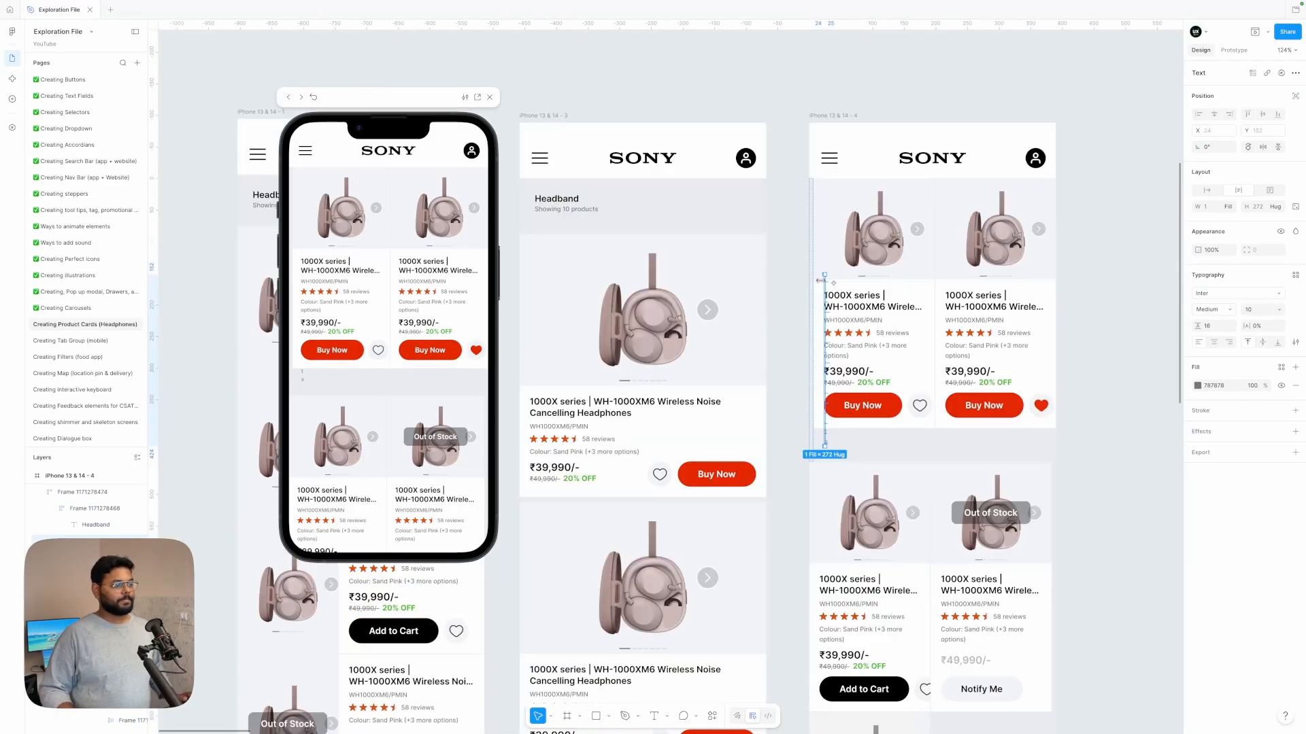
click(826, 442)
text(390)
key(Return)
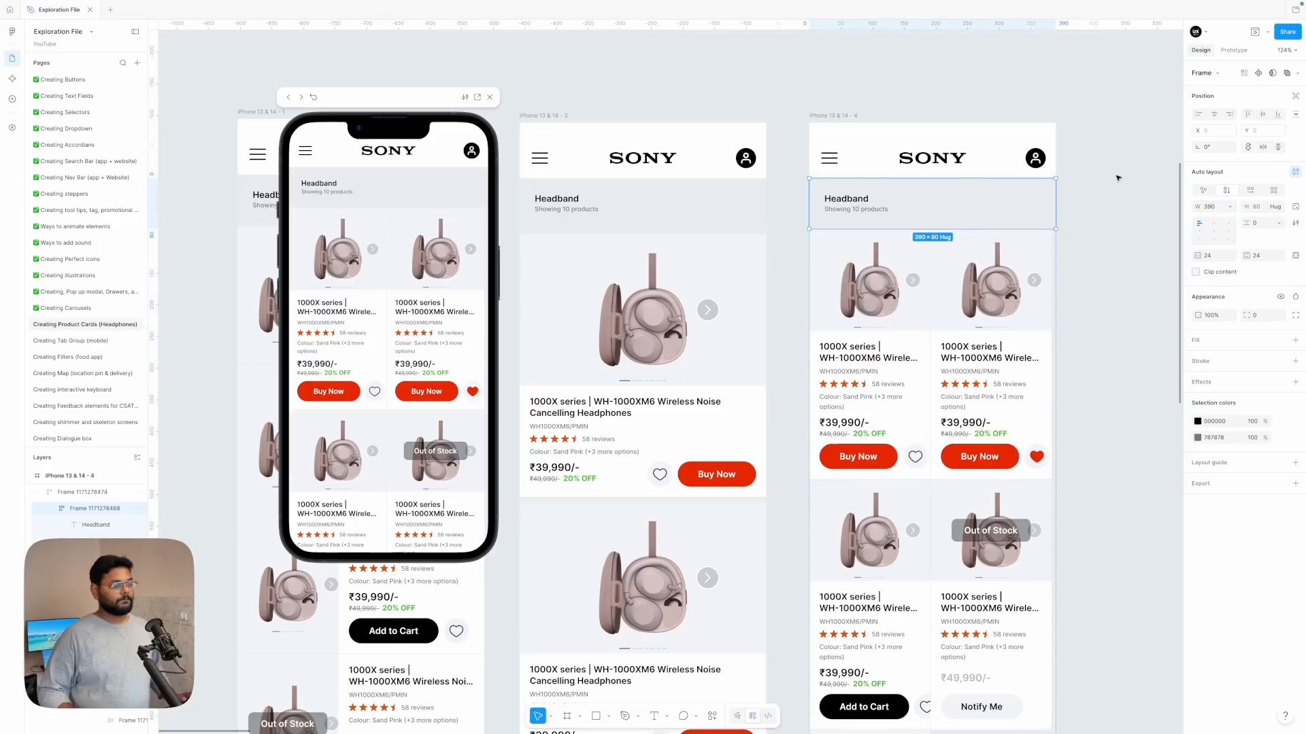
Step: Set the spacing between the cards in the two-column list to 8
click(1131, 189)
click(965, 310)
scroll(966, 311, down, 1)
text(8)
key(Return)
click(1115, 244)
Step: Move the Buy Now button in the first two-column card after its heart icon
scroll(1086, 166, up, 1)
scroll(1082, 167, down, 4)
click(955, 294)
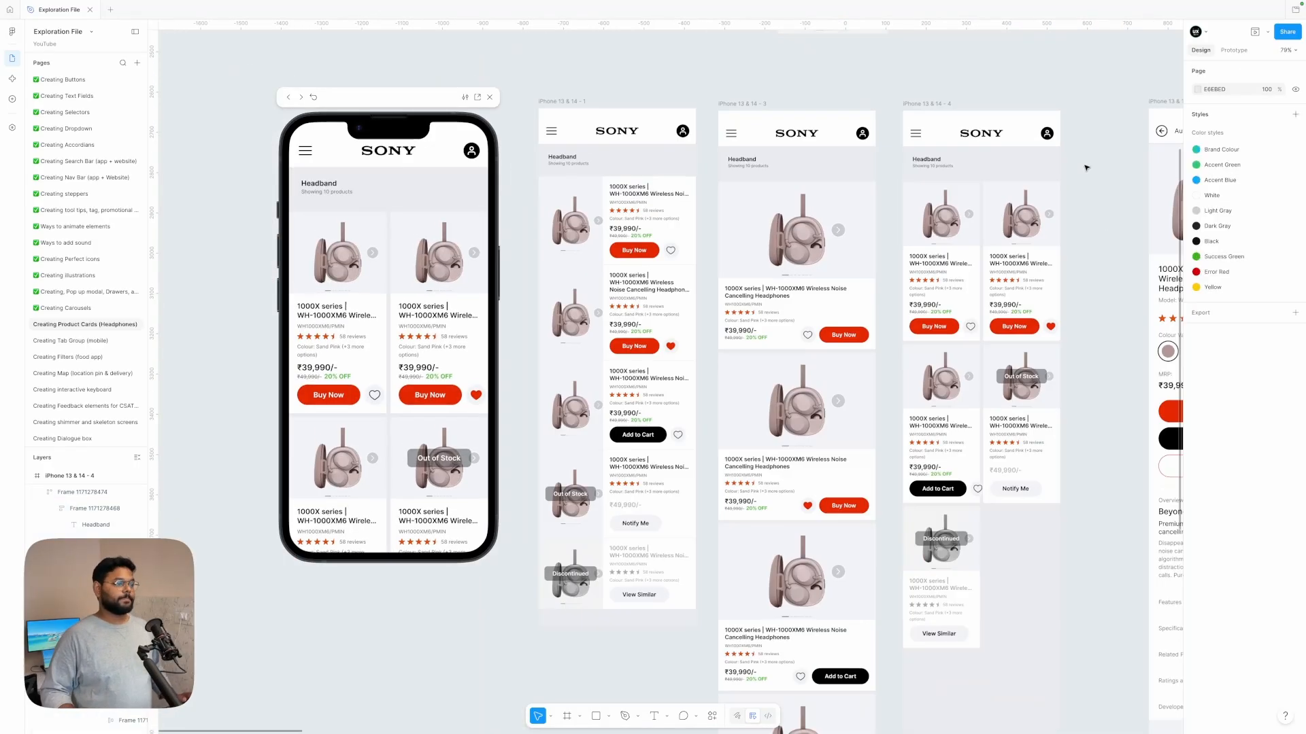
scroll(955, 292, up, 5)
super+click(935, 333)
scroll(923, 298, down, 3)
click(1108, 277)
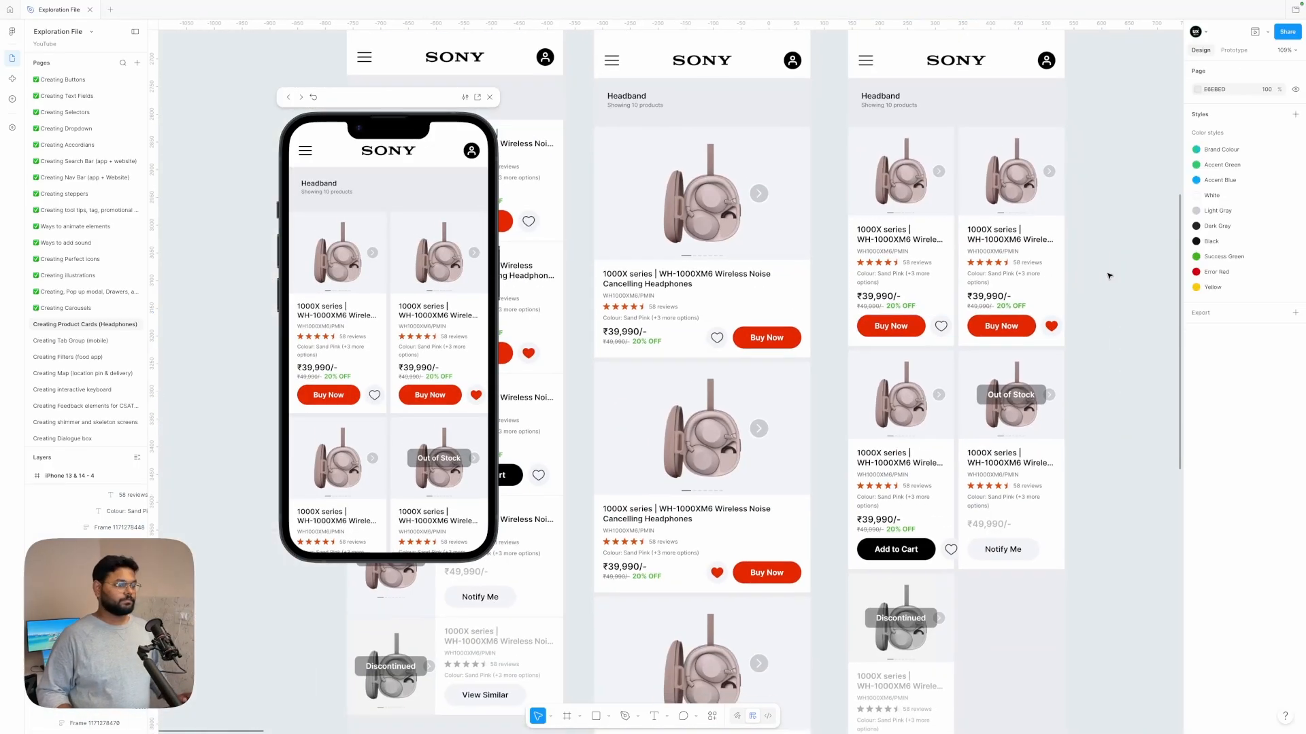
super+click(898, 328)
key(Right)
key(shift+Return)
Step: Make the first two-column card's Buy Now button and its surrounding button row fill the available width
super+click(897, 329)
click(1228, 207)
click(1217, 221)
super+click(903, 327)
key(shift+Return)
key(shift+Return)
click(1228, 207)
click(1217, 234)
Step: Give the action buttons of all five two-column cards a horizontal padding of 10 and make them fill the available width
super+click(893, 329)
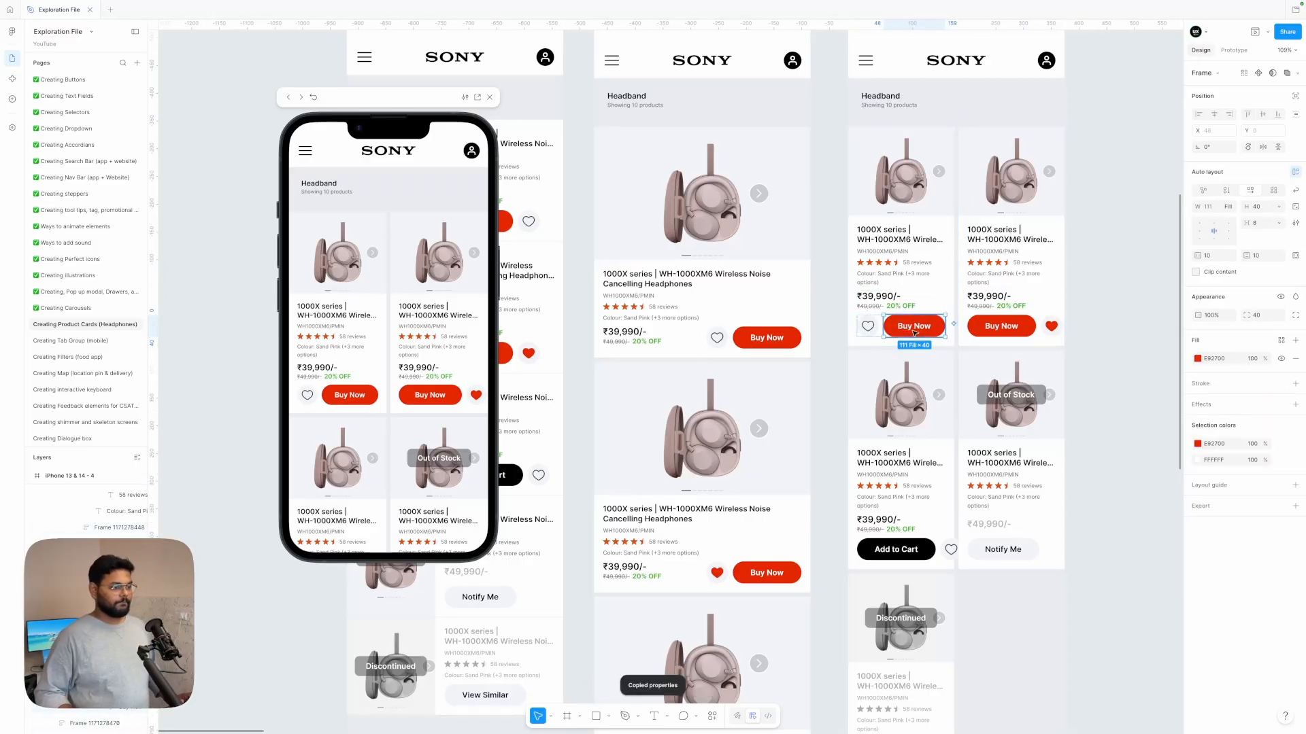
shift+super+click(972, 328)
shift+super+click(897, 550)
shift+super+click(1003, 550)
scroll(952, 544, down, 2)
shift+super+click(884, 669)
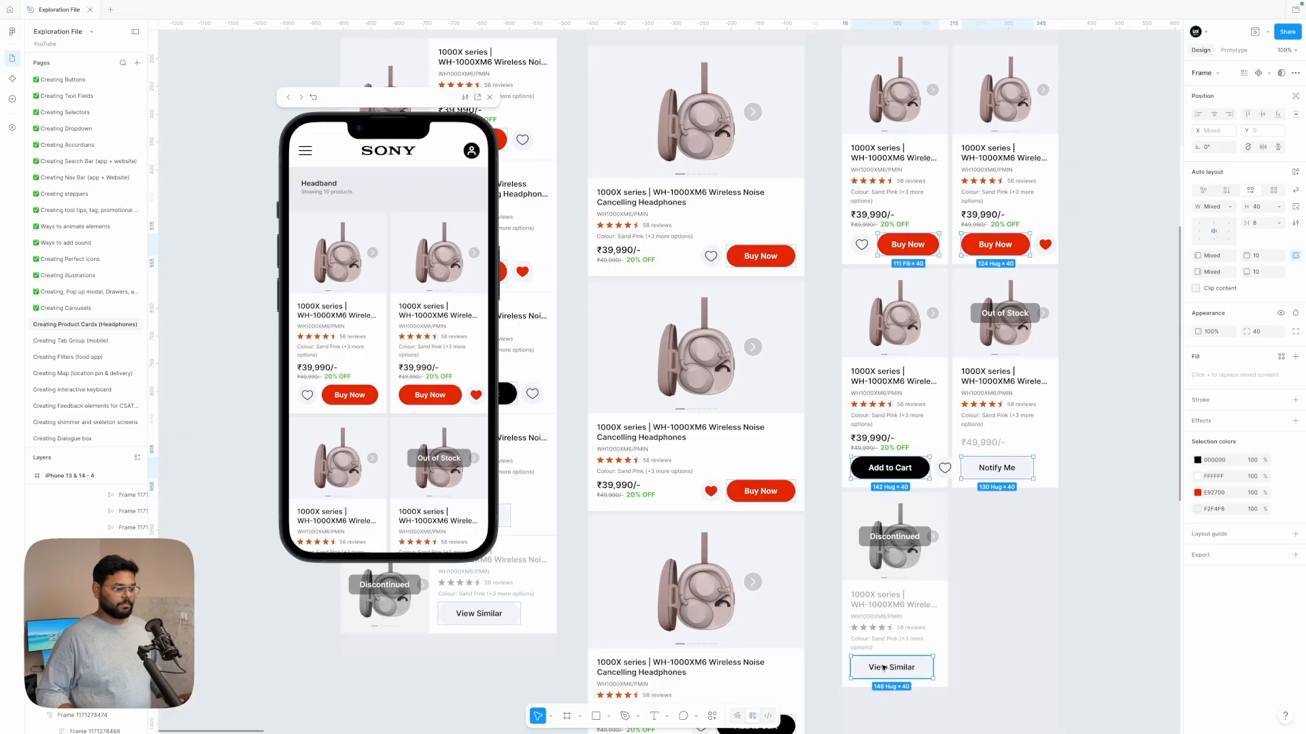
click(1295, 255)
click(1213, 256)
text(10)
key(Return)
click(1228, 207)
click(1209, 235)
Step: Make the button rows in the other four two-column cards fill the card width
double_click(990, 247)
super+click(1009, 247)
shift+super+click(985, 469)
shift+super+click(911, 469)
shift+super+click(879, 668)
click(1228, 207)
click(1210, 234)
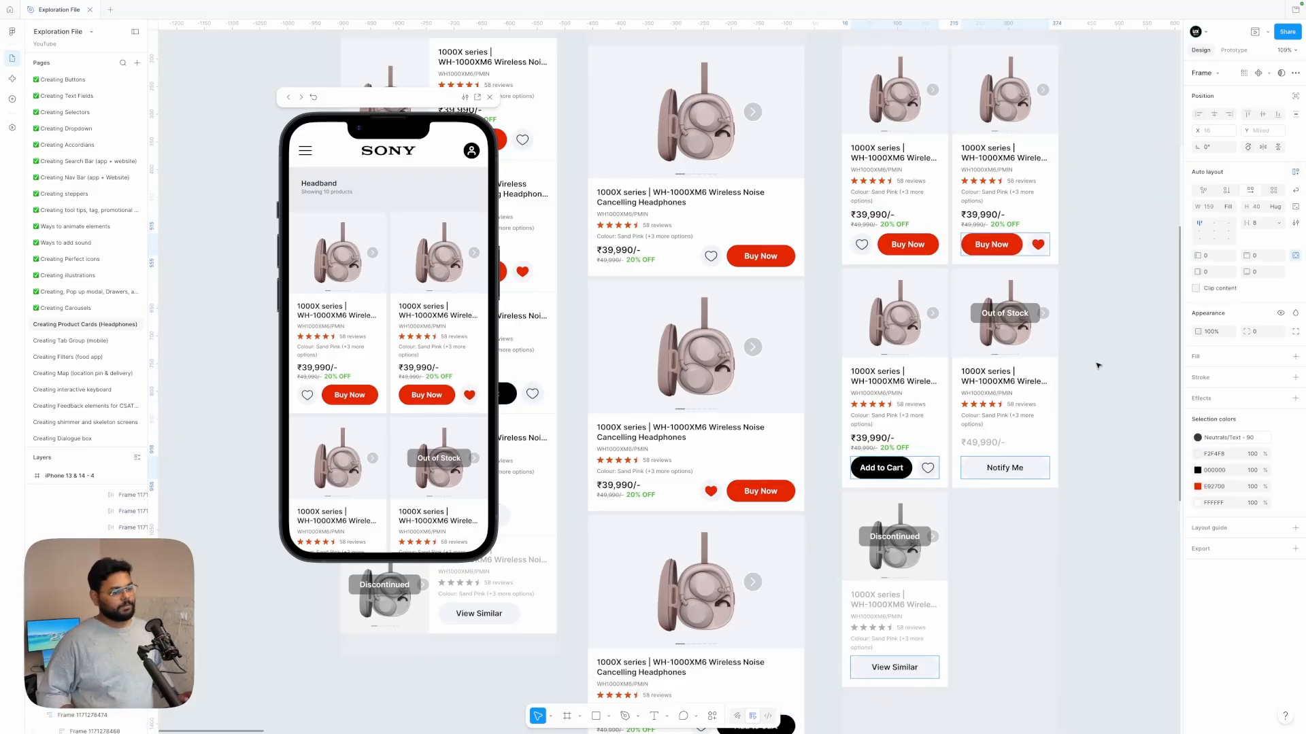
Step: Move the heart icon before the button in the Add to Cart card and in the second Buy Now card
click(1096, 364)
scroll(911, 455, right, 1)
super+click(905, 455)
key(Left)
super+click(1014, 233)
key(Left)
click(1072, 228)
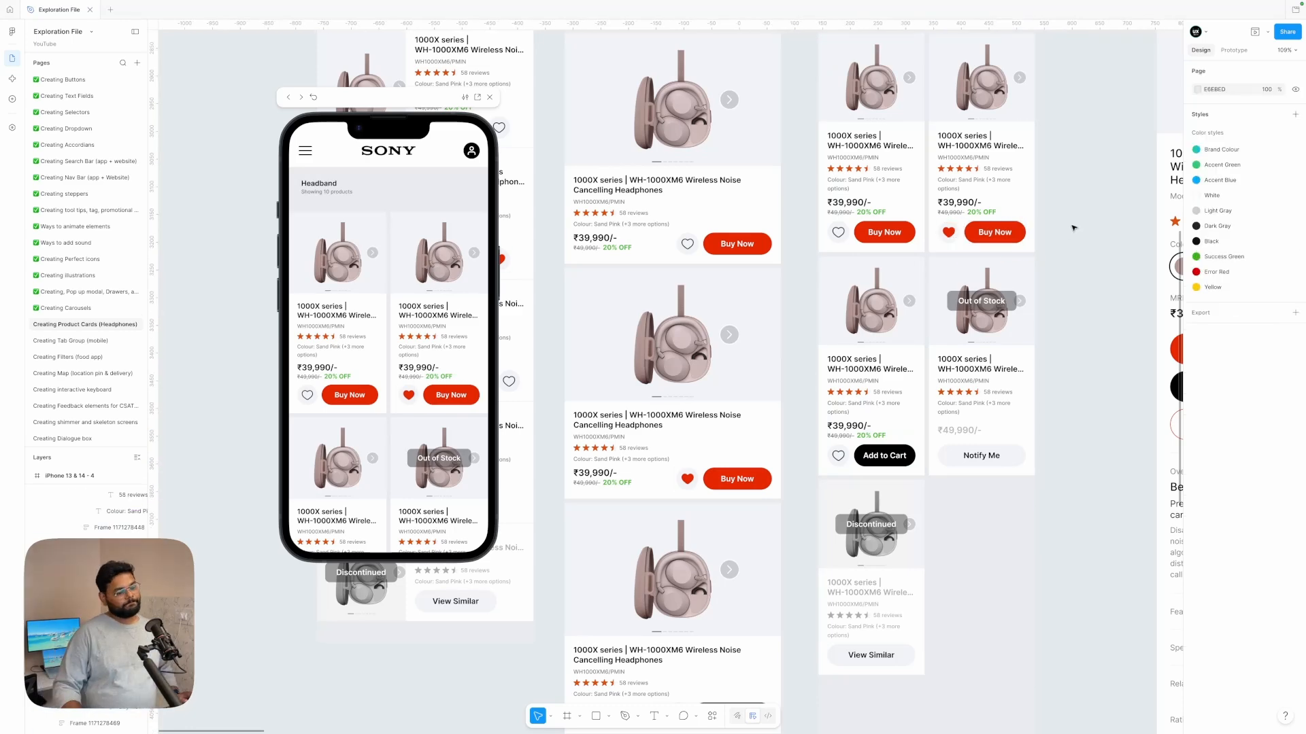
scroll(1073, 227, up, 2)
scroll(1073, 228, down, 5)
drag(1078, 210, 804, 239)
key(super+z)
click(1052, 120)
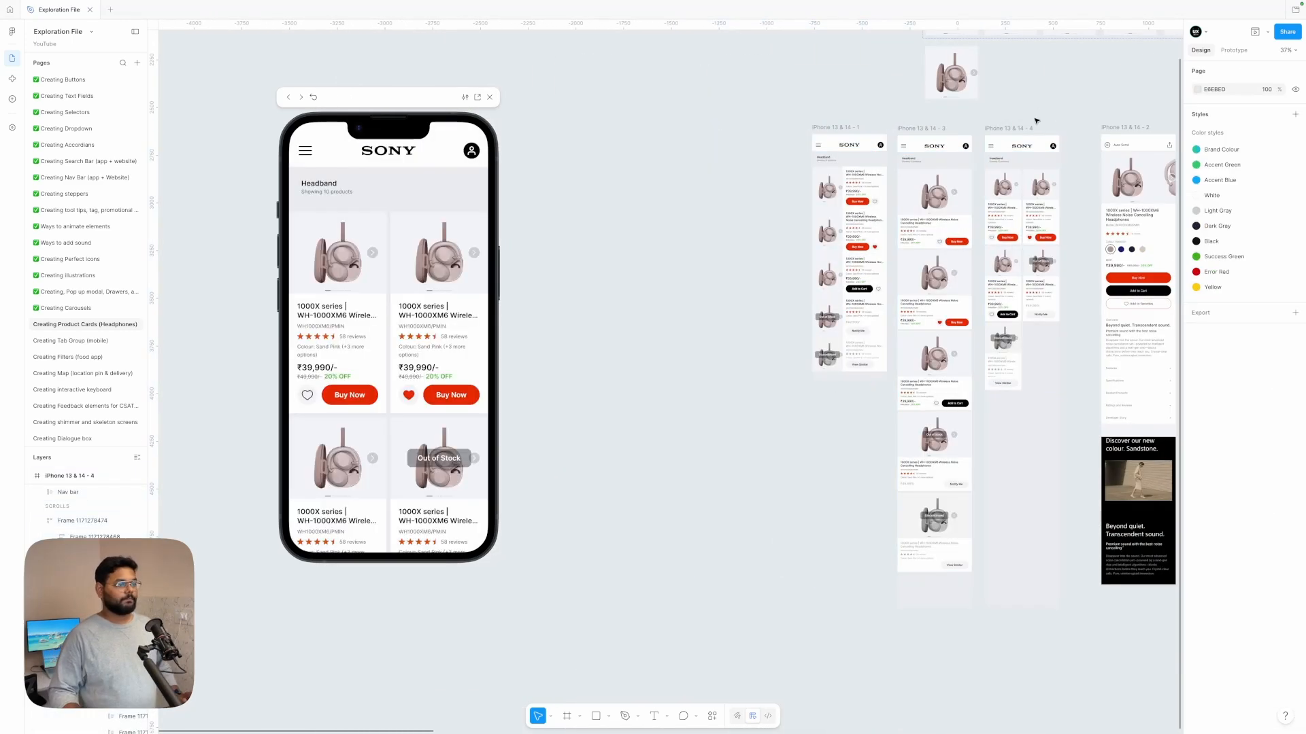
Step: Move the iPhone 13 & 14 - 1, - 3 and - 4 frames together further left, away from the product detail frame
click(1007, 128)
shift+click(920, 128)
shift+click(846, 128)
drag(845, 127, 667, 128)
click(740, 128)
Step: Shorten the iPhone 13 & 14 - 4 frame to a height of about 1360, just below its last card
click(836, 129)
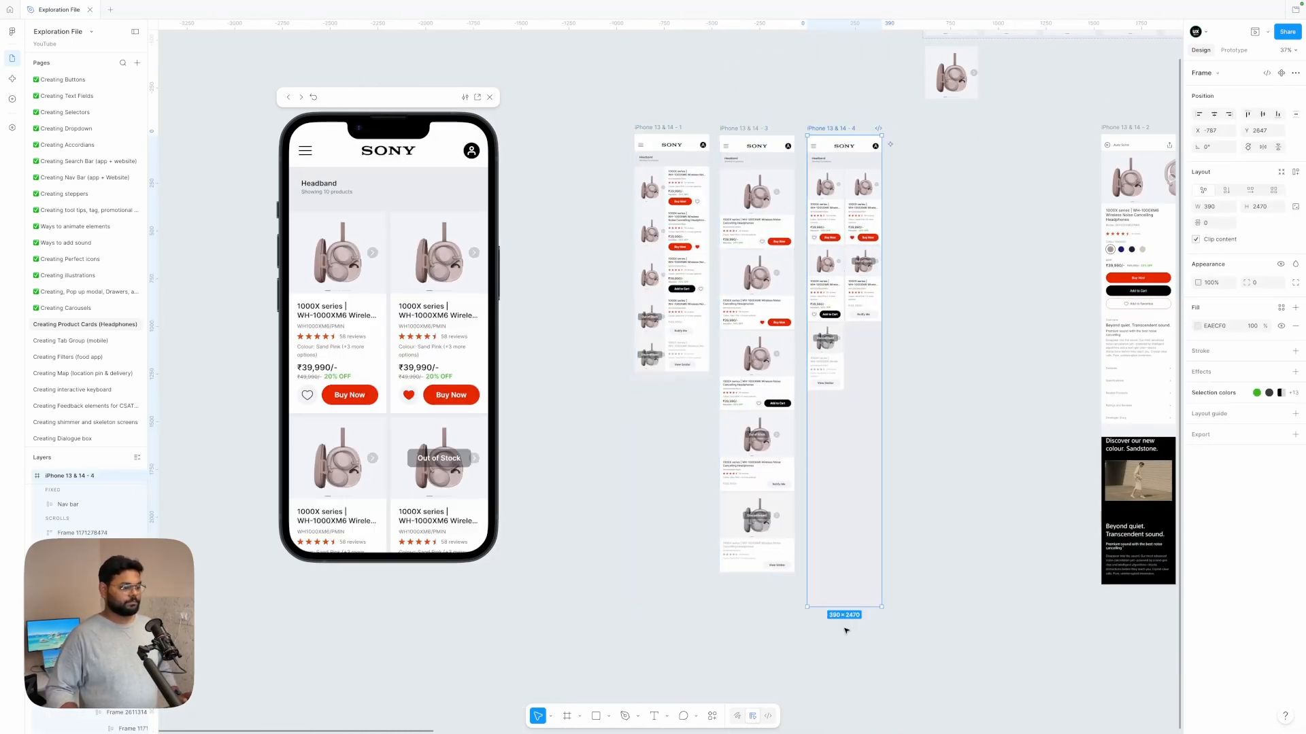
drag(824, 421, 825, 396)
click(903, 266)
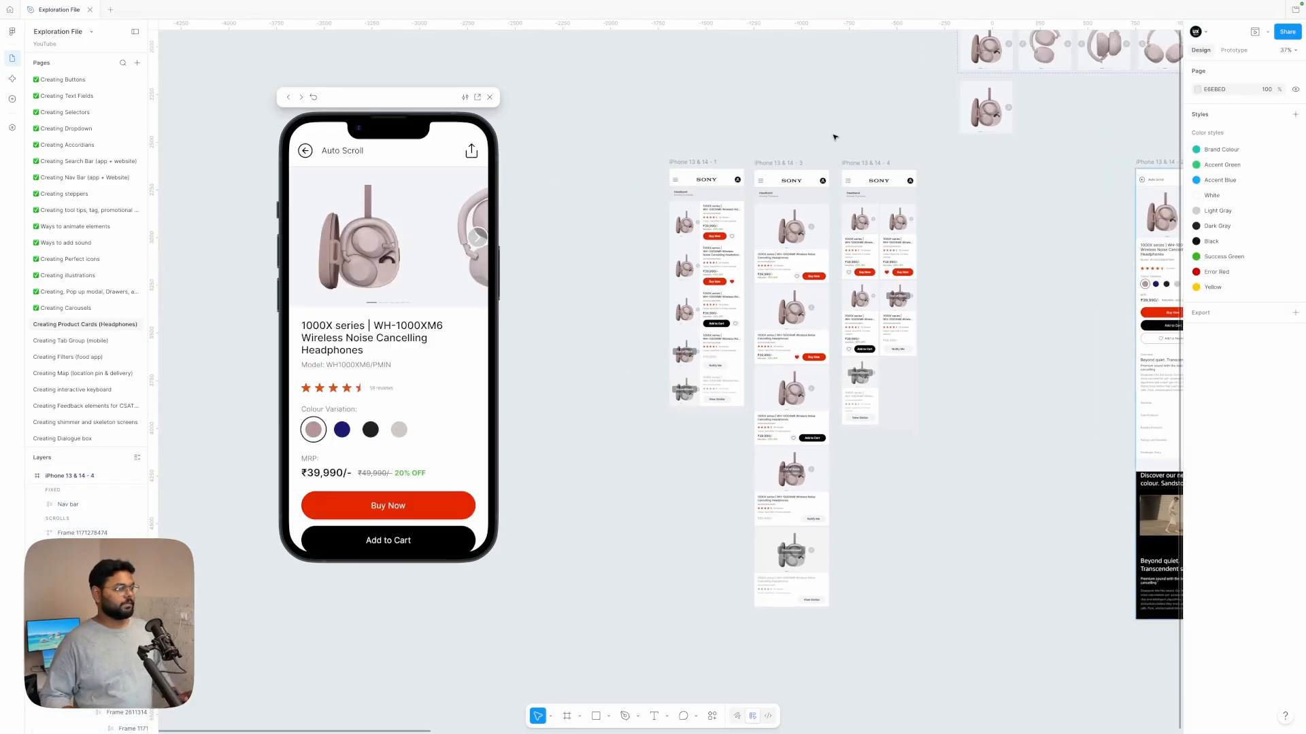
Step: Preview the iPhone 13 & 14 - 4 frame and scroll through its two-column cards
click(862, 163)
click(894, 153)
scroll(877, 154, right, 1)
click(691, 158)
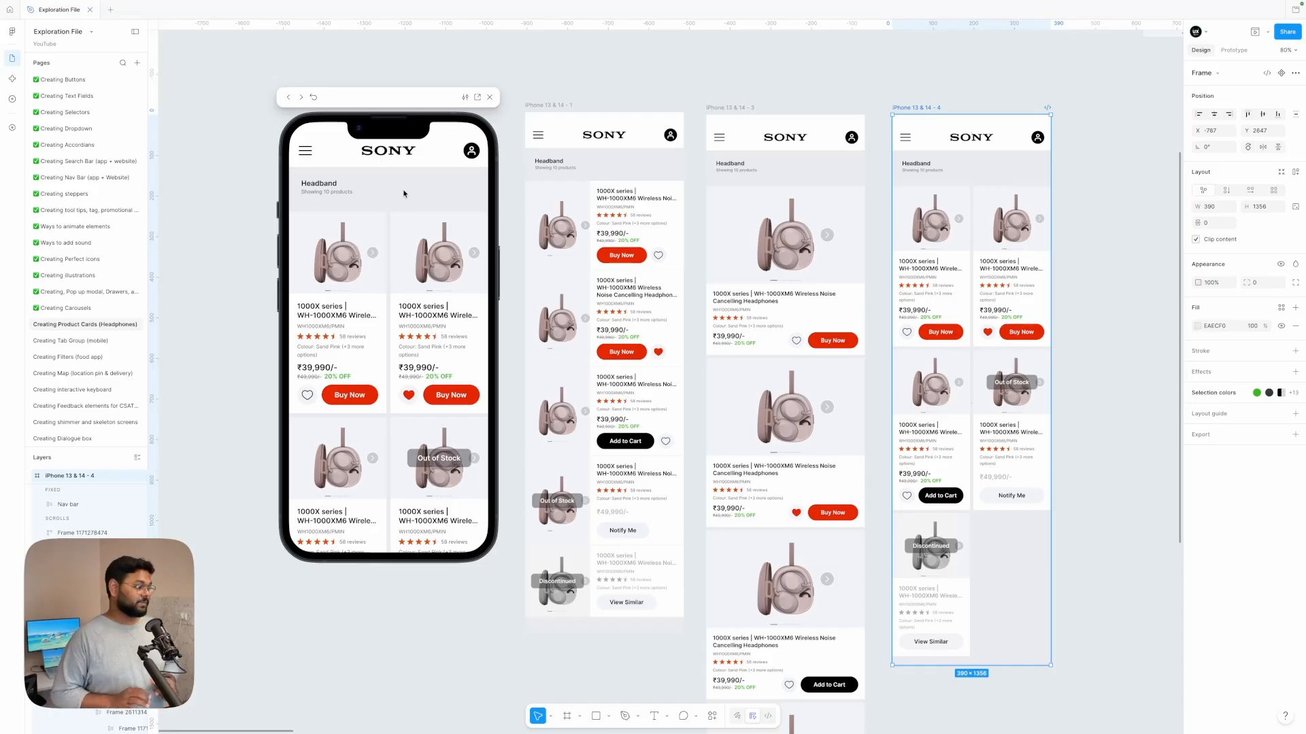
scroll(315, 311, down, 1)
scroll(337, 313, up, 1)
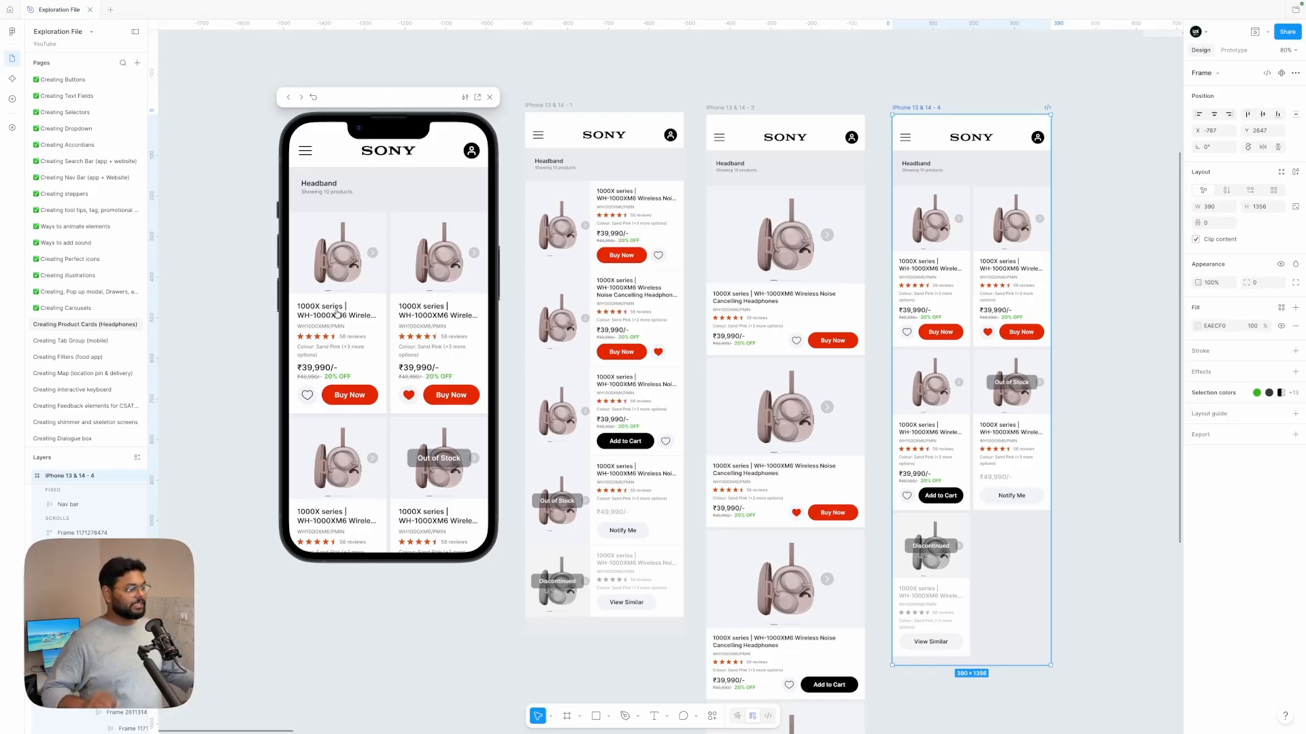
scroll(348, 376, down, 5)
scroll(354, 393, up, 5)
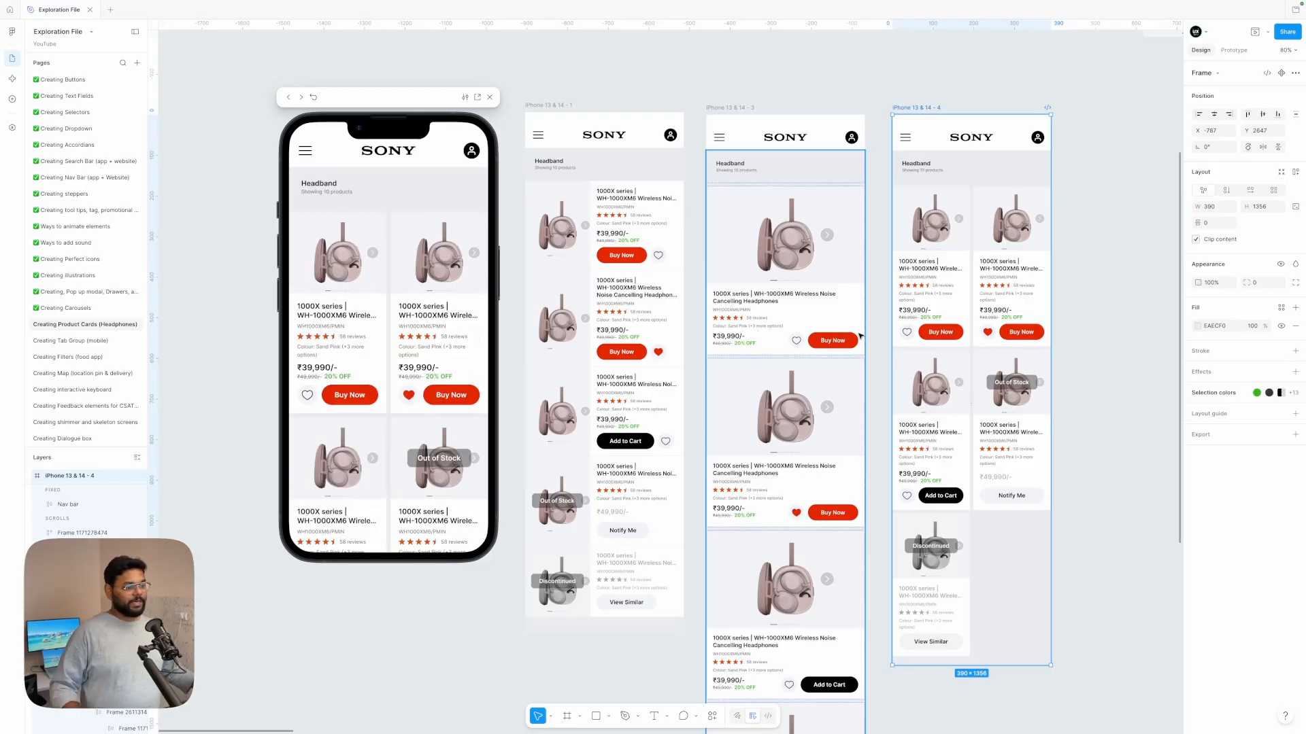
scroll(935, 286, up, 3)
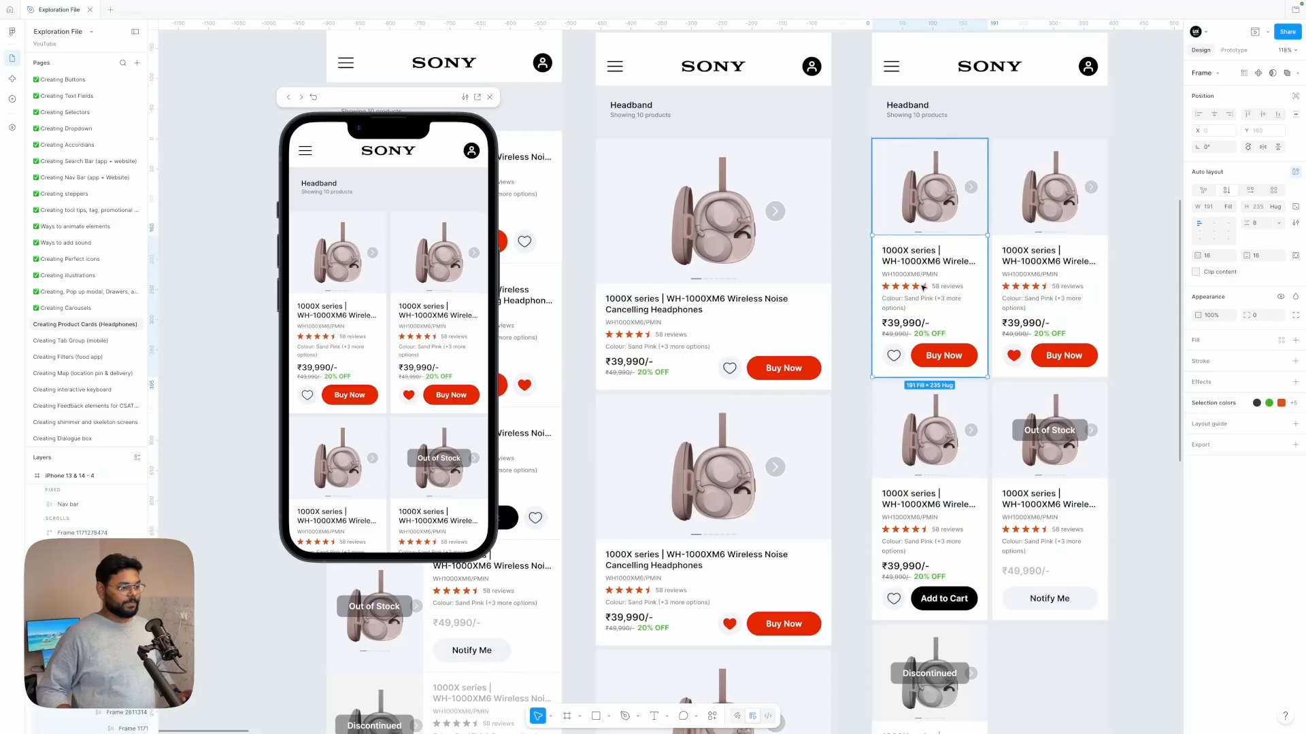
double_click(923, 288)
double_click(923, 288)
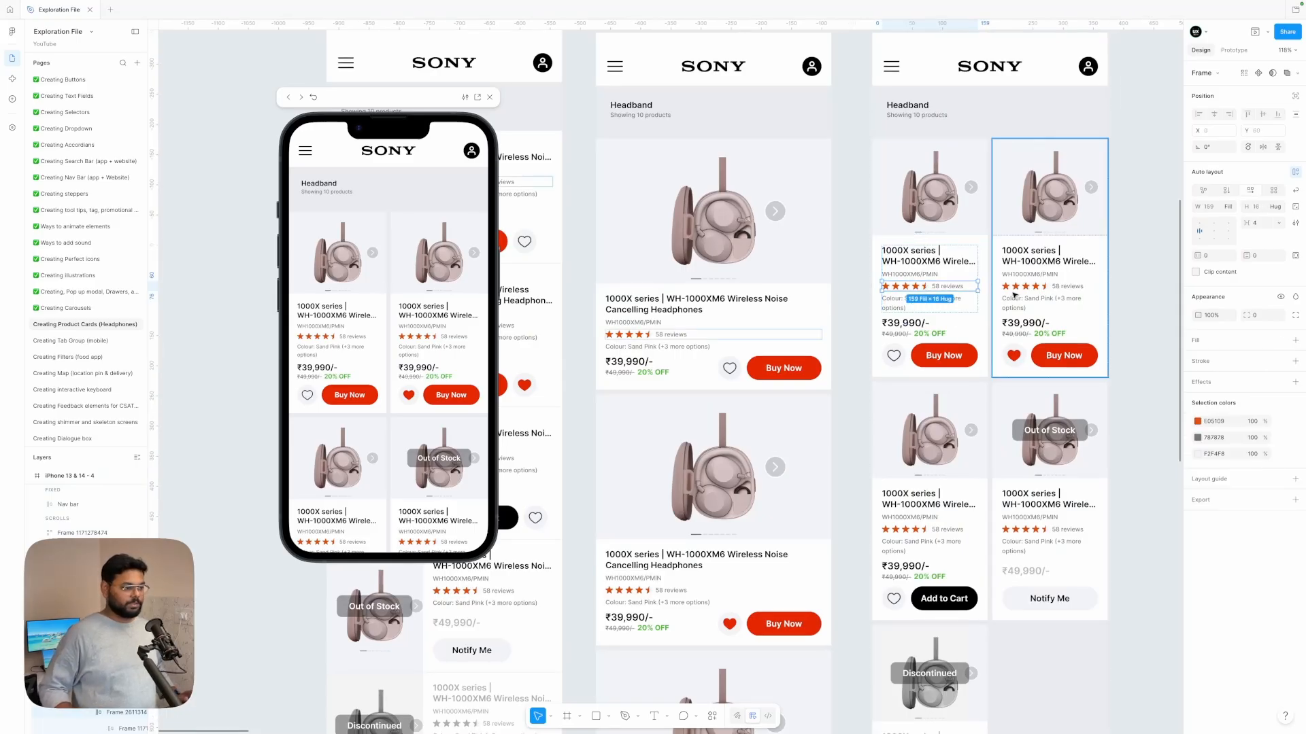
click(918, 274)
shift+click(1028, 275)
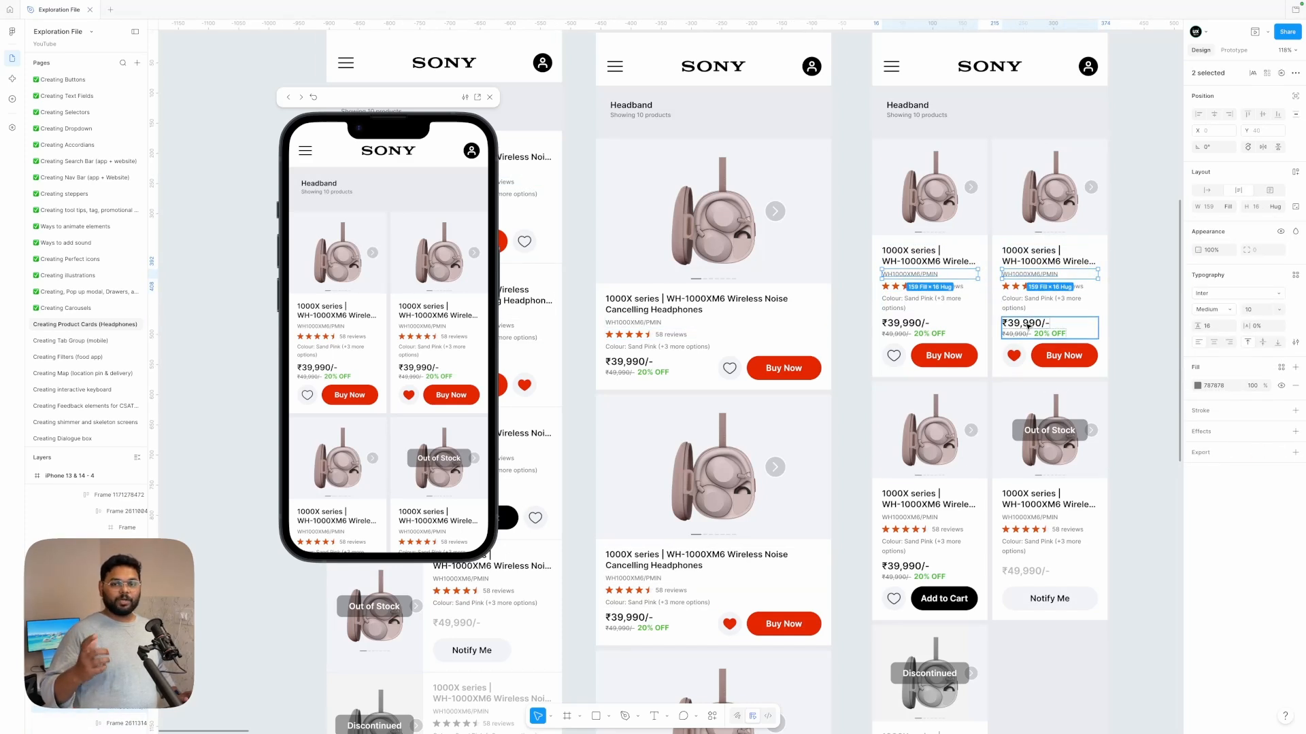
shift+click(911, 520)
shift+click(911, 520)
shift+double_click(911, 520)
shift+double_click(911, 520)
shift+click(911, 521)
shift+double_click(939, 520)
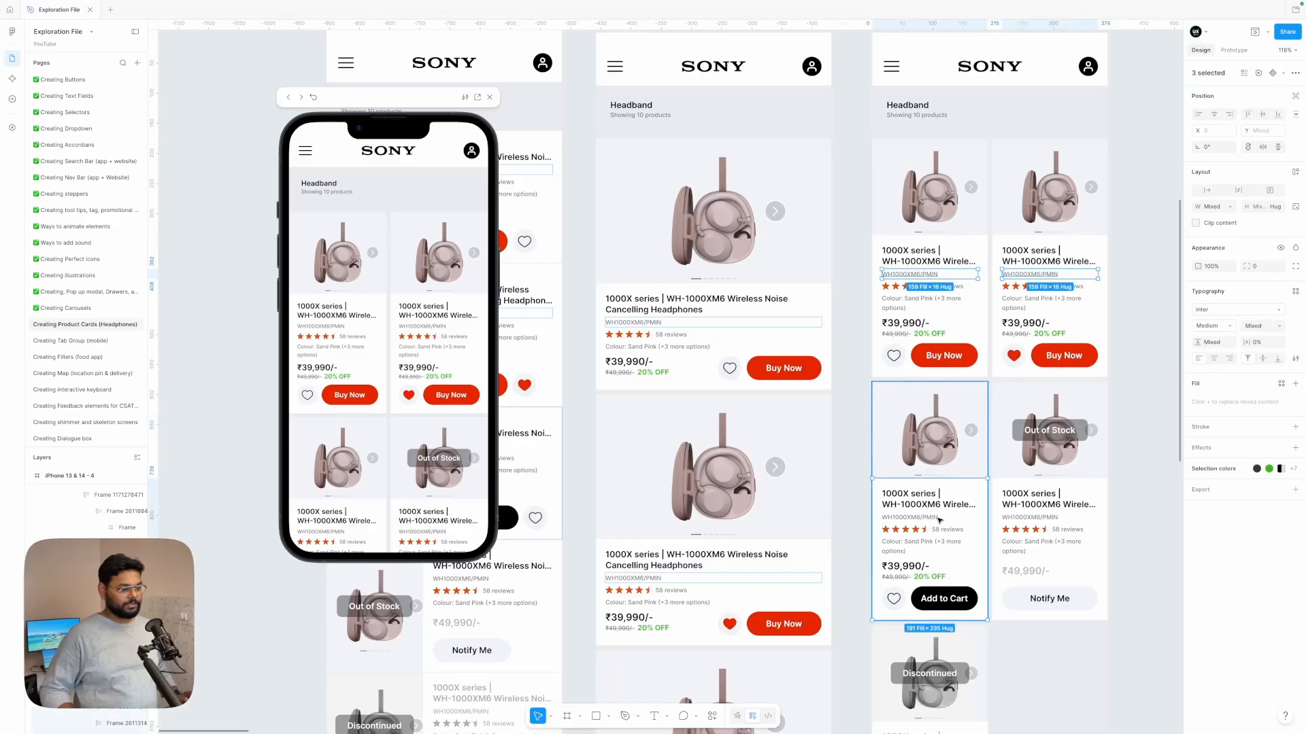
shift+double_click(939, 520)
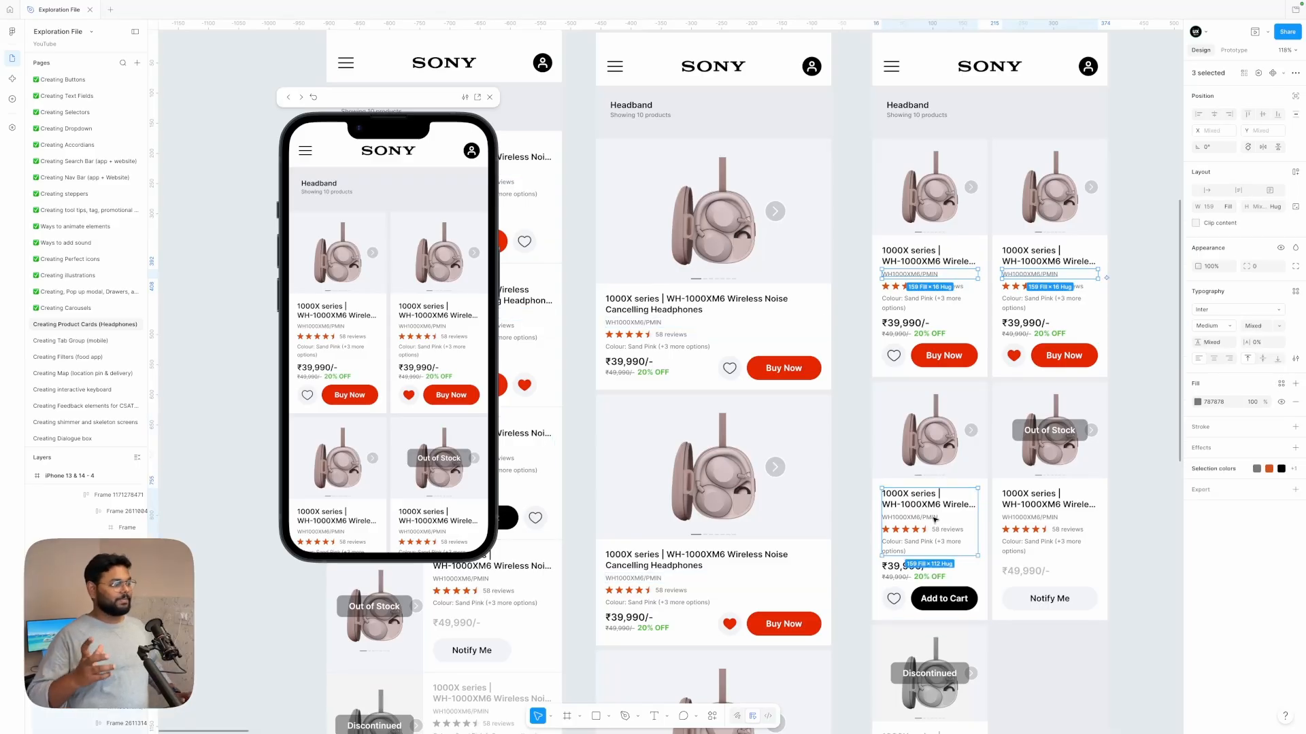
scroll(934, 519, down, 1)
scroll(935, 520, right, 1)
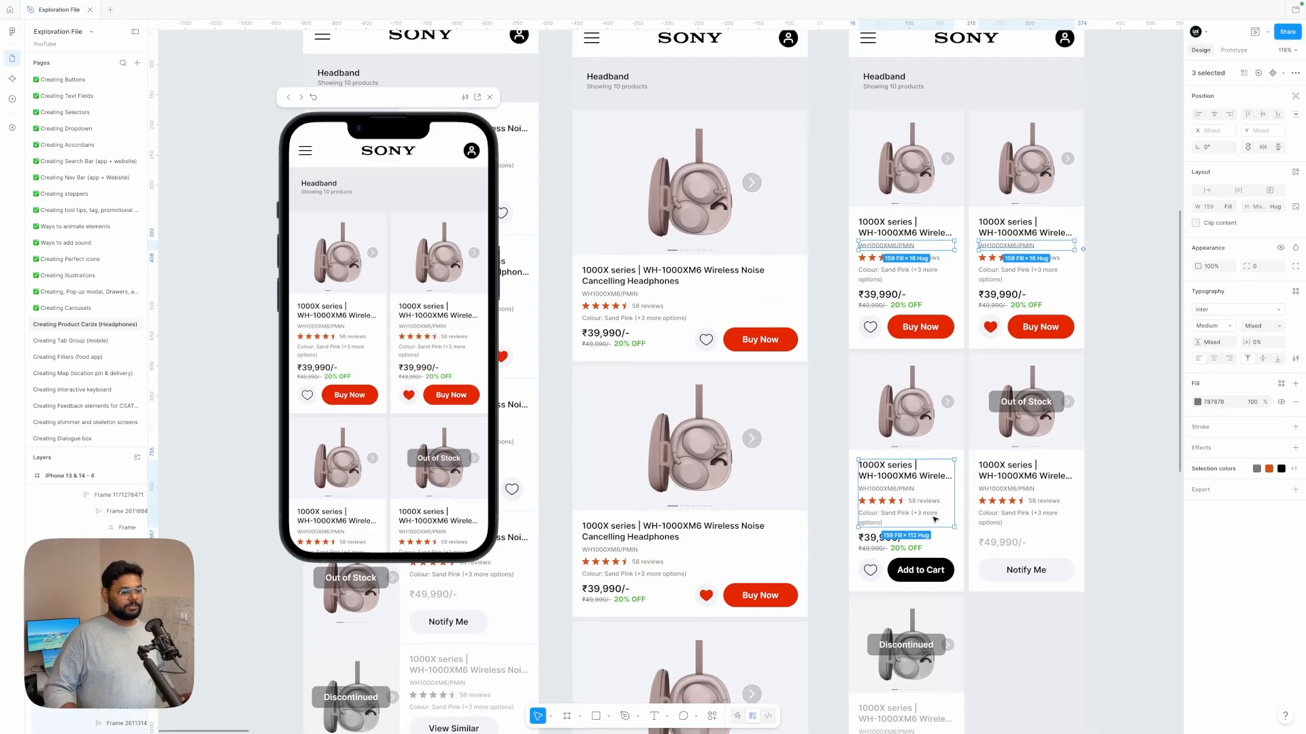
scroll(1008, 517, down, 5)
click(1009, 517)
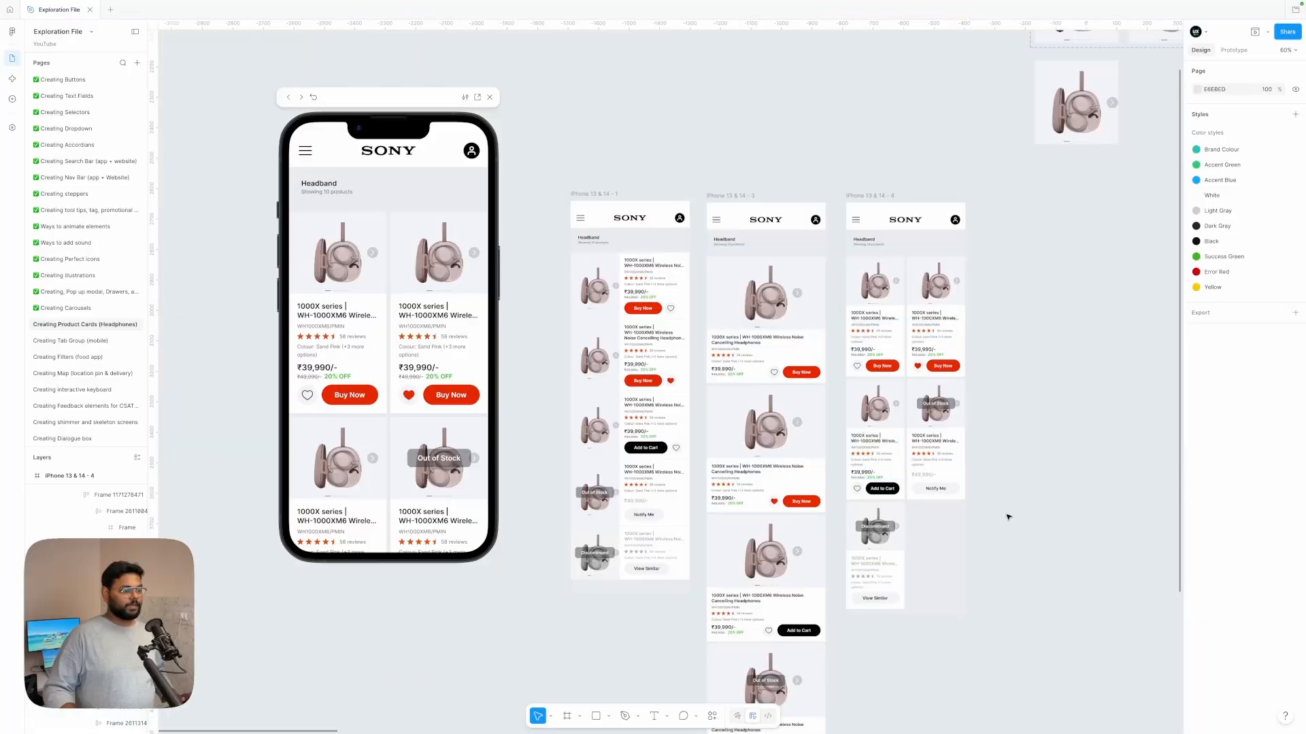
Step: Duplicate the iPhone 13 & 14 - 4 frame and place the copy beside the original
click(870, 201)
alt+drag(871, 199, 1013, 210)
alt+drag(1013, 211, 1013, 211)
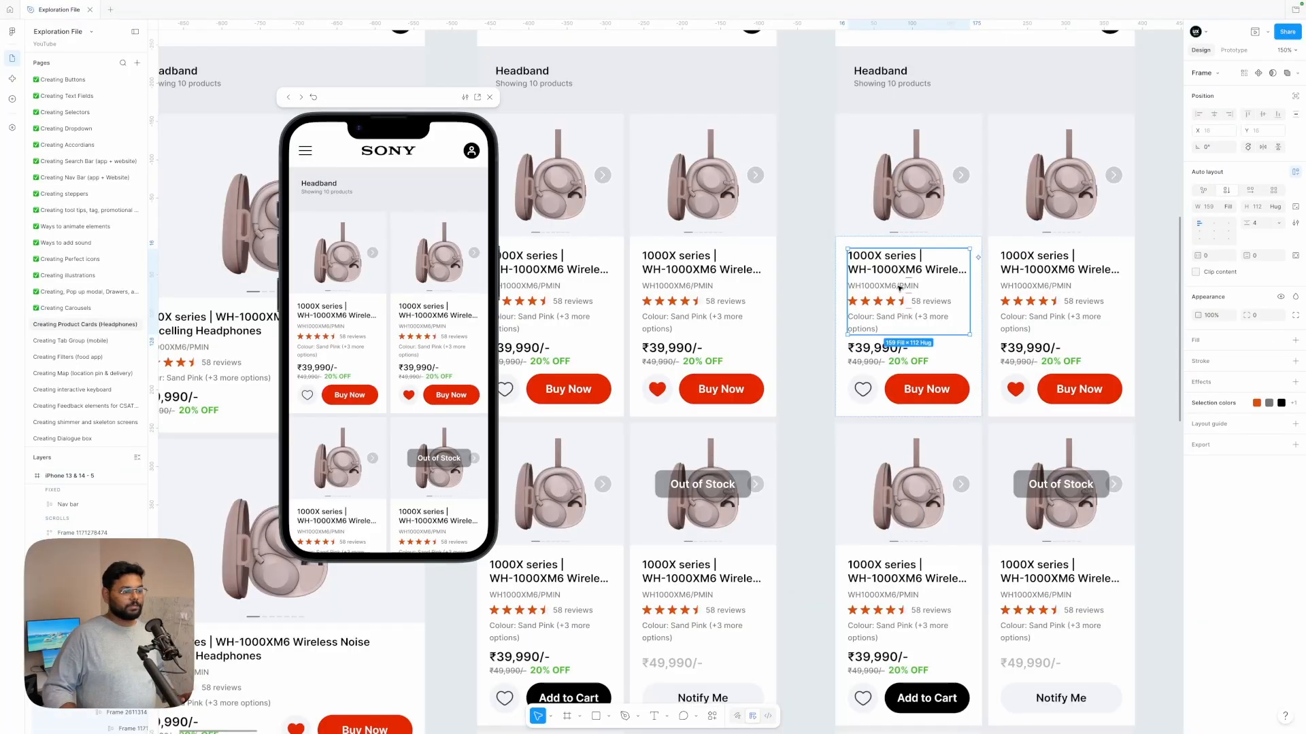
Step: Delete the WH1000XM6/PMIN model line and the colour line from all five cards in the iPhone 13 & 14 - 5 frame
double_click(899, 288)
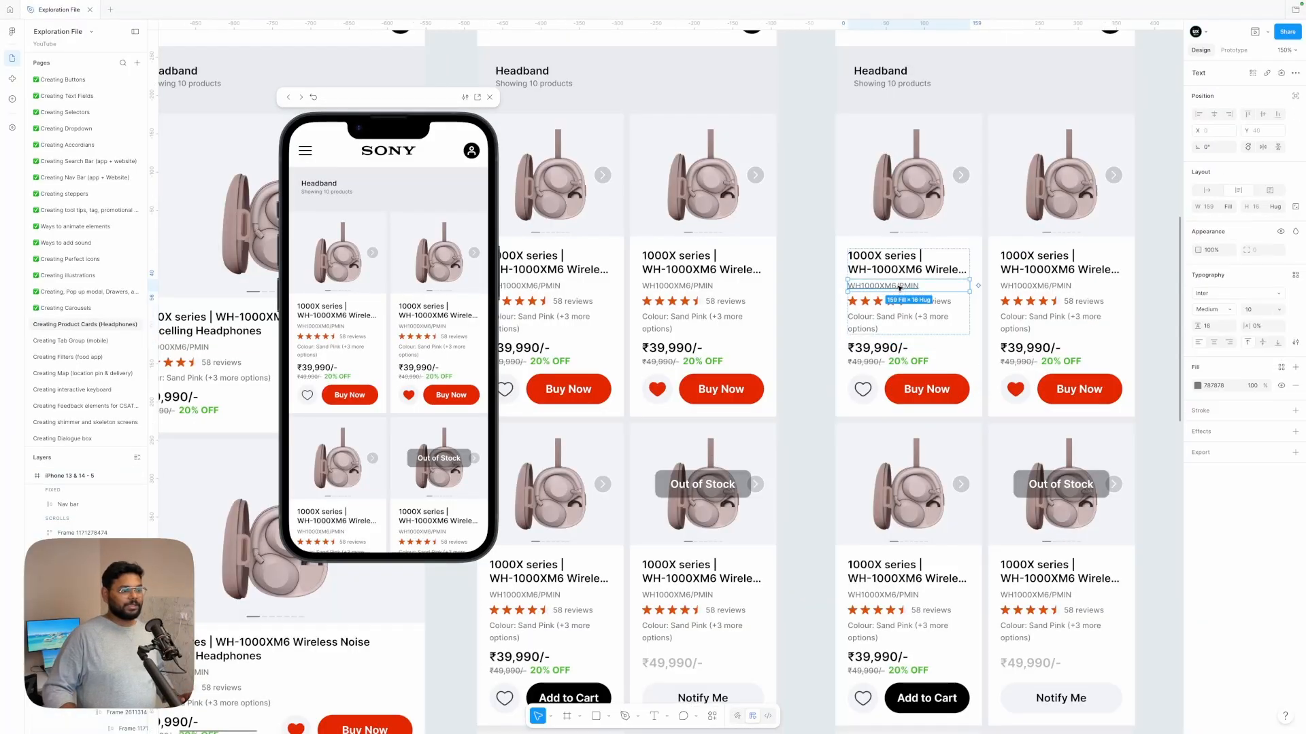
shift+click(1052, 288)
shift+click(1052, 288)
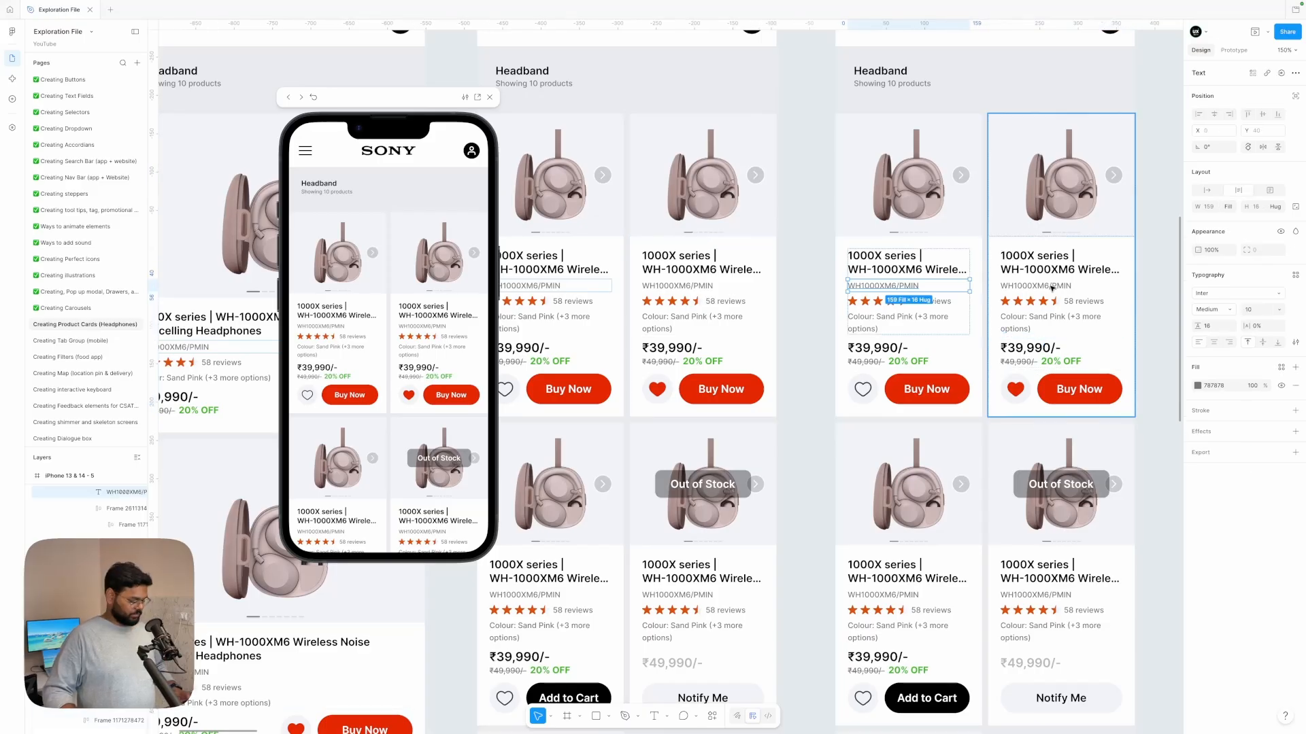
shift+click(1052, 287)
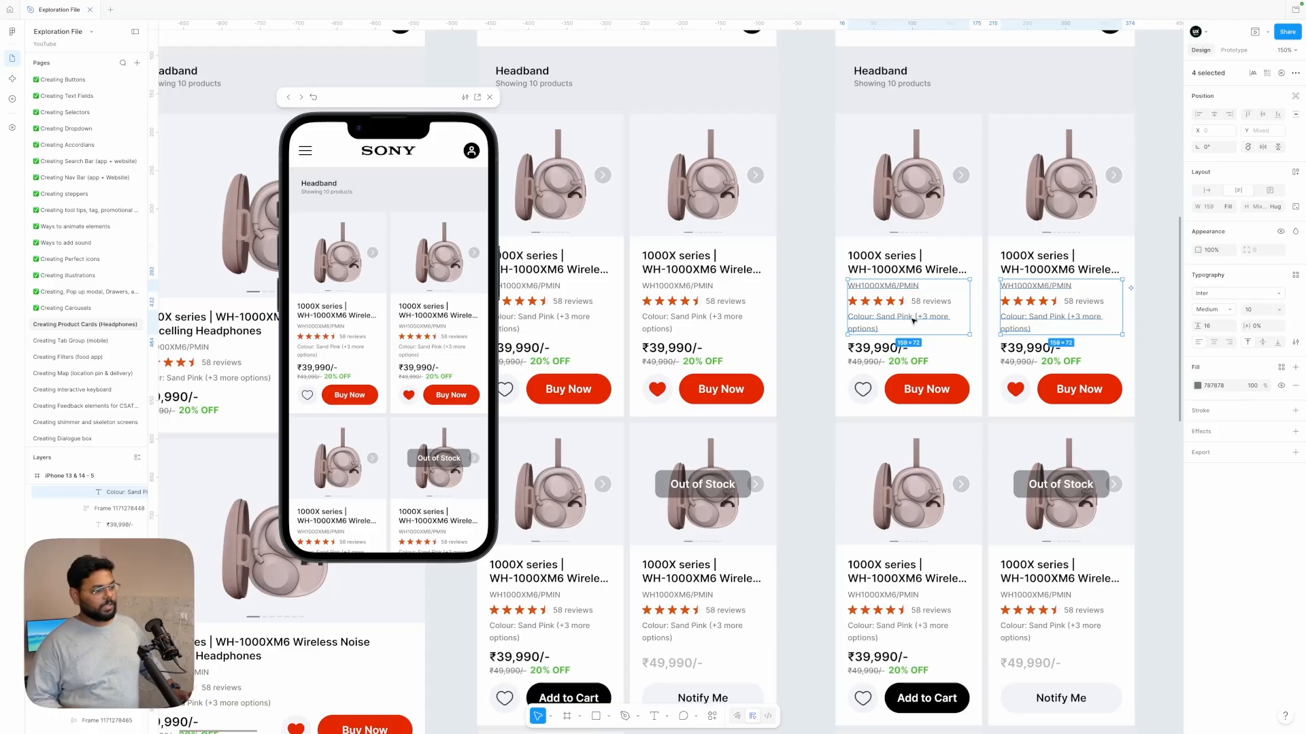
scroll(884, 489, down, 2)
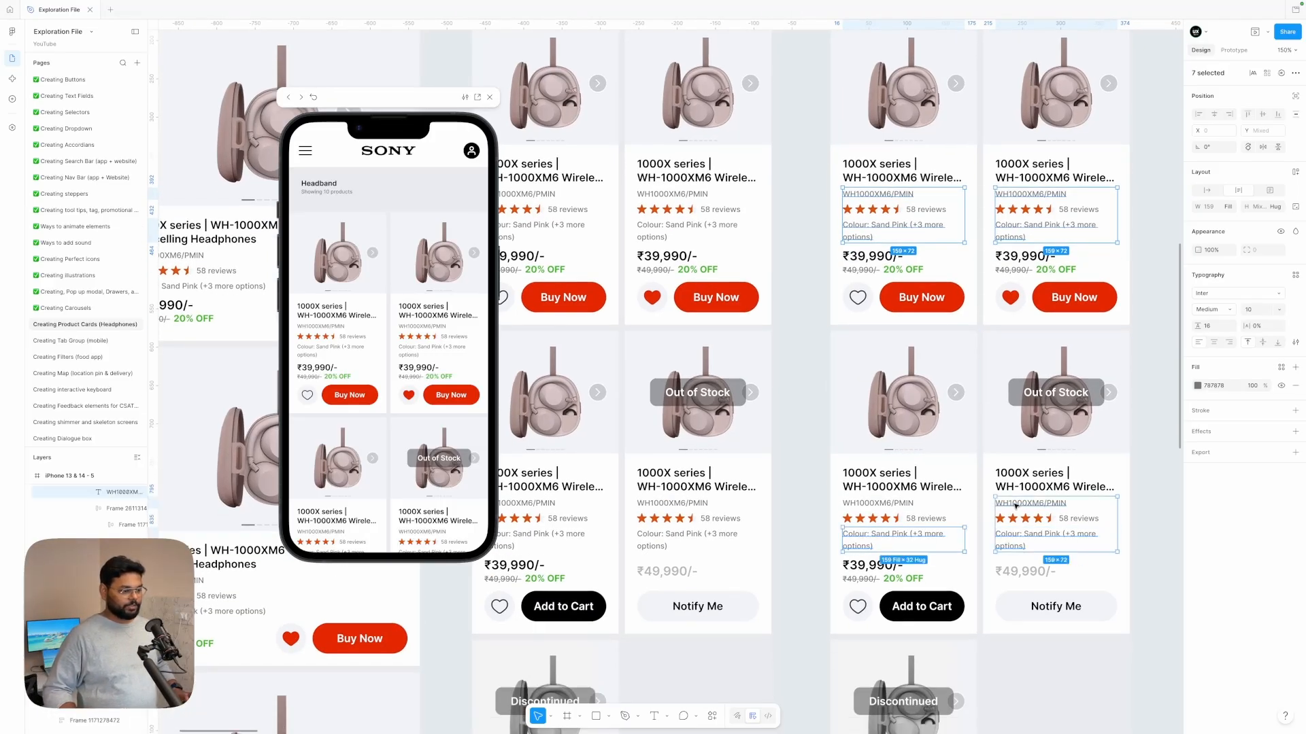
scroll(903, 506, down, 6)
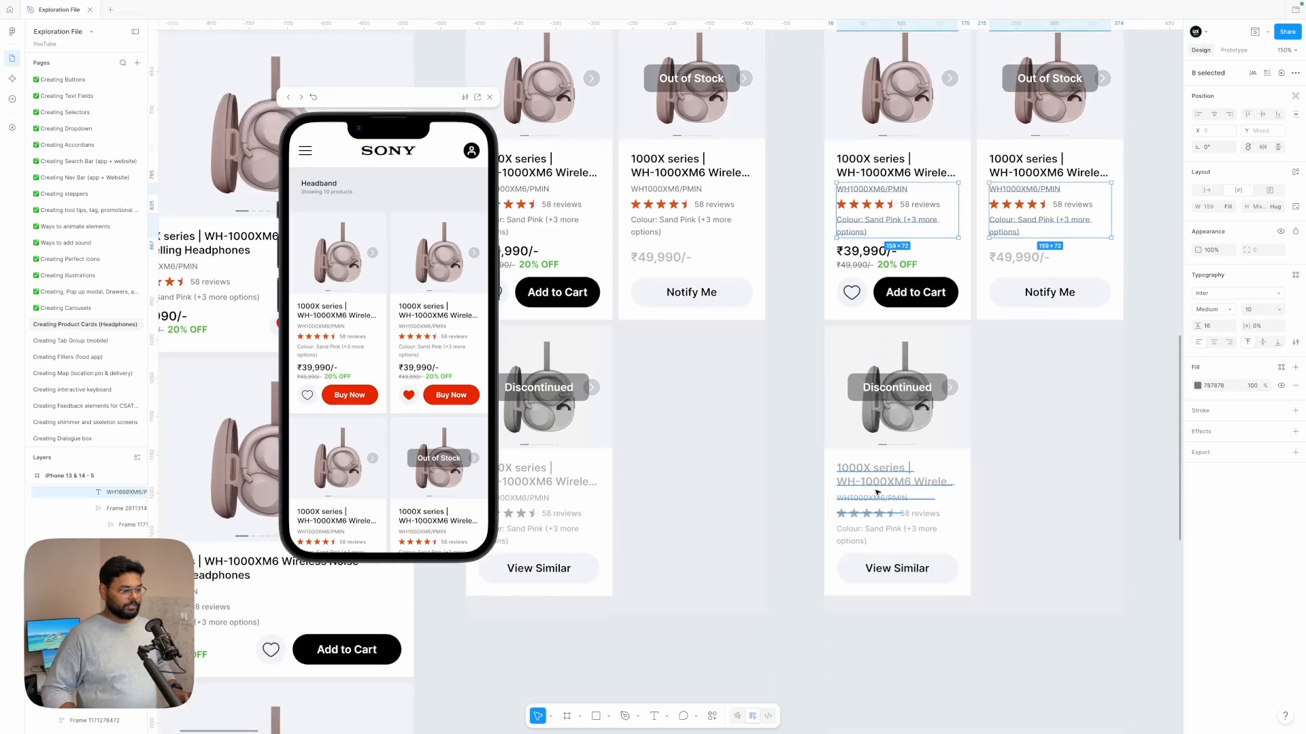
shift+click(872, 499)
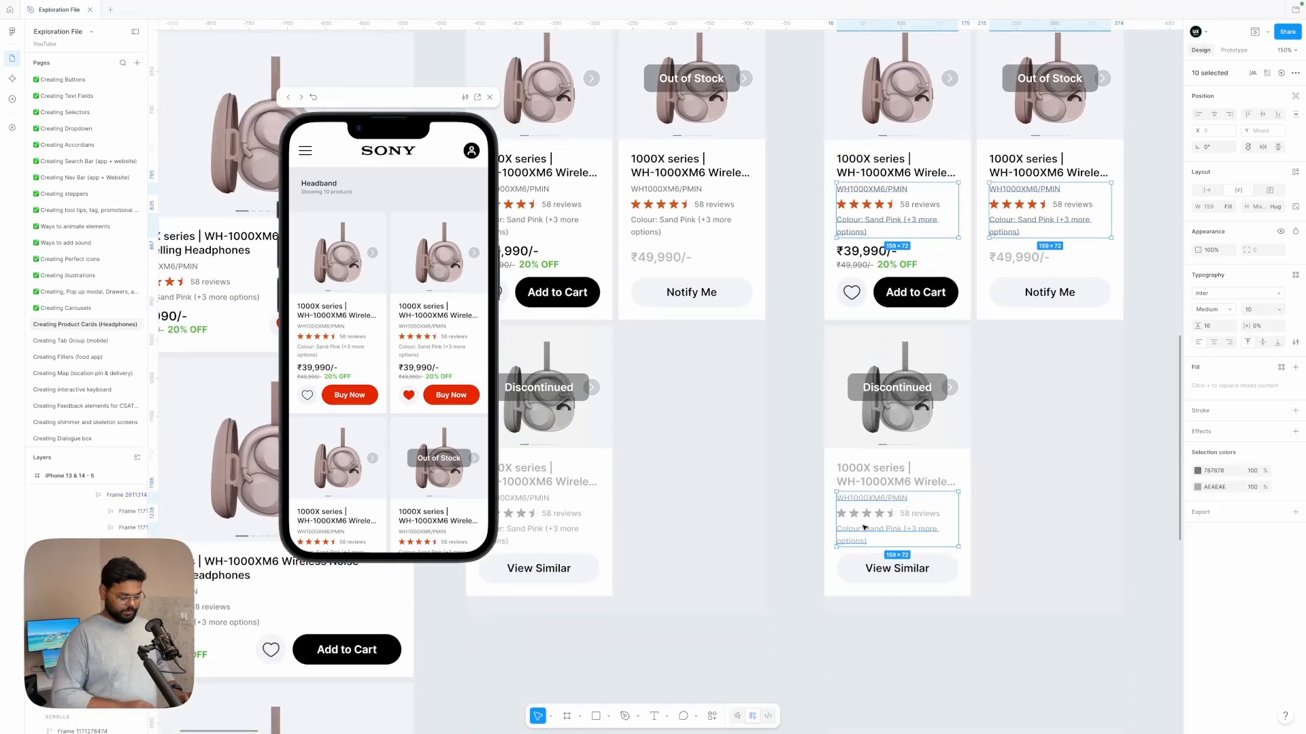
key(Escape)
scroll(1035, 388, down, 5)
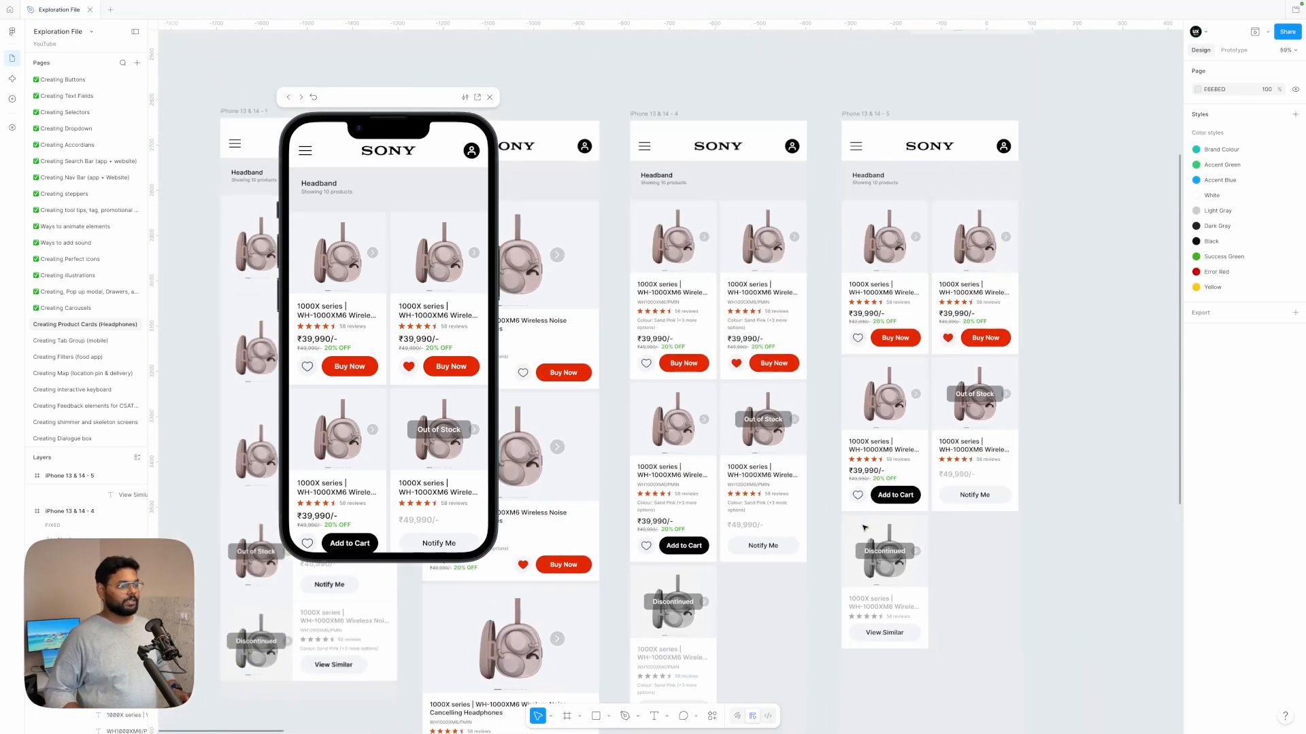
click(391, 401)
scroll(392, 401, down, 1)
scroll(392, 401, up, 1)
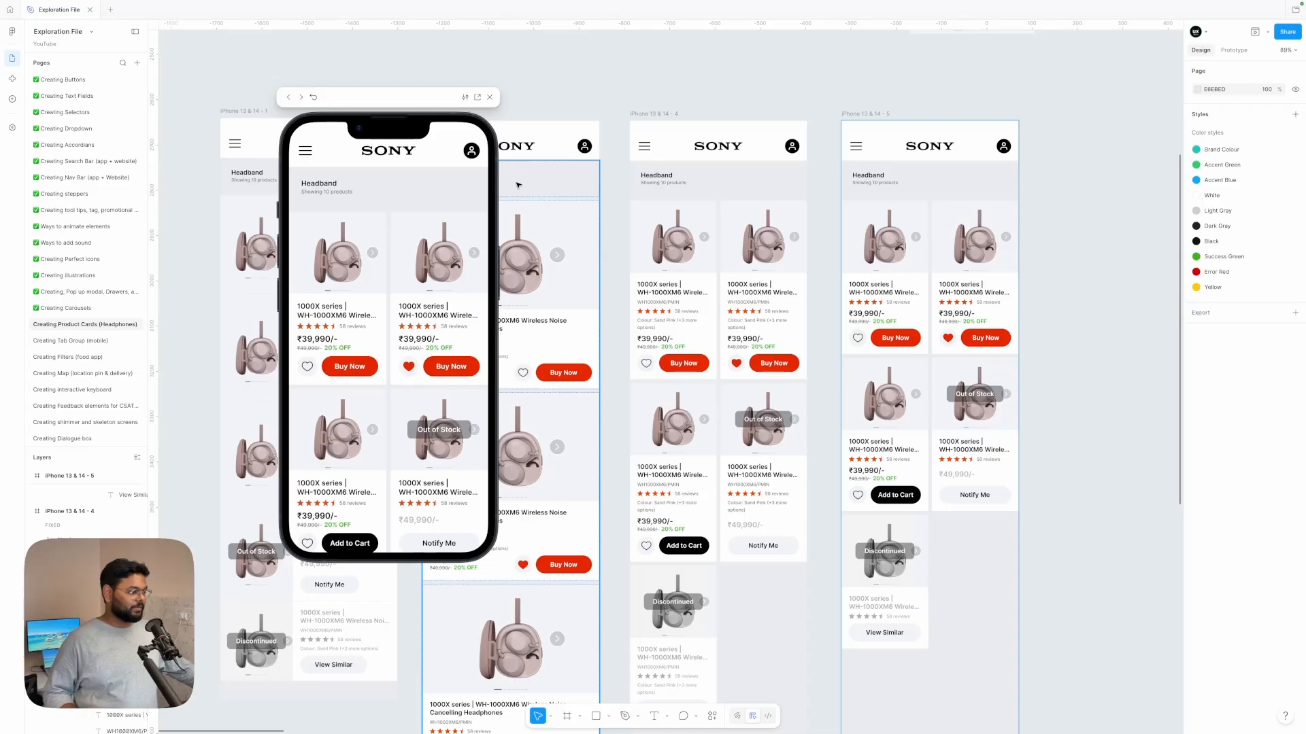
Step: Copy a Buy Now and heart button row onto the empty canvas beside the phone frames and duplicate it below
scroll(517, 185, down, 5)
scroll(518, 185, left, 2)
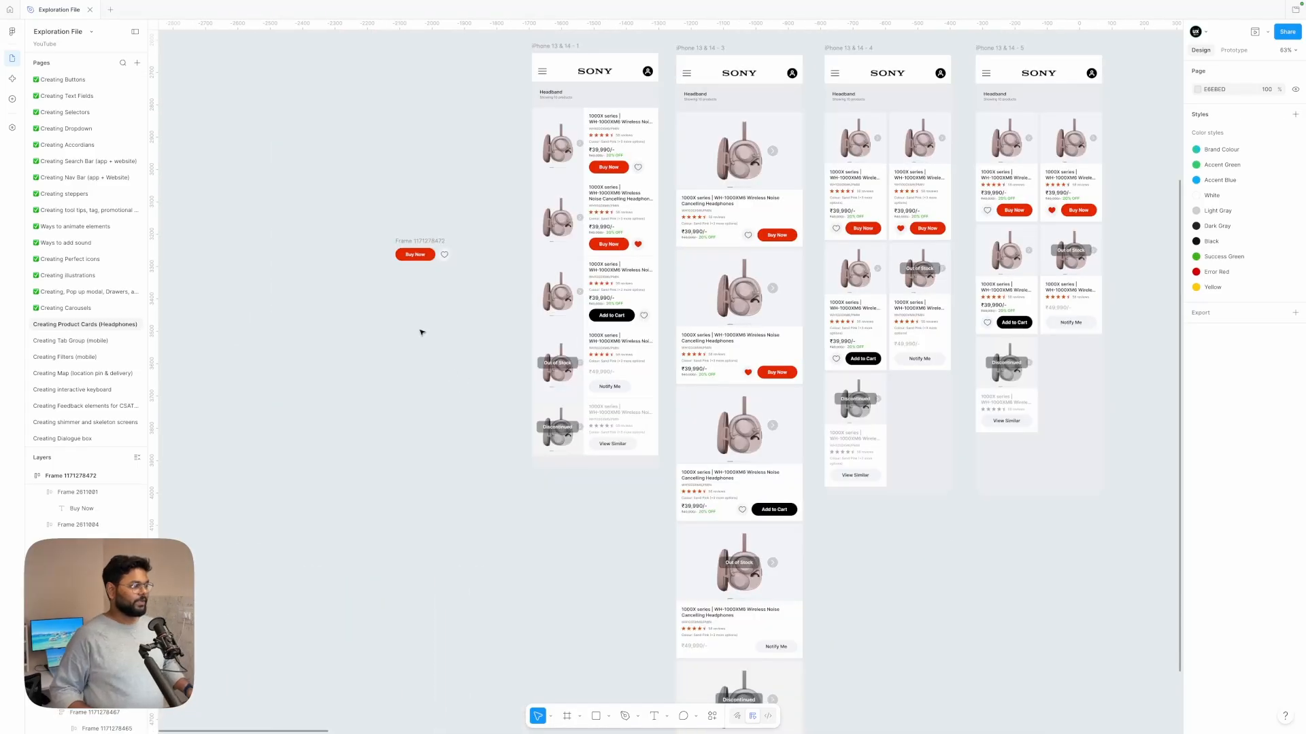
scroll(422, 333, up, 5)
scroll(422, 333, up, 3)
scroll(422, 333, left, 3)
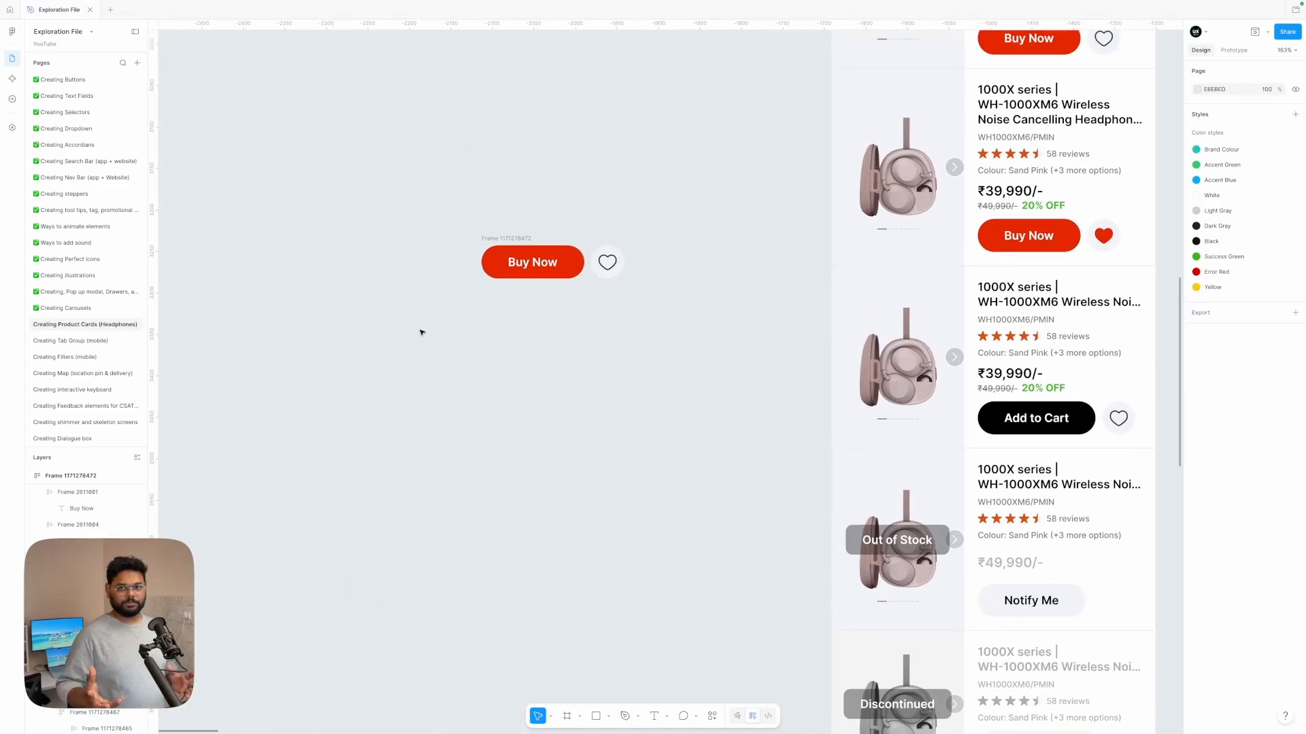
drag(541, 238, 484, 299)
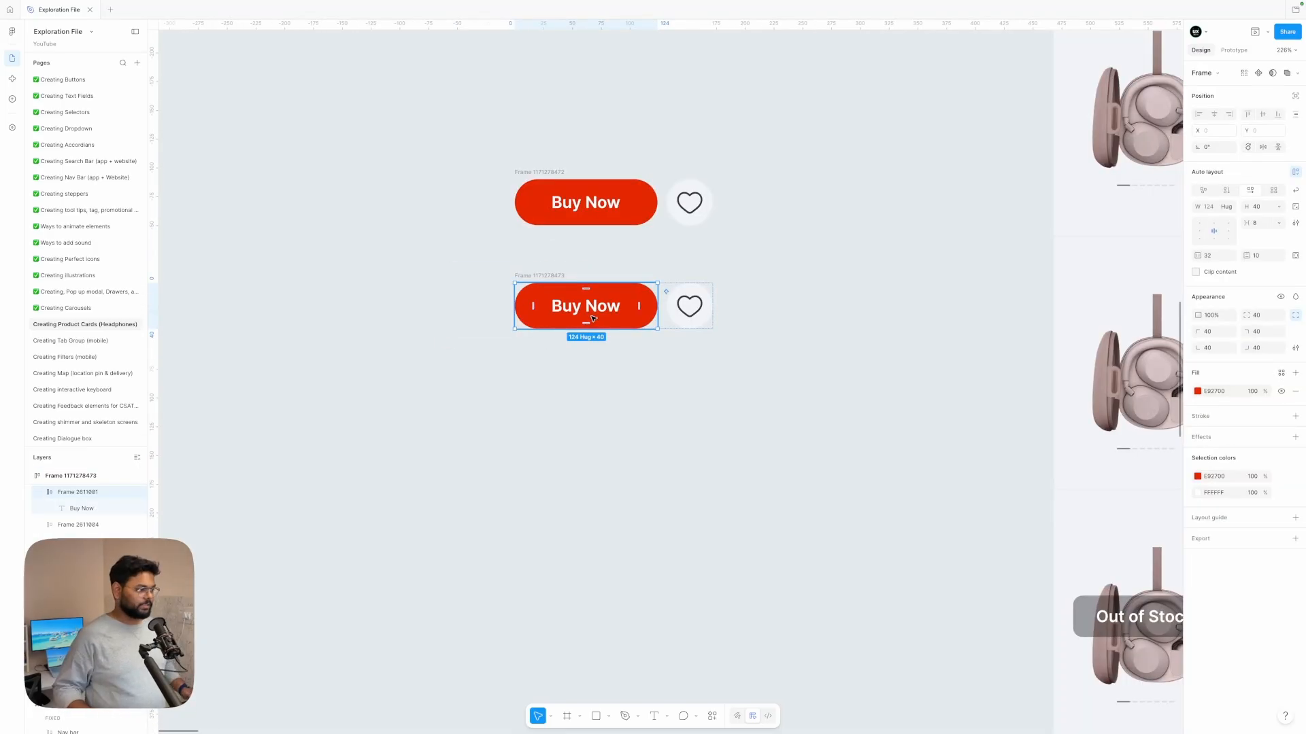
Step: Paste two copies of the heart circle inside the lower row's Buy Now button
click(680, 313)
click(600, 313)
click(688, 315)
click(595, 315)
key(super+v)
key(super+v)
Step: Copy a menu icon and paste it into the second heart circle inside the lower Buy Now button
scroll(848, 292, right, 3)
scroll(848, 293, up, 3)
scroll(848, 293, down, 5)
double_click(809, 259)
key(super+c)
scroll(619, 591, up, 10)
double_click(701, 502)
key(super+v)
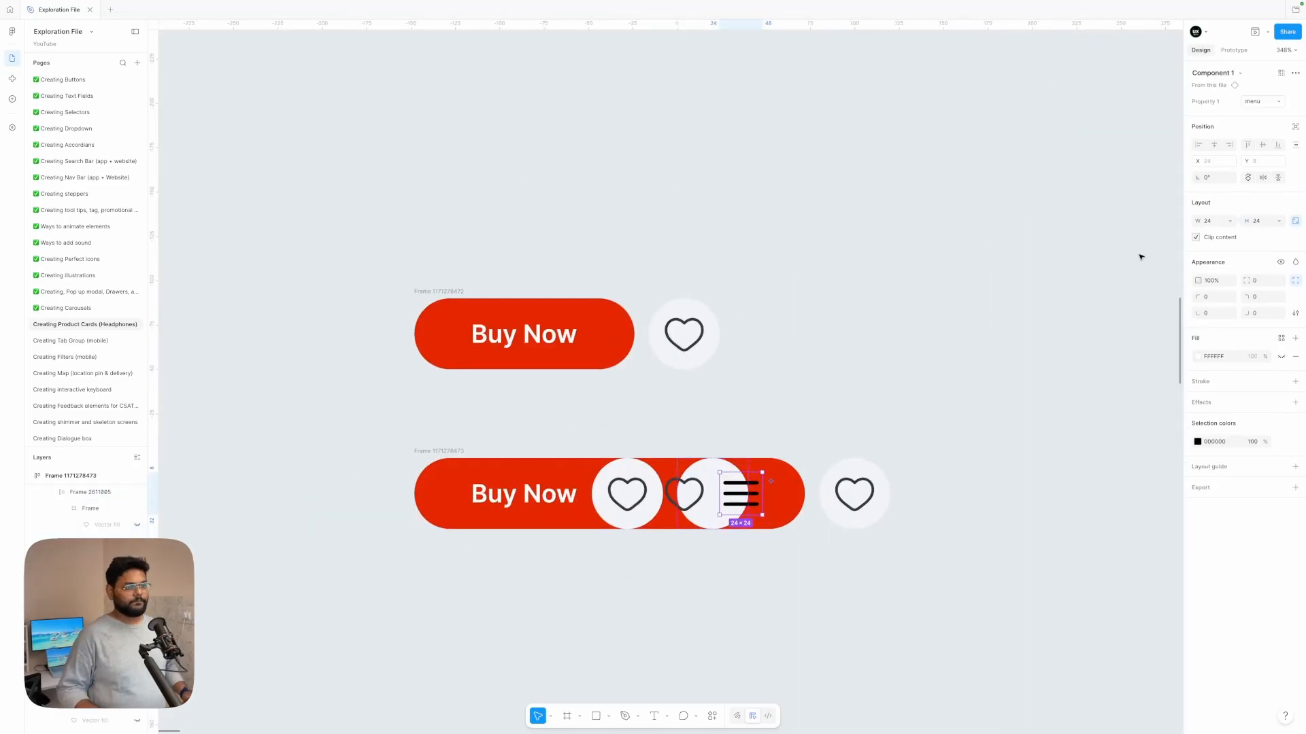
Step: Swap the pasted menu icon to its plus variant and delete that circle's heart icon and the spare heart circle
click(1263, 102)
text(pl)
click(1230, 401)
click(683, 501)
key(Delete)
double_click(639, 505)
drag(640, 505, 531, 507)
key(Delete)
Step: Duplicate the plus circle, move the copy before the Buy Now label, and swap its icon to the minus variant
double_click(627, 499)
key(super+d)
drag(627, 502, 510, 500)
double_click(510, 498)
click(1258, 104)
text(min)
click(1248, 401)
Step: Set the horizontal padding of the button holding the minus and plus circles to 0
click(778, 495)
click(1214, 256)
text(0)
key(Return)
Step: Recolour the minus and plus circles with the Buy Now button's red and make their icons white
double_click(473, 505)
shift+click(636, 502)
click(1198, 492)
key(i)
click(603, 470)
click(1198, 476)
drag(1109, 540, 1067, 500)
click(554, 469)
Step: Sample the heart circle's light grey F2F4F8 as the counter's background fill
click(1198, 391)
key(i)
click(734, 469)
Step: Replace the label between the circles with 01 and widen its text box to 48
double_click(560, 495)
double_click(560, 495)
text(01)
click(525, 435)
scroll(584, 456, down, 3)
double_click(536, 482)
click(1214, 206)
key(shift+Up)
key(shift+Up)
key(shift+Up)
key(shift+Up)
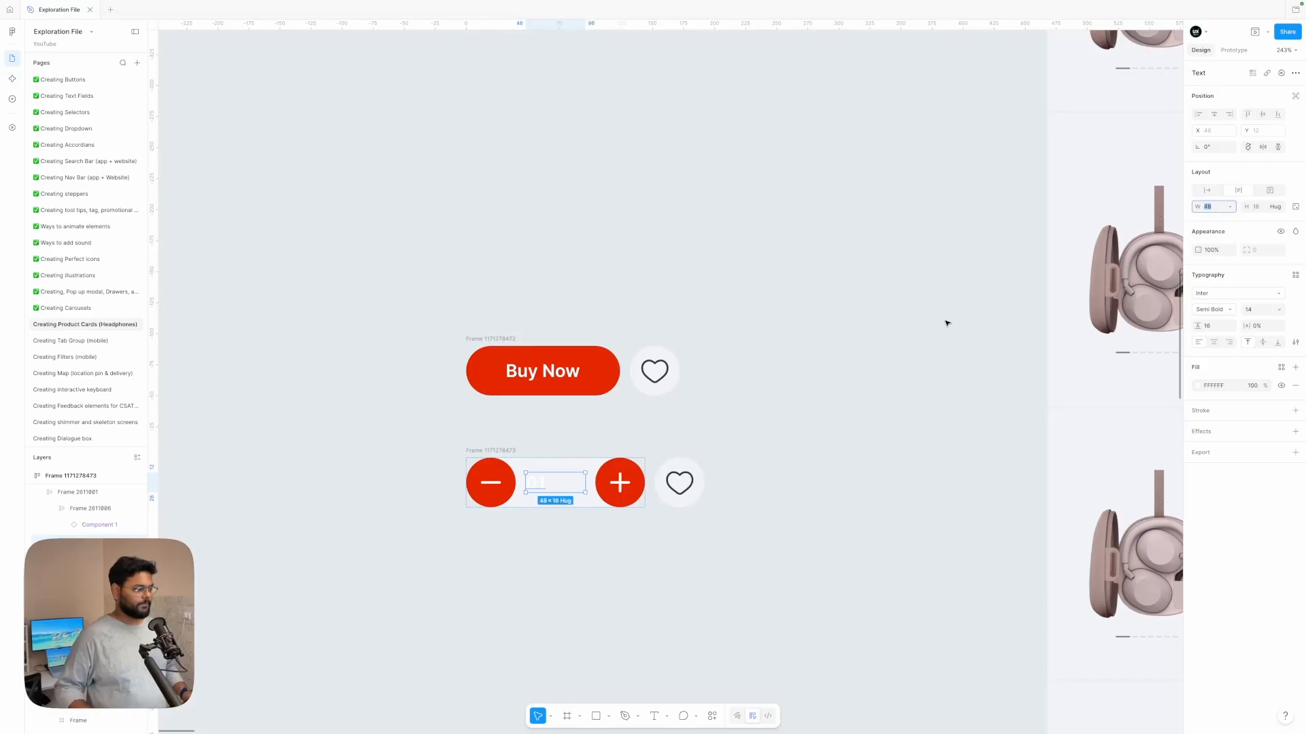
Step: Centre the 01 label's text and colour it black
click(501, 366)
double_click(537, 485)
click(1214, 342)
click(1198, 385)
drag(1095, 513, 1058, 543)
click(624, 531)
Step: Make the 01 label fill the available width and set the counter's width to 124
double_click(556, 485)
double_click(578, 483)
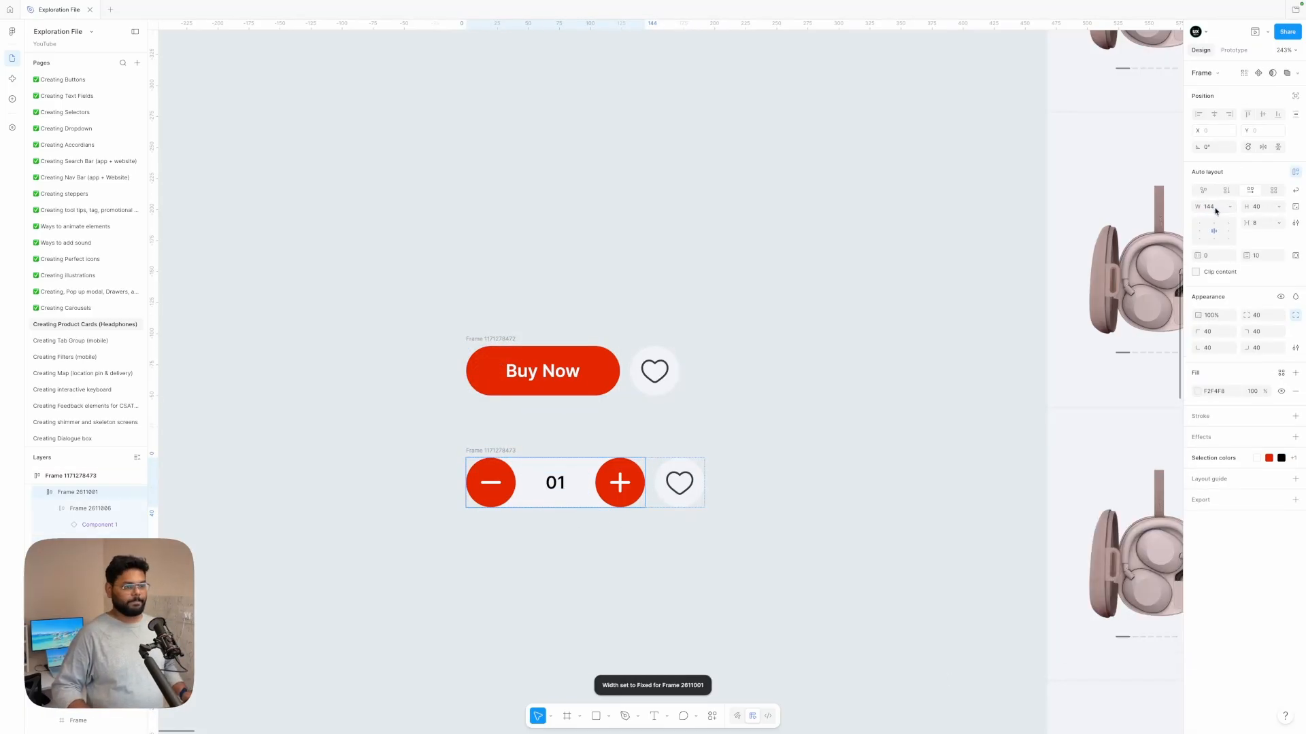
click(1213, 206)
text(124)
key(Return)
Step: Ungroup the counter's row and delete the heart button next to it
click(527, 514)
scroll(528, 512, down, 1)
click(520, 399)
key(super+shift+g)
click(599, 378)
click(671, 398)
key(BackSpace)
Step: Place a copy of the Buy Now button above the counter and duplicate the counter downward, numbering the copies 02 to 05
click(599, 316)
drag(598, 316, 599, 495)
drag(495, 402, 494, 540)
scroll(494, 540, down, 3)
drag(505, 372, 514, 551)
drag(513, 552, 514, 615)
double_click(573, 455)
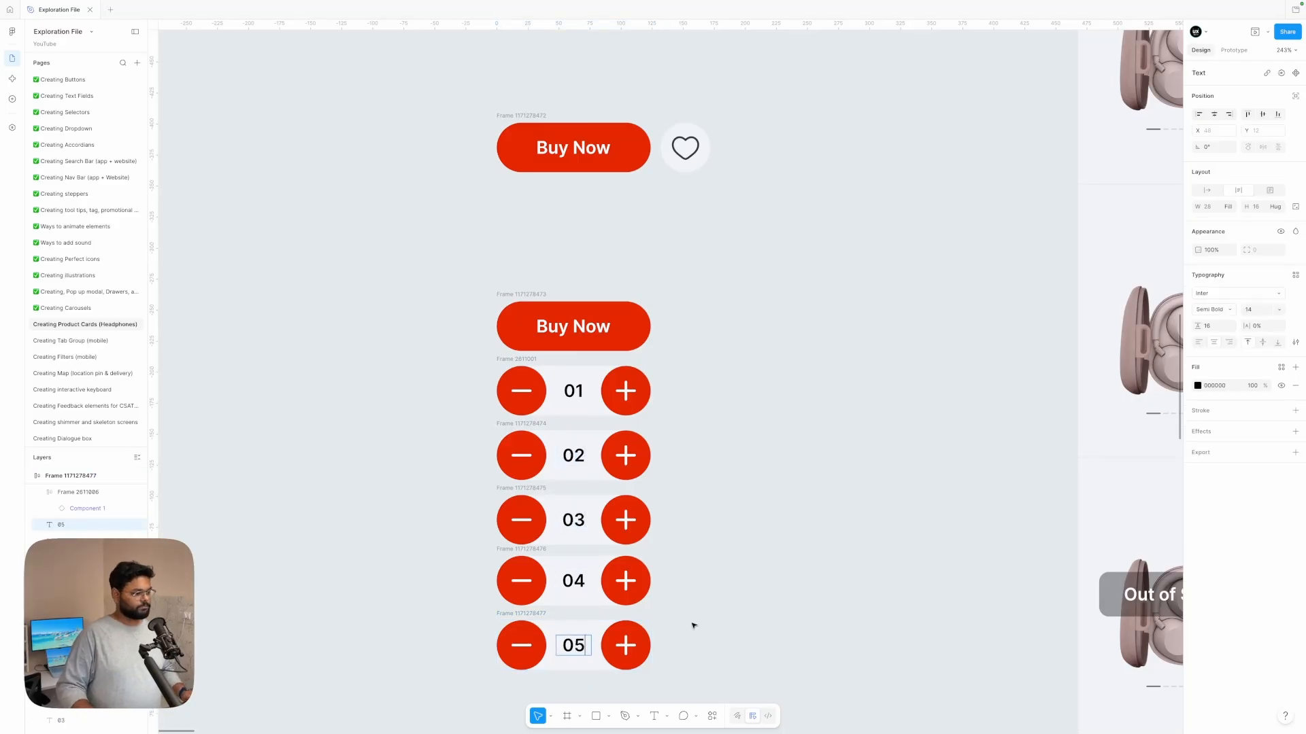
Step: Change the plus circle of the 05 counter to the disabled grey C6C6C6
click(615, 646)
scroll(615, 645, down, 1)
click(1197, 390)
drag(1102, 472, 1054, 456)
Step: Swap the minus icon in the 01 counter to a trash icon
click(521, 376)
double_click(522, 376)
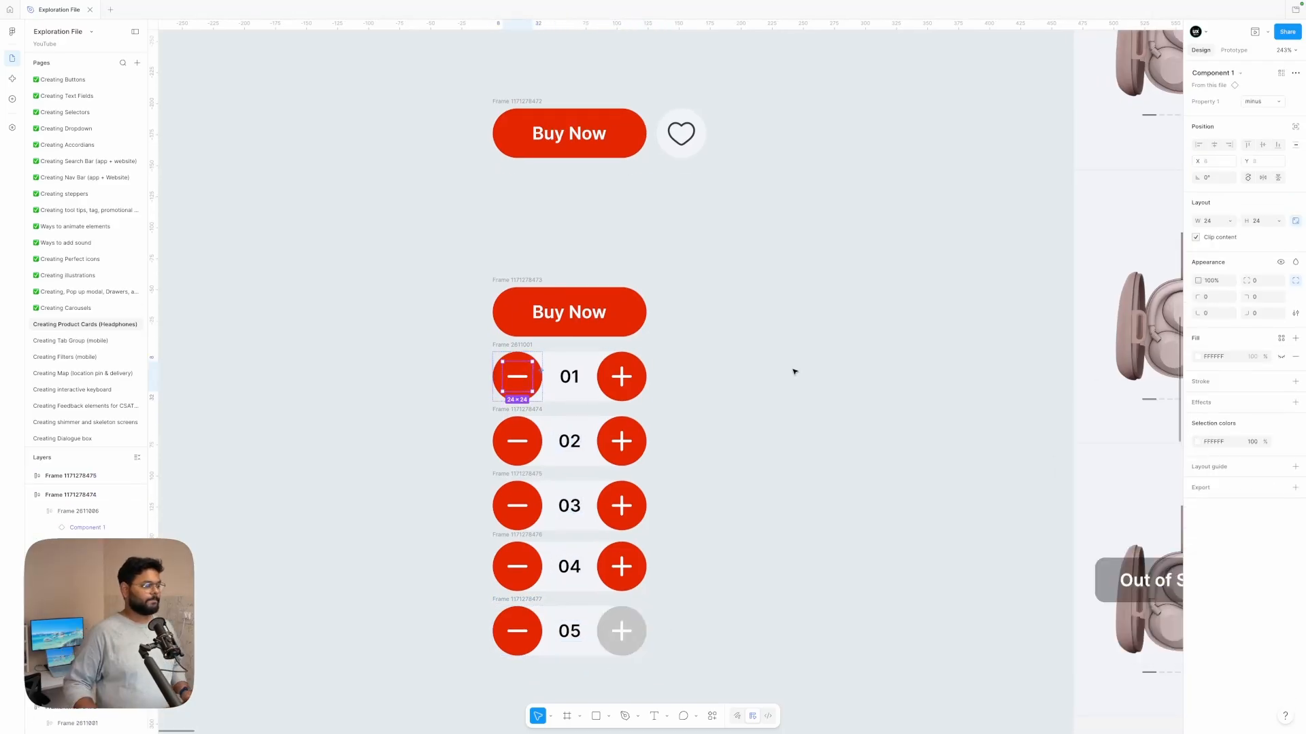
click(1262, 101)
scroll(1247, 340, down, 10)
click(1244, 381)
click(1263, 101)
click(1243, 121)
Step: Select the Buy Now button and the five counters and rename their layers automatically
scroll(769, 345, down, 3)
scroll(769, 344, up, 2)
drag(539, 255, 799, 655)
right_click(75, 495)
click(96, 493)
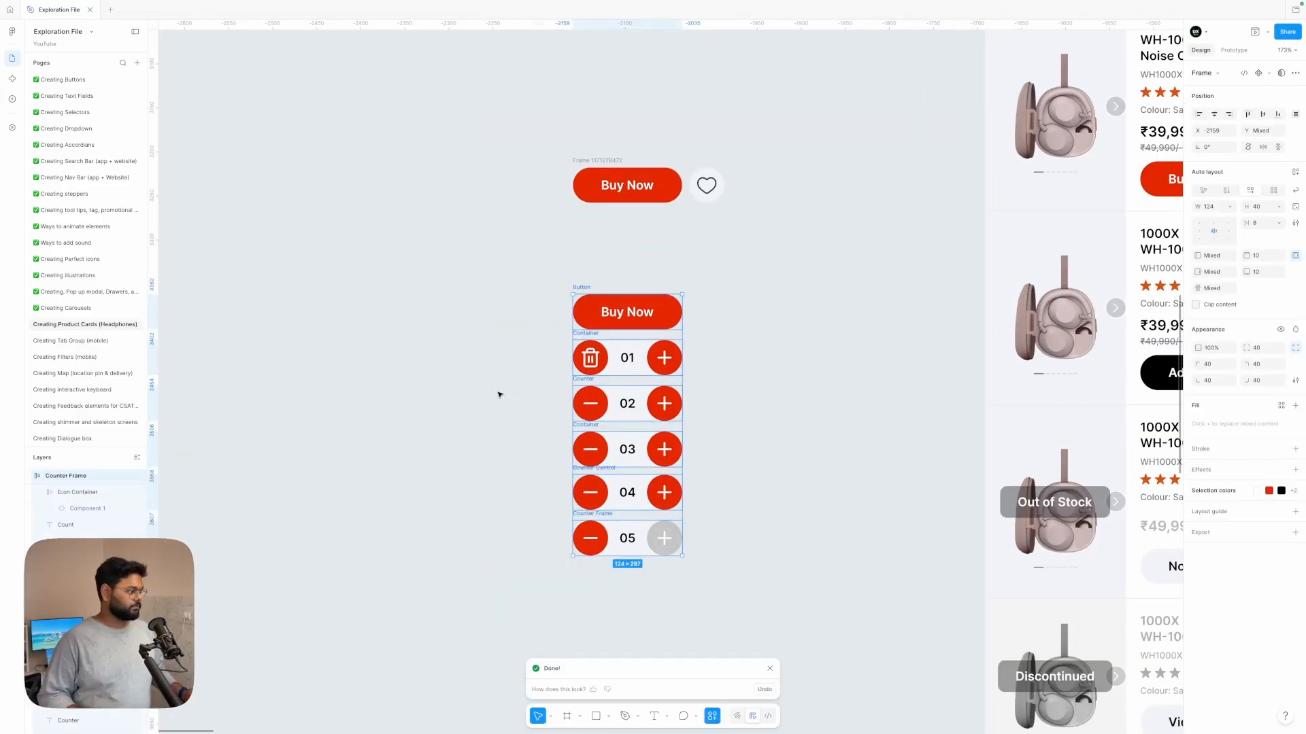
click(769, 669)
Step: Turn the Buy Now button and the five counters into one component set with six variants
drag(548, 273, 721, 584)
click(1269, 73)
click(1212, 123)
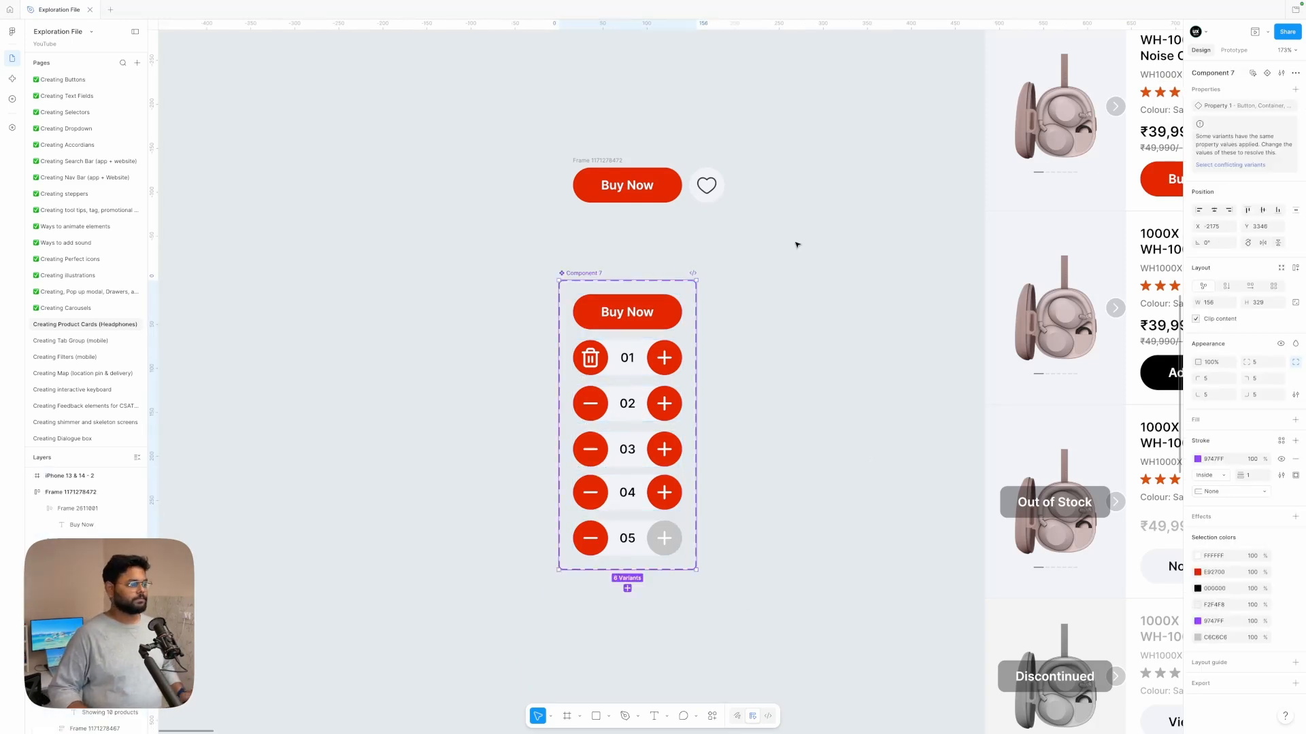
Step: Prototype the link from the Buy Now variant to the 01 counter and connect the 01 counter's trash and plus buttons to their neighbouring variants
scroll(605, 318, right, 1)
click(605, 318)
key(shift+e)
scroll(608, 320, up, 4)
mouse_move(581, 331)
mouse_down()
mouse_move(593, 368)
mouse_move(569, 314)
mouse_up()
double_click(508, 377)
click(640, 379)
drag(613, 377, 534, 381)
Step: Link the plus buttons of counters 02 to 04 to the next variant and the minus buttons of counters 05 to 02 to the previous one
double_click(642, 452)
double_click(641, 526)
double_click(641, 596)
double_click(521, 671)
double_click(527, 597)
double_click(527, 527)
double_click(527, 452)
click(809, 381)
scroll(822, 385, down, 6)
scroll(680, 381, right, 2)
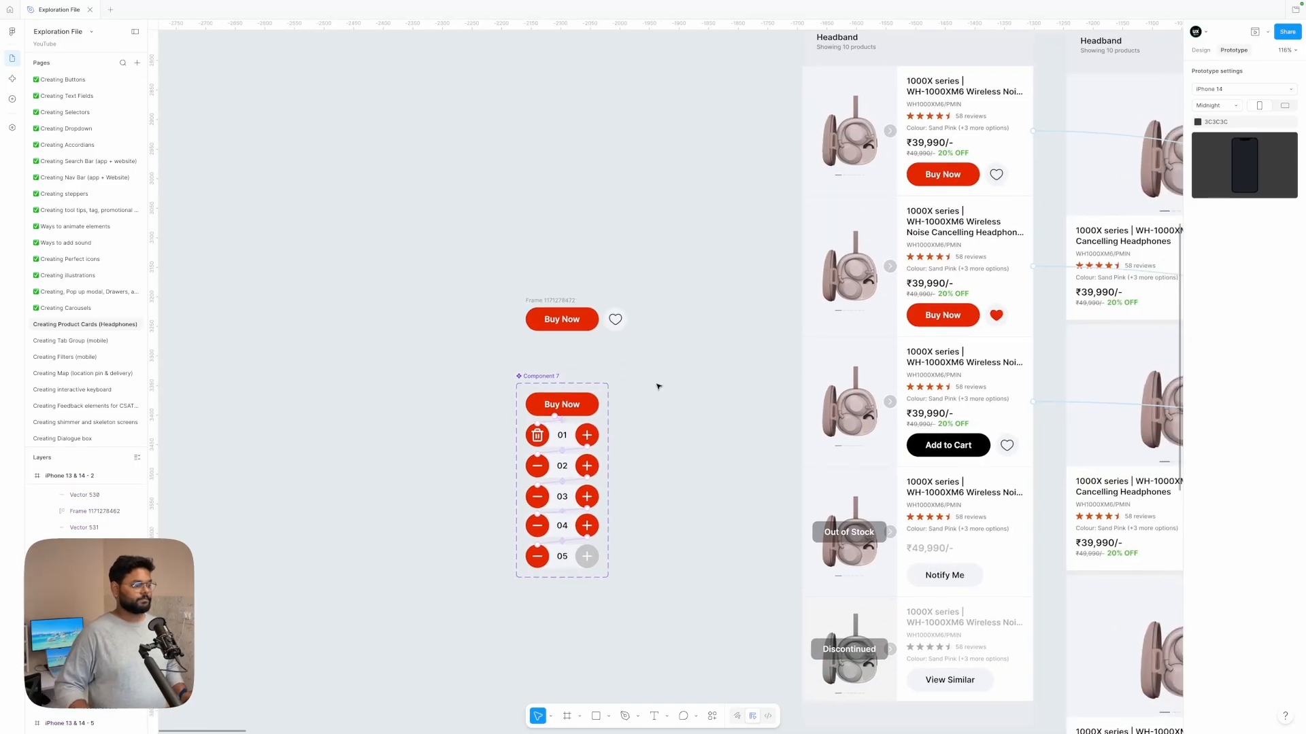
Step: Place an instance of Component 7 from the Creating Product Cards assets on the empty canvas and cut it for pasting into the cards
click(12, 100)
click(43, 84)
click(87, 102)
drag(114, 109, 598, 181)
drag(551, 307, 511, 305)
click(606, 182)
scroll(595, 185, right, 5)
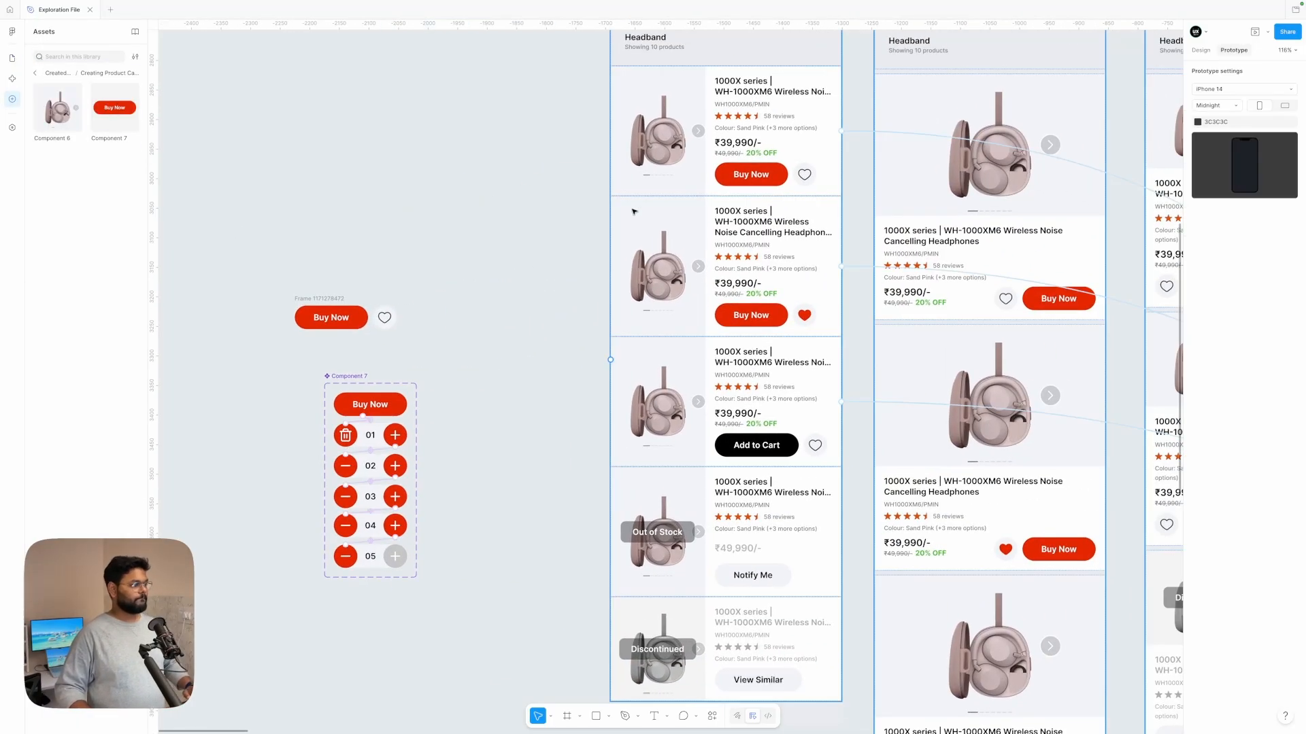
key(ctrl+x)
Step: Insert the Component 7 instance in place of the original buttons in the first three cards of the first screen
ctrl+click(752, 177)
scroll(748, 178, right, 4)
ctrl+shift+click(632, 311)
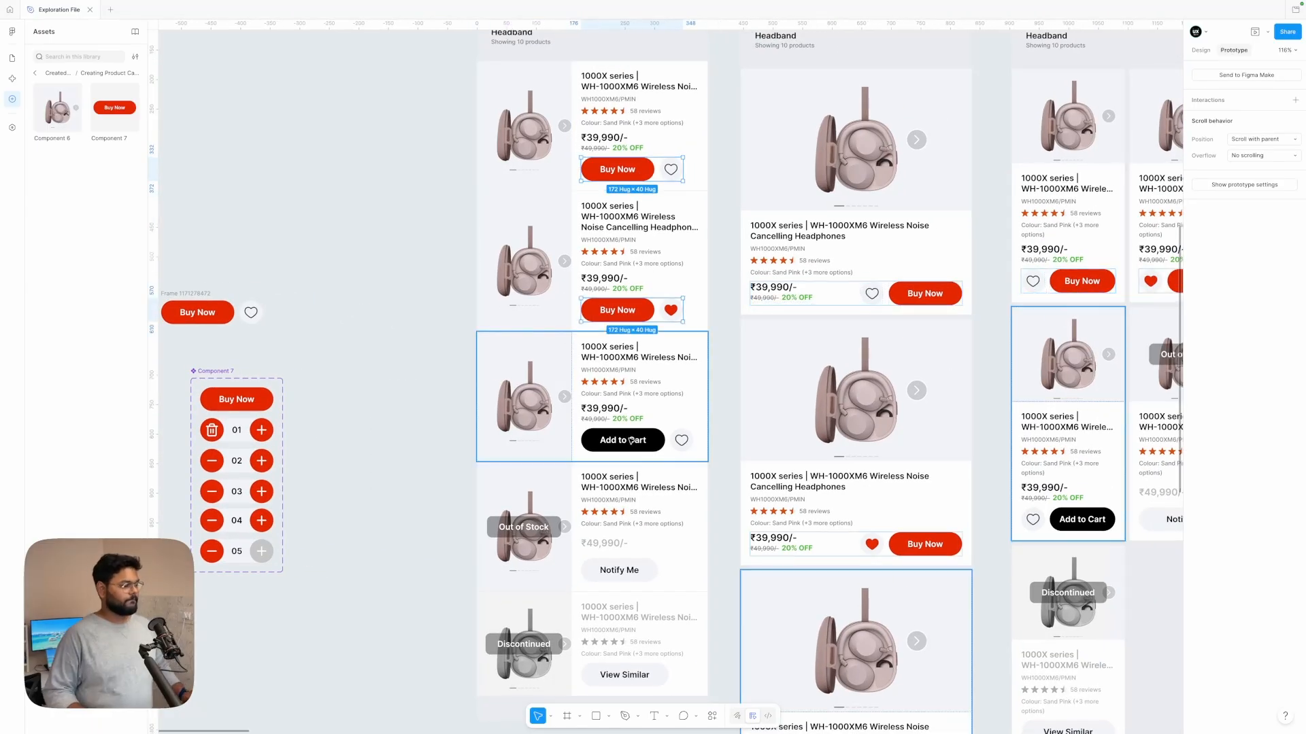
ctrl+shift+click(631, 441)
key(ctrl+v)
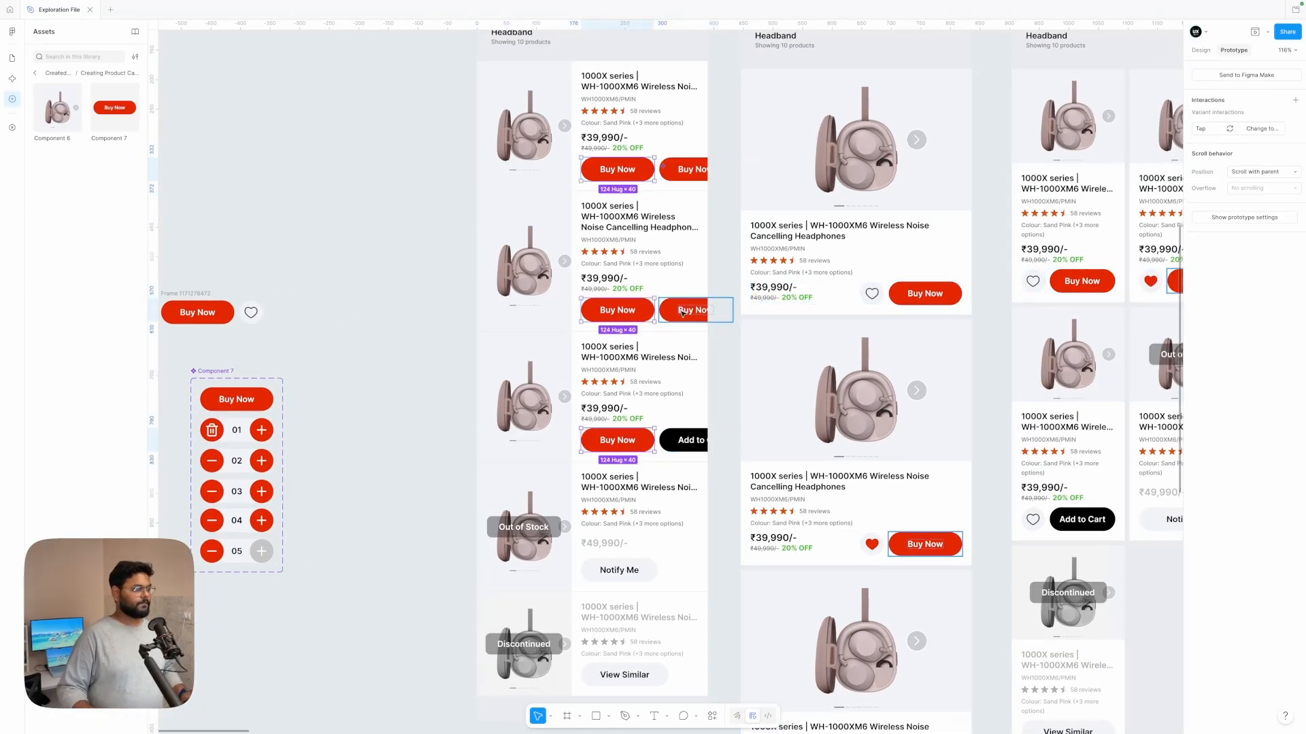
click(682, 441)
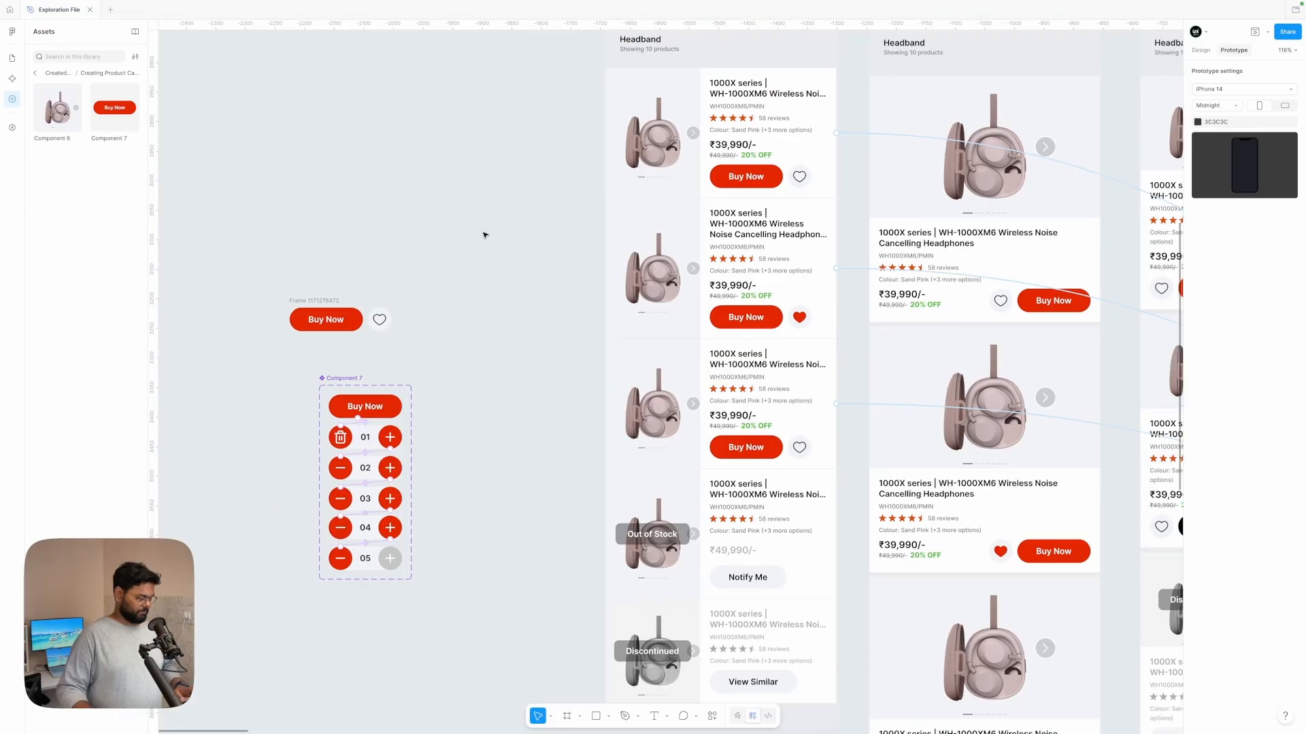
Step: Undo the last changes made to the replaced card buttons
key(super+z)
key(super+z)
scroll(510, 300, left, 1)
key(super+z)
scroll(565, 335, down, 1)
Step: Change the third card's button instance to read "Add to Cart" and recolour its red fill to black (000000)
click(757, 410)
double_click(755, 404)
double_click(754, 405)
text(Add to Cart)
click(539, 451)
click(731, 408)
click(1198, 506)
drag(1115, 557, 1066, 611)
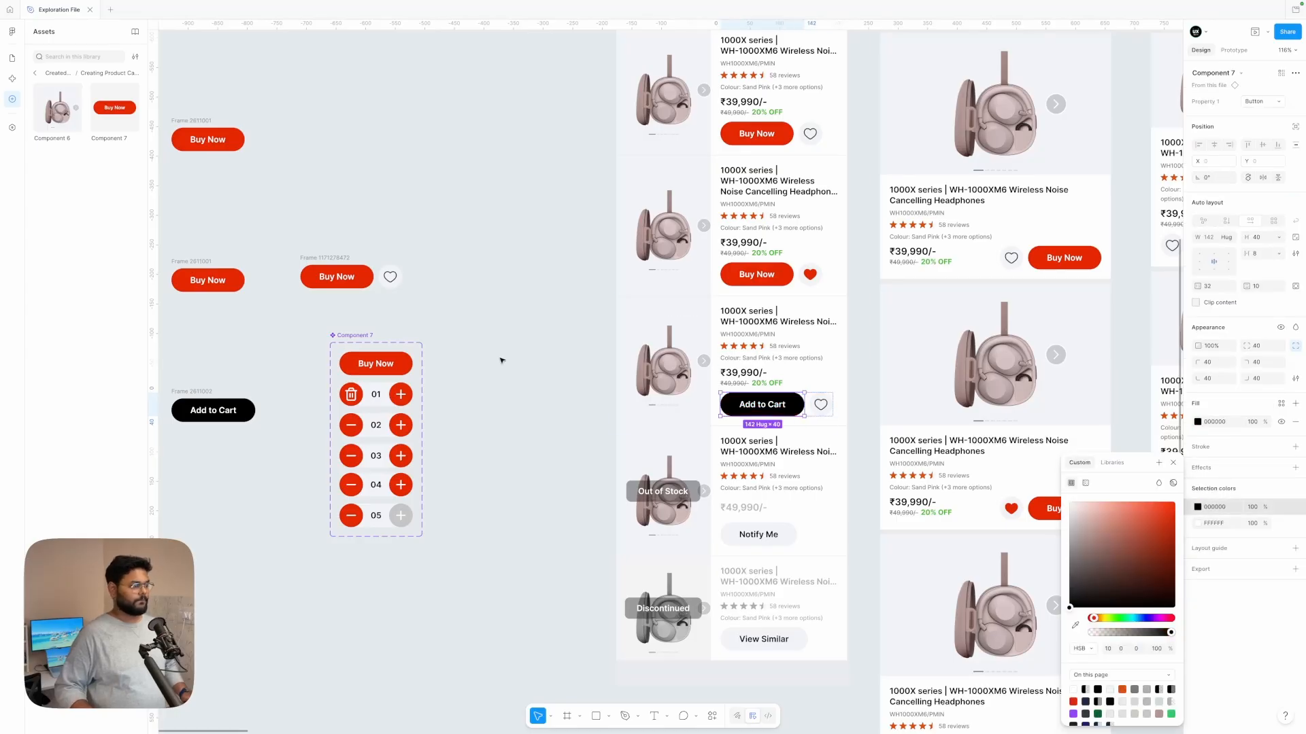
Step: Delete the leftover button frames beside the screens and move the Component 7 set up next to the first screen's upper cards
click(537, 355)
scroll(538, 355, down, 5)
scroll(559, 155, left, 1)
drag(320, 134, 409, 430)
key(Delete)
click(494, 281)
key(Delete)
drag(496, 324, 569, 185)
scroll(504, 182, up, 3)
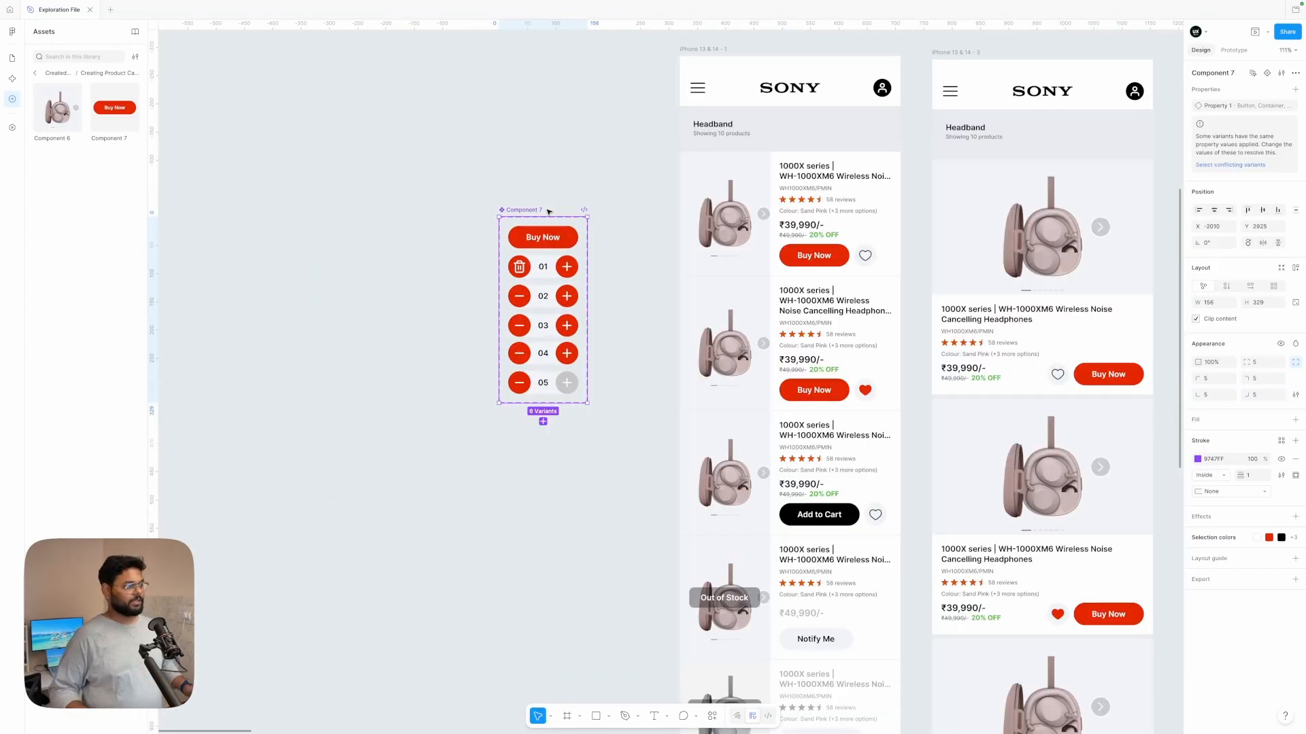
scroll(537, 212, right, 3)
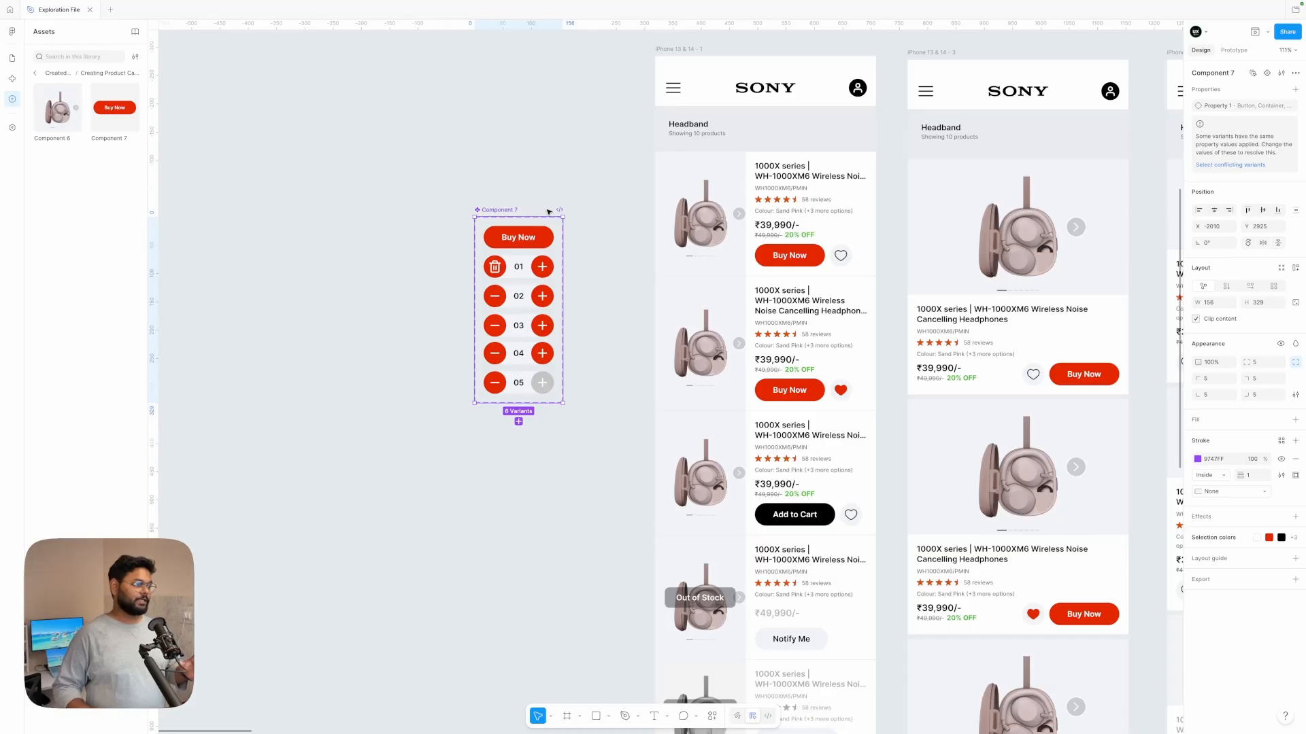
click(466, 443)
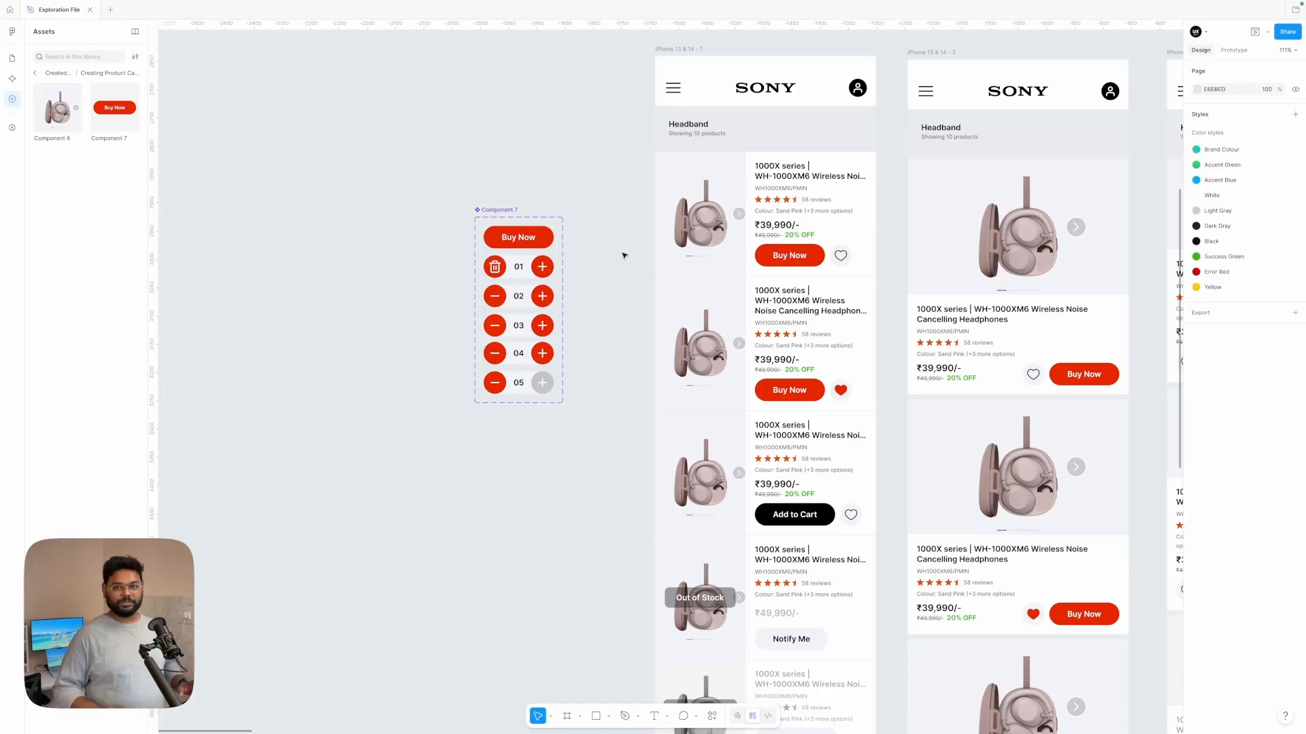
Step: Find the conflicting variants in the Component 7 set and bring up the file's layer list
click(530, 209)
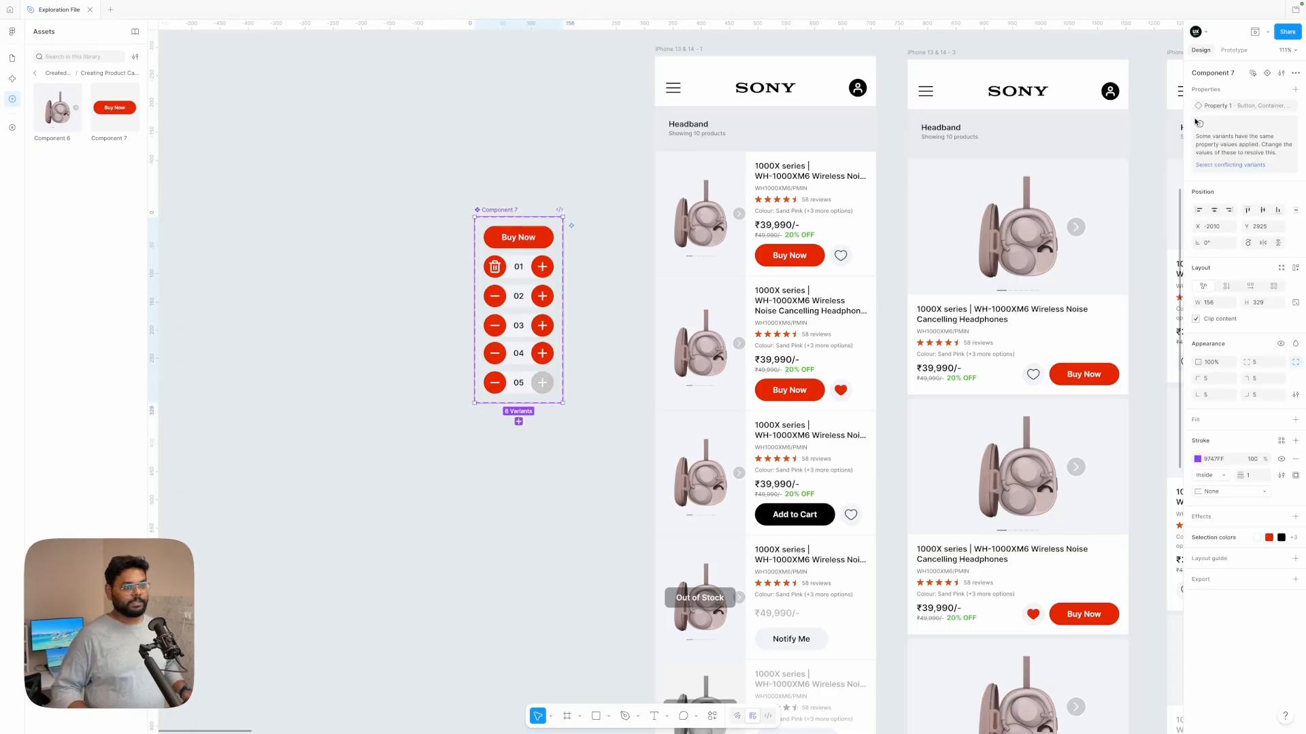
click(1236, 165)
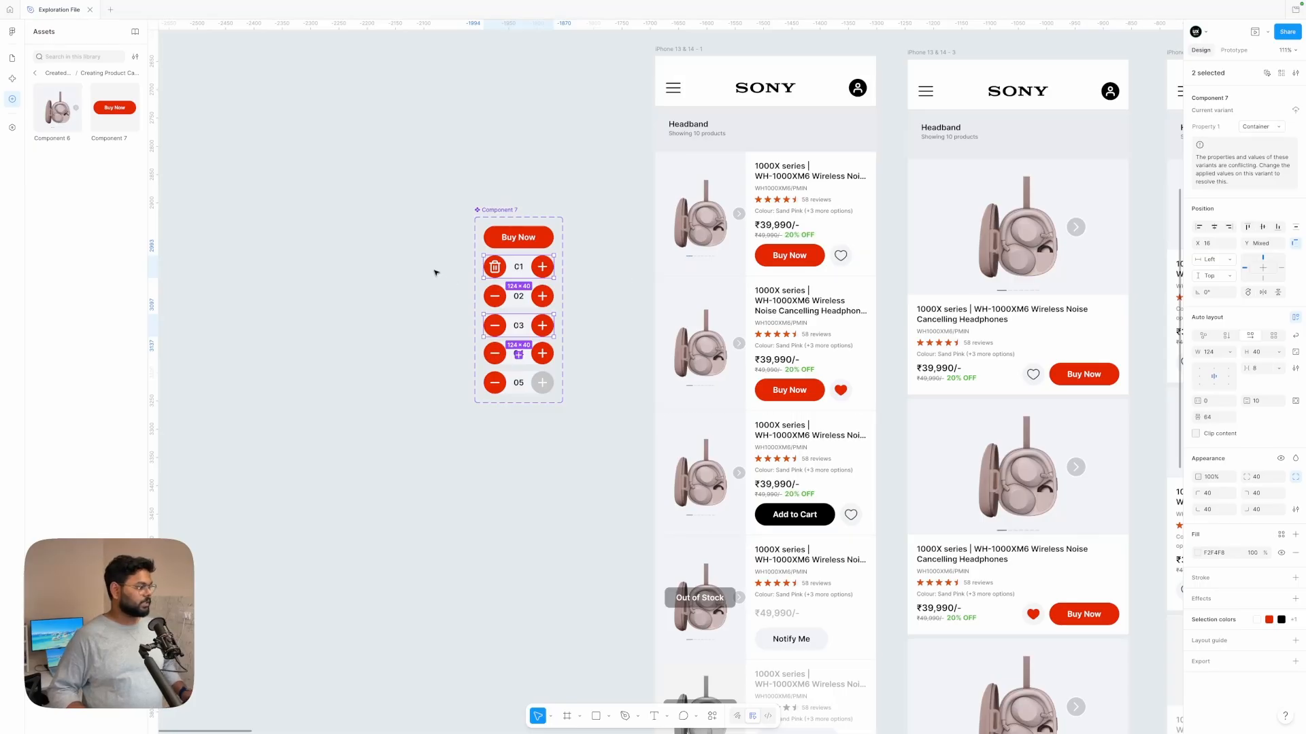
click(436, 274)
click(12, 58)
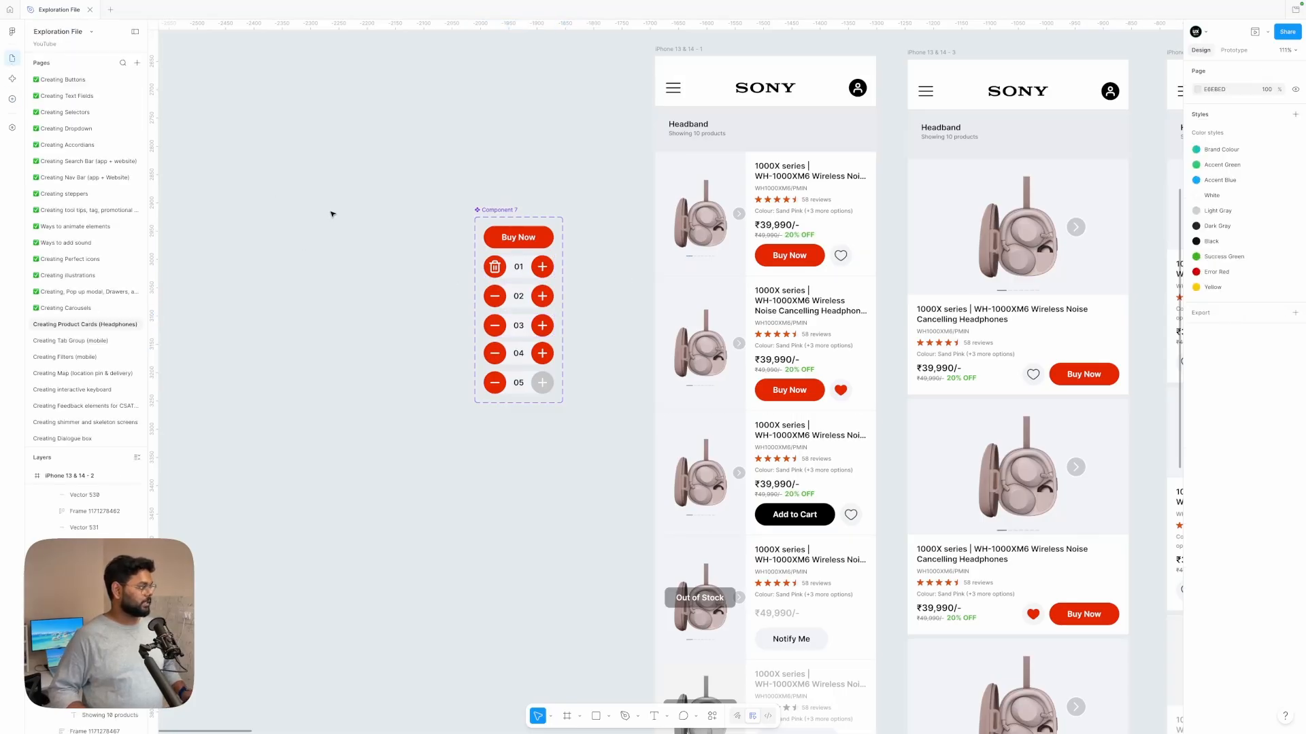
Step: Set the Property 1 value of the first two counter variants to 01 and 02
click(507, 275)
click(1256, 106)
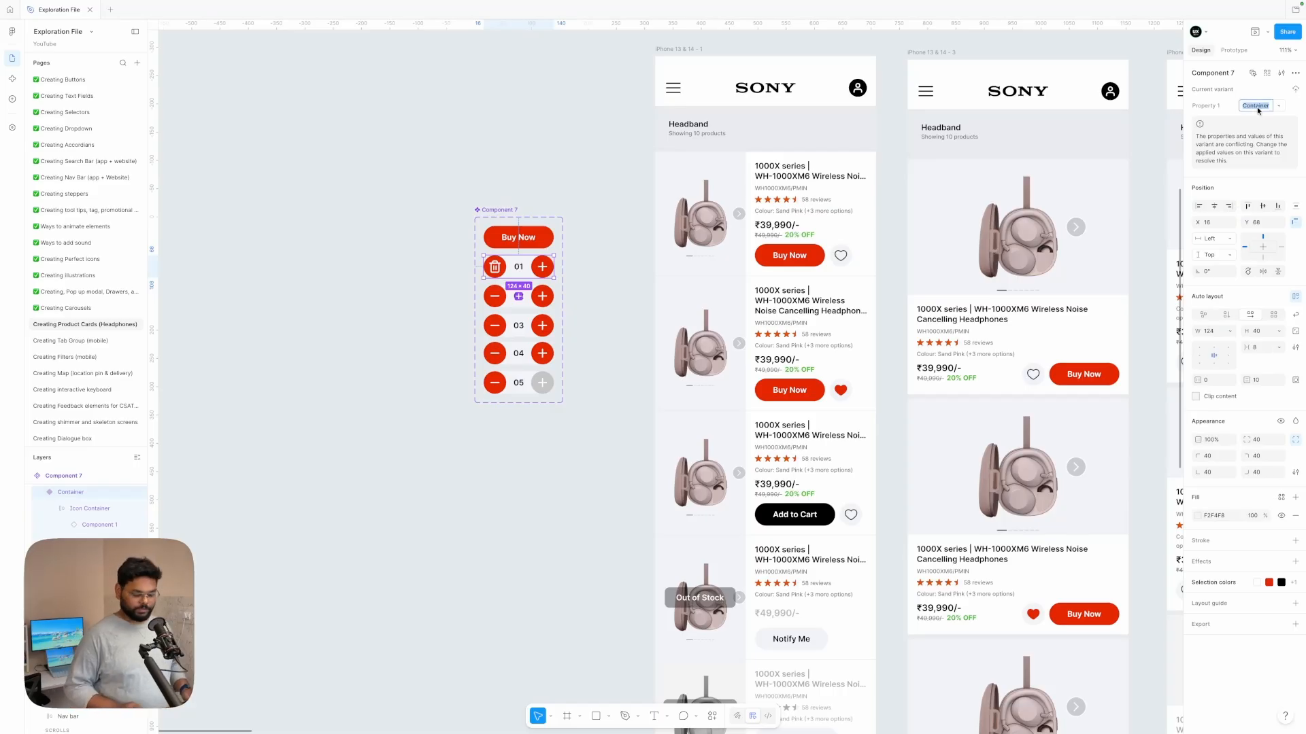
text(01)
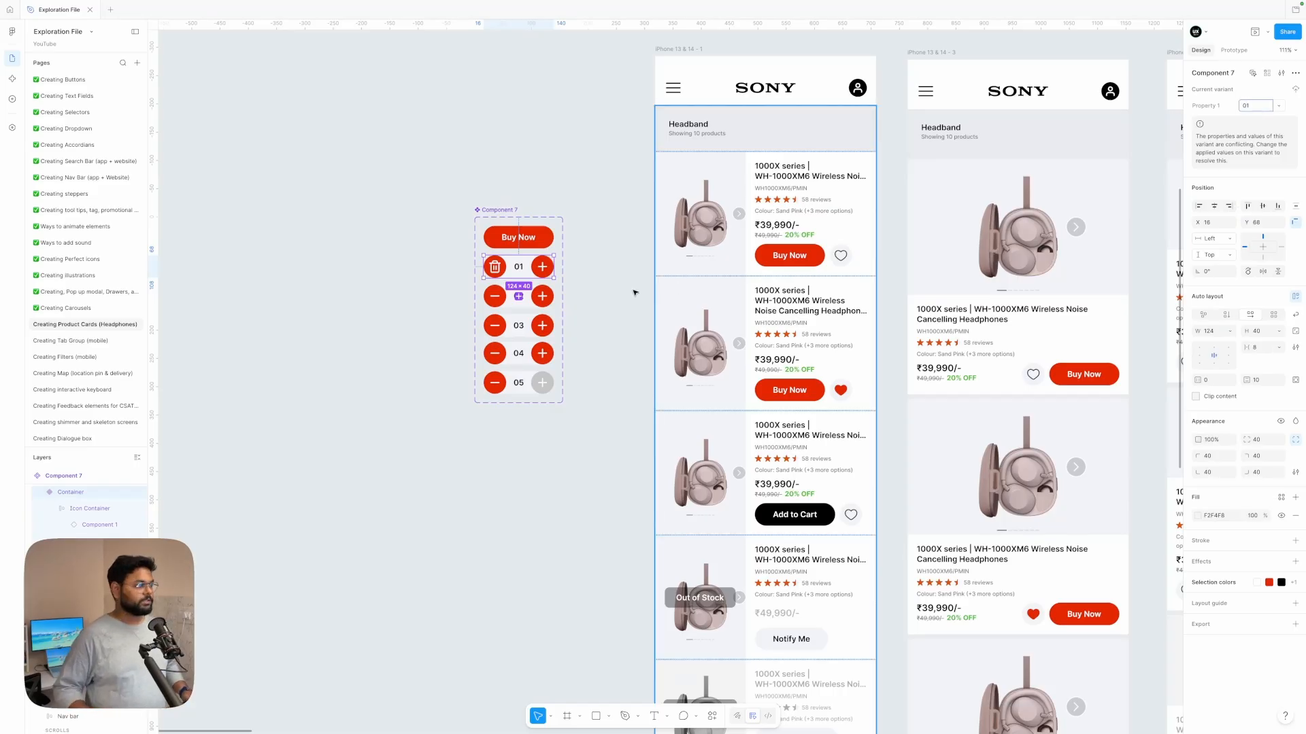
click(532, 298)
click(1257, 107)
text(02)
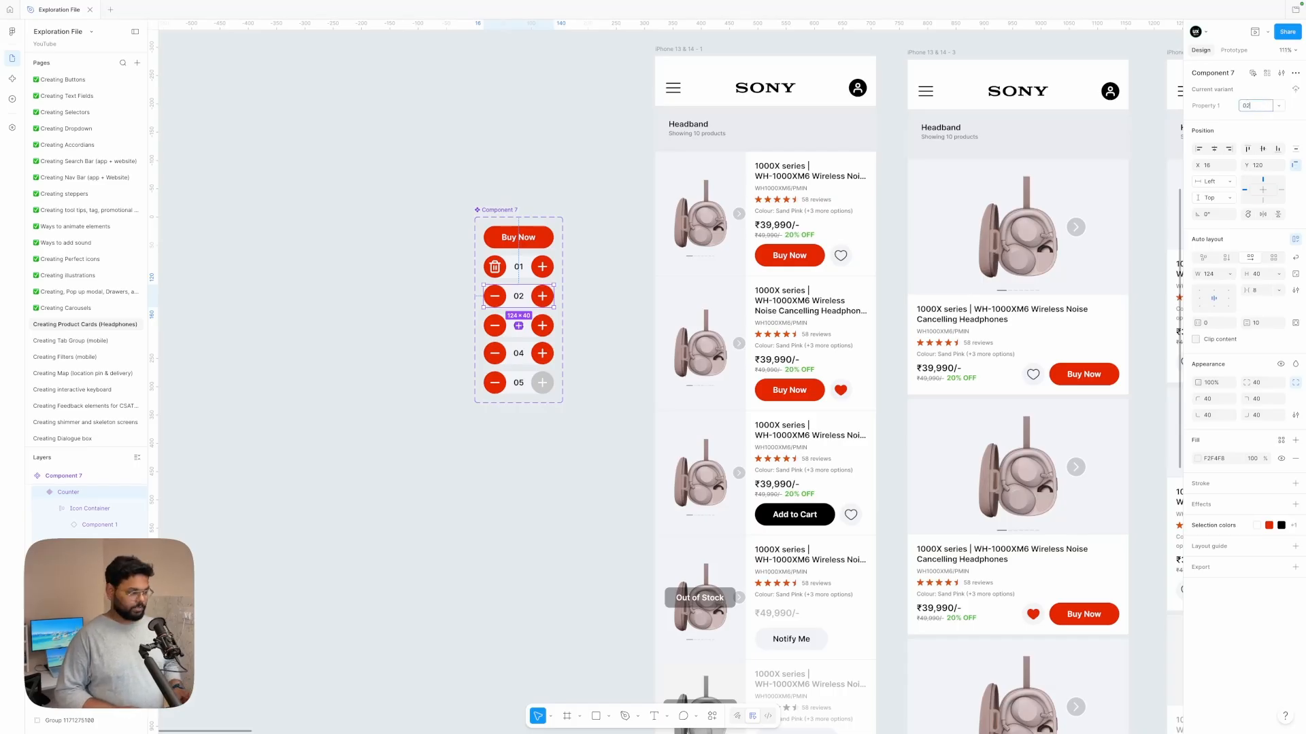
Step: Set the Property 1 value of the third and fourth counter variants to 03 and 04
click(527, 326)
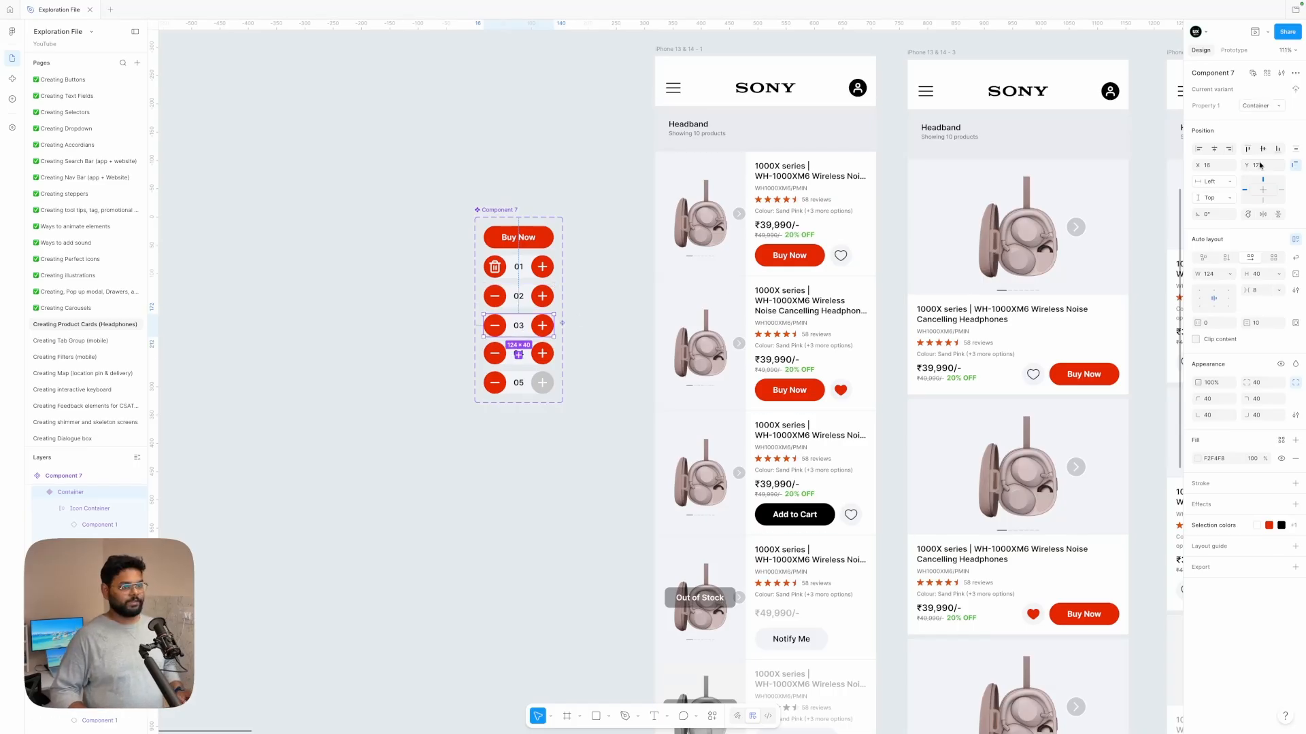
click(1258, 107)
text(03)
key(Return)
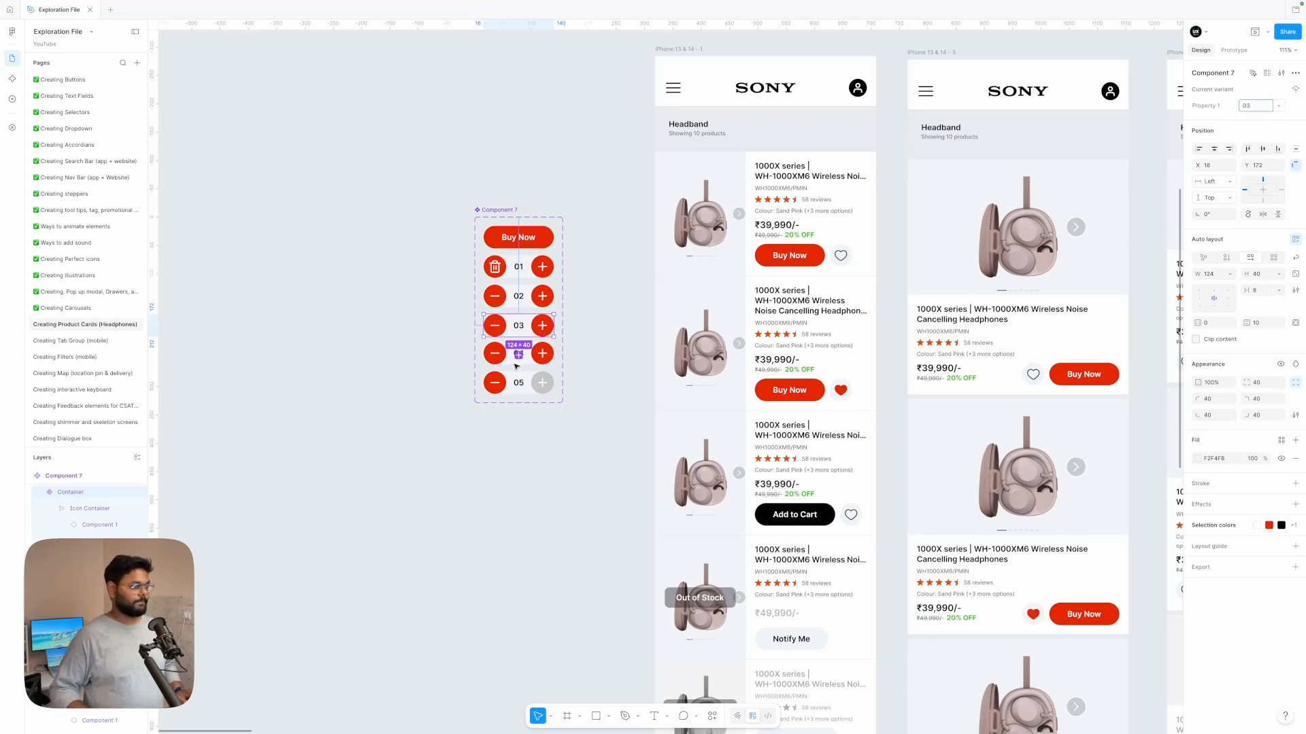
key(ctrl+d)
key(ctrl+z)
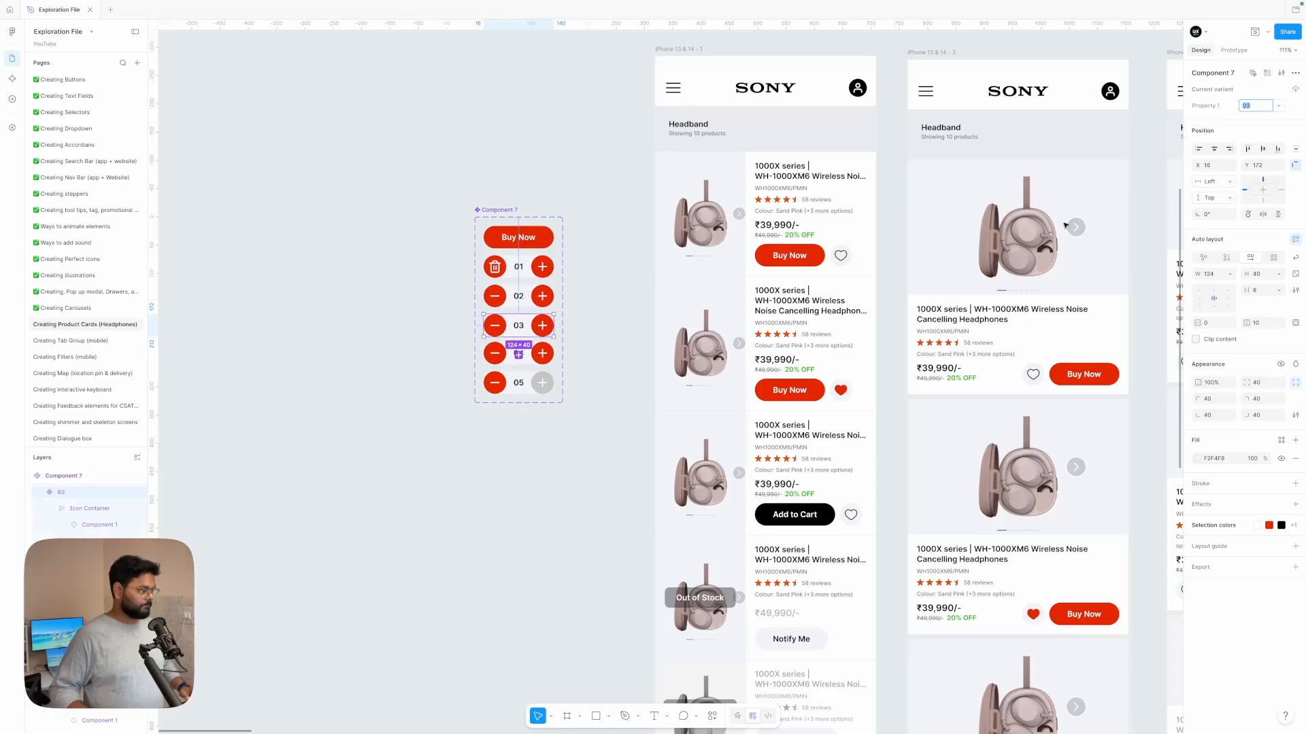
click(543, 357)
click(1257, 107)
text(04)
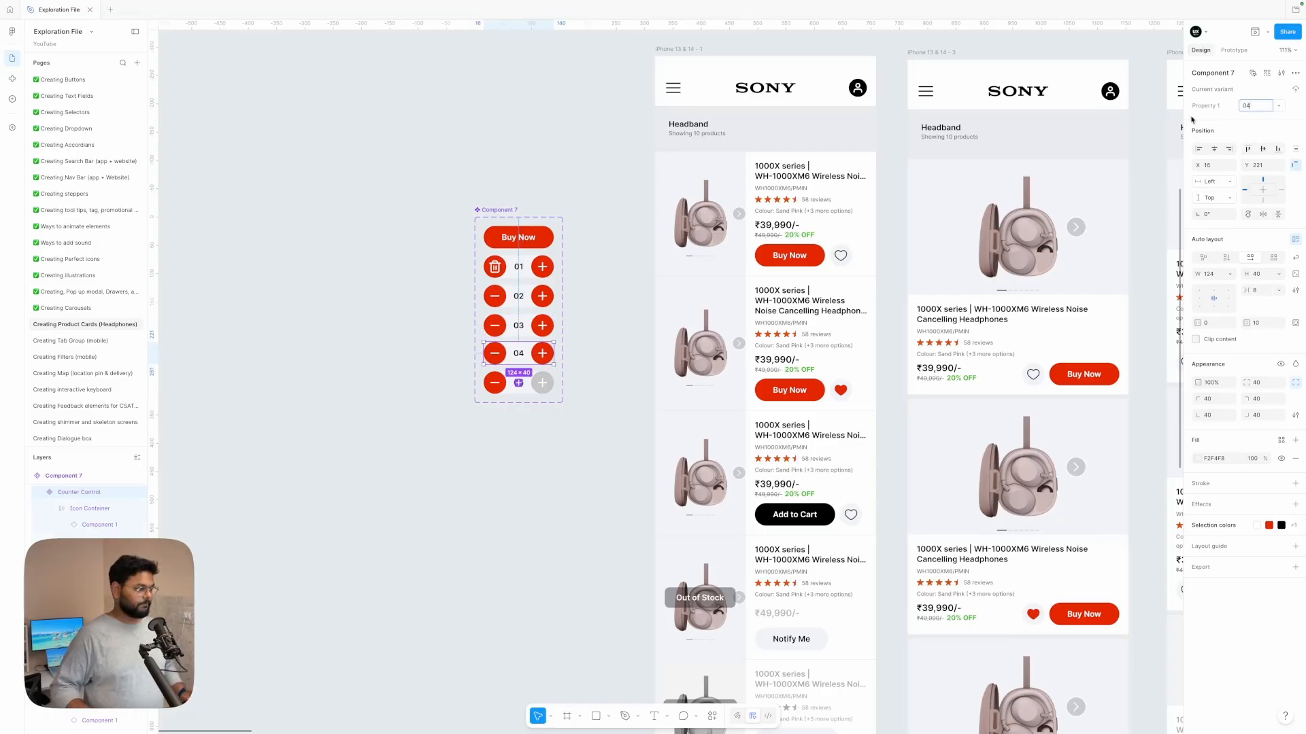
Step: Set the Property 1 value of the last counter variant to 05 and of the Buy Now variant to "buy now"
click(545, 385)
click(1256, 106)
text(05)
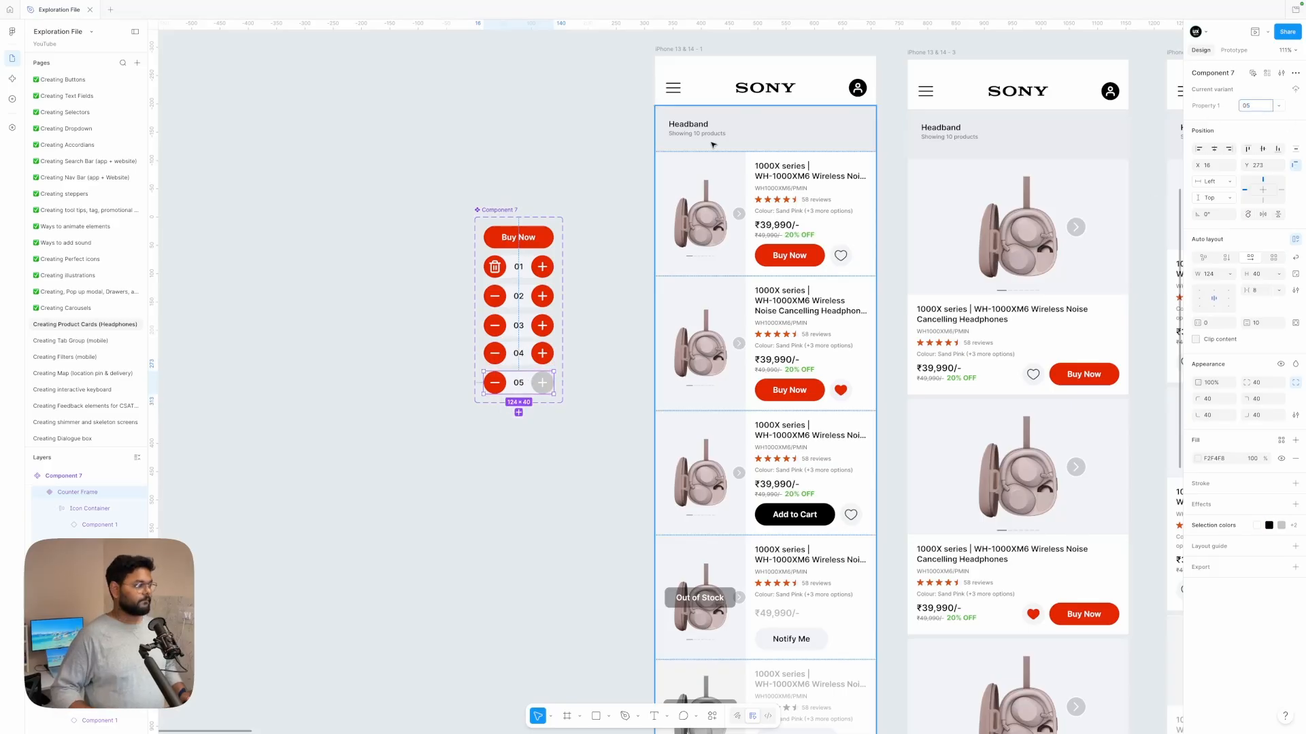
click(544, 237)
click(1249, 109)
text(buy now)
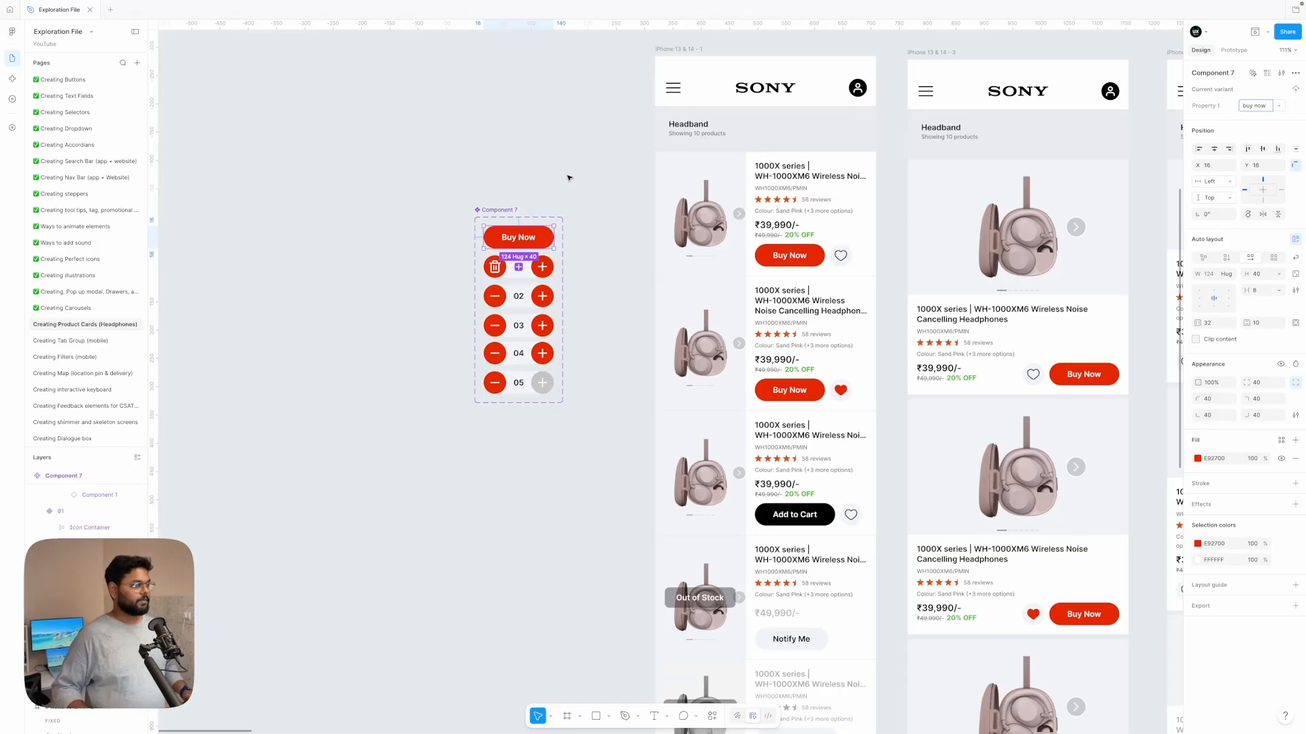
click(568, 174)
Step: Open a prototype preview of the iPhone 13 & 14 - 1 screen and place it beside the Component 7 set
scroll(675, 119, up, 2)
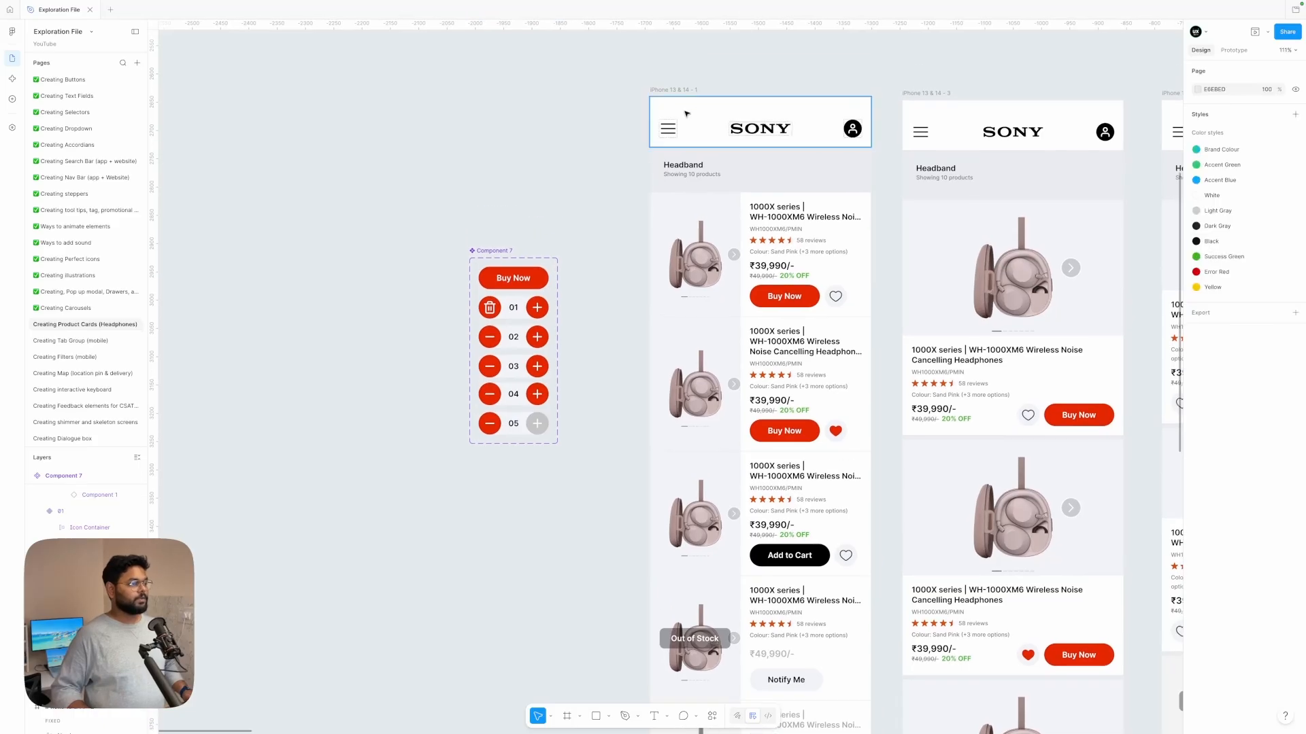
click(680, 91)
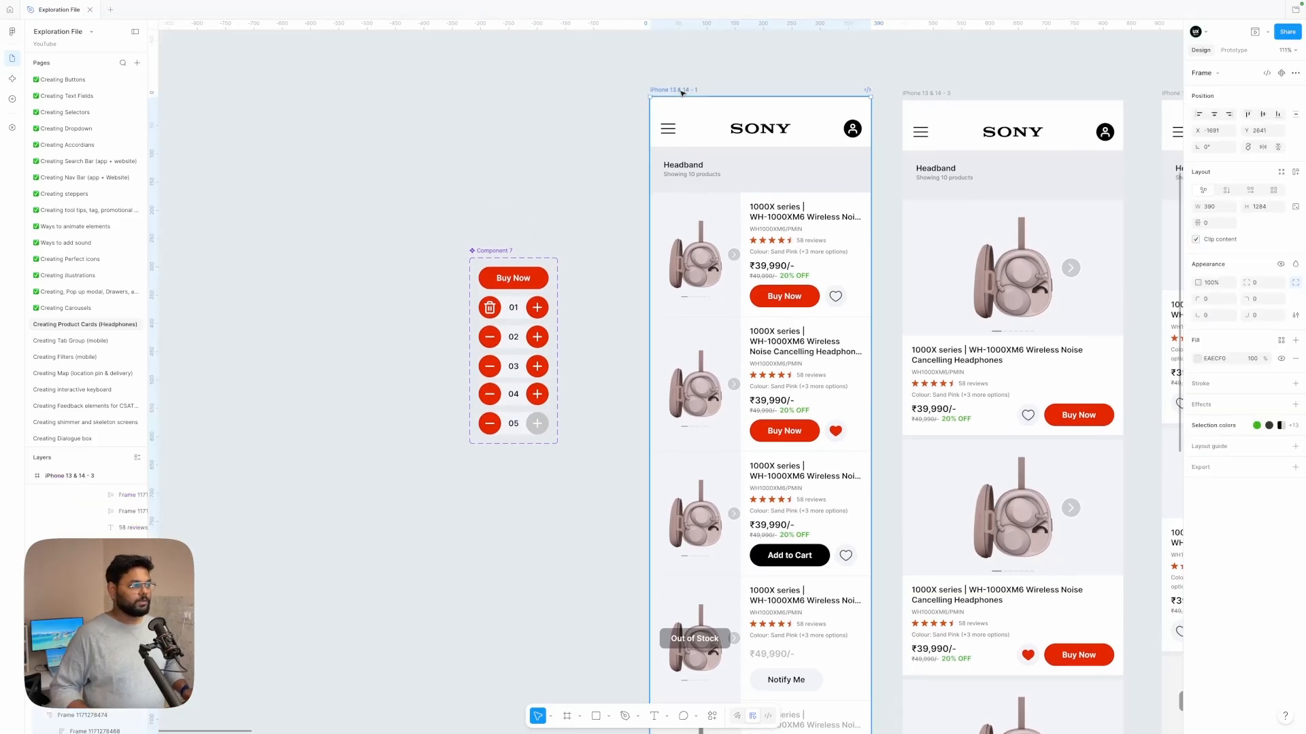
click(1254, 33)
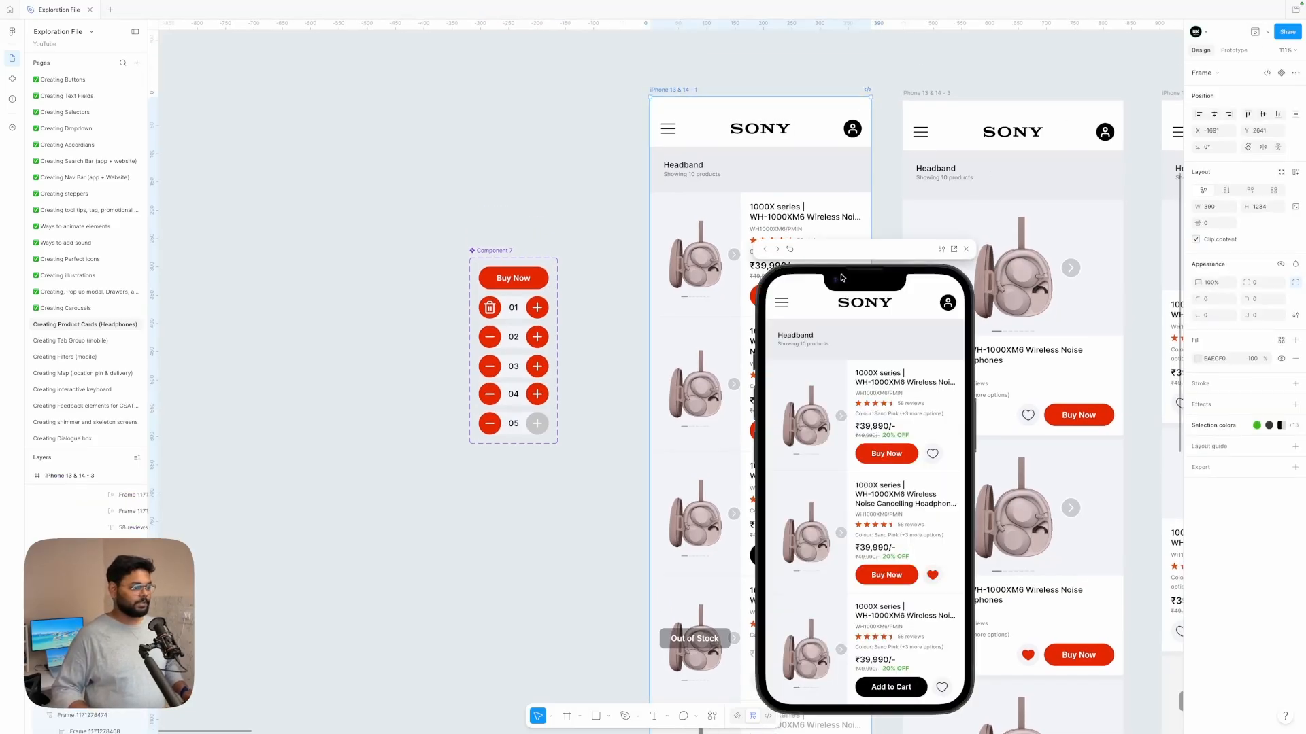
drag(849, 254, 318, 159)
scroll(577, 196, left, 5)
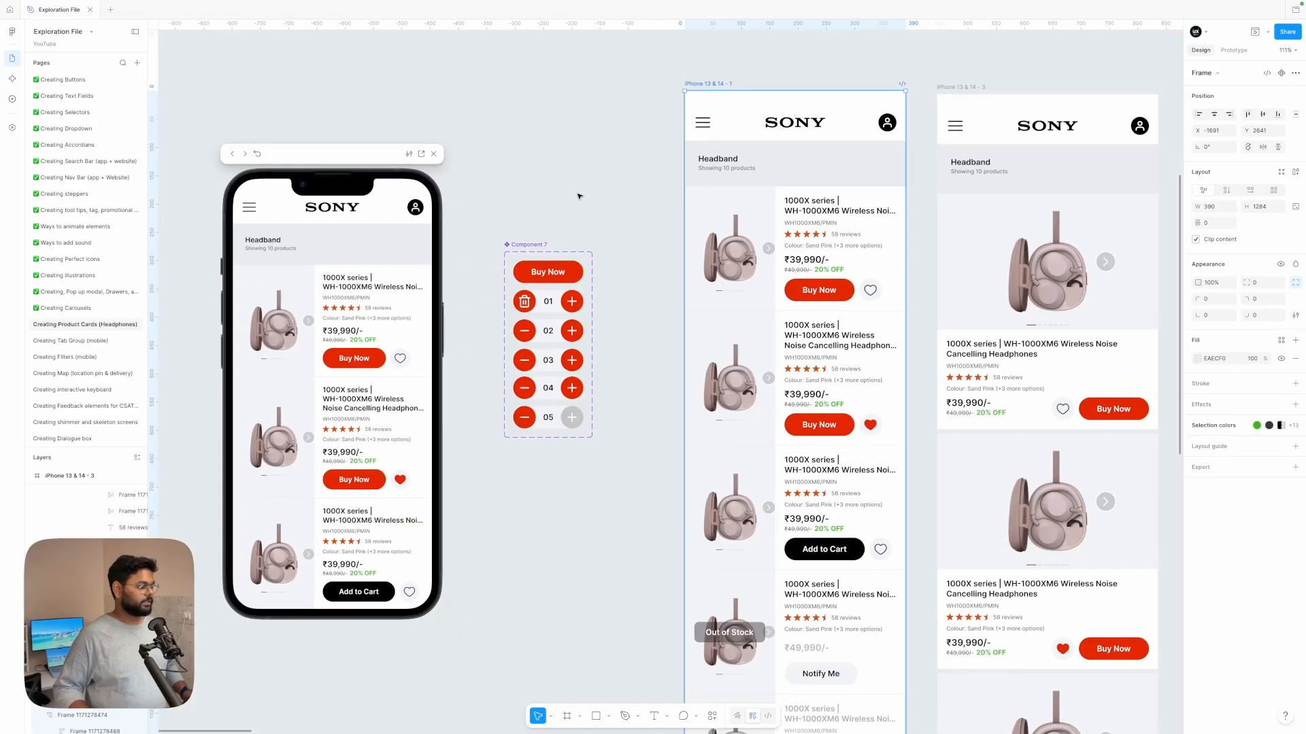
scroll(332, 352, down, 3)
scroll(333, 351, up, 3)
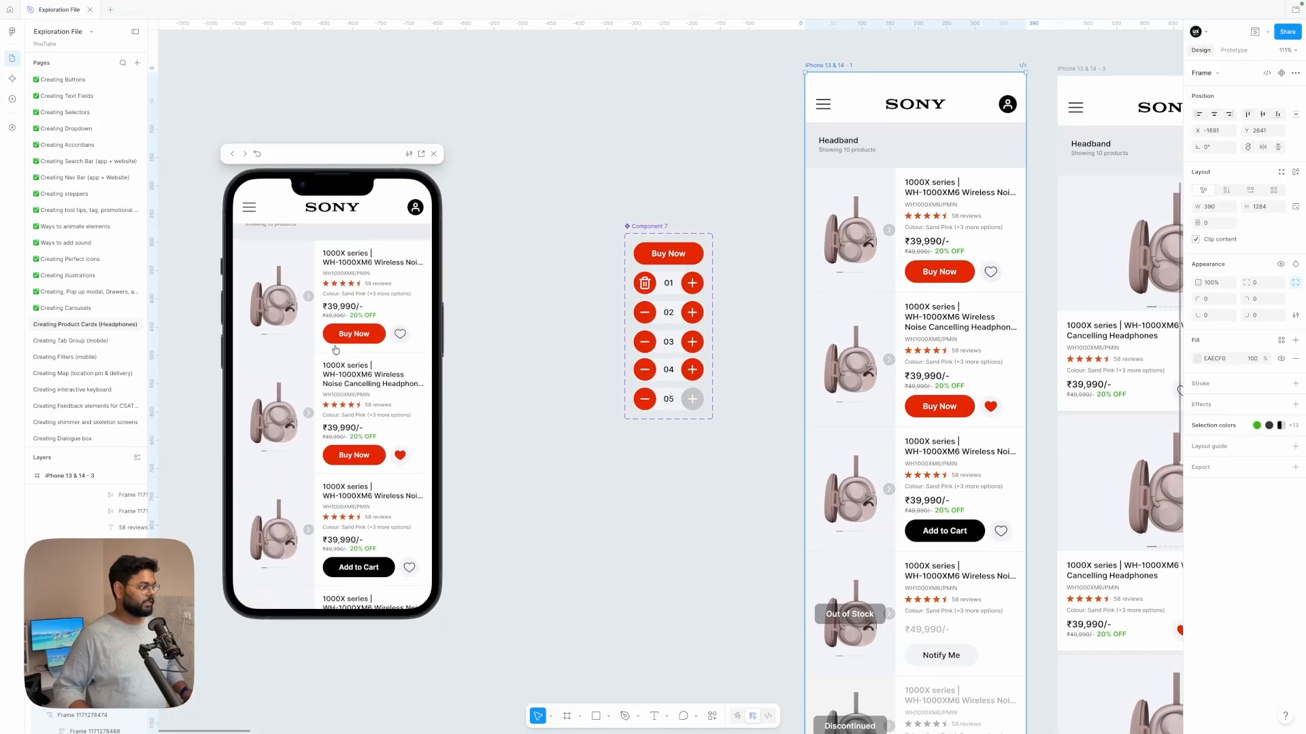
Step: Test the quantity counter in the preview by raising and lowering the first card's quantity, and try the second card's Buy Now button too
click(353, 341)
click(376, 333)
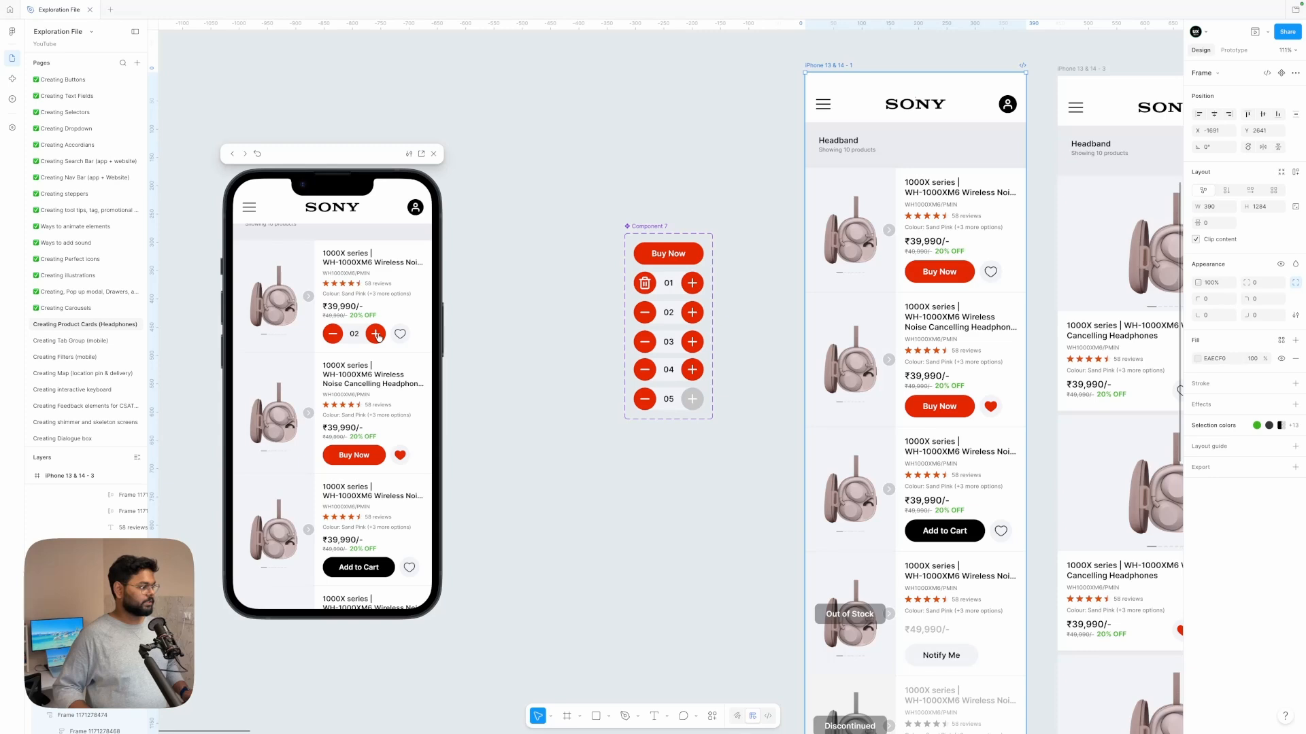
click(376, 334)
click(376, 334)
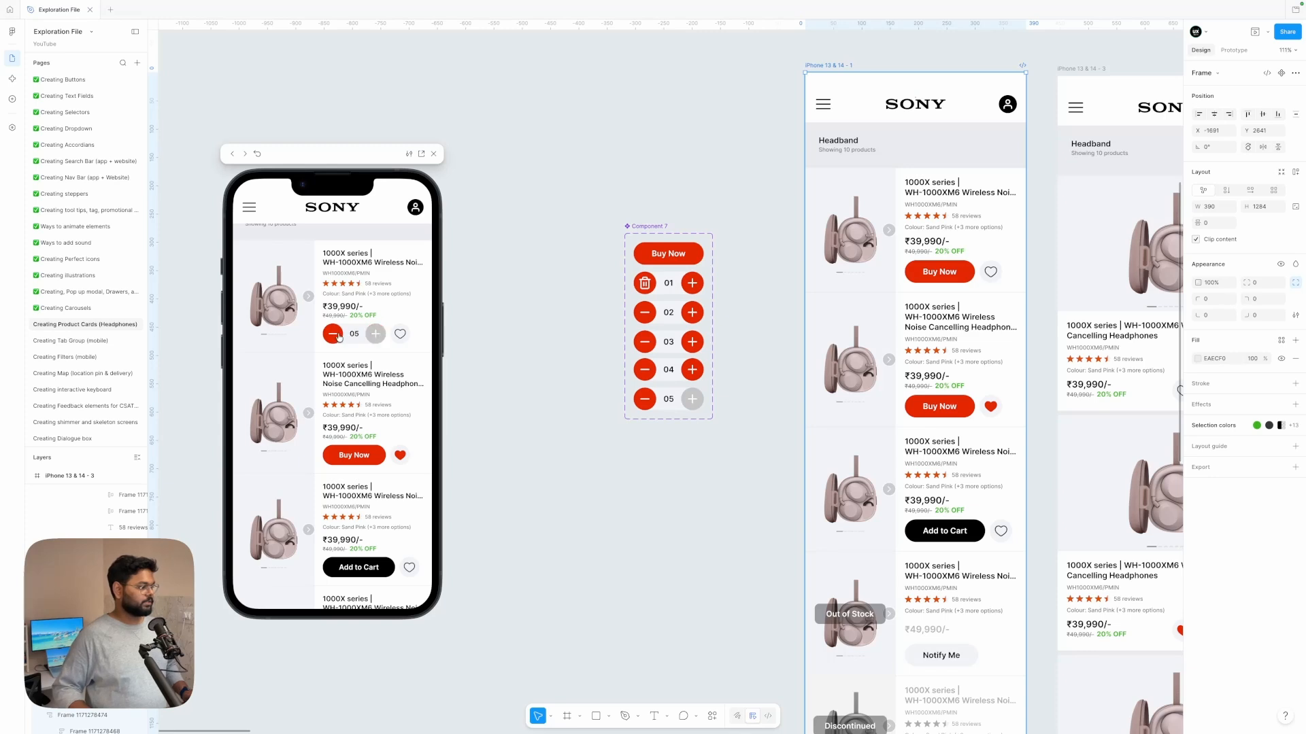
click(332, 335)
click(333, 335)
click(333, 334)
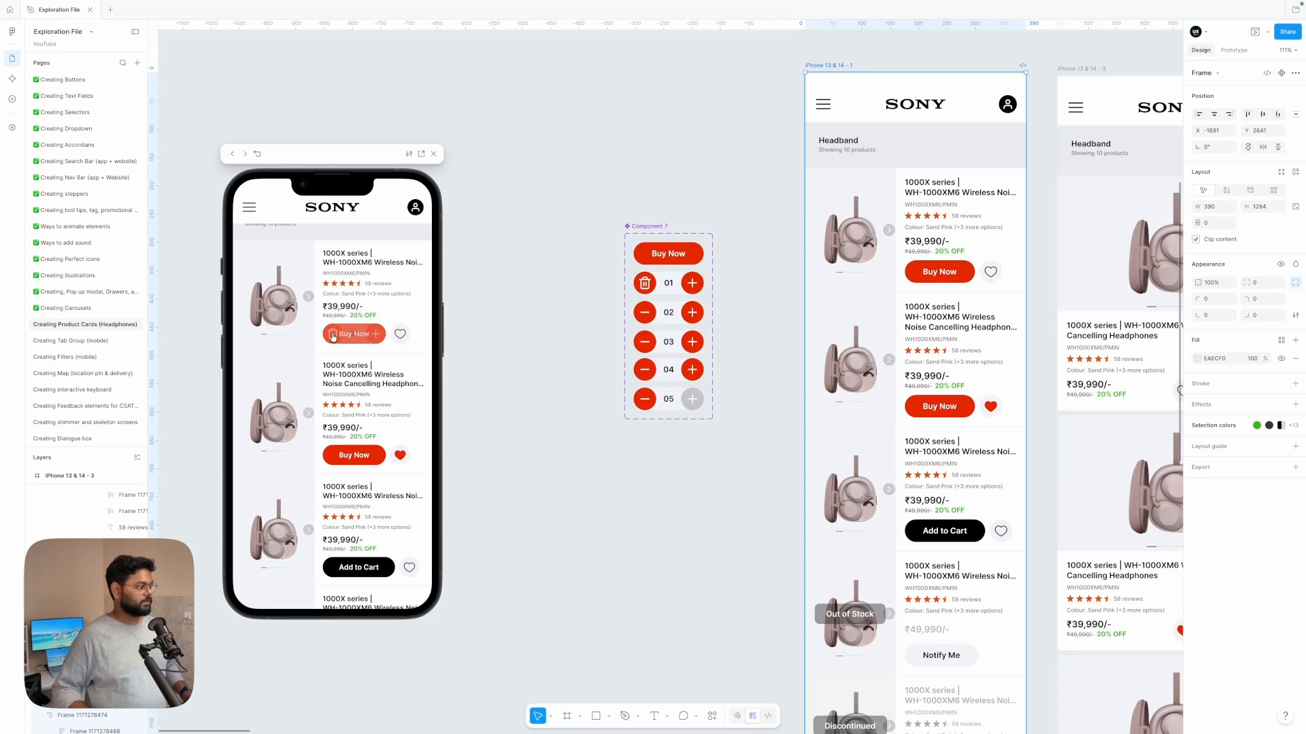
click(357, 458)
click(374, 456)
click(373, 458)
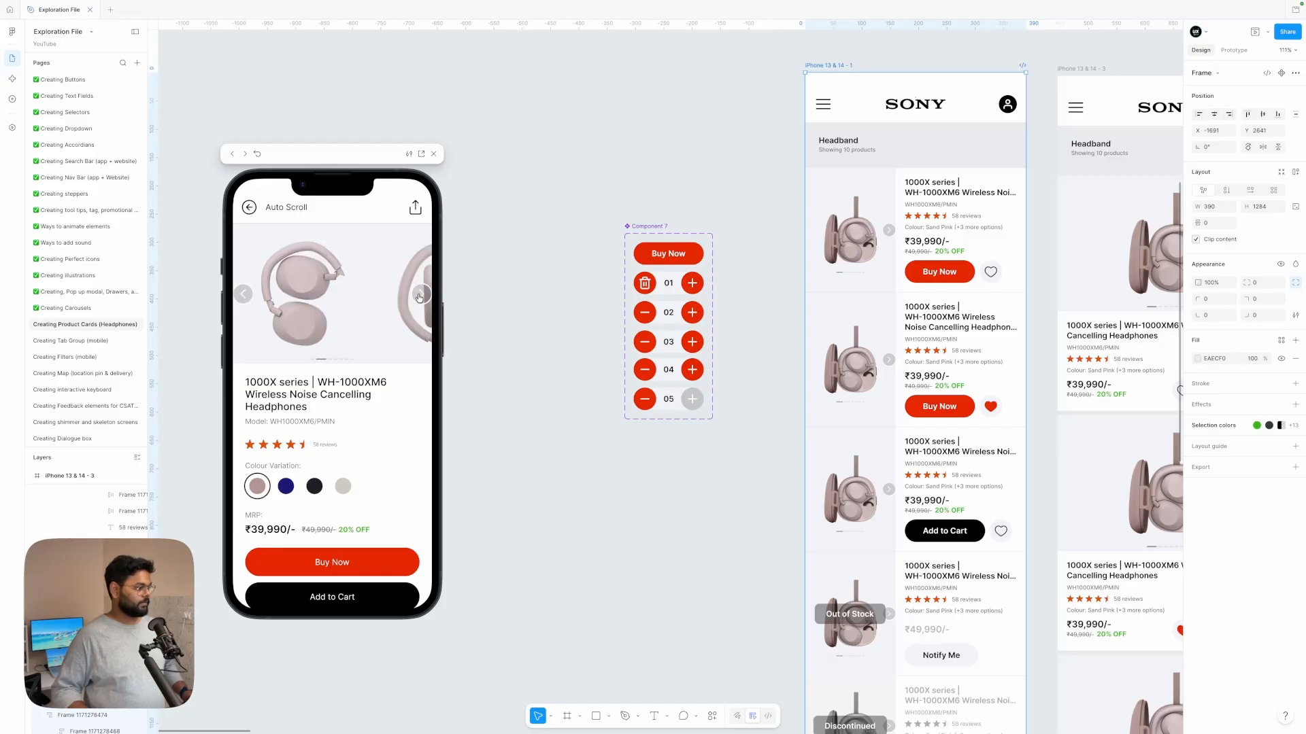
Step: Preview the two-column grid screen and its product detail page, and restart the prototype to open a product from the first list
key(Right)
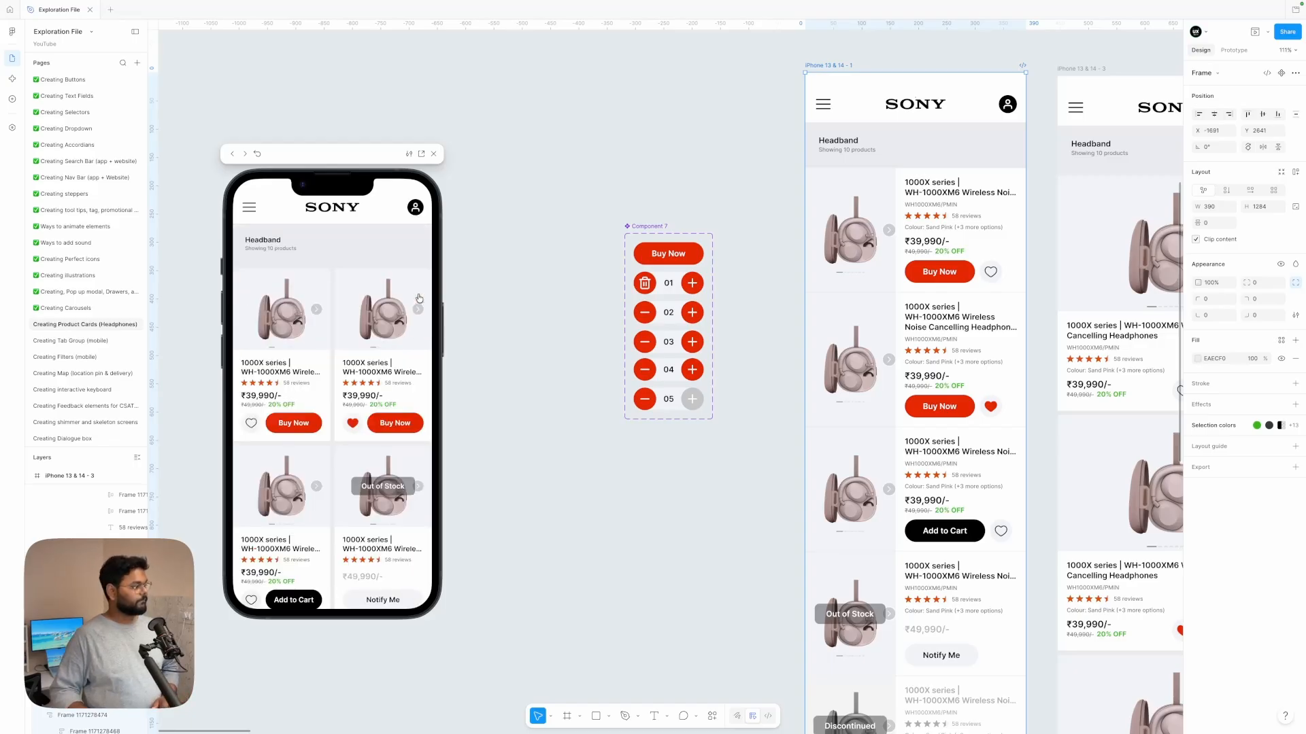
scroll(360, 455, down, 3)
click(309, 469)
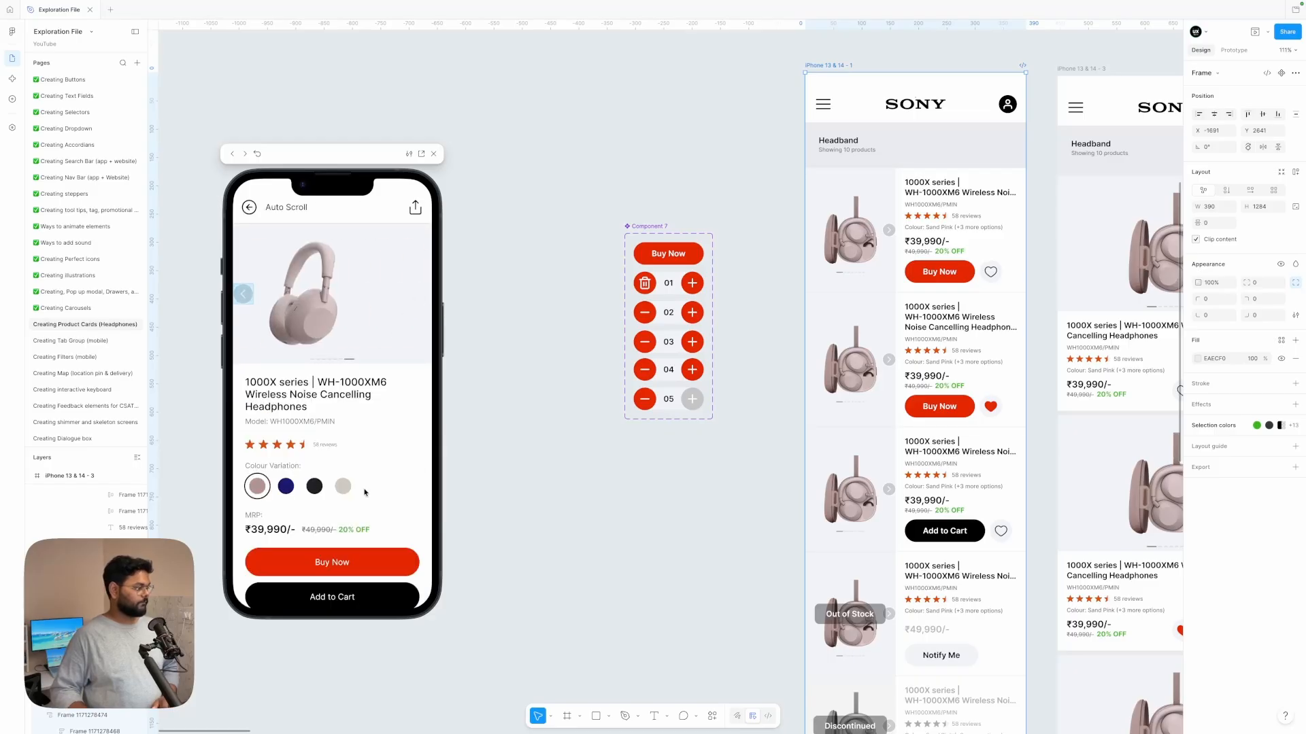
scroll(275, 285, down, 1)
click(249, 209)
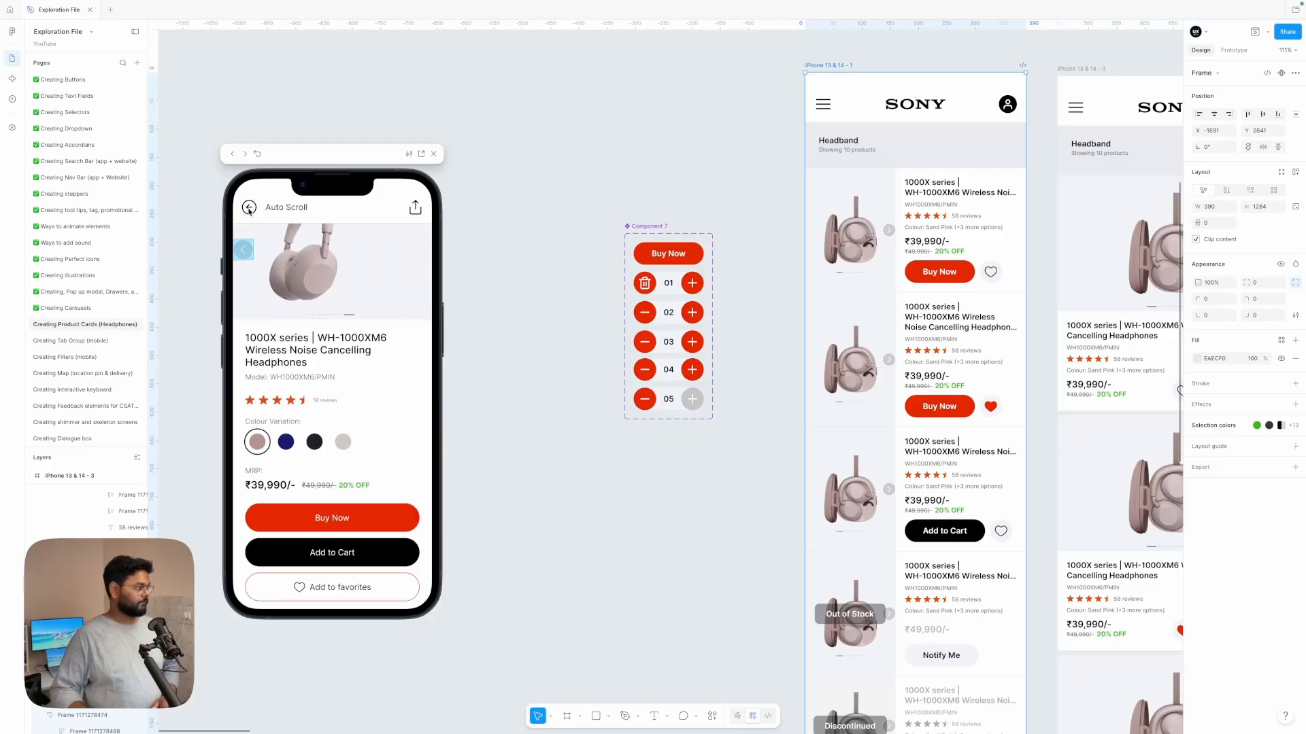
click(241, 257)
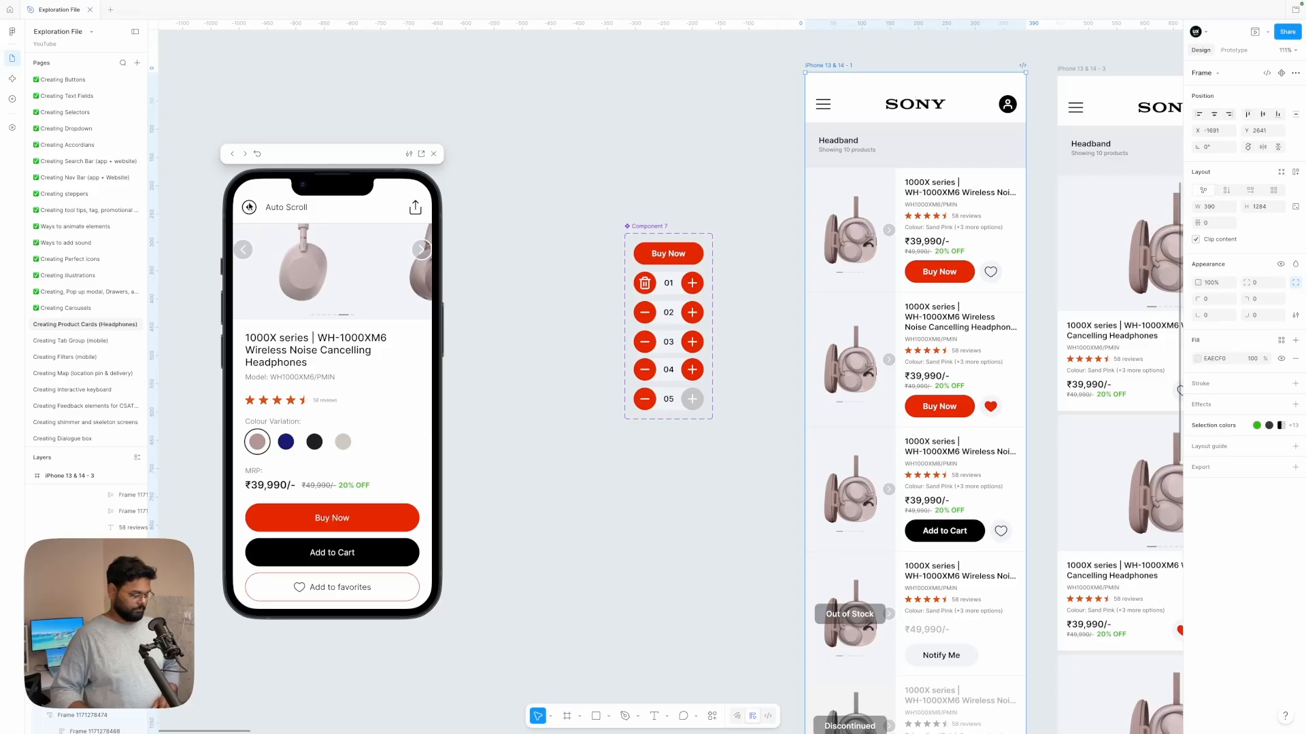
click(257, 153)
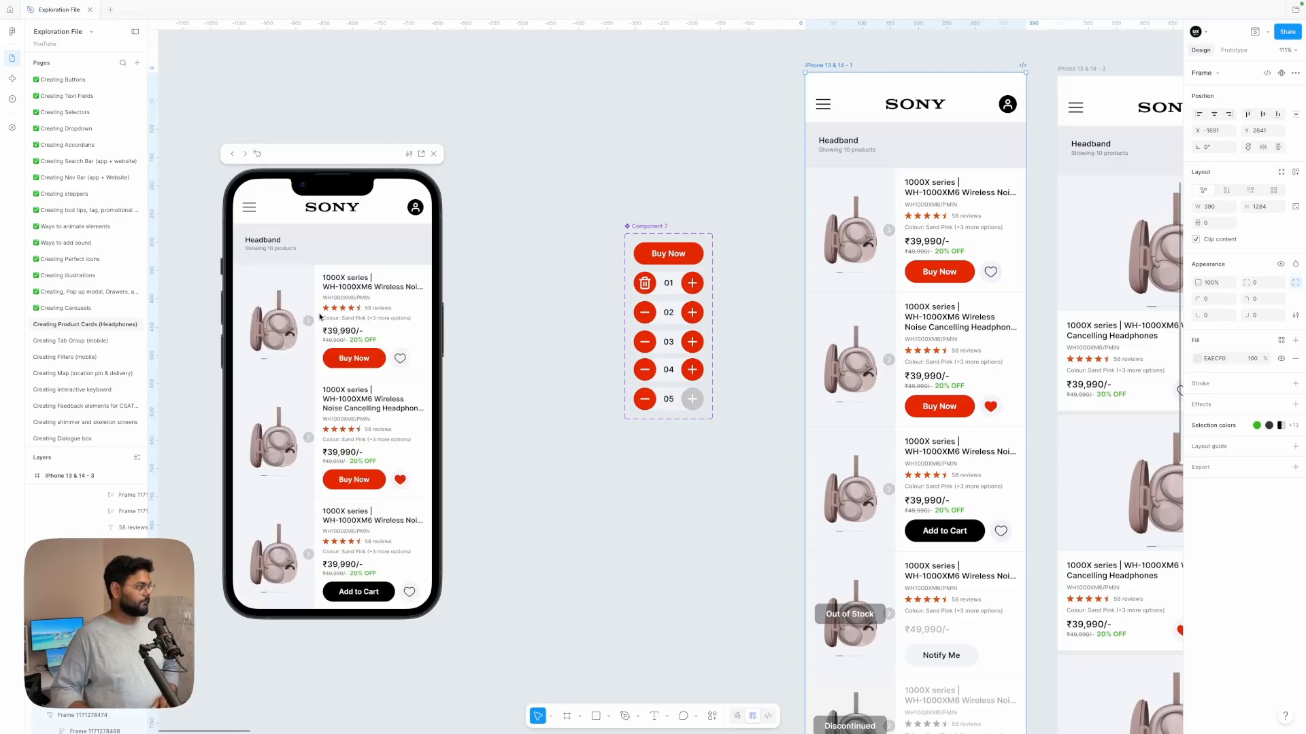
click(331, 415)
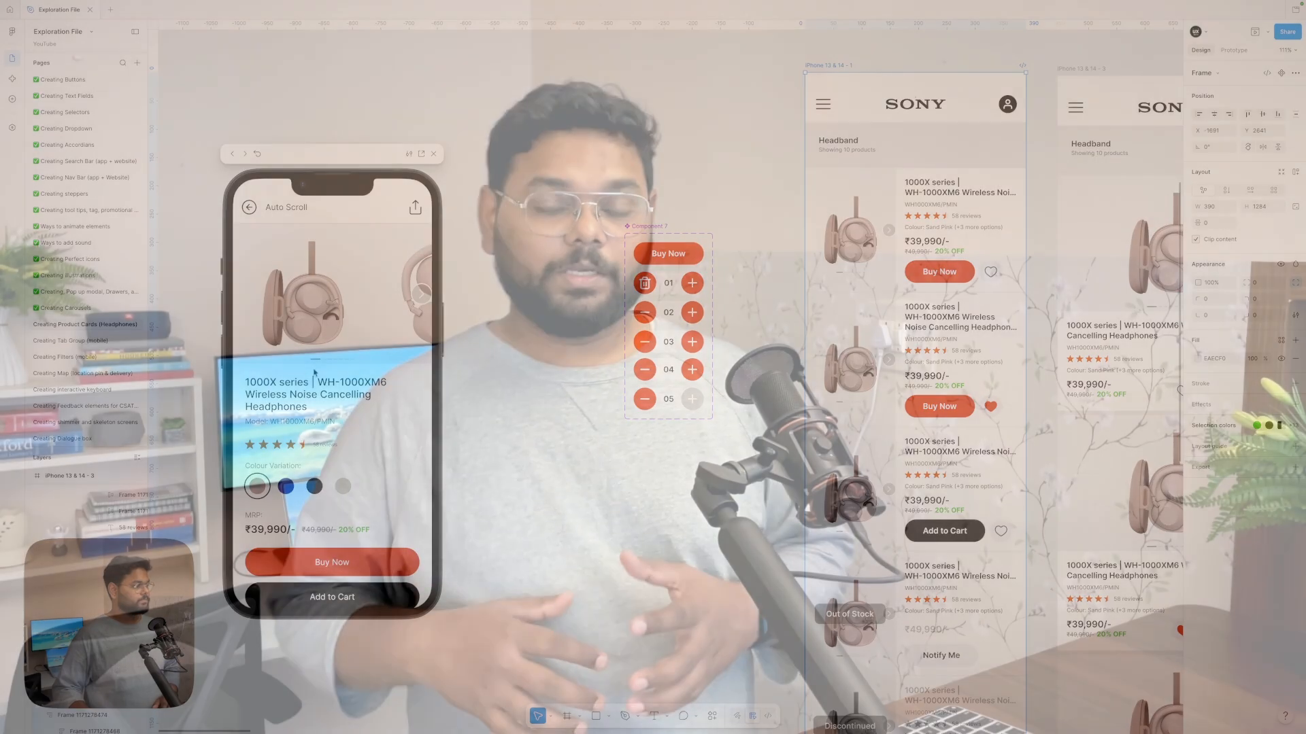